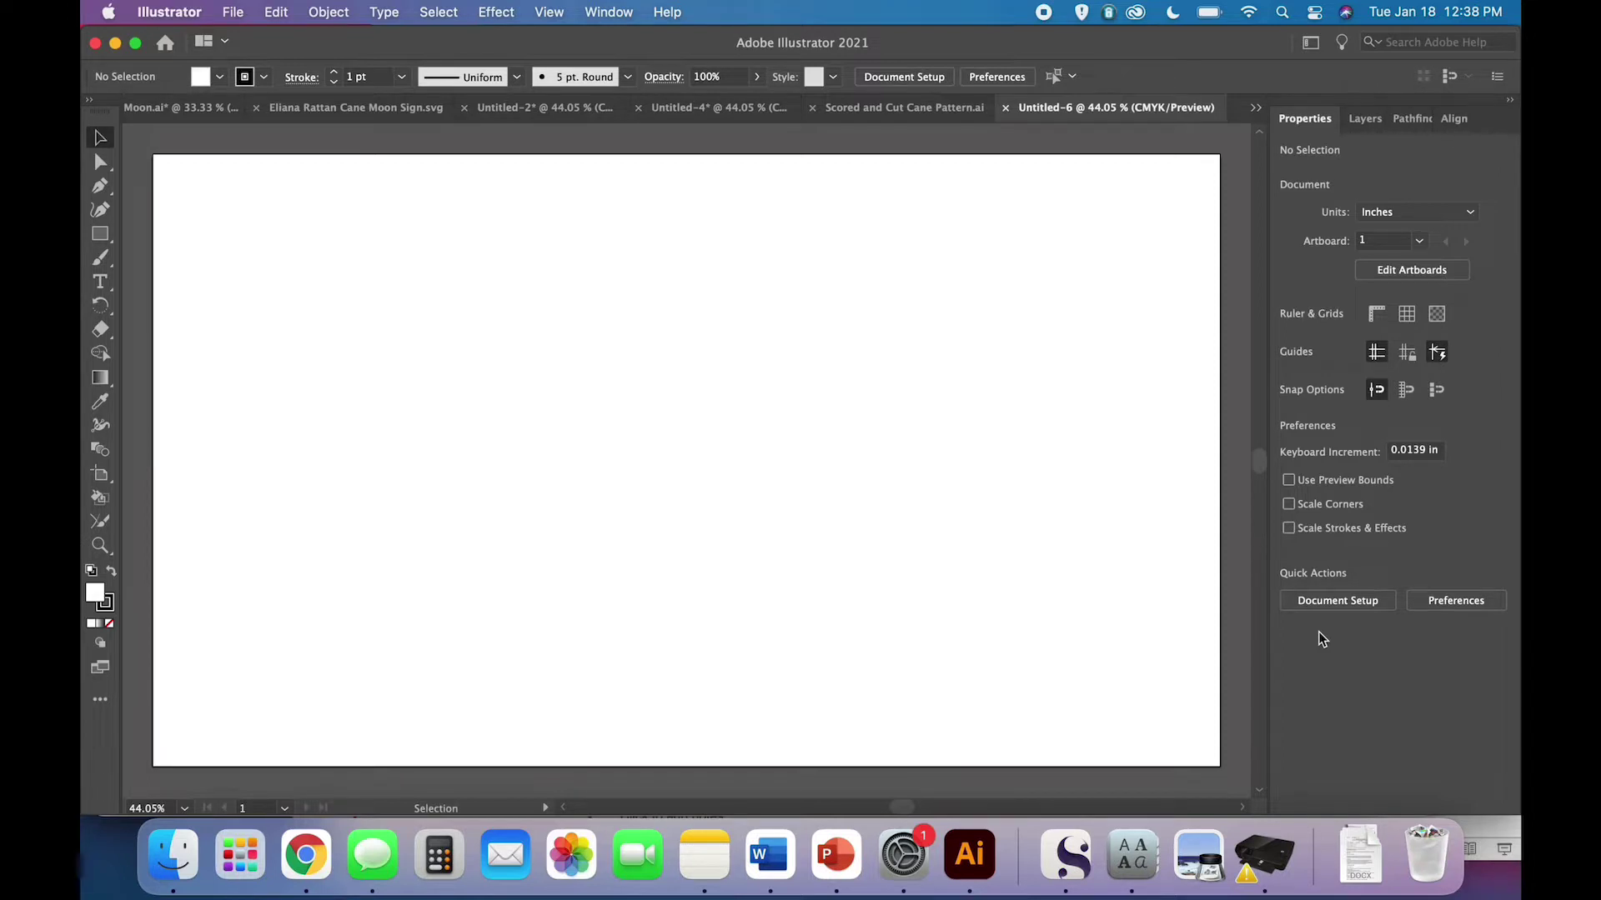
Draw a 10 in by 10 in circle on the artboard with the Ellipse tool
{"action": "left_click", "coordinate": [100, 238]}
{"action": "left_click_drag", "start_coordinate": [100, 241], "coordinate": [185, 251]}
{"action": "left_click", "coordinate": [185, 256]}
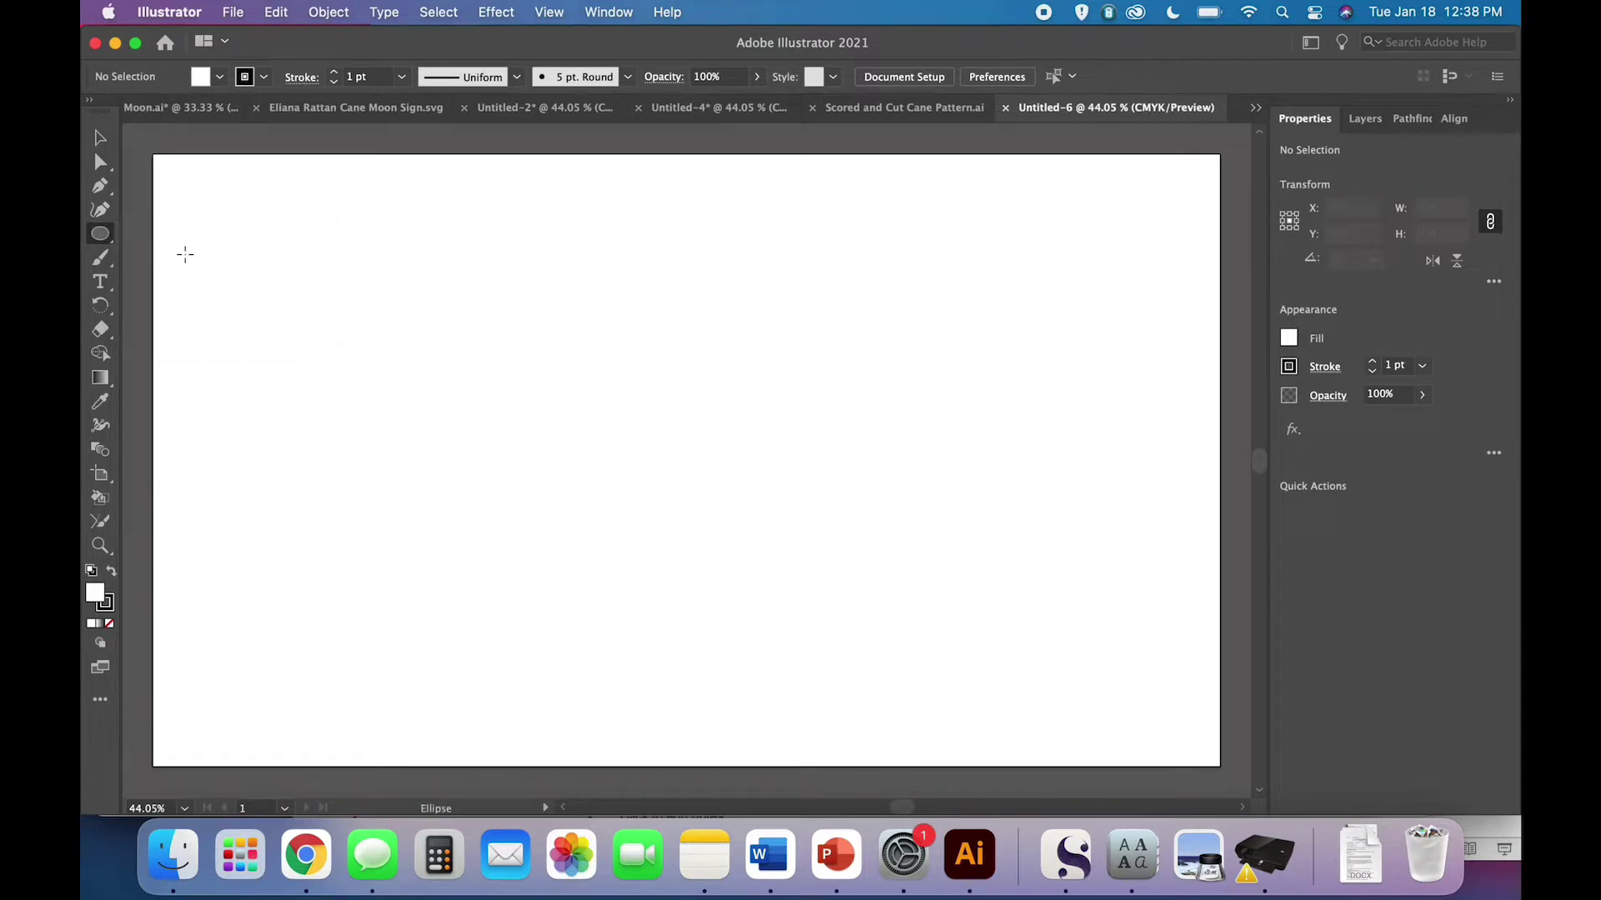
{"action": "left_click", "coordinate": [426, 323]}
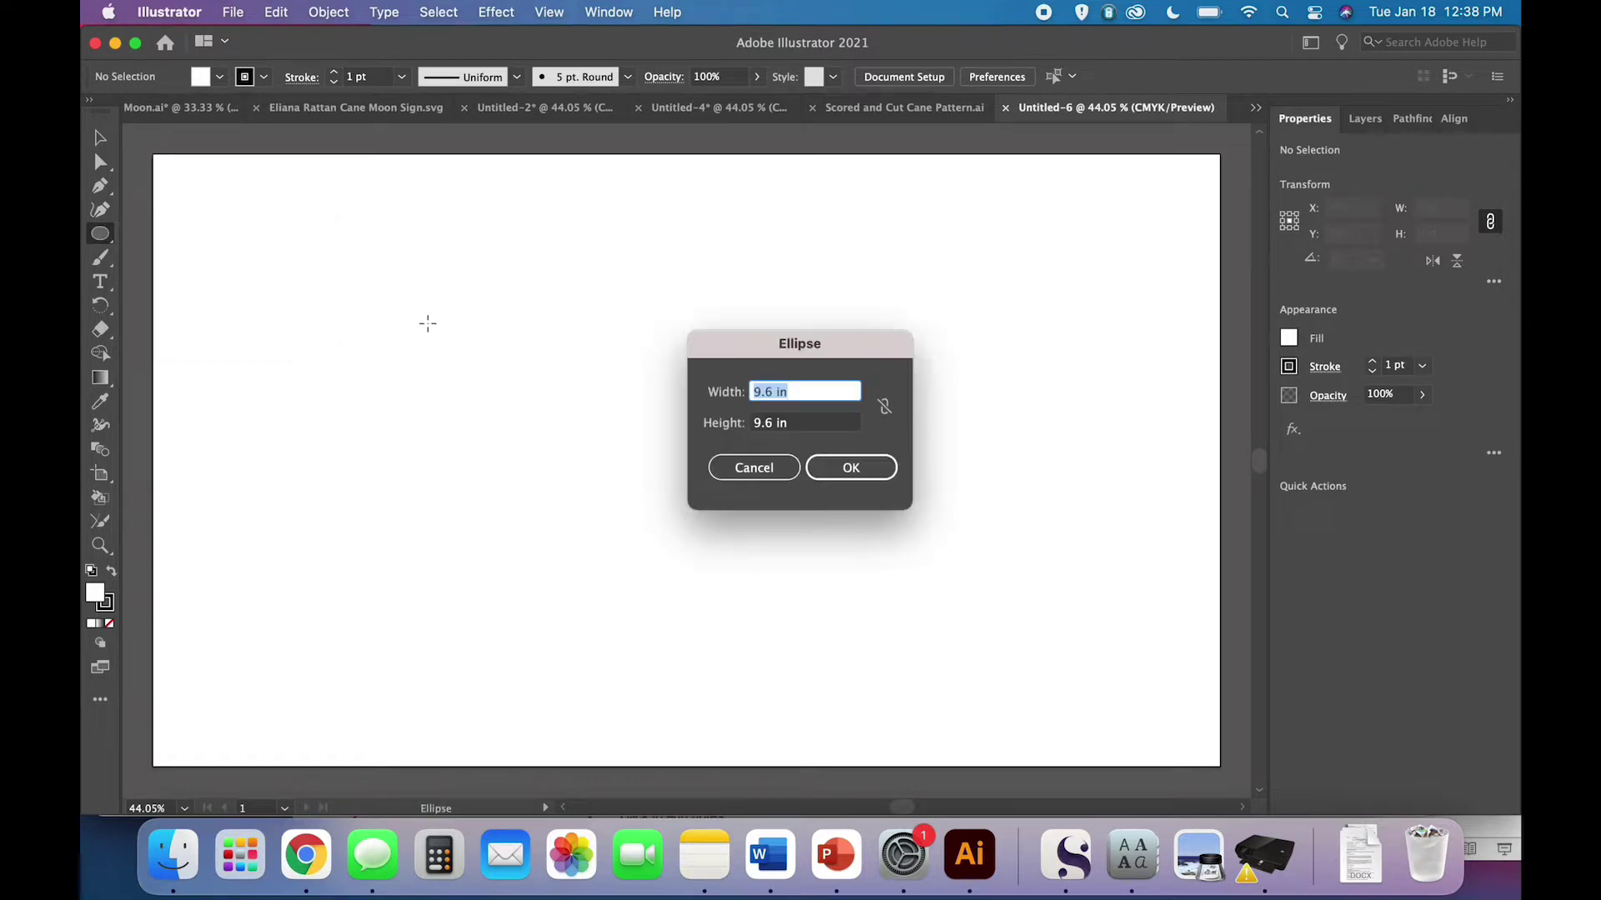
{"action": "type", "text": "10"}
{"action": "key", "text": "Tab"}
{"action": "type", "text": "10"}
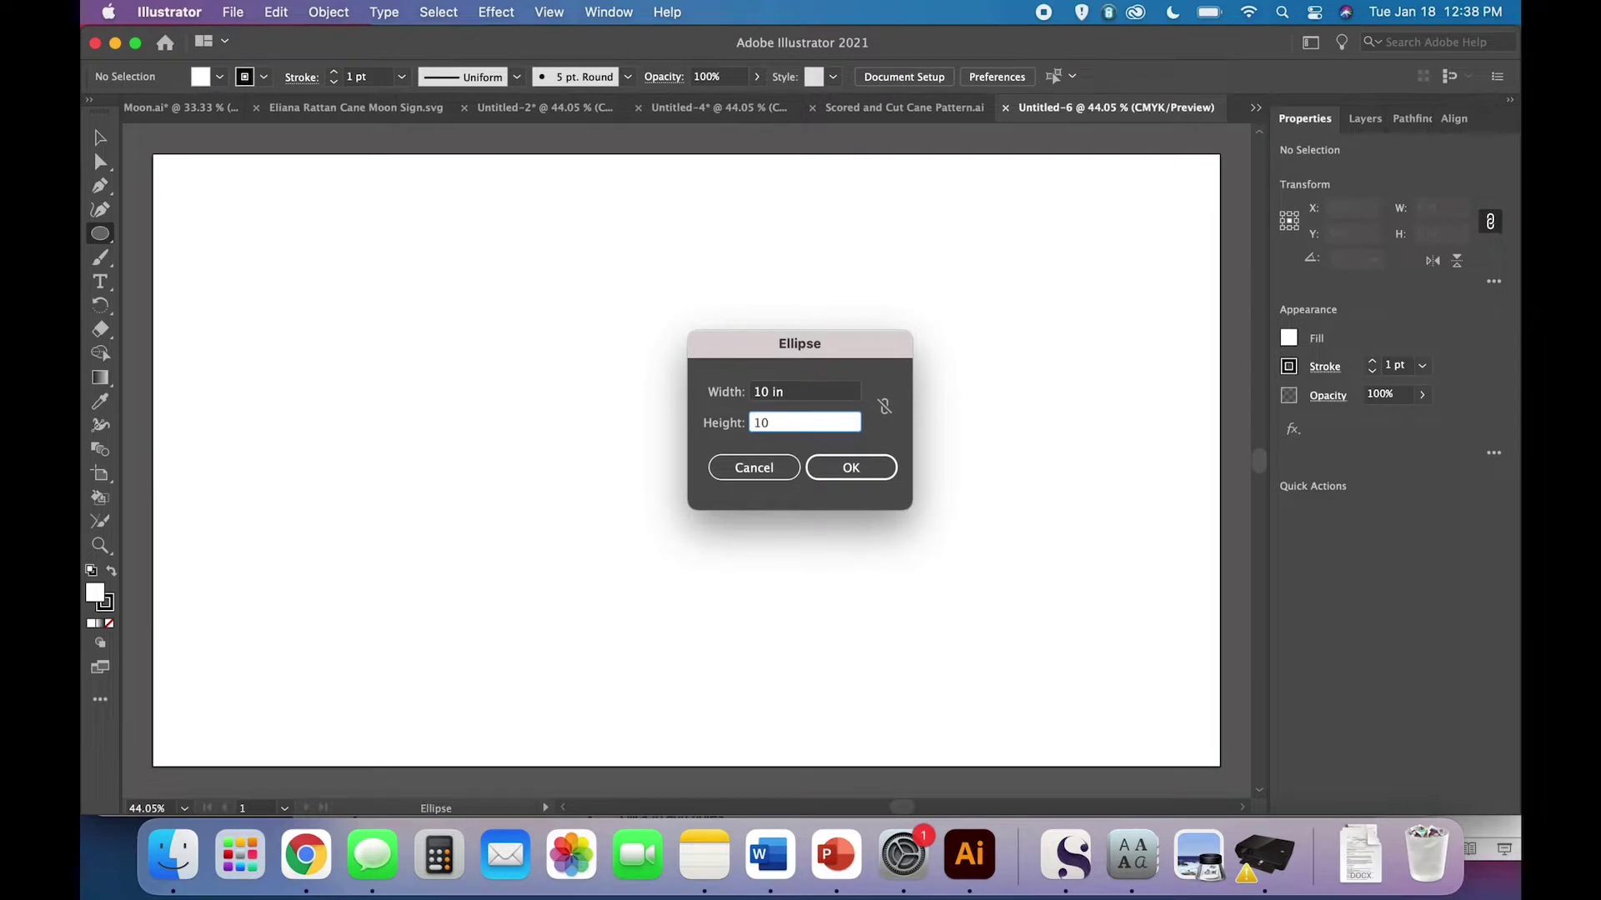
{"action": "key", "text": "Return"}
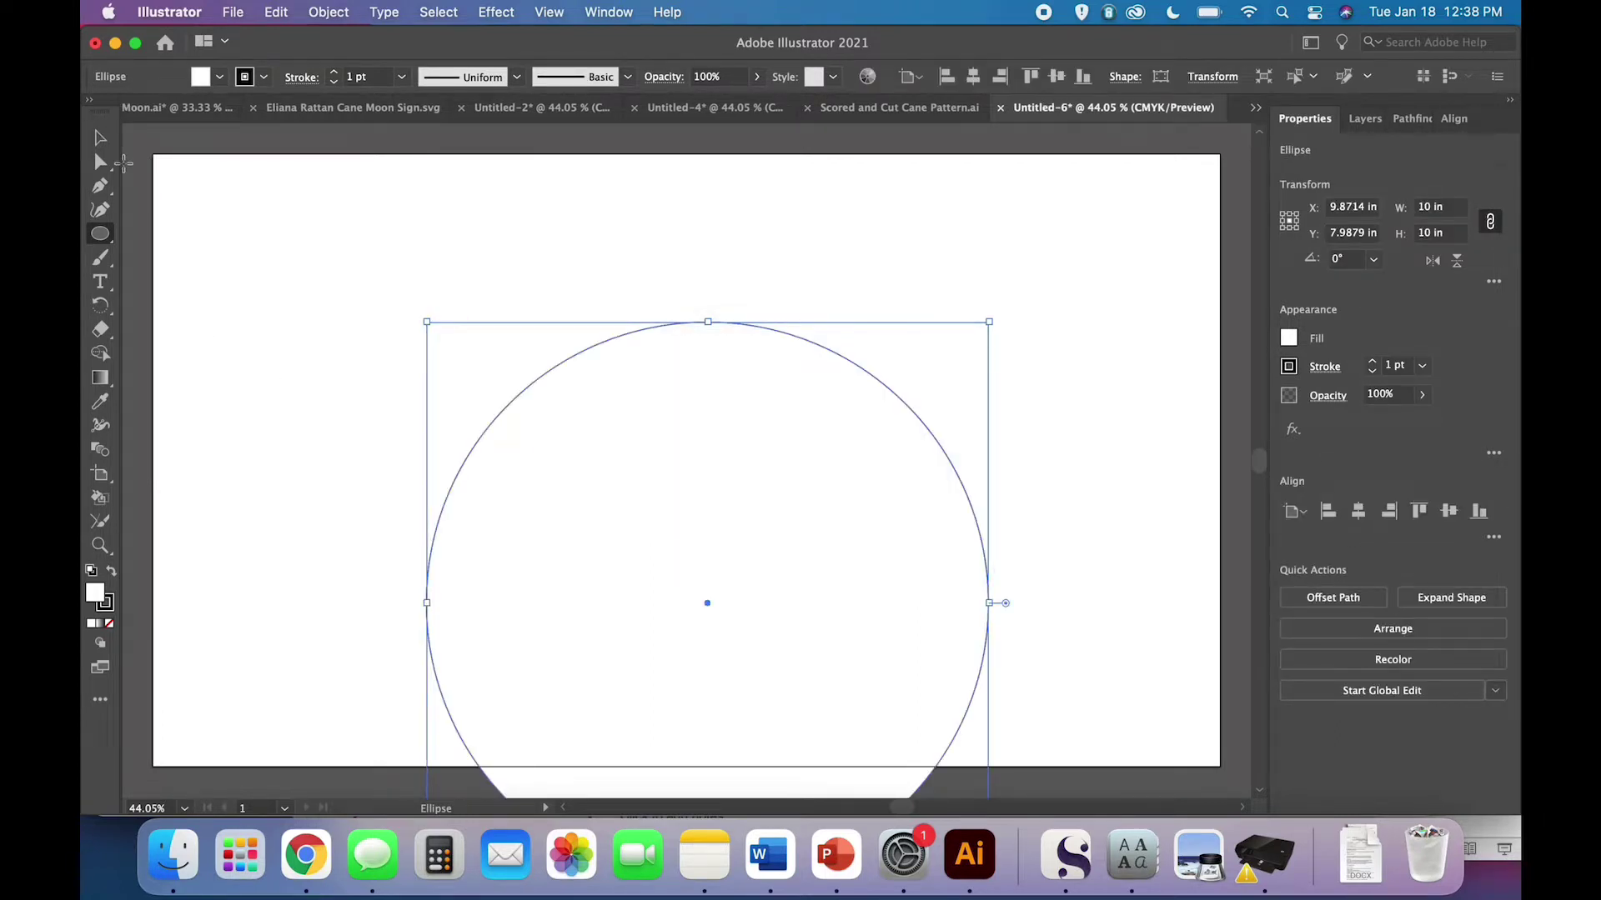
Give the circle a teal fill and set its stroke to None
{"action": "left_click", "coordinate": [221, 81]}
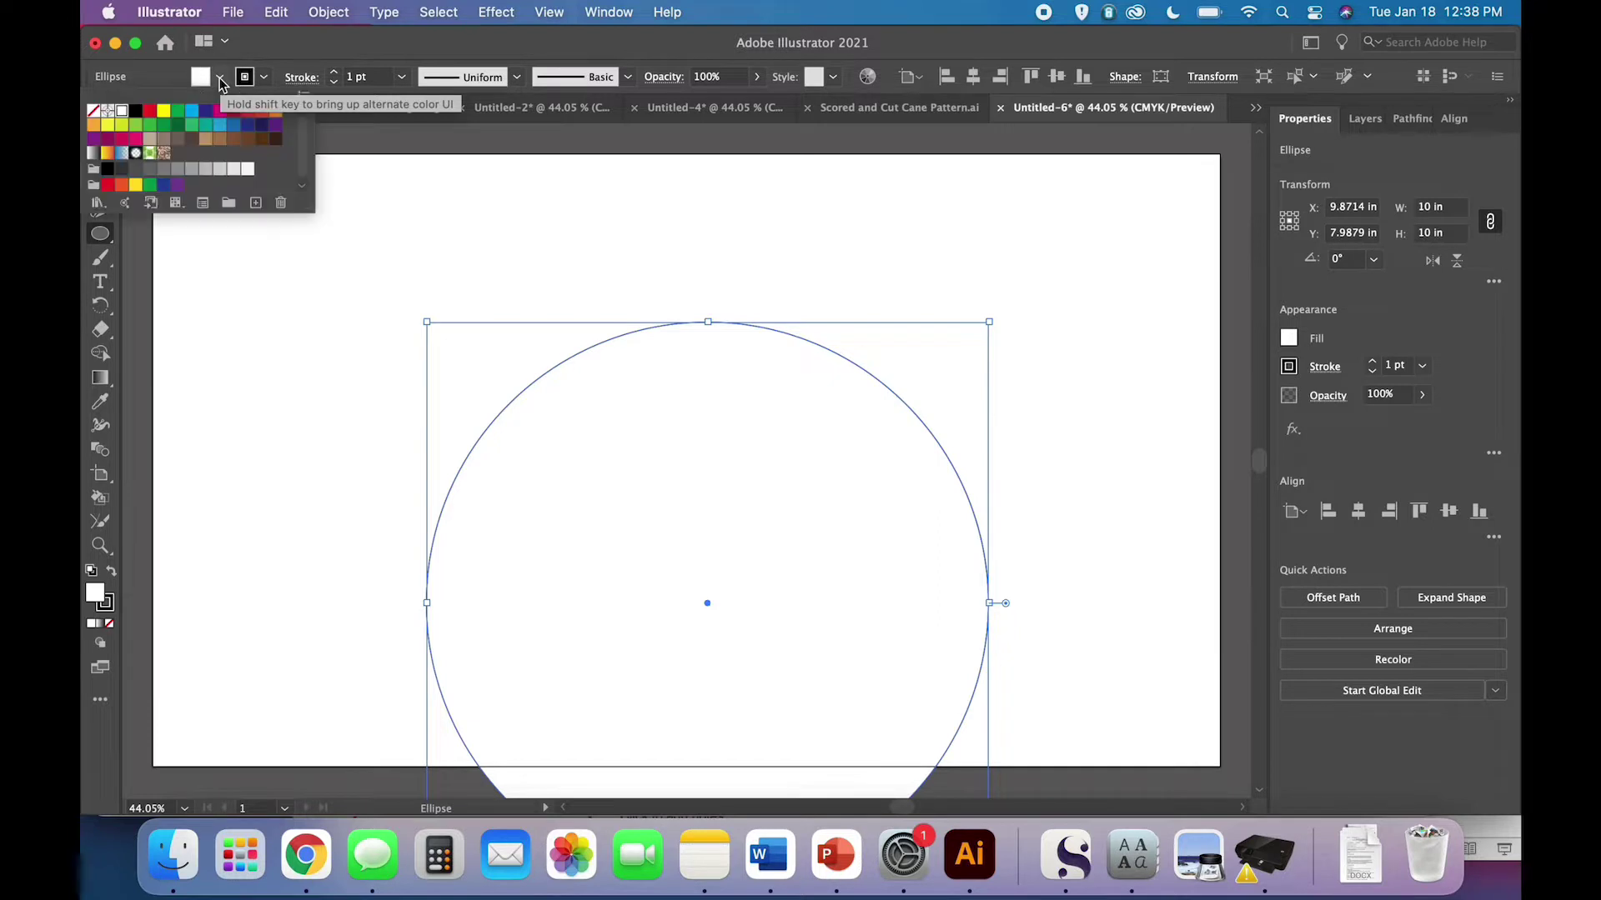
{"action": "left_click", "coordinate": [205, 125]}
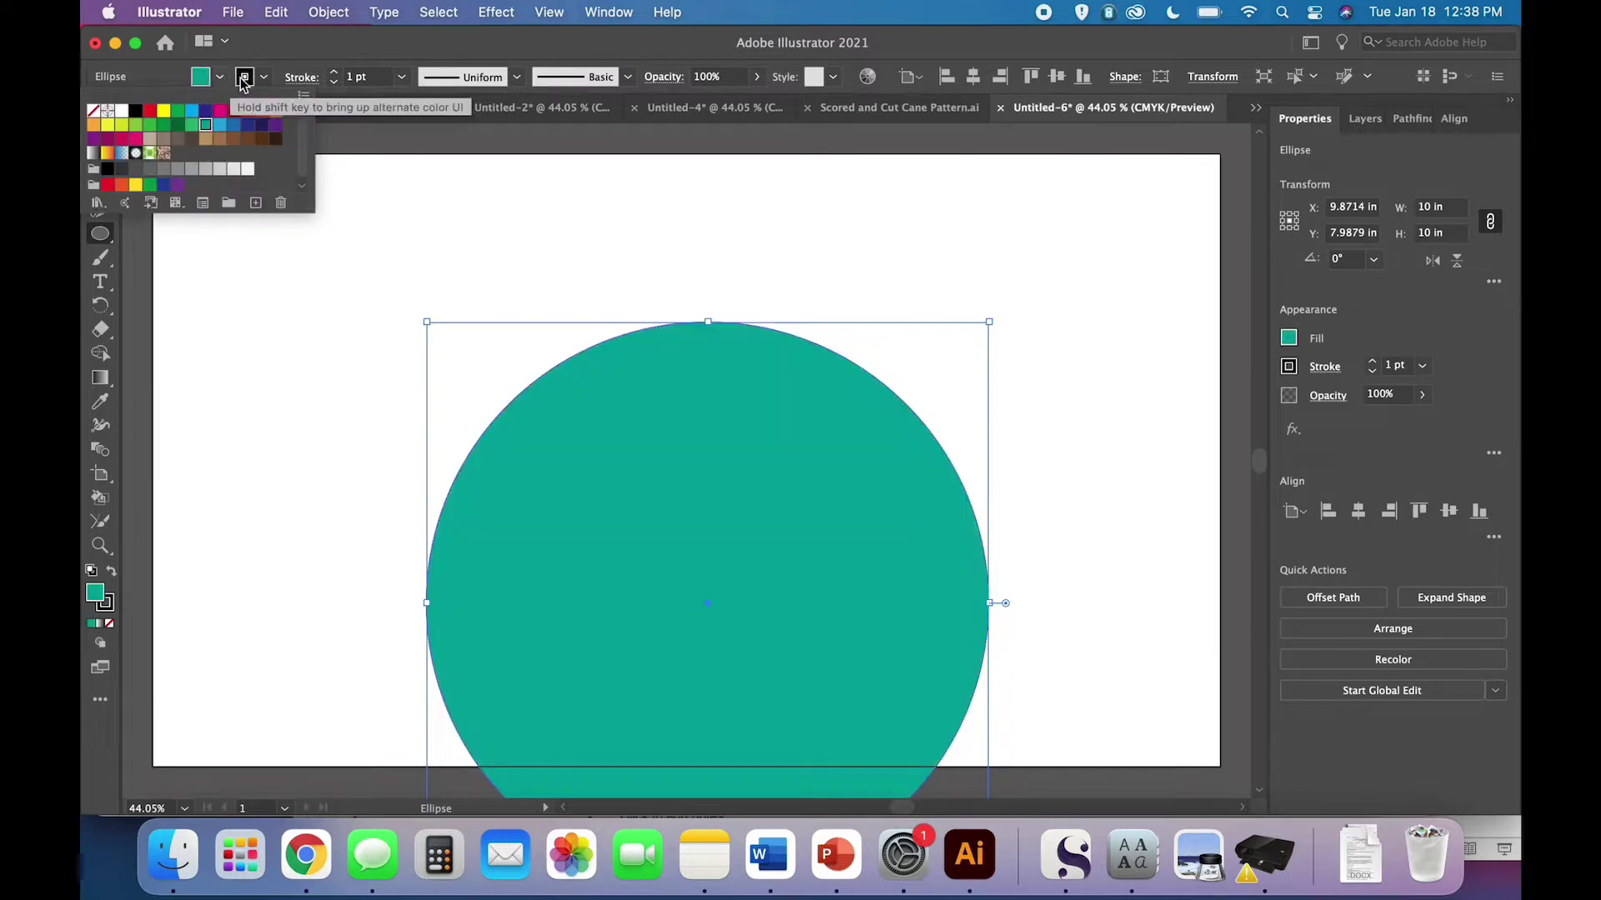
{"action": "left_click", "coordinate": [221, 80]}
{"action": "left_click", "coordinate": [219, 79]}
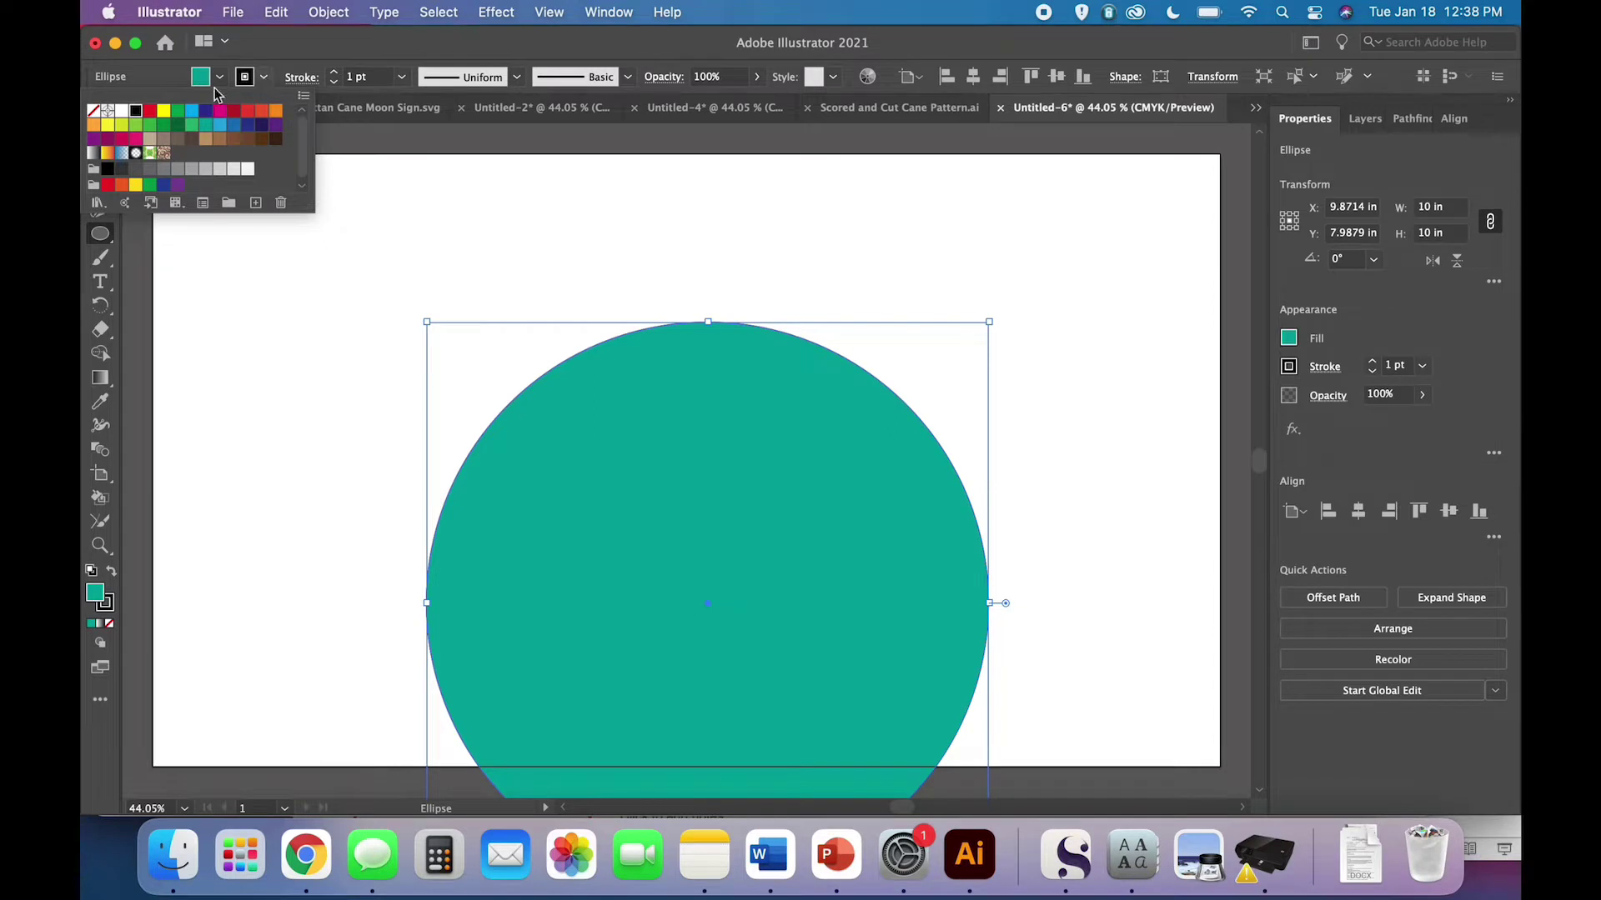
{"action": "left_click", "coordinate": [94, 110]}
{"action": "key", "text": "Escape"}
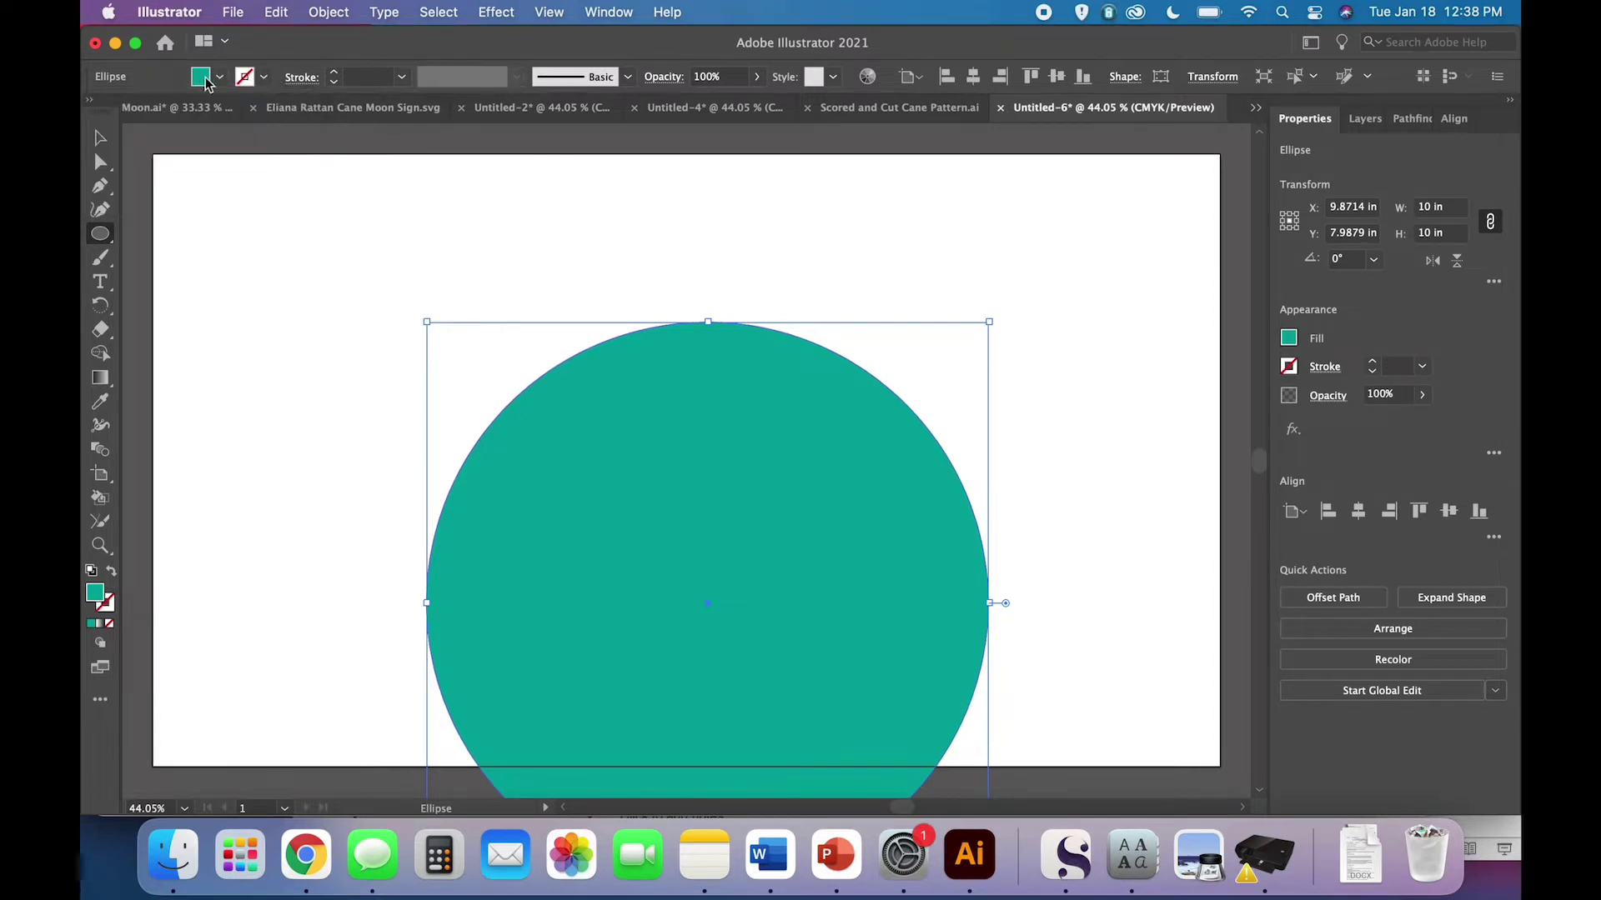
{"action": "left_click", "coordinate": [264, 77]}
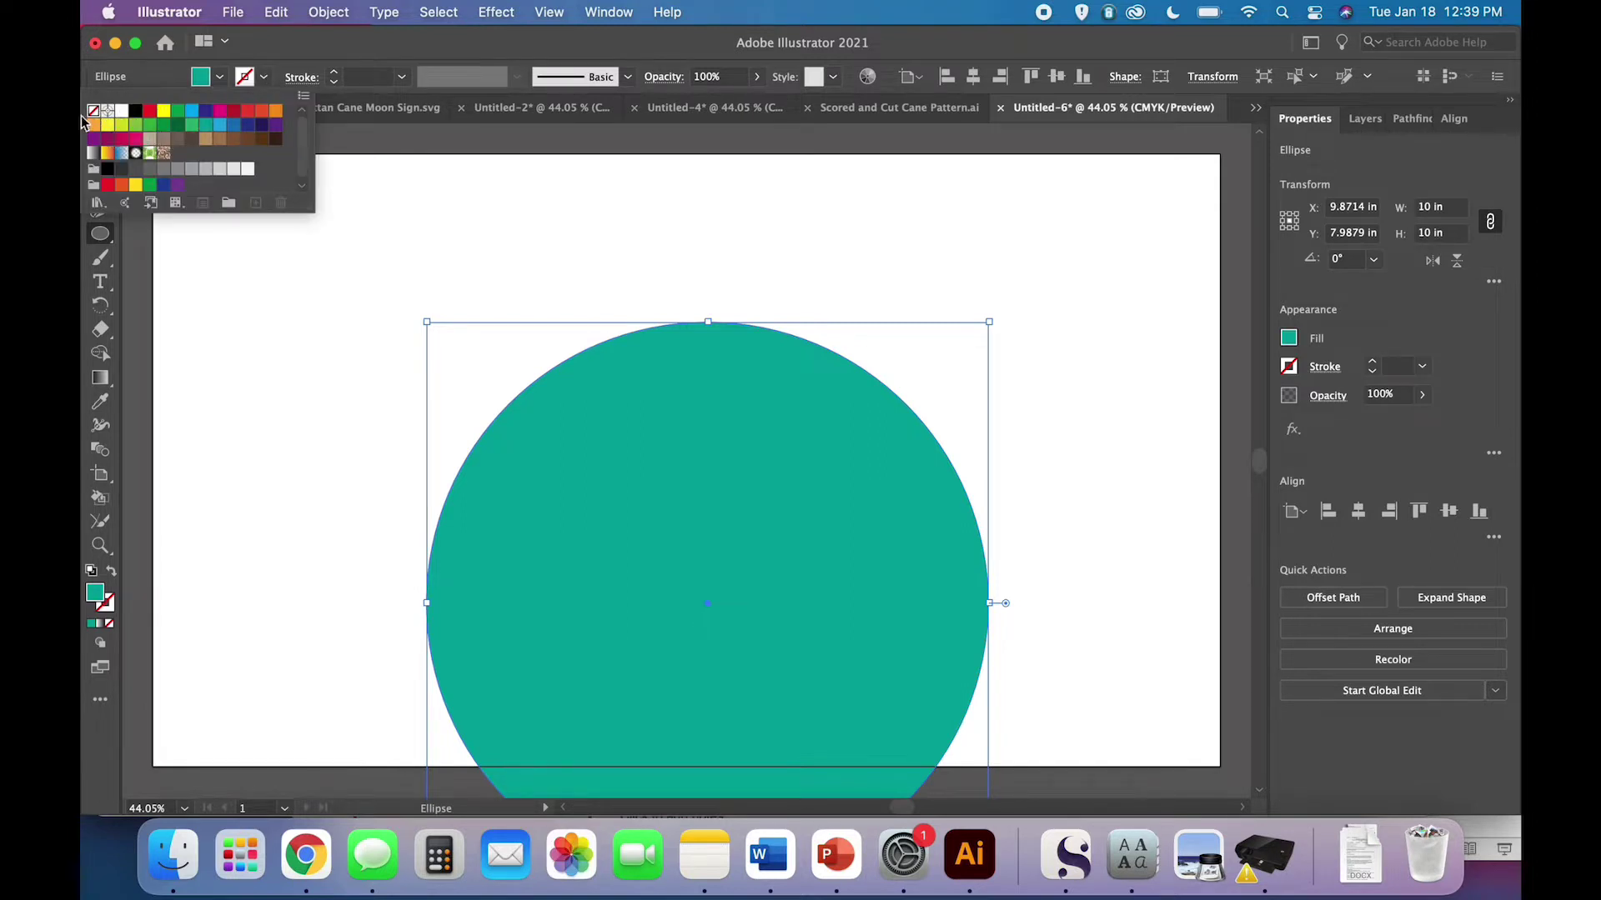
{"action": "left_click", "coordinate": [246, 84]}
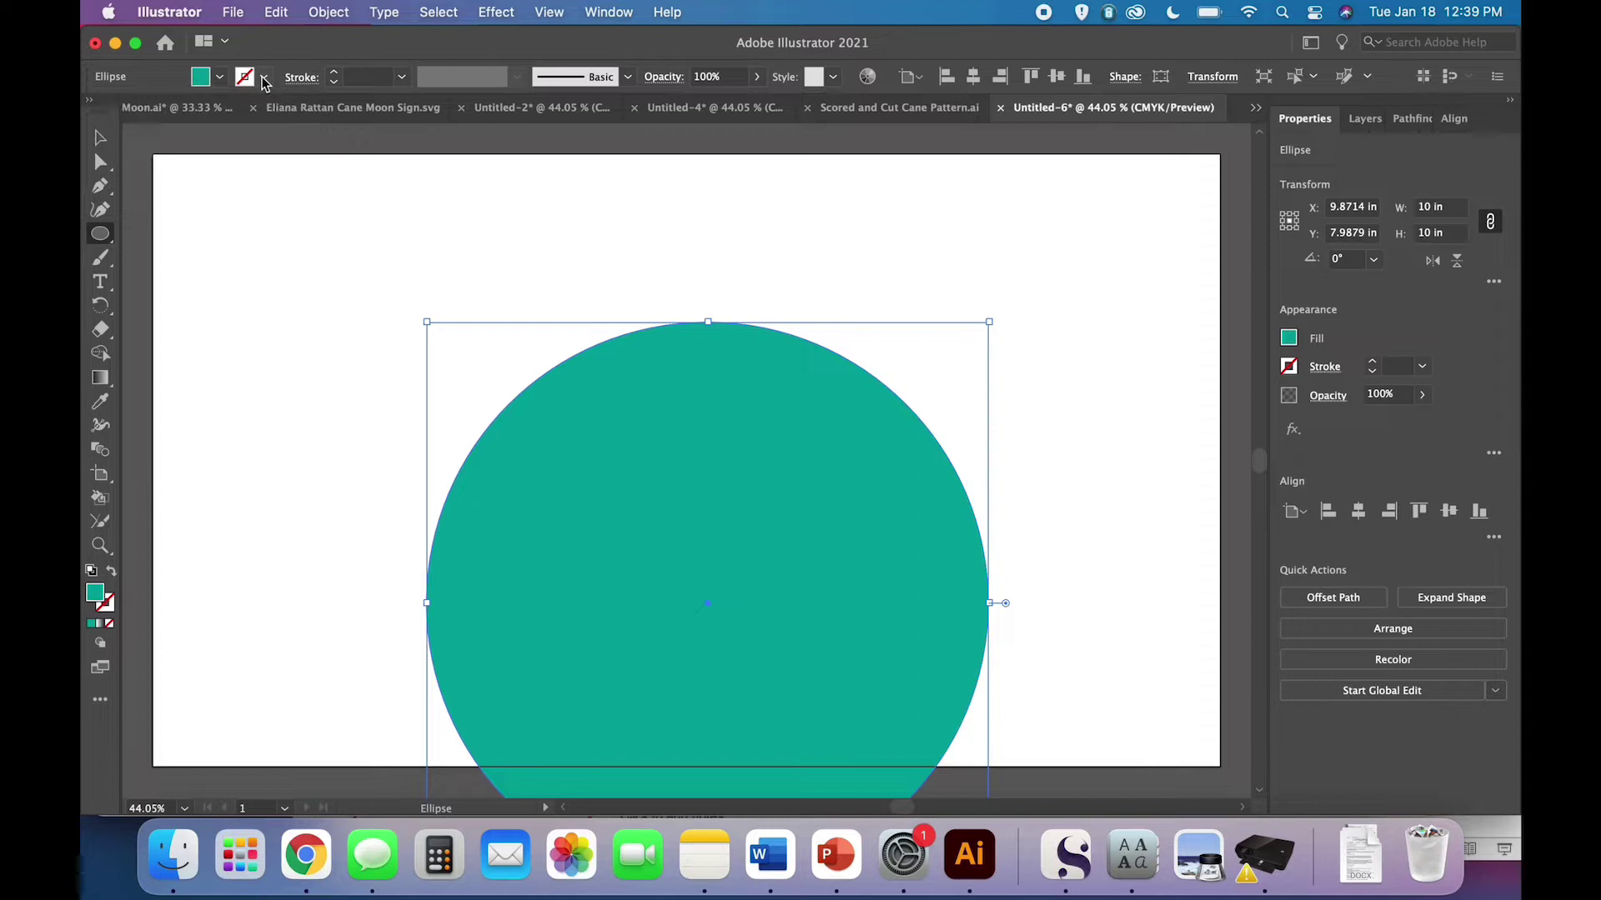
{"action": "left_click", "coordinate": [100, 137]}
Move the teal circle to the artboard's left side and paste a white-filled copy
{"action": "left_click", "coordinate": [594, 512]}
{"action": "left_click_drag", "start_coordinate": [593, 513], "coordinate": [486, 407]}
{"action": "key", "text": "super+c"}
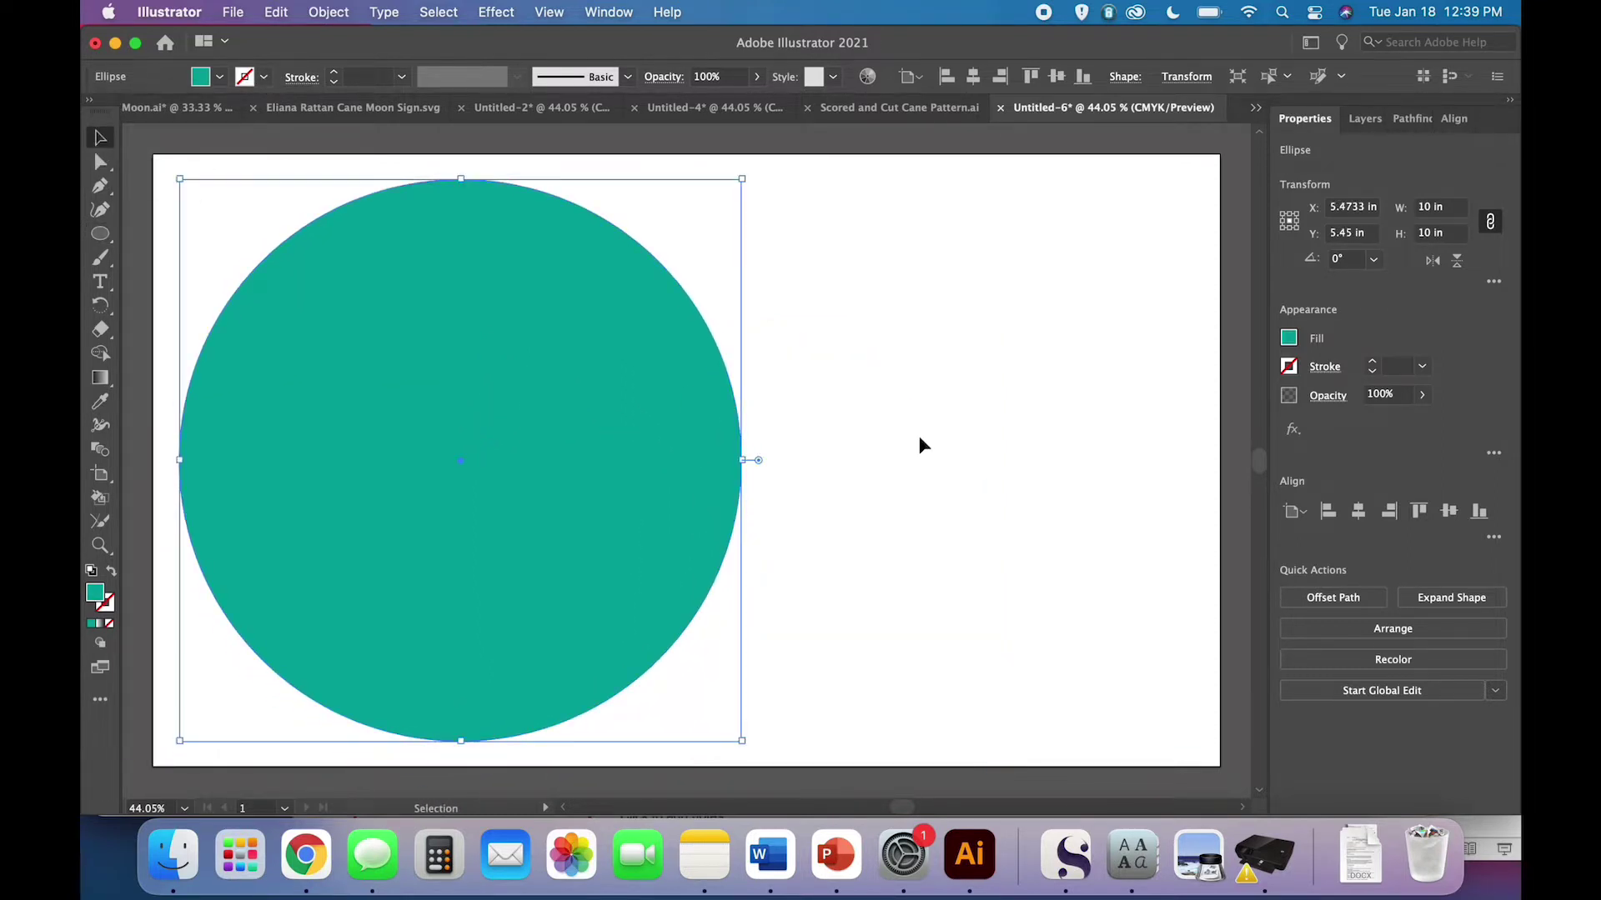
{"action": "key", "text": "super+v"}
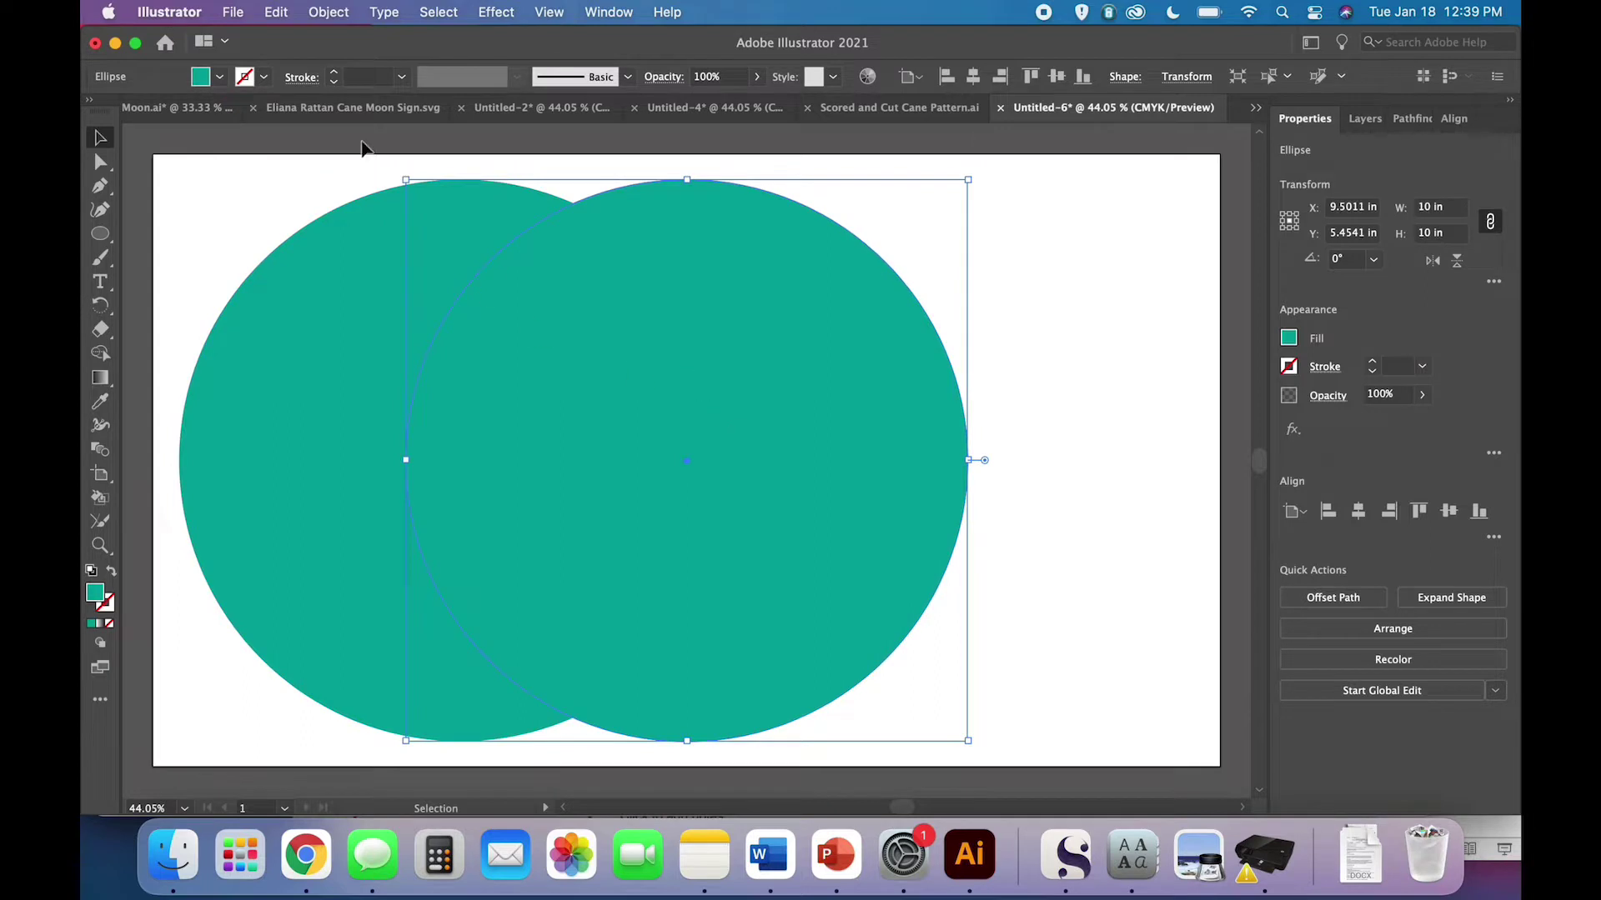
{"action": "left_click", "coordinate": [219, 77]}
{"action": "left_click", "coordinate": [123, 112]}
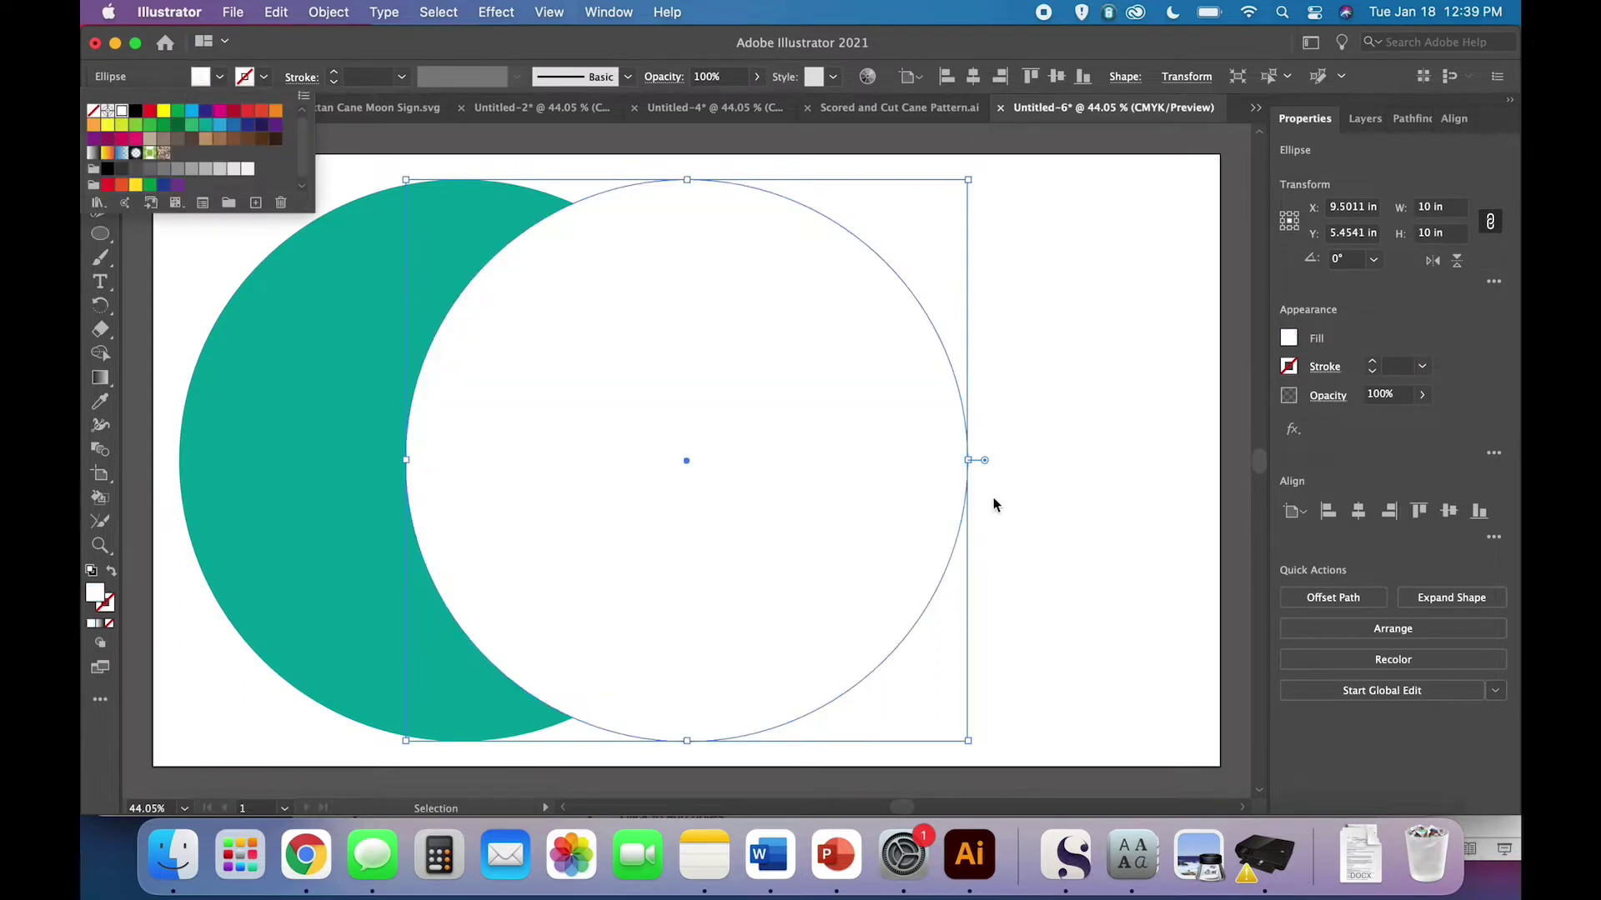
Slide the white copy over the teal circle's right side and select both circles
{"action": "left_click", "coordinate": [1061, 631]}
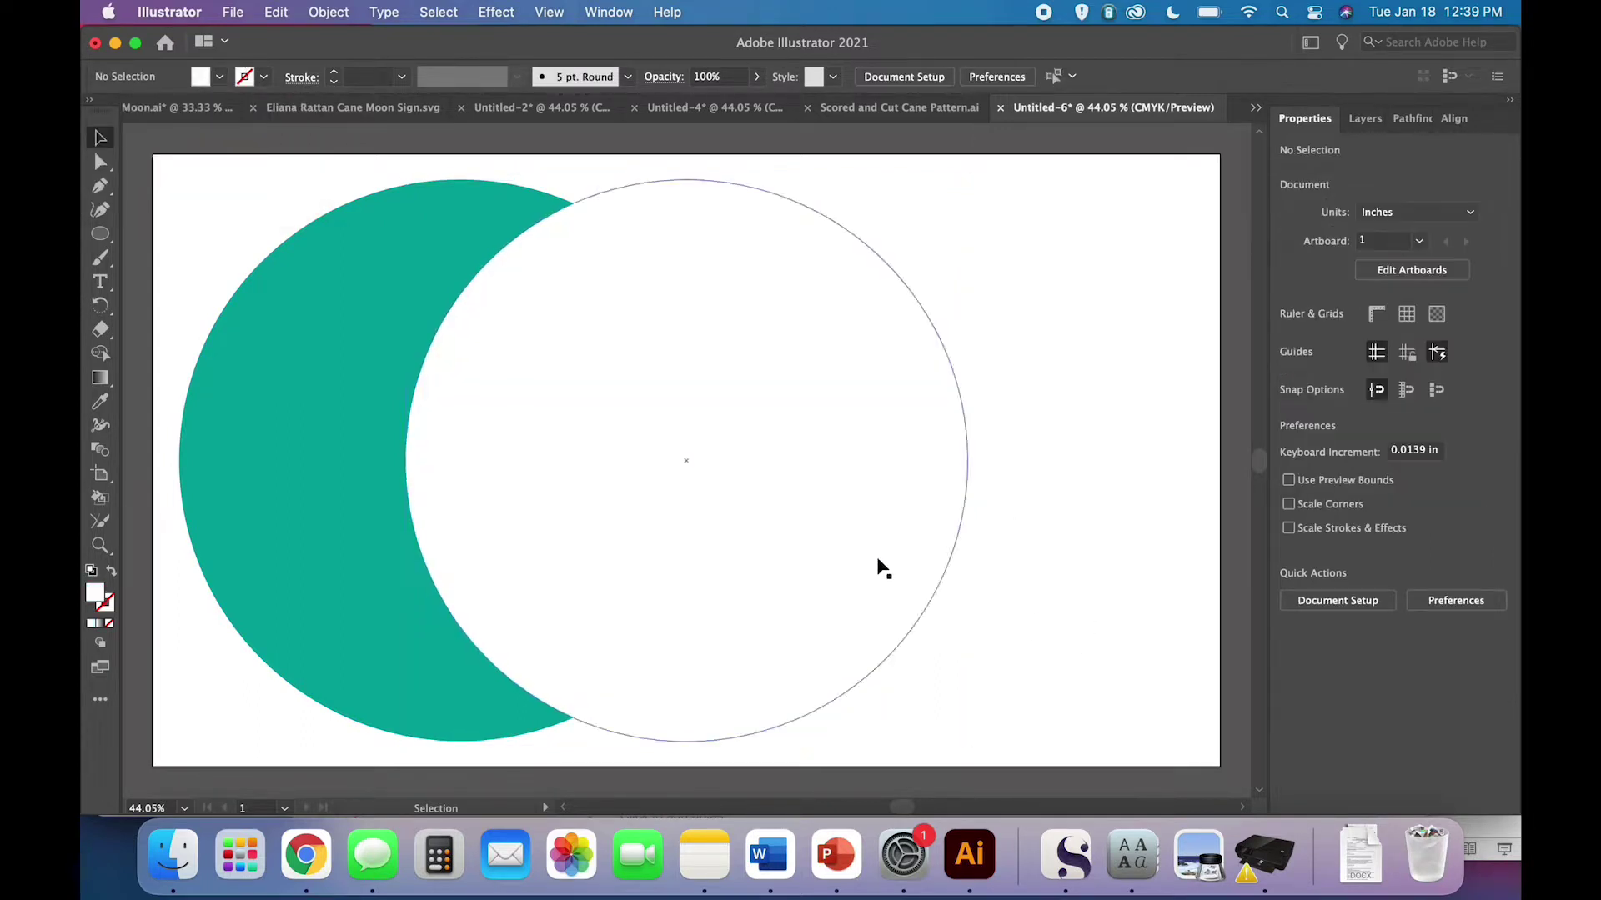
{"action": "left_click_drag", "start_coordinate": [876, 565], "coordinate": [695, 555]}
{"action": "left_click", "coordinate": [996, 585]}
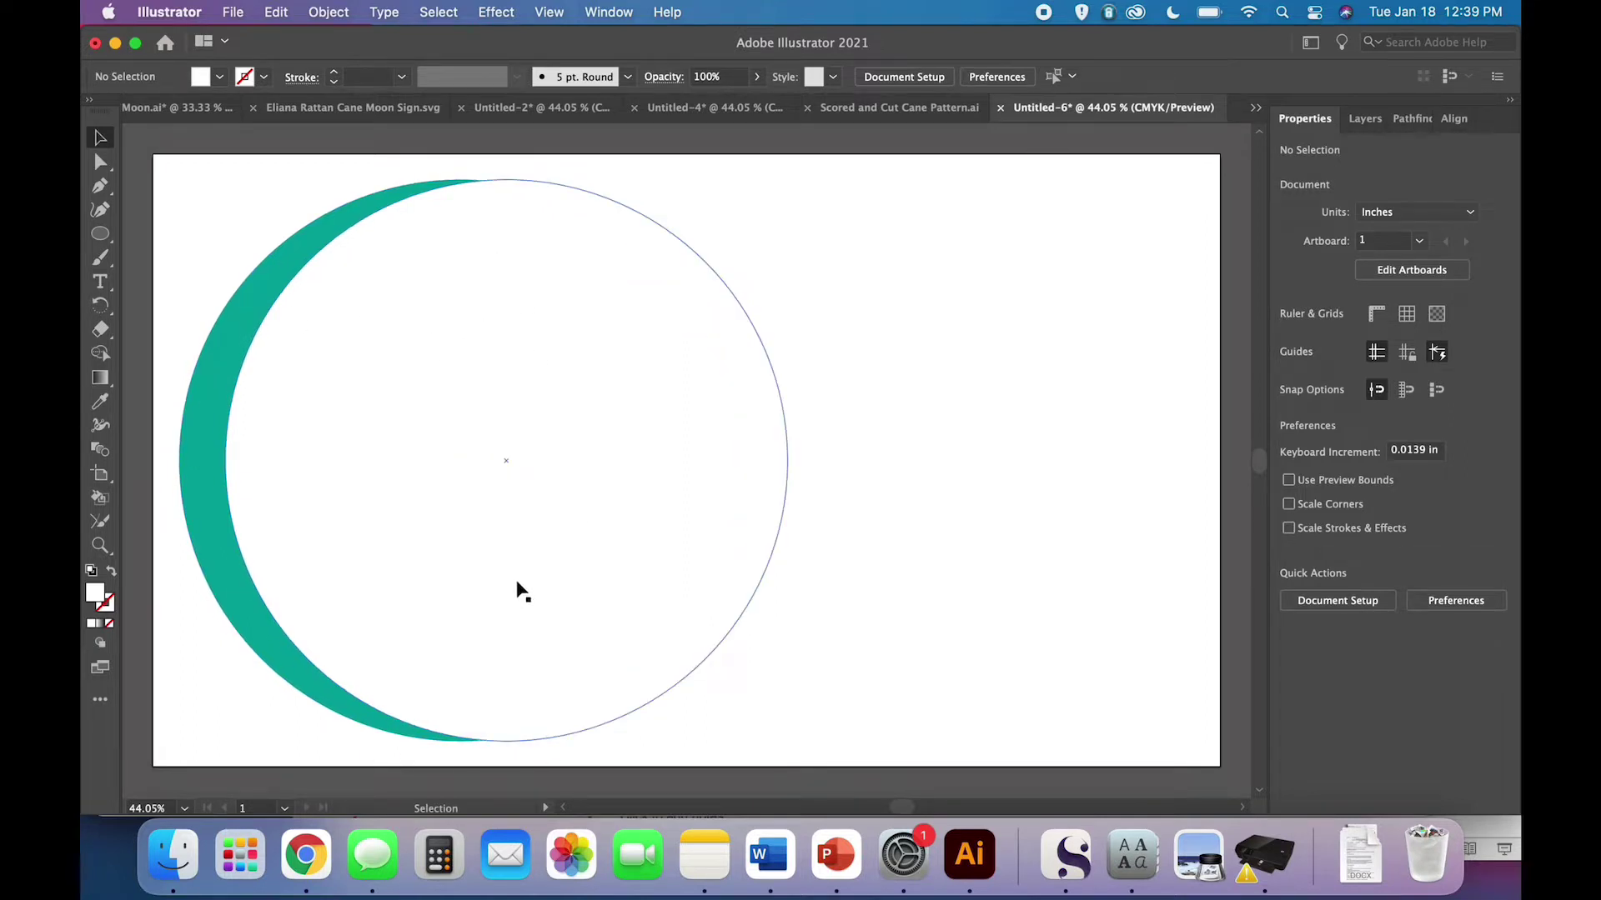
{"action": "left_click_drag", "start_coordinate": [517, 583], "coordinate": [722, 578]}
{"action": "left_click", "coordinate": [1062, 678]}
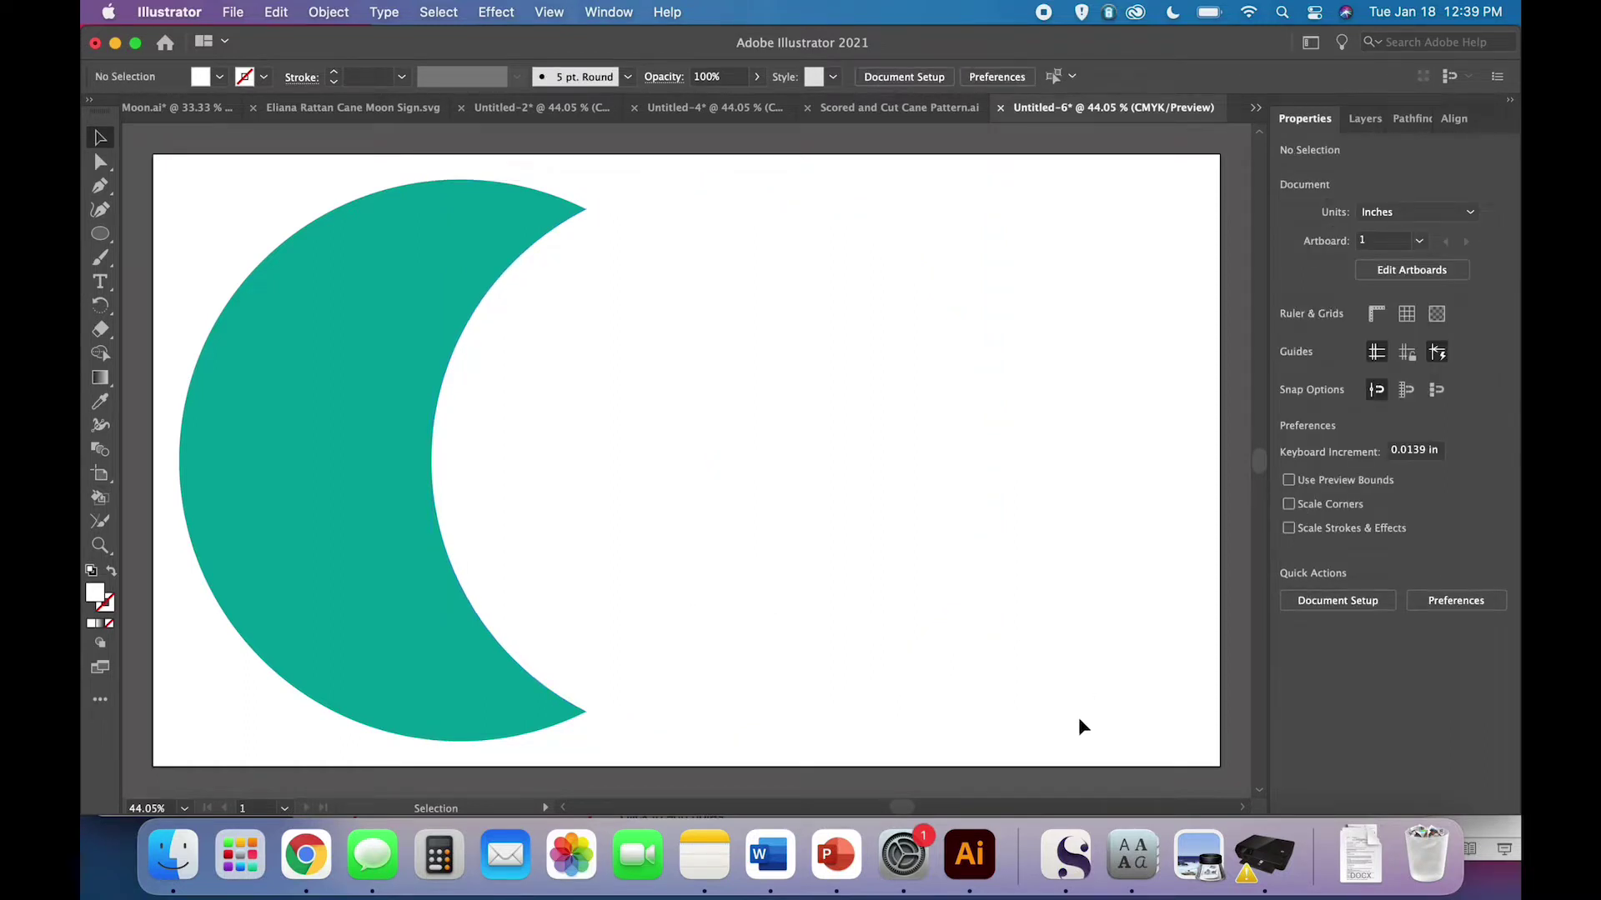
{"action": "left_click_drag", "start_coordinate": [1095, 719], "coordinate": [386, 460]}
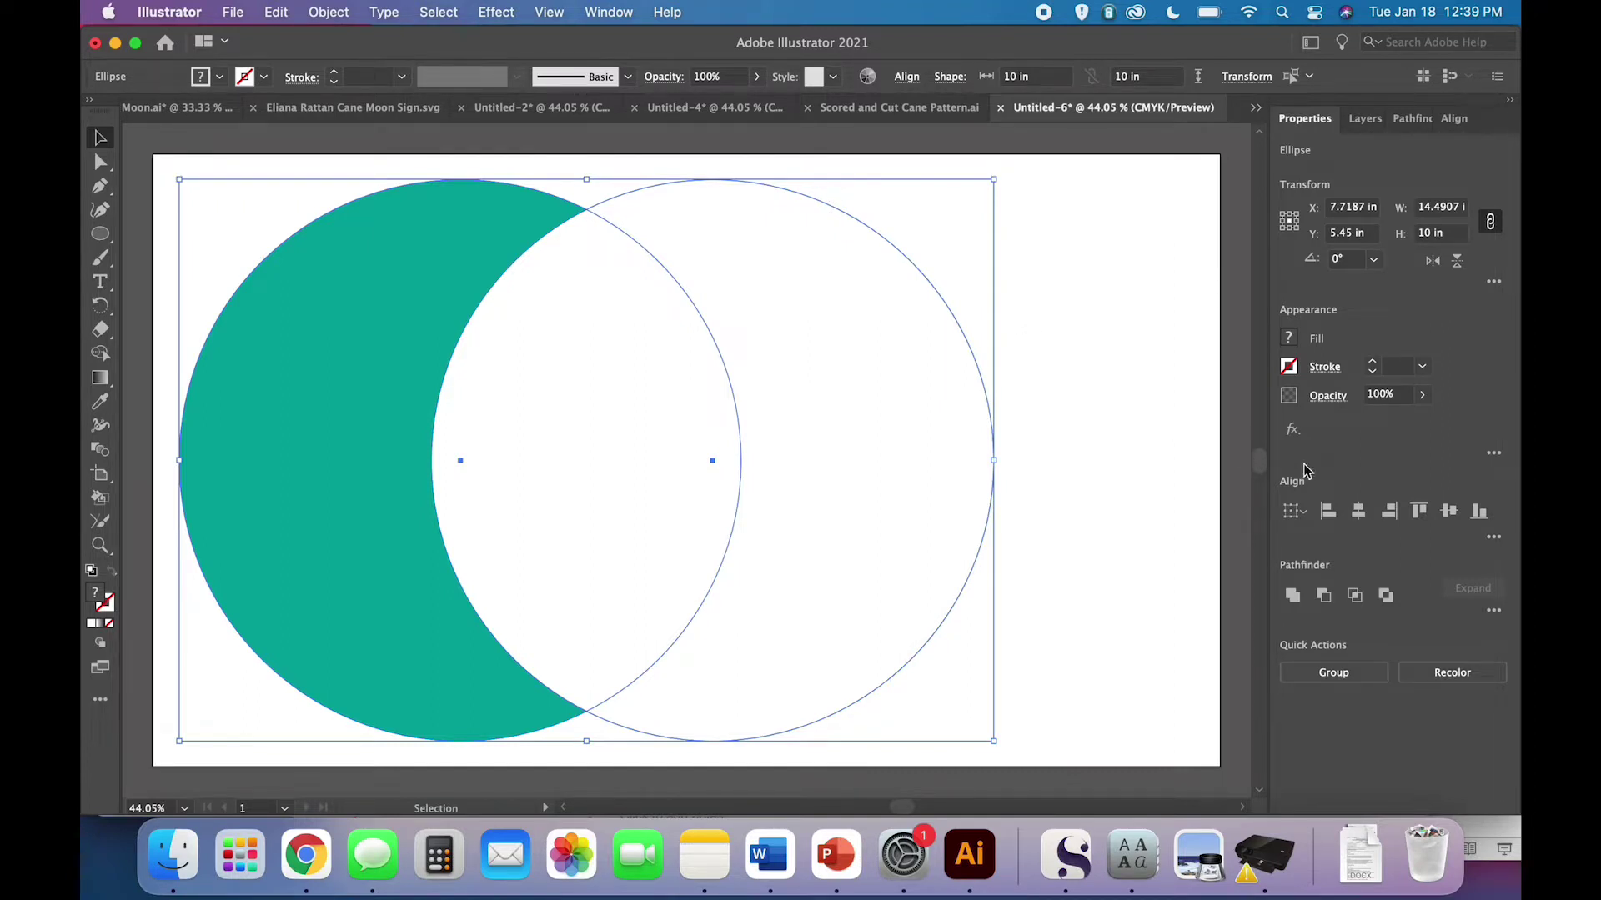
{"action": "left_click", "coordinate": [1448, 515]}
{"action": "left_click", "coordinate": [328, 12]}
{"action": "mouse_move", "coordinate": [420, 82]}
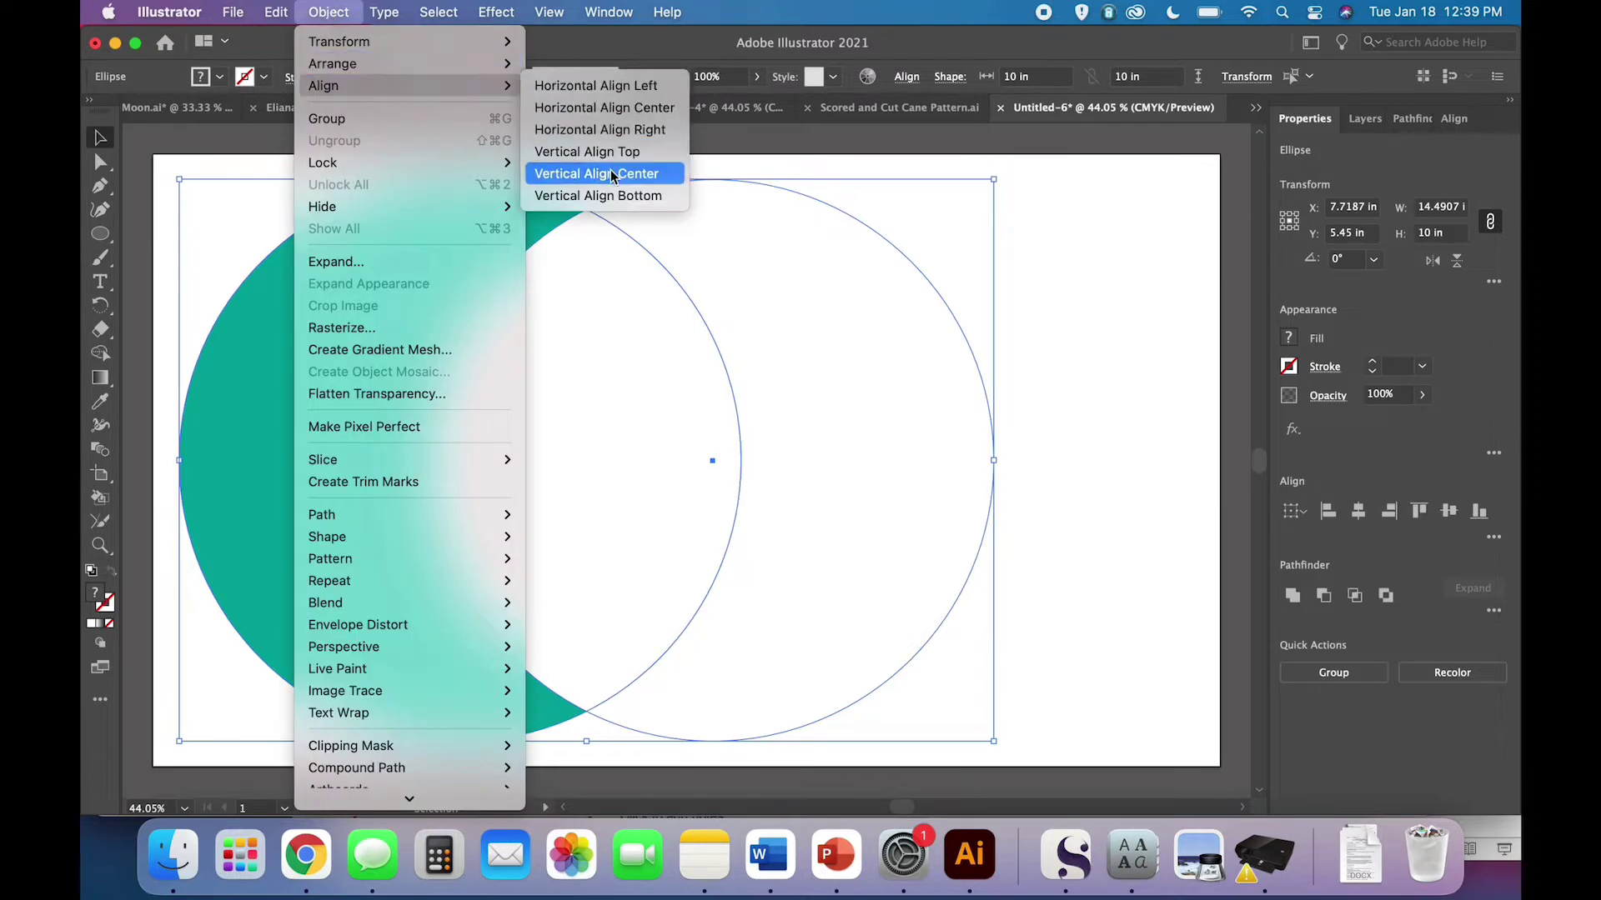
{"action": "left_click", "coordinate": [638, 173]}
{"action": "left_click", "coordinate": [1117, 457]}
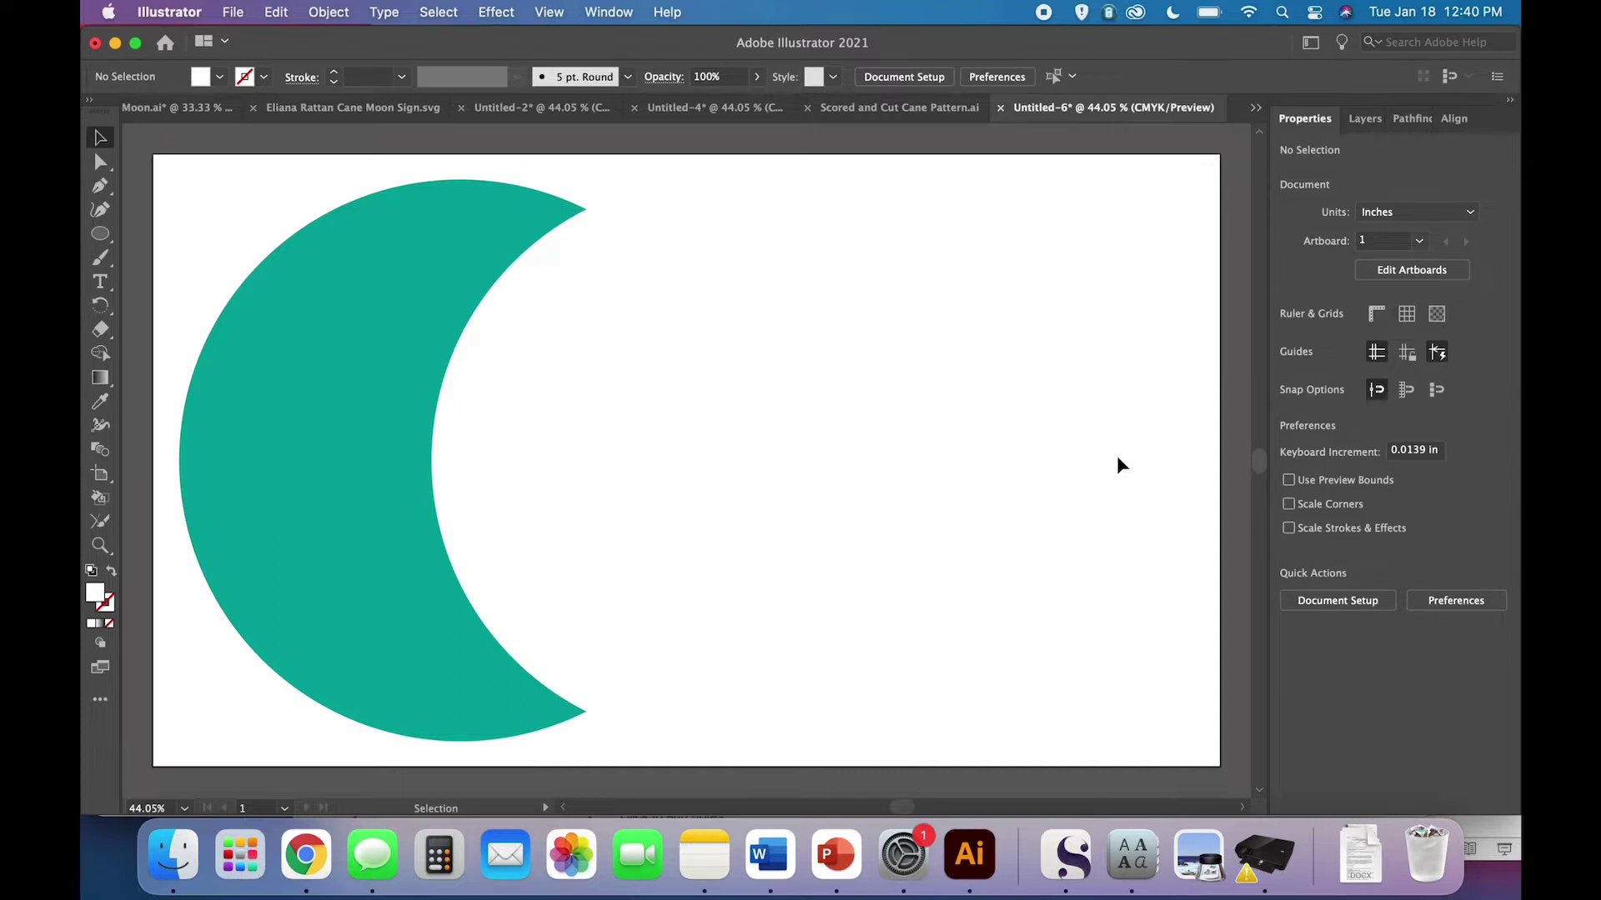
Subtract the white circle with Minus Front, leaving a 7.2454 × 10 in teal crescent
{"action": "left_click_drag", "start_coordinate": [1103, 670], "coordinate": [375, 333]}
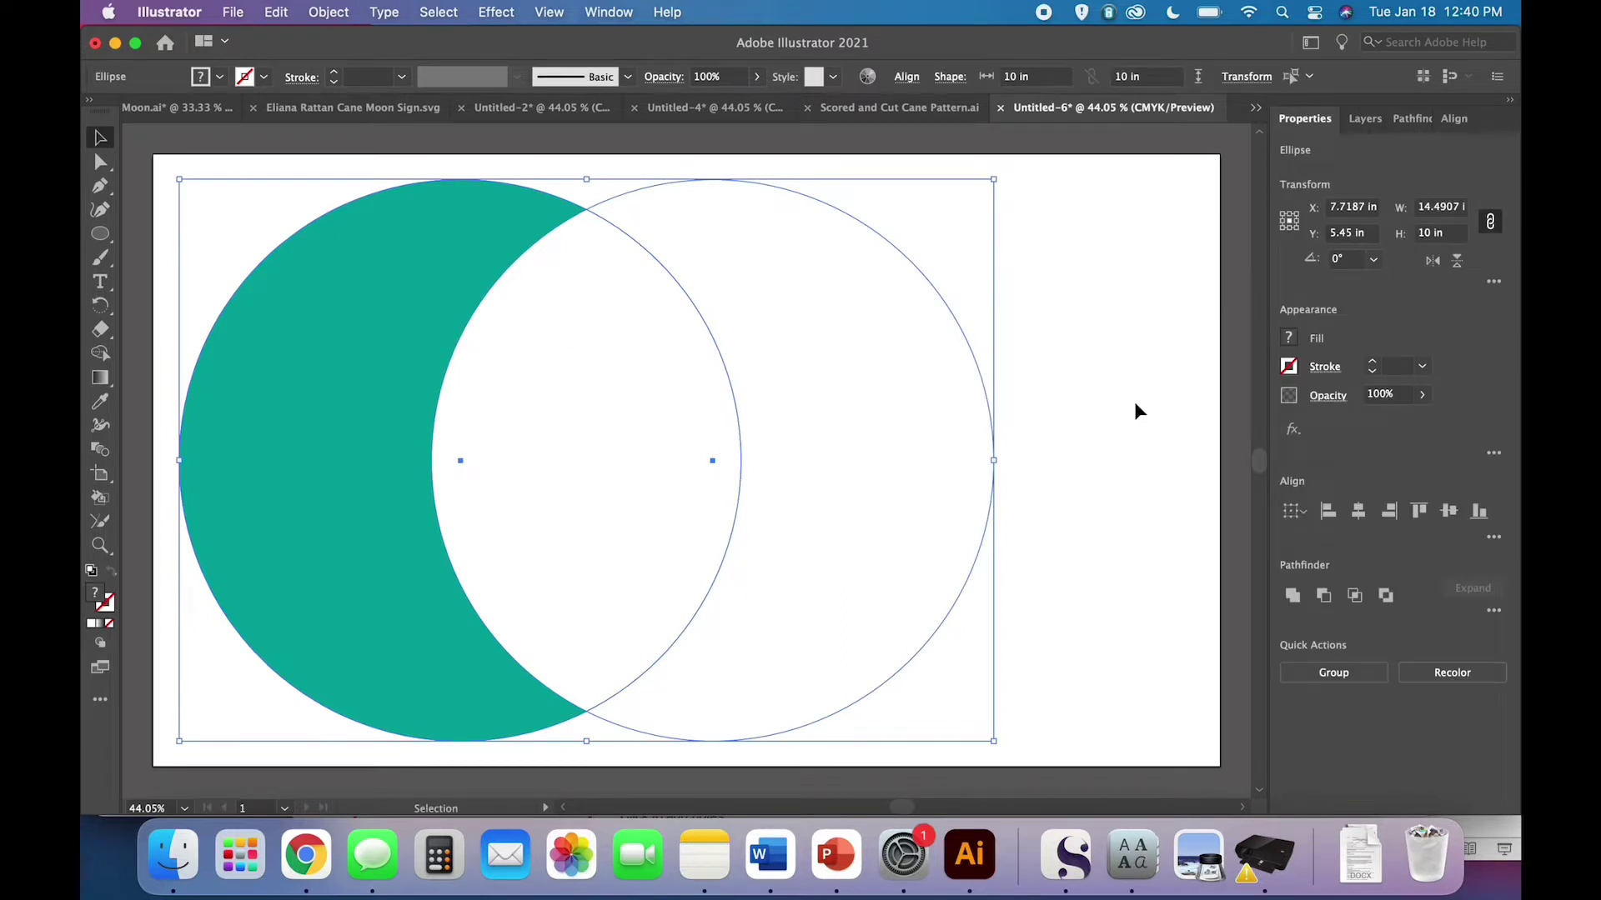
{"action": "left_click", "coordinate": [1324, 595]}
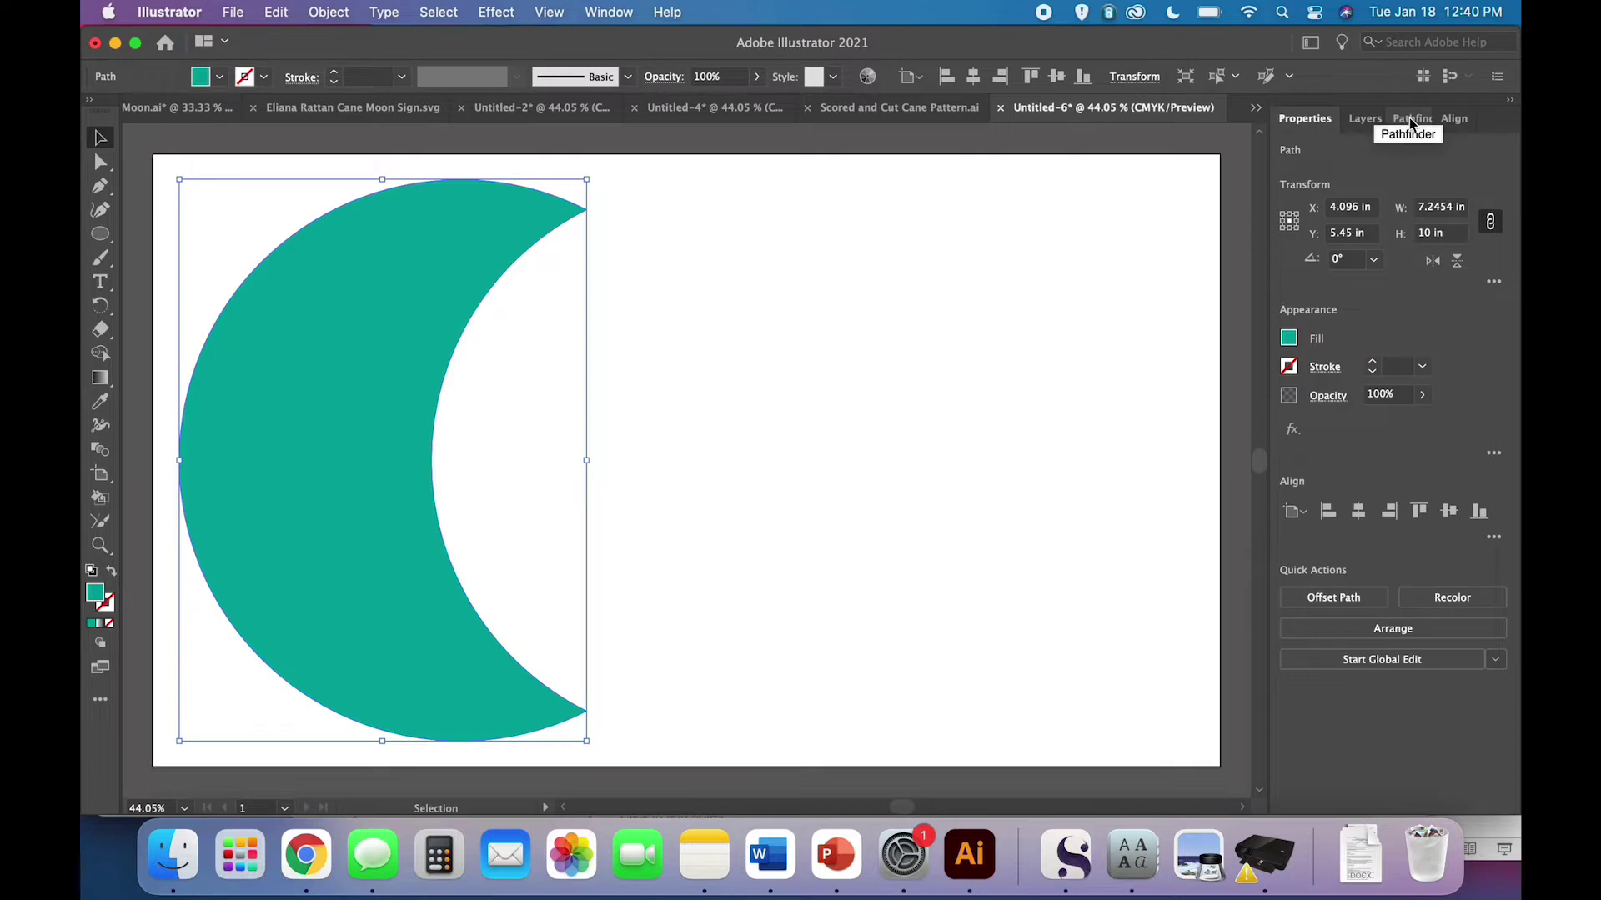
{"action": "left_click", "coordinate": [609, 12]}
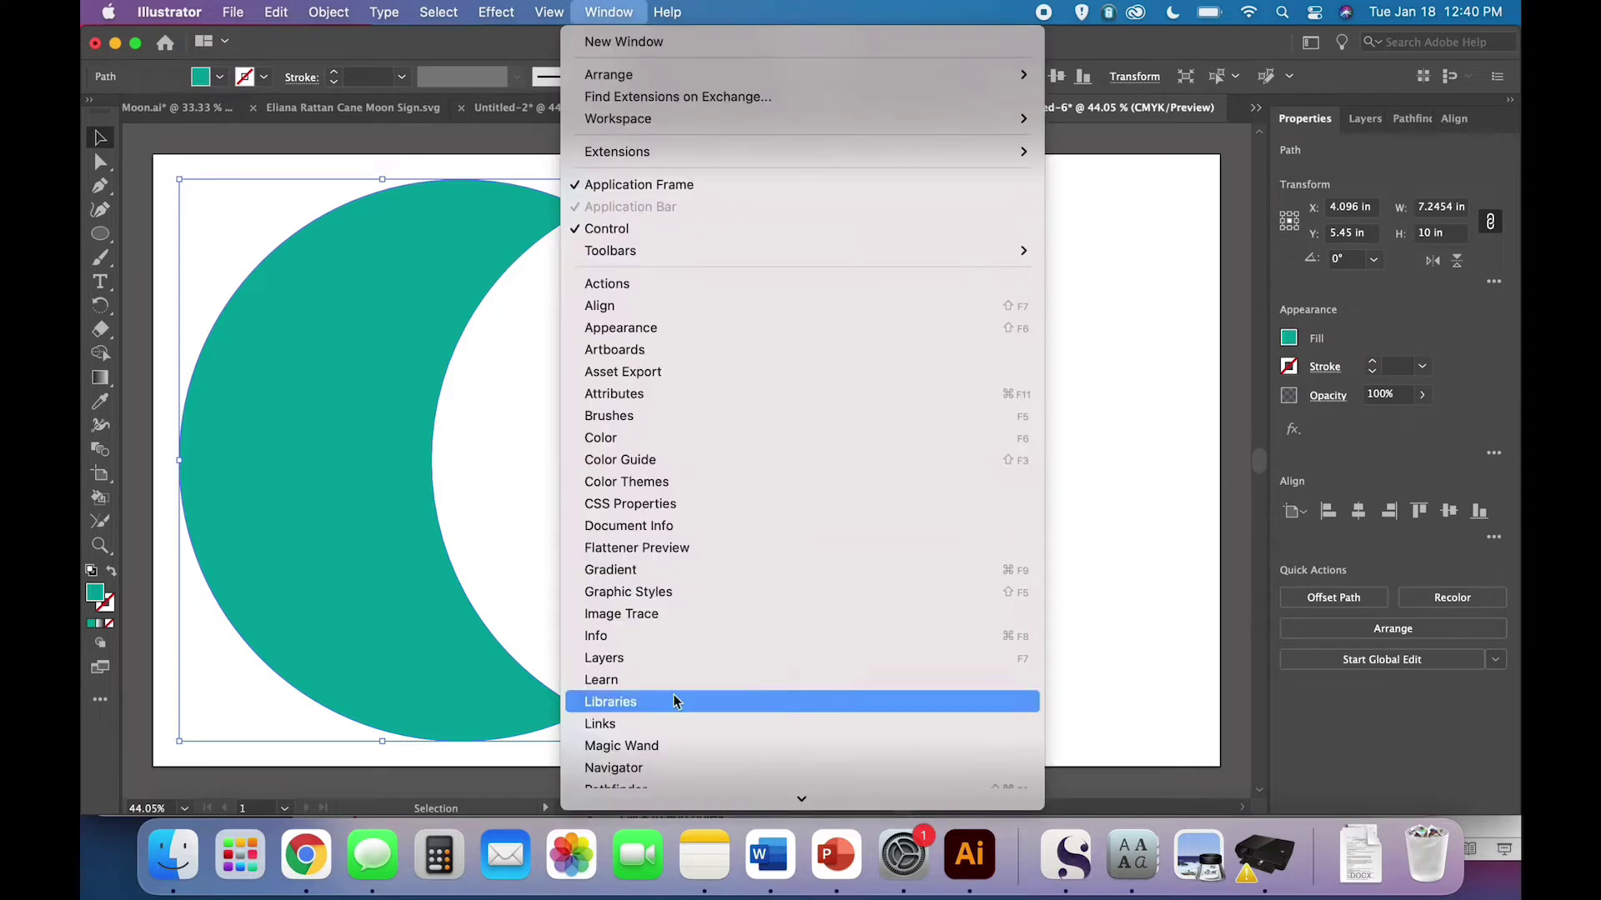
{"action": "left_click", "coordinate": [824, 415]}
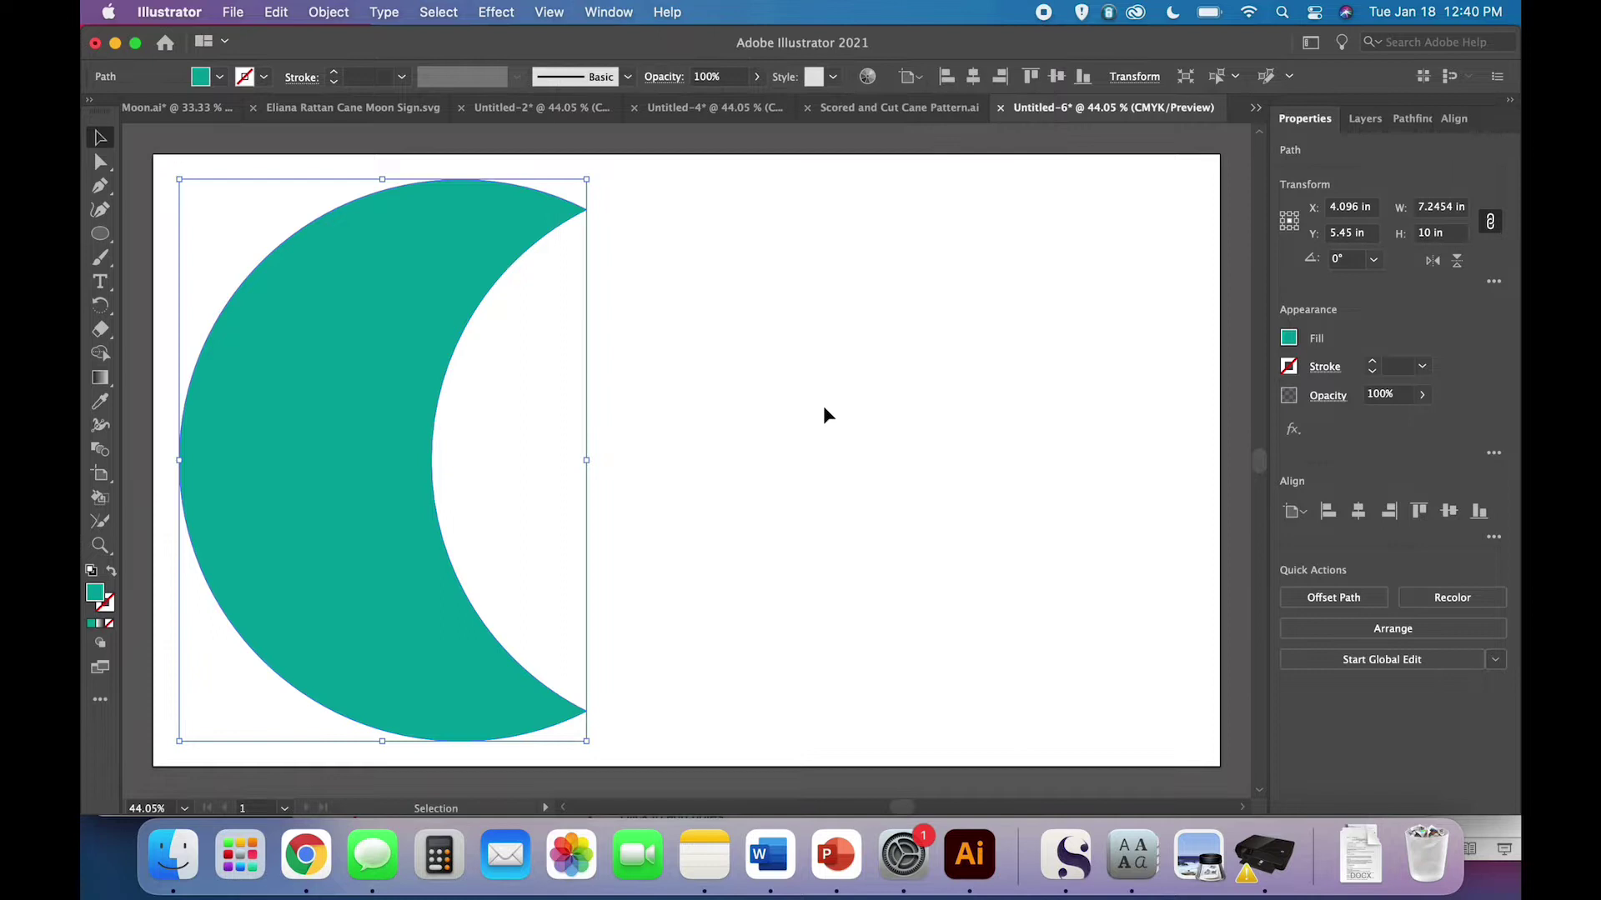
{"action": "left_click", "coordinate": [823, 414]}
{"action": "left_click", "coordinate": [332, 424]}
Open Object > Path > Offset Path for the crescent
{"action": "left_click", "coordinate": [322, 10]}
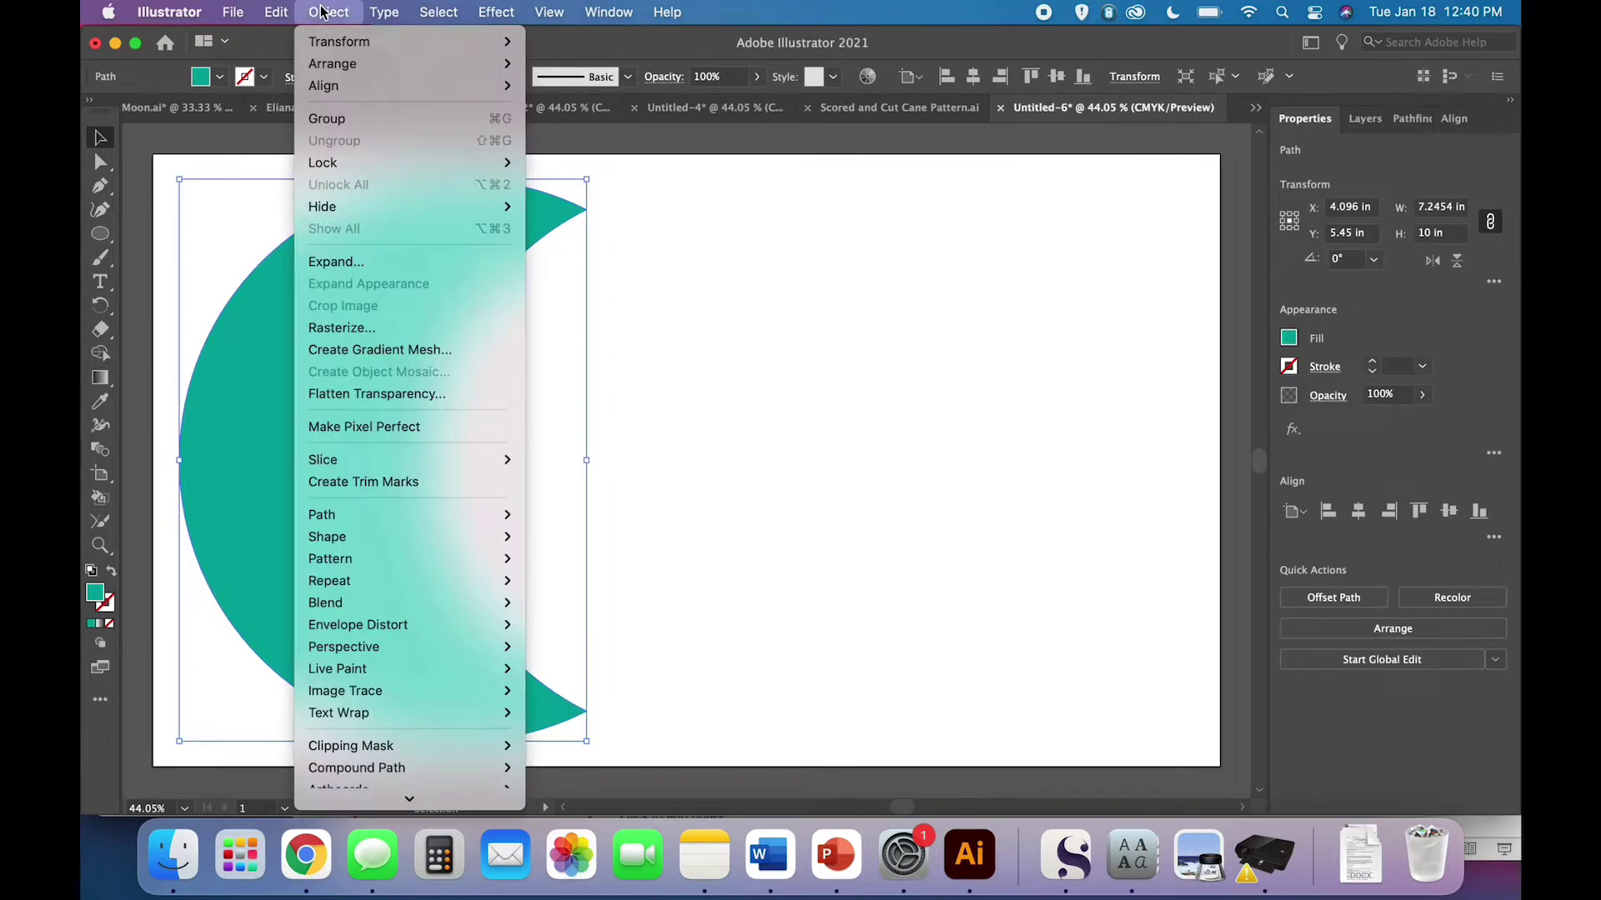
{"action": "left_click", "coordinate": [322, 11]}
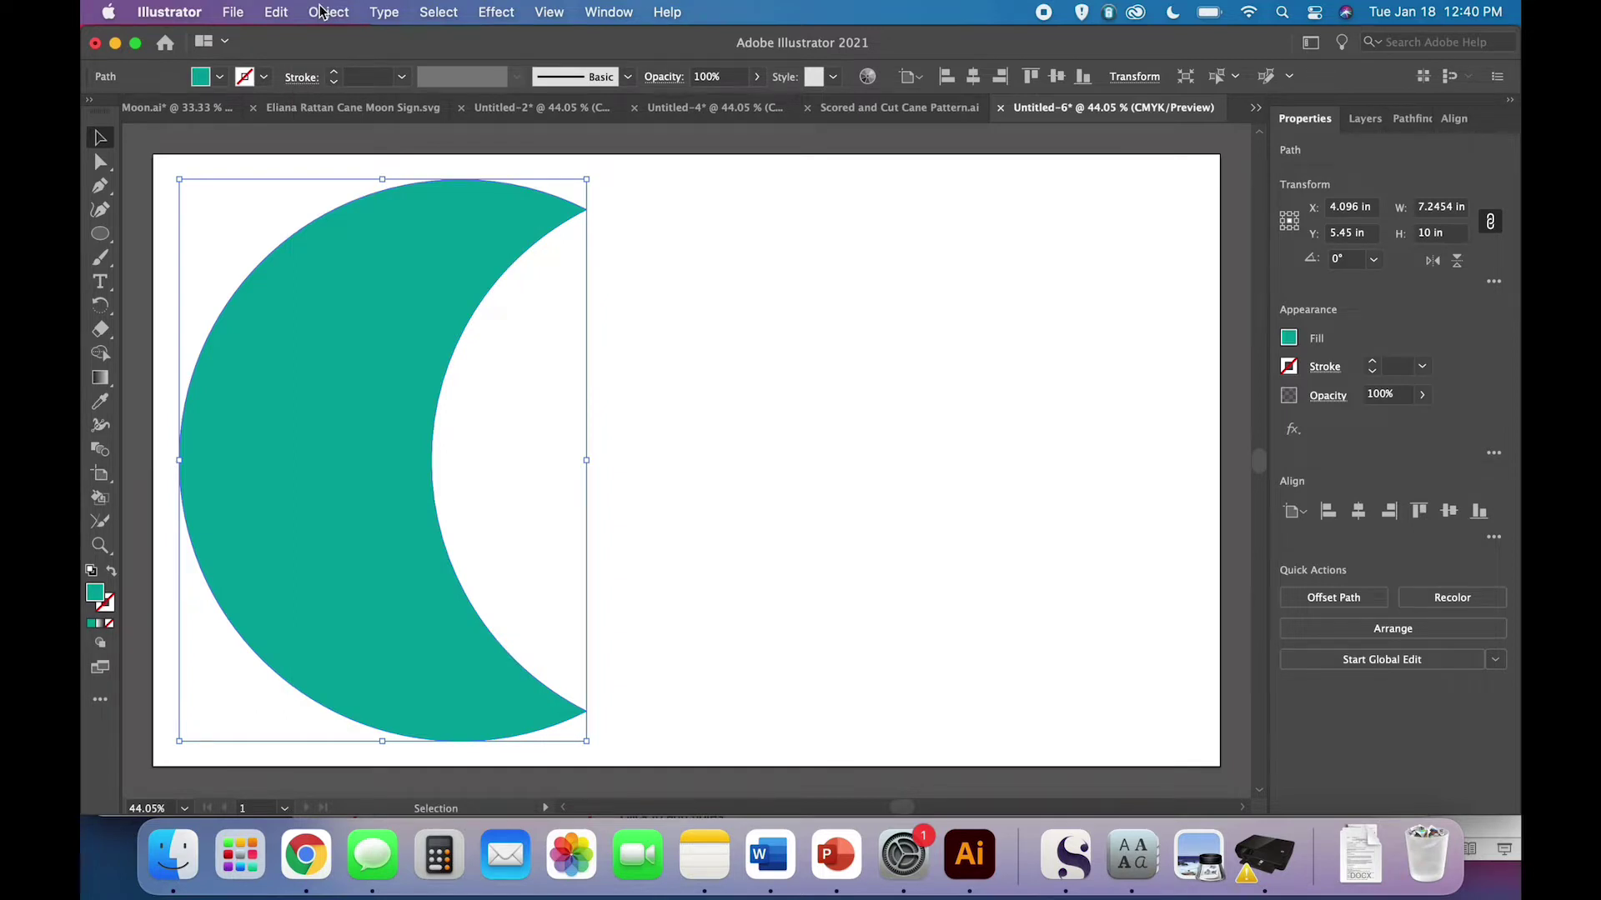
{"action": "left_click", "coordinate": [322, 10]}
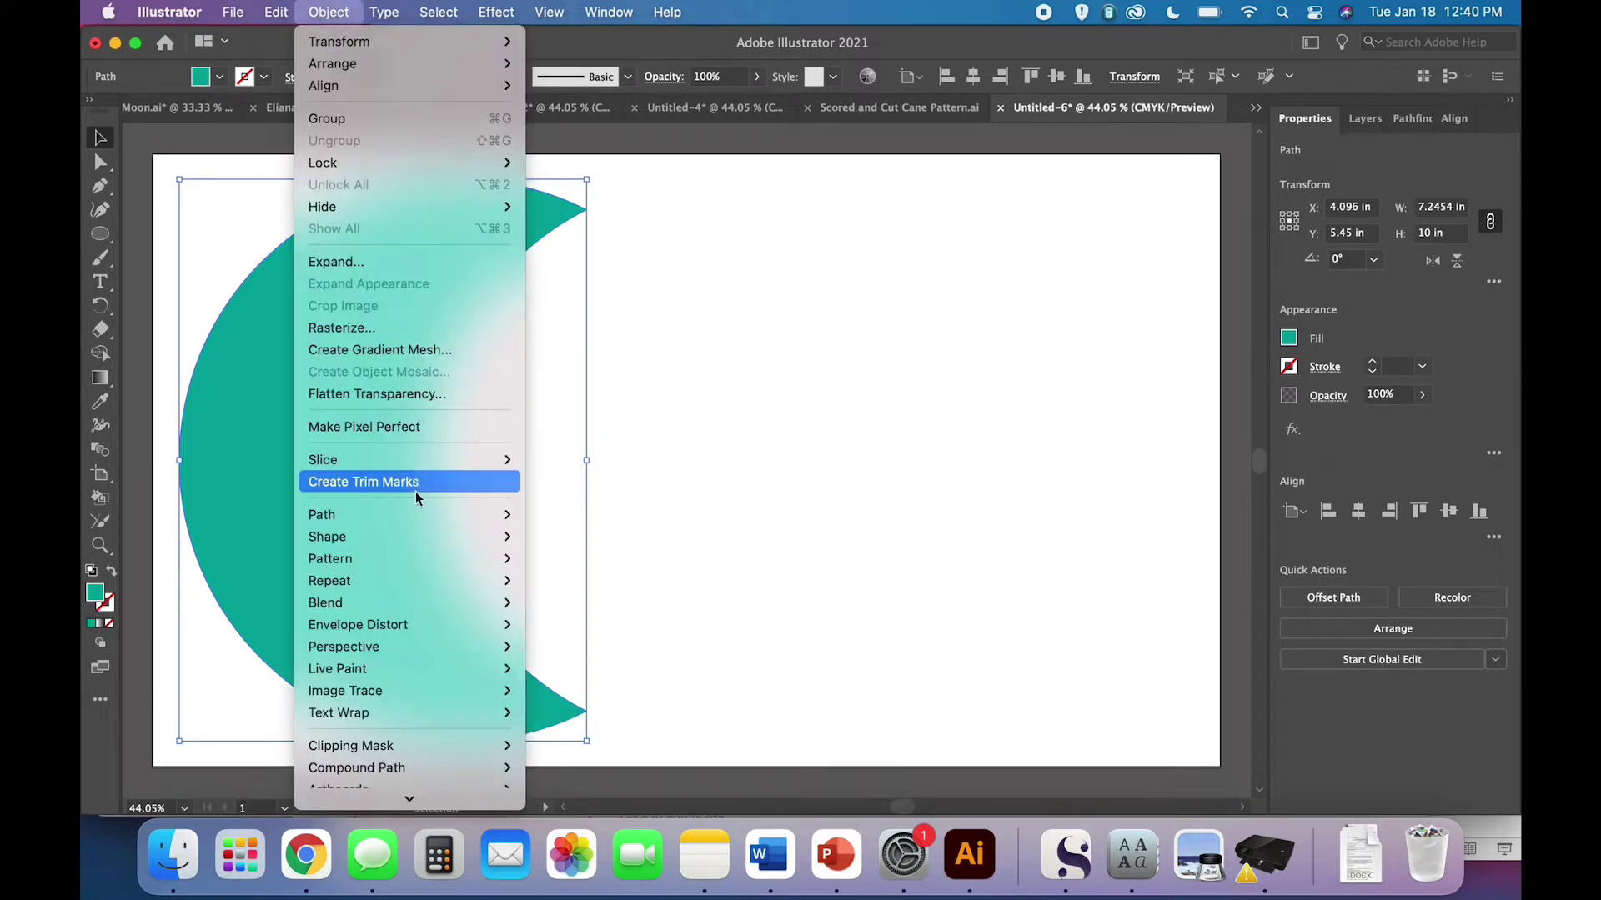
{"action": "mouse_move", "coordinate": [418, 512]}
{"action": "left_click", "coordinate": [574, 589]}
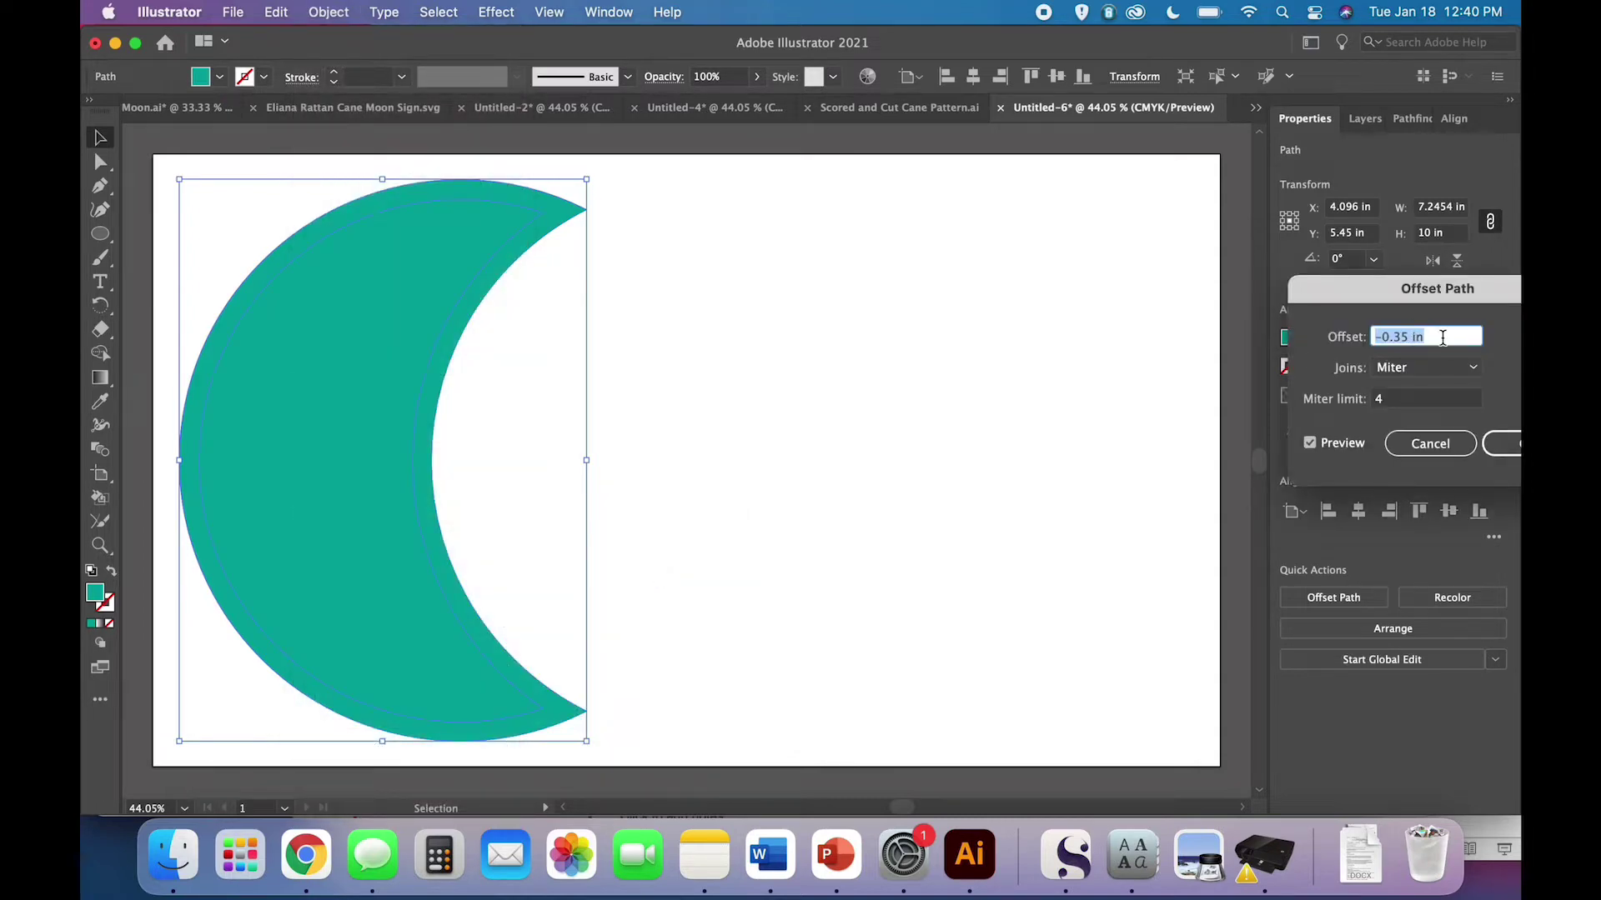
Apply a -0.35 in offset to create an inset 6.1173 × 9.3 in crescent copy
{"action": "left_click", "coordinate": [1442, 336]}
{"action": "left_click", "coordinate": [1382, 336]}
{"action": "key", "text": "BackSpace"}
{"action": "key", "text": "Tab"}
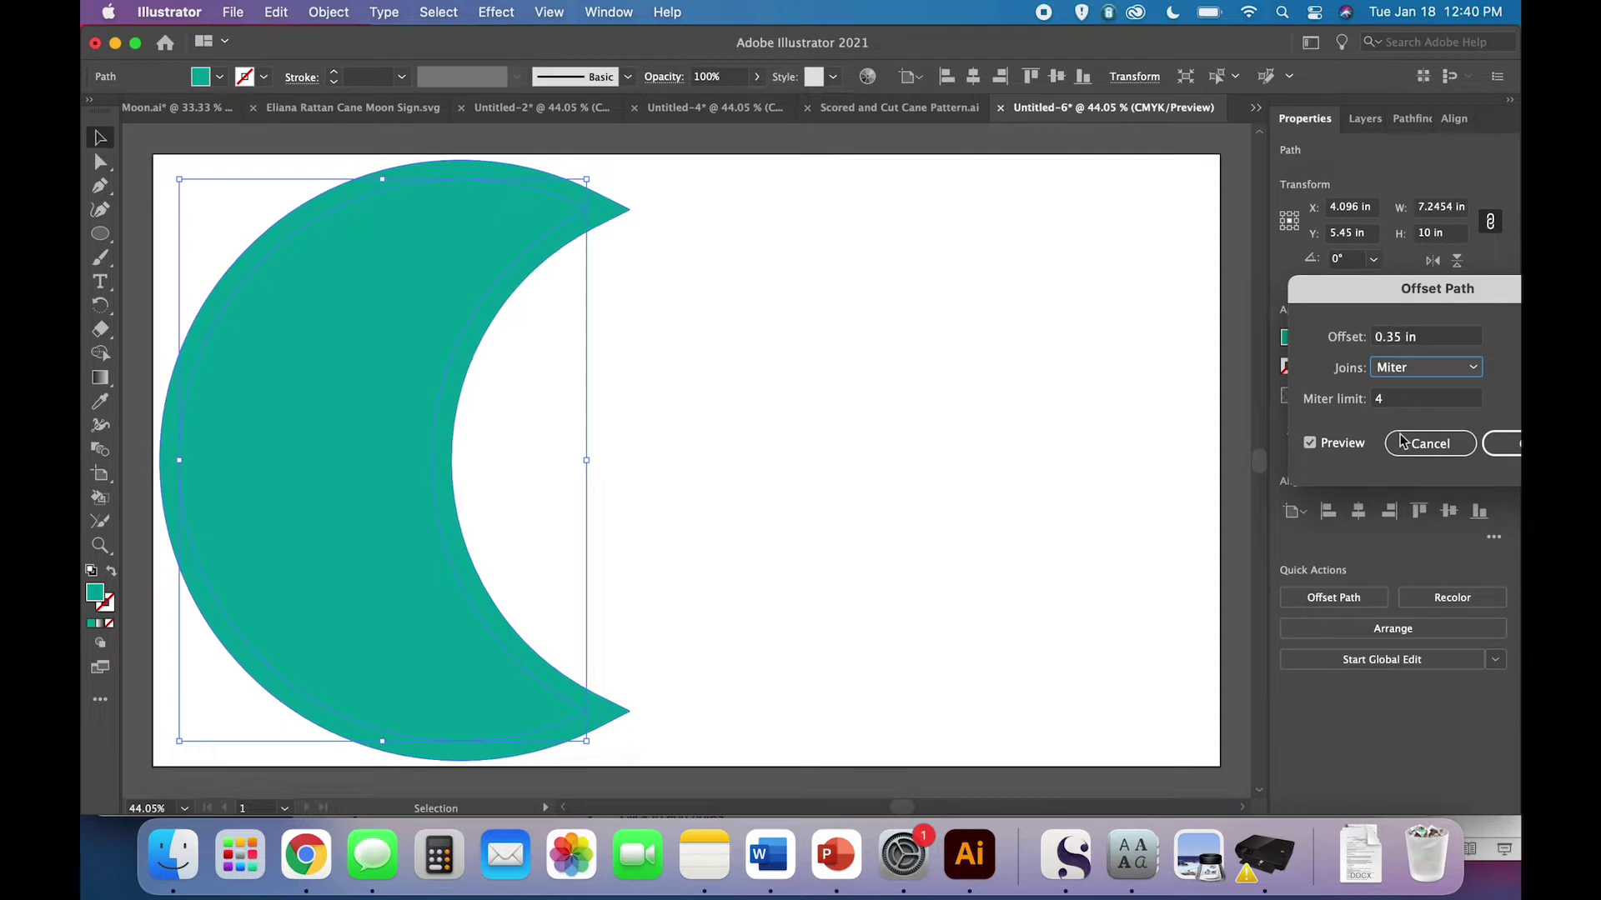
{"action": "left_click", "coordinate": [1378, 337]}
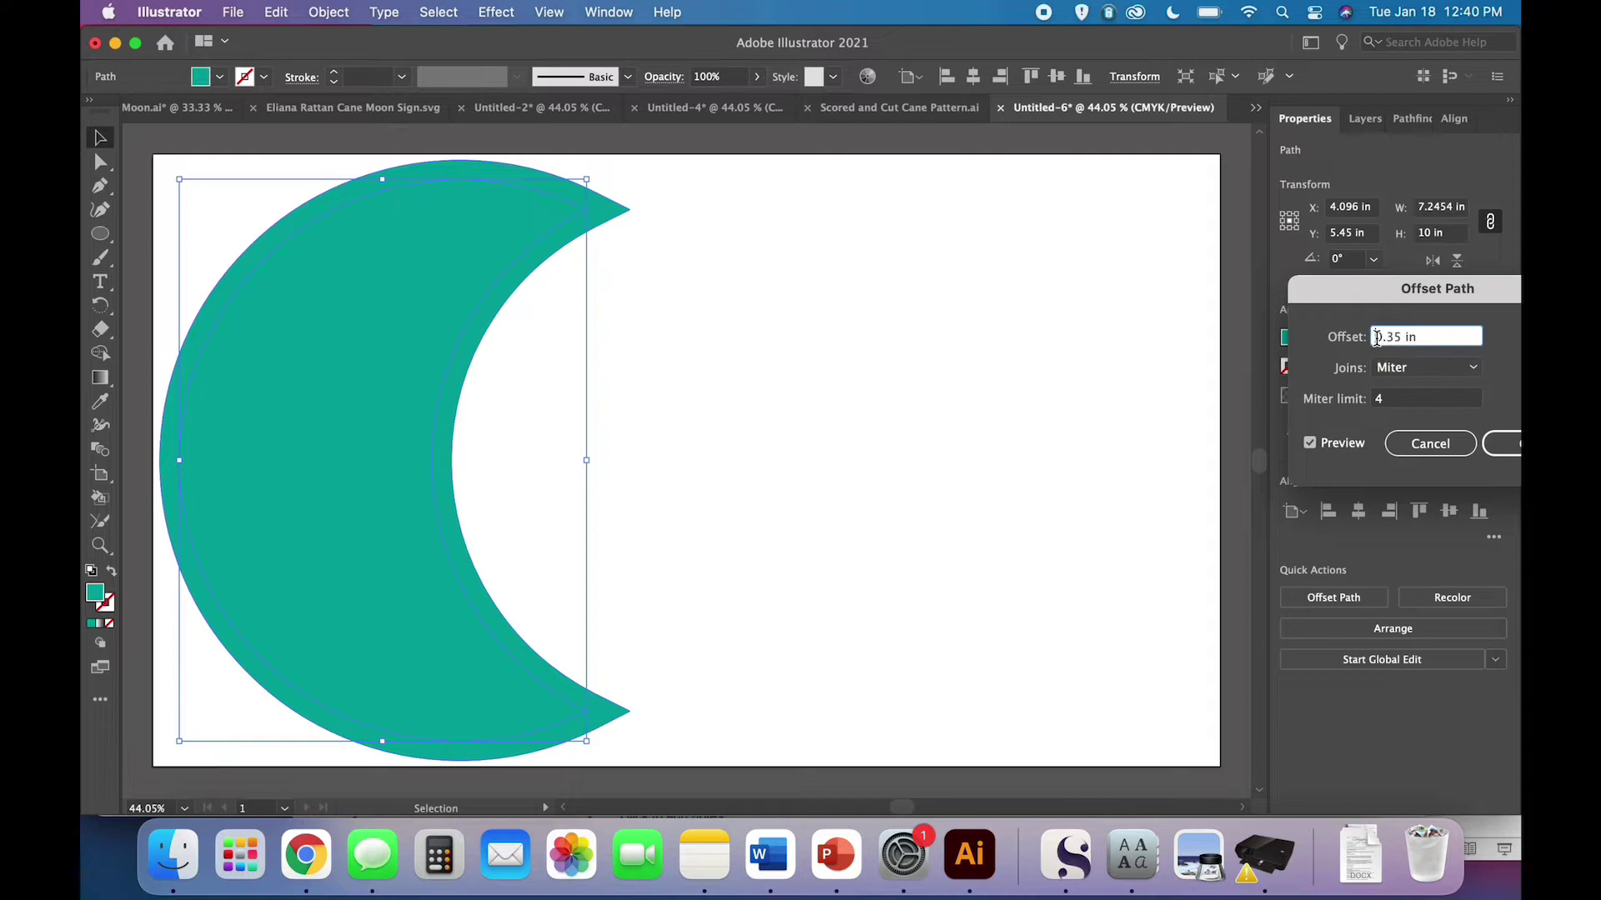
{"action": "type", "text": "-"}
{"action": "left_click", "coordinate": [1424, 407]}
{"action": "left_click", "coordinate": [1500, 442]}
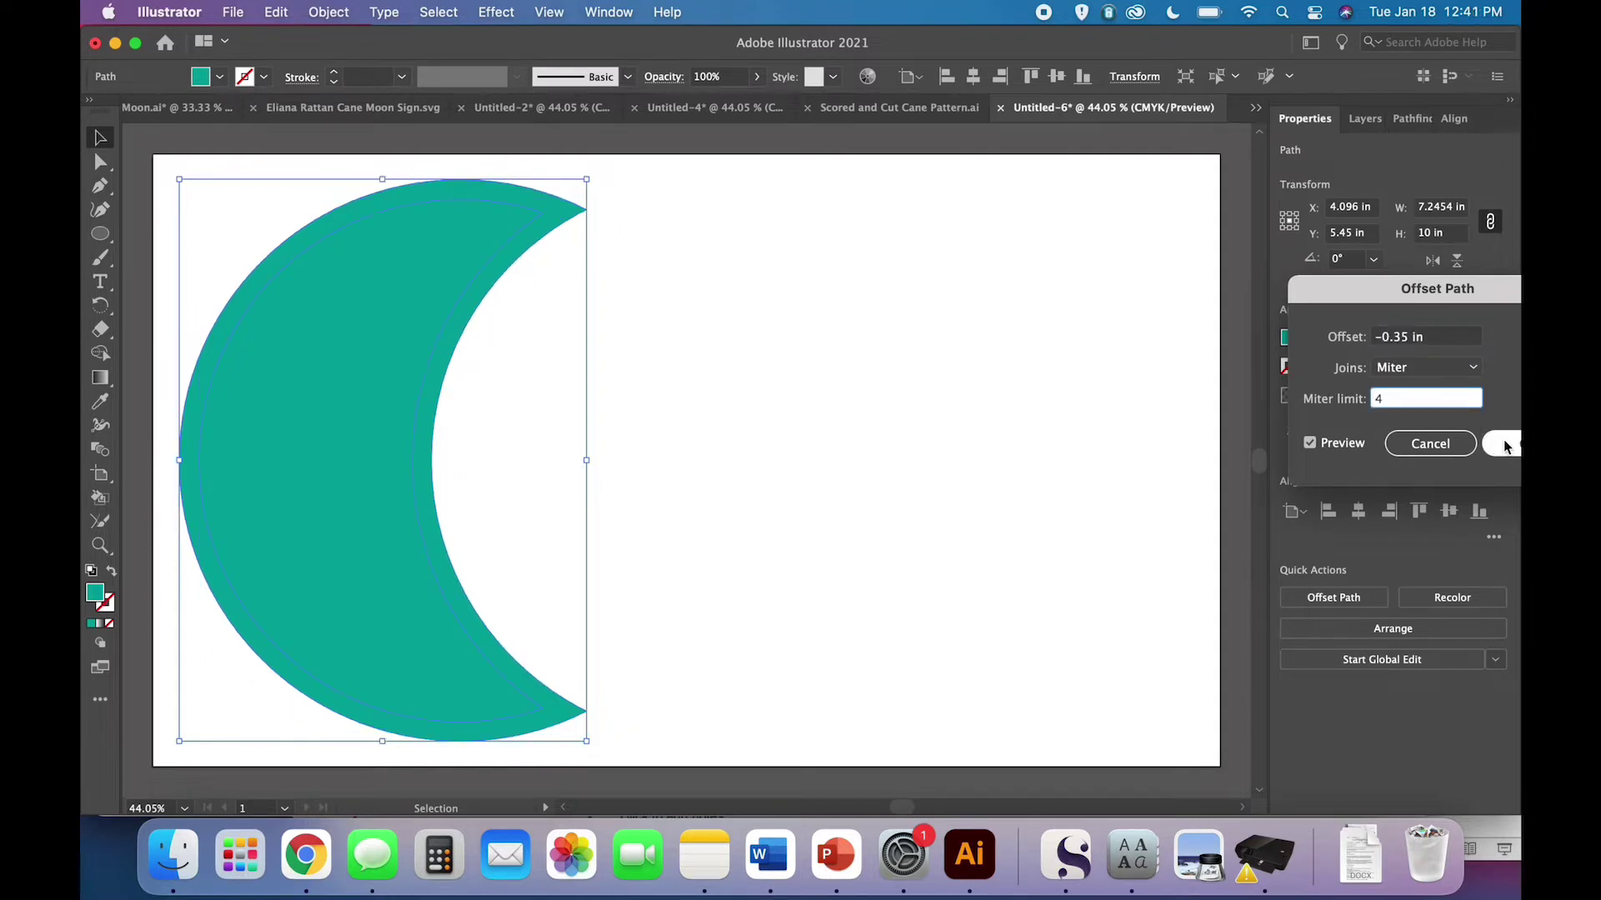
{"action": "left_click", "coordinate": [630, 459]}
{"action": "left_click", "coordinate": [400, 447]}
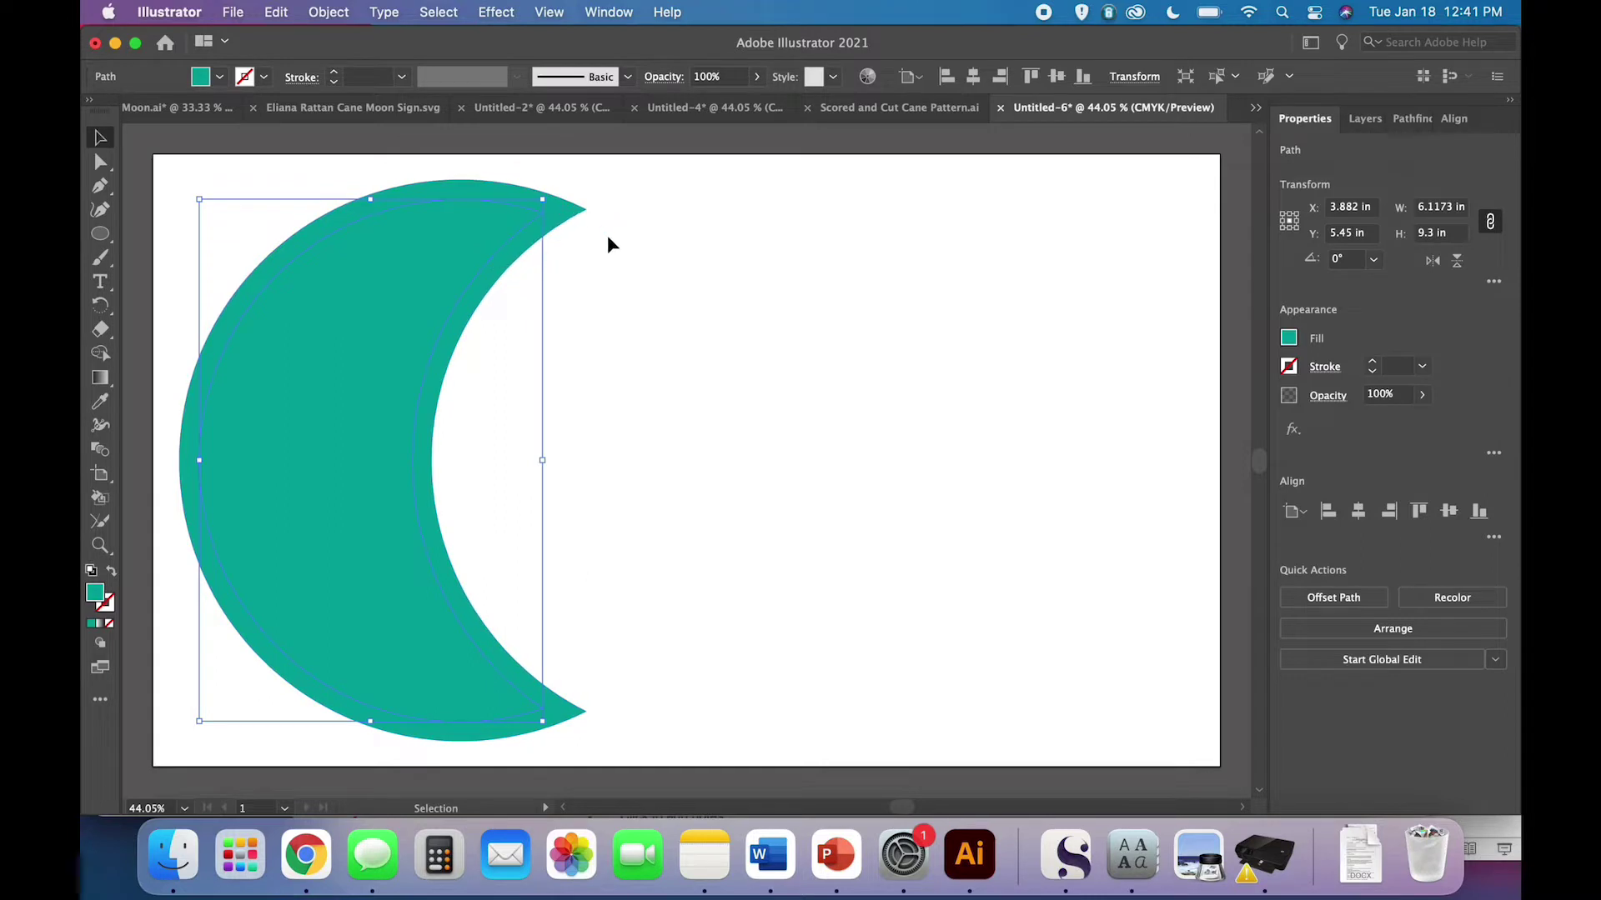
Cut the inset crescent out of the original with Minus Front, leaving a hollow outline
{"action": "left_click", "coordinate": [328, 11]}
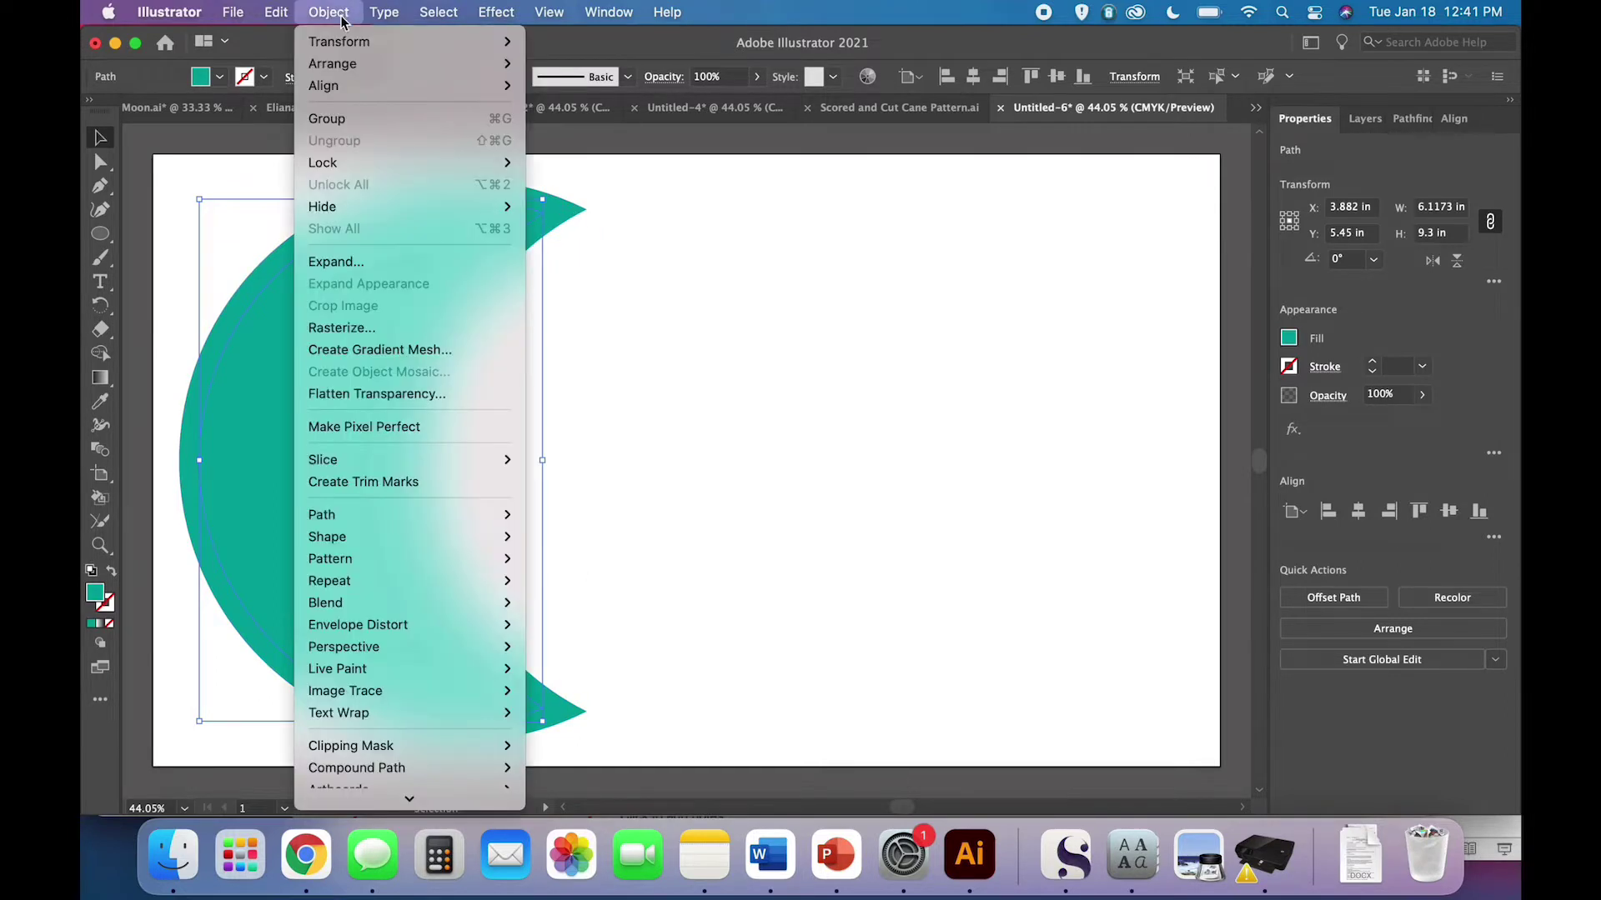
{"action": "left_click", "coordinate": [704, 321]}
{"action": "left_click", "coordinate": [703, 321]}
{"action": "left_click", "coordinate": [527, 233]}
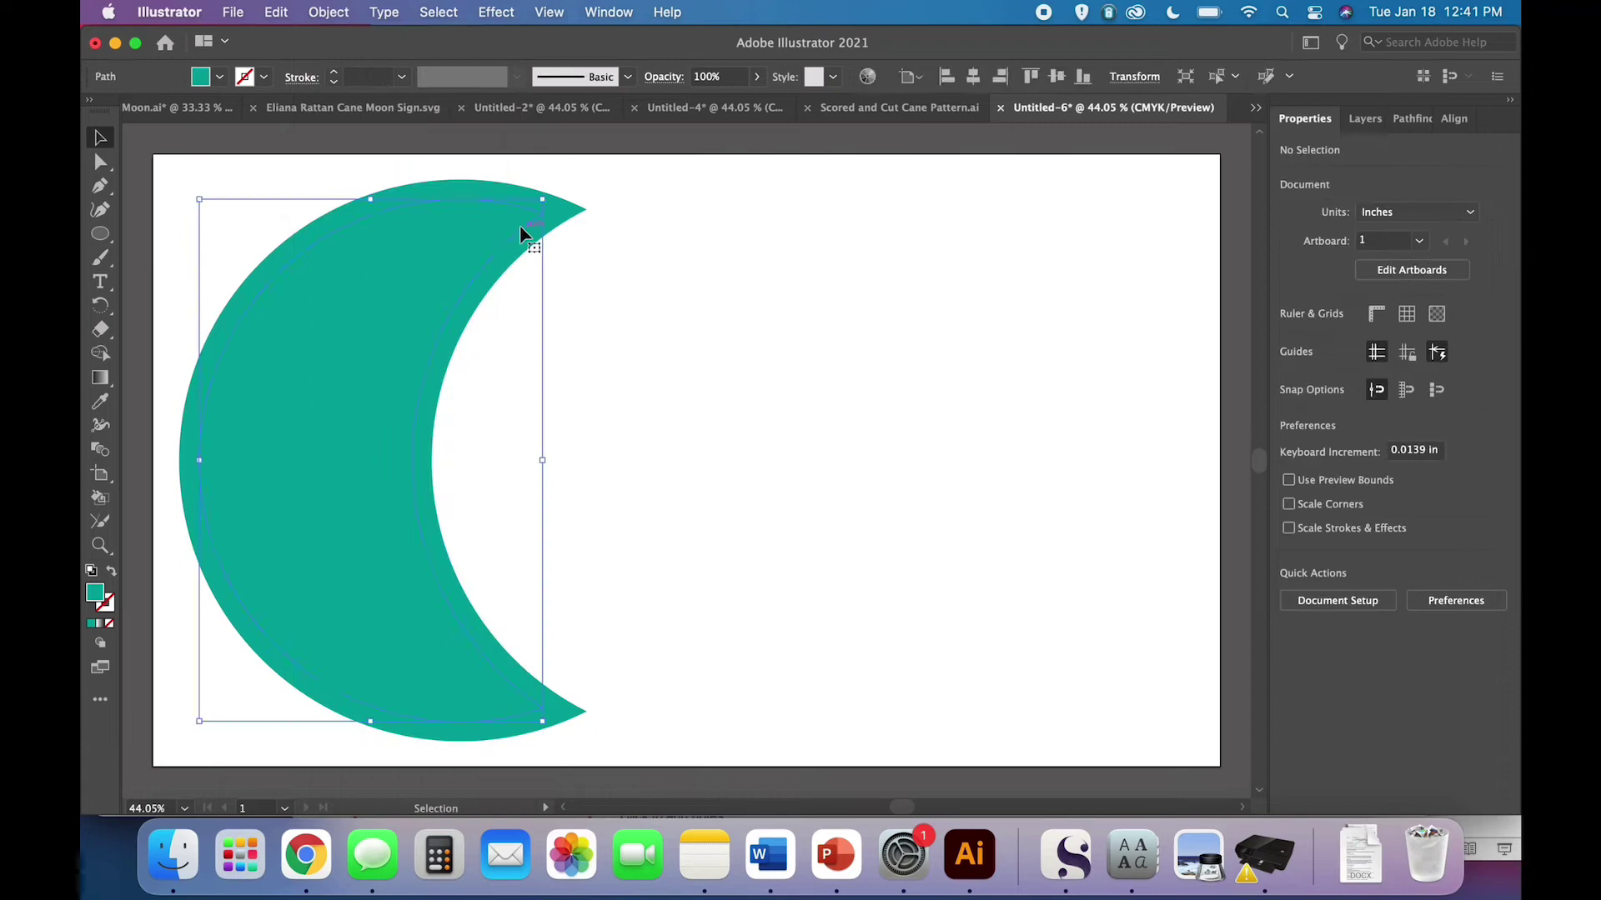
{"action": "left_click", "coordinate": [668, 334]}
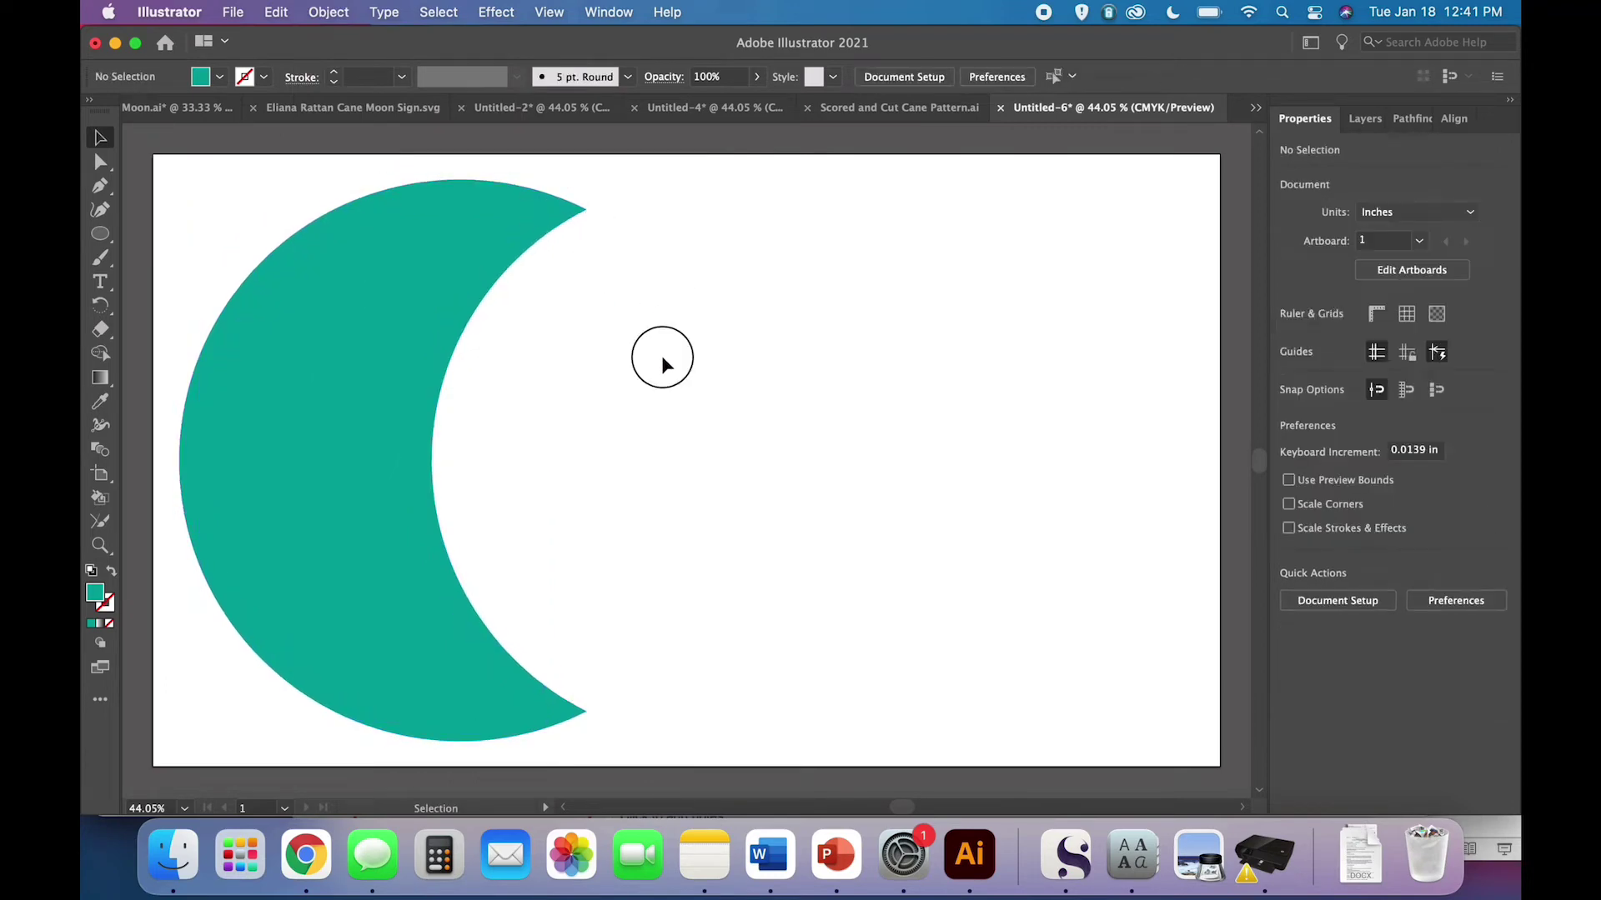
{"action": "left_click", "coordinate": [403, 242]}
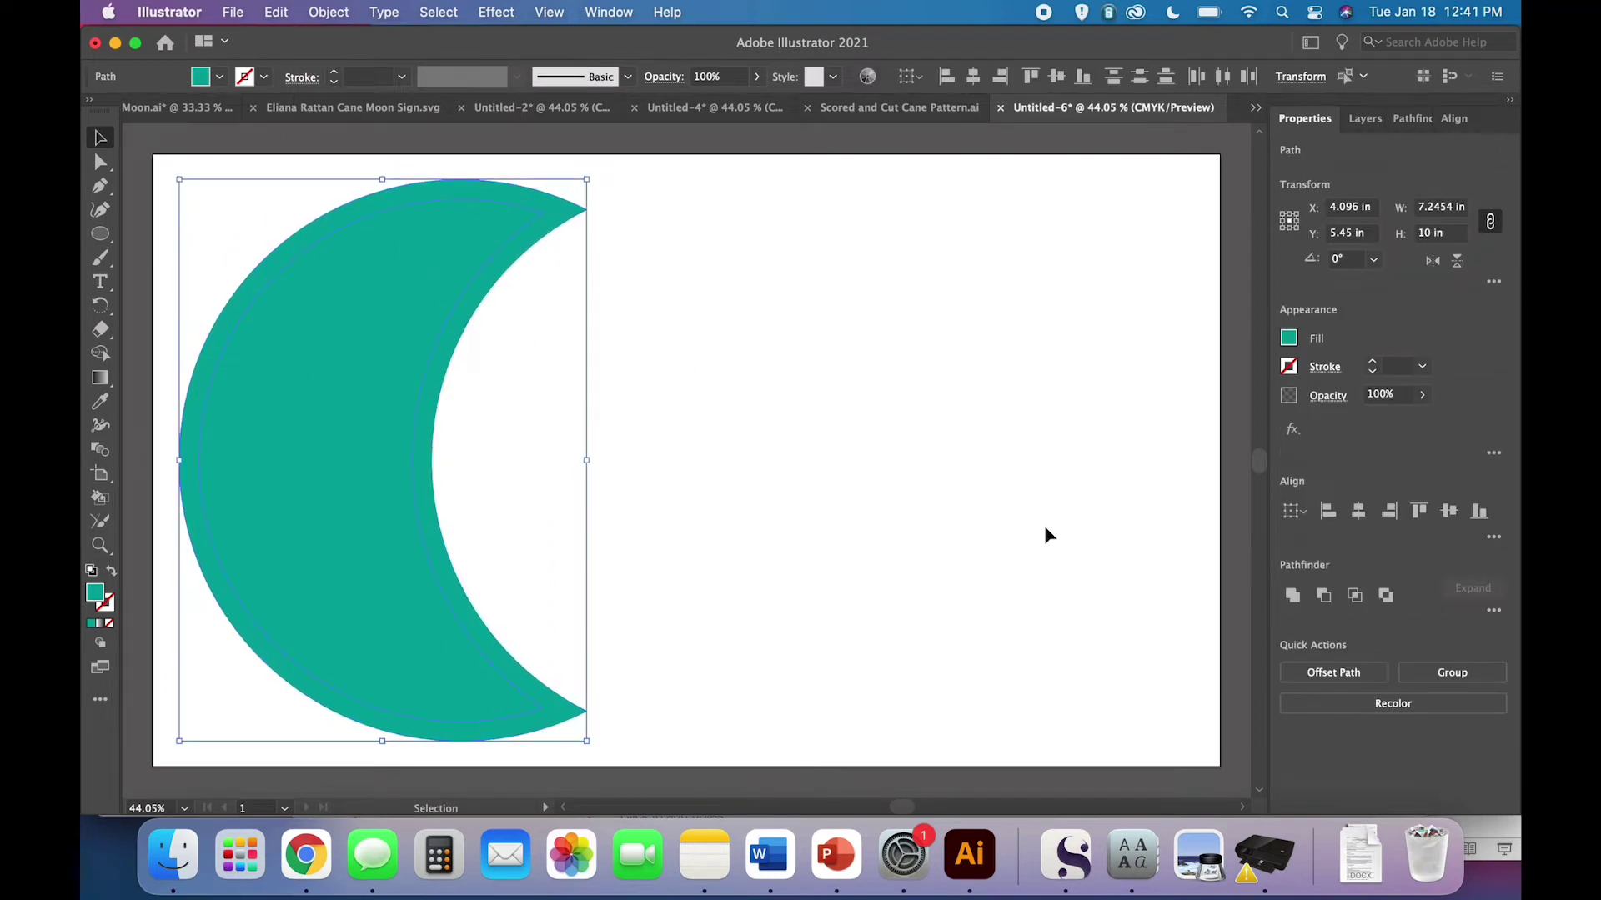
{"action": "left_click", "coordinate": [1325, 597]}
{"action": "left_click", "coordinate": [924, 519]}
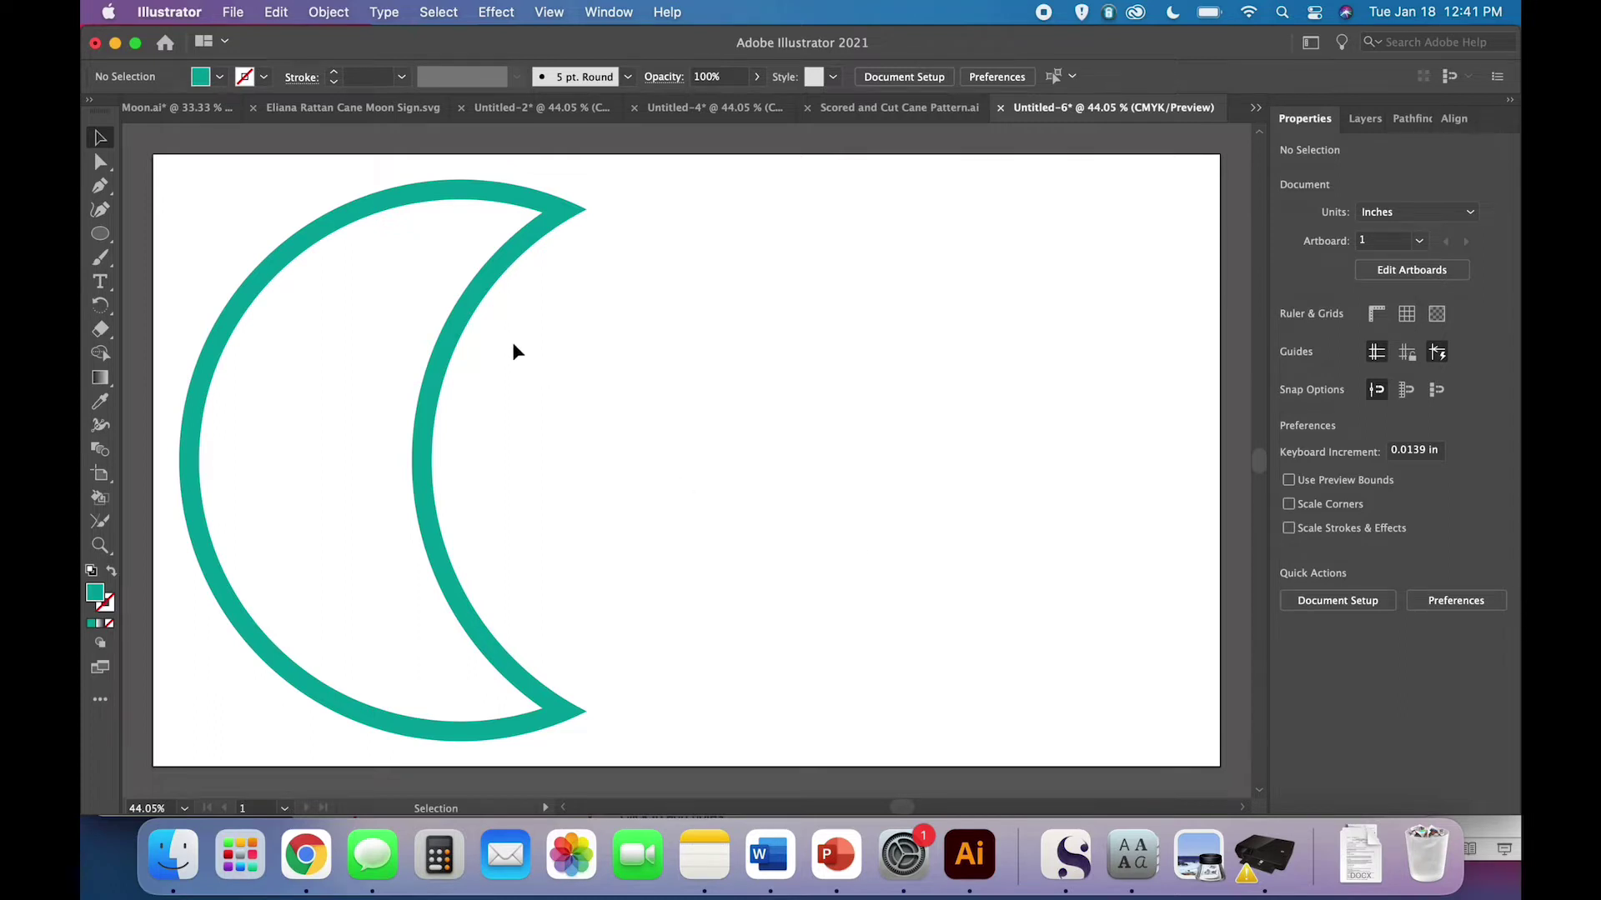
Open the Ellipse size dialog by clicking the artboard with the Ellipse tool
{"action": "left_click", "coordinate": [99, 236]}
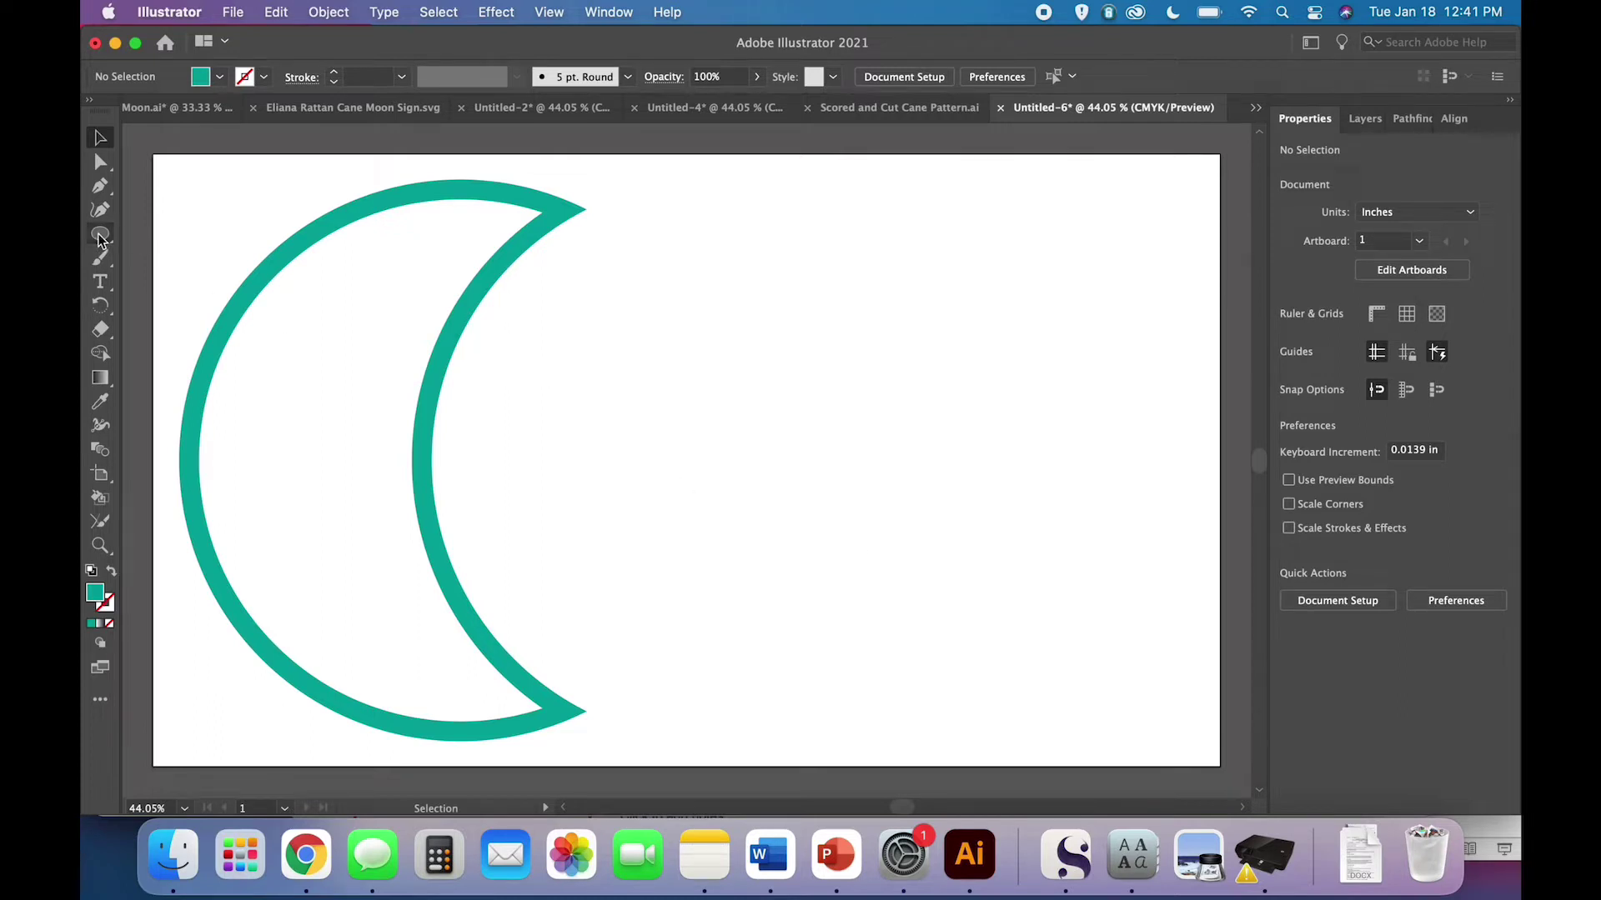
{"action": "left_click", "coordinate": [764, 379]}
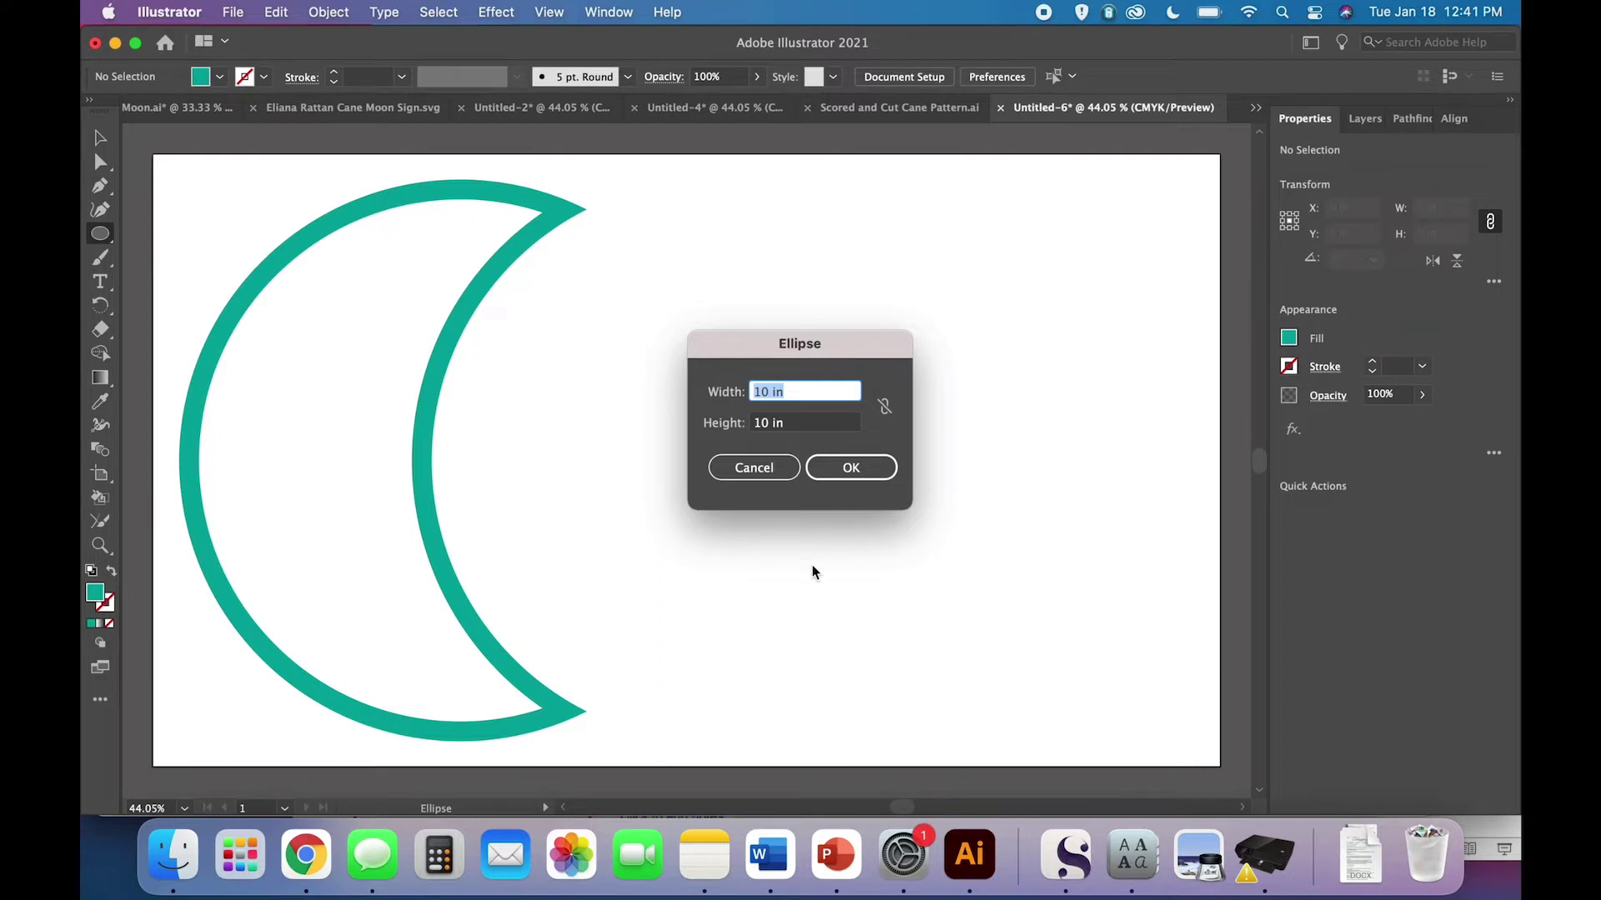
Create a 9.3 × 9.3 in circle and move it fully onto the artboard
{"action": "type", "text": "9.3"}
{"action": "key", "text": "Tab"}
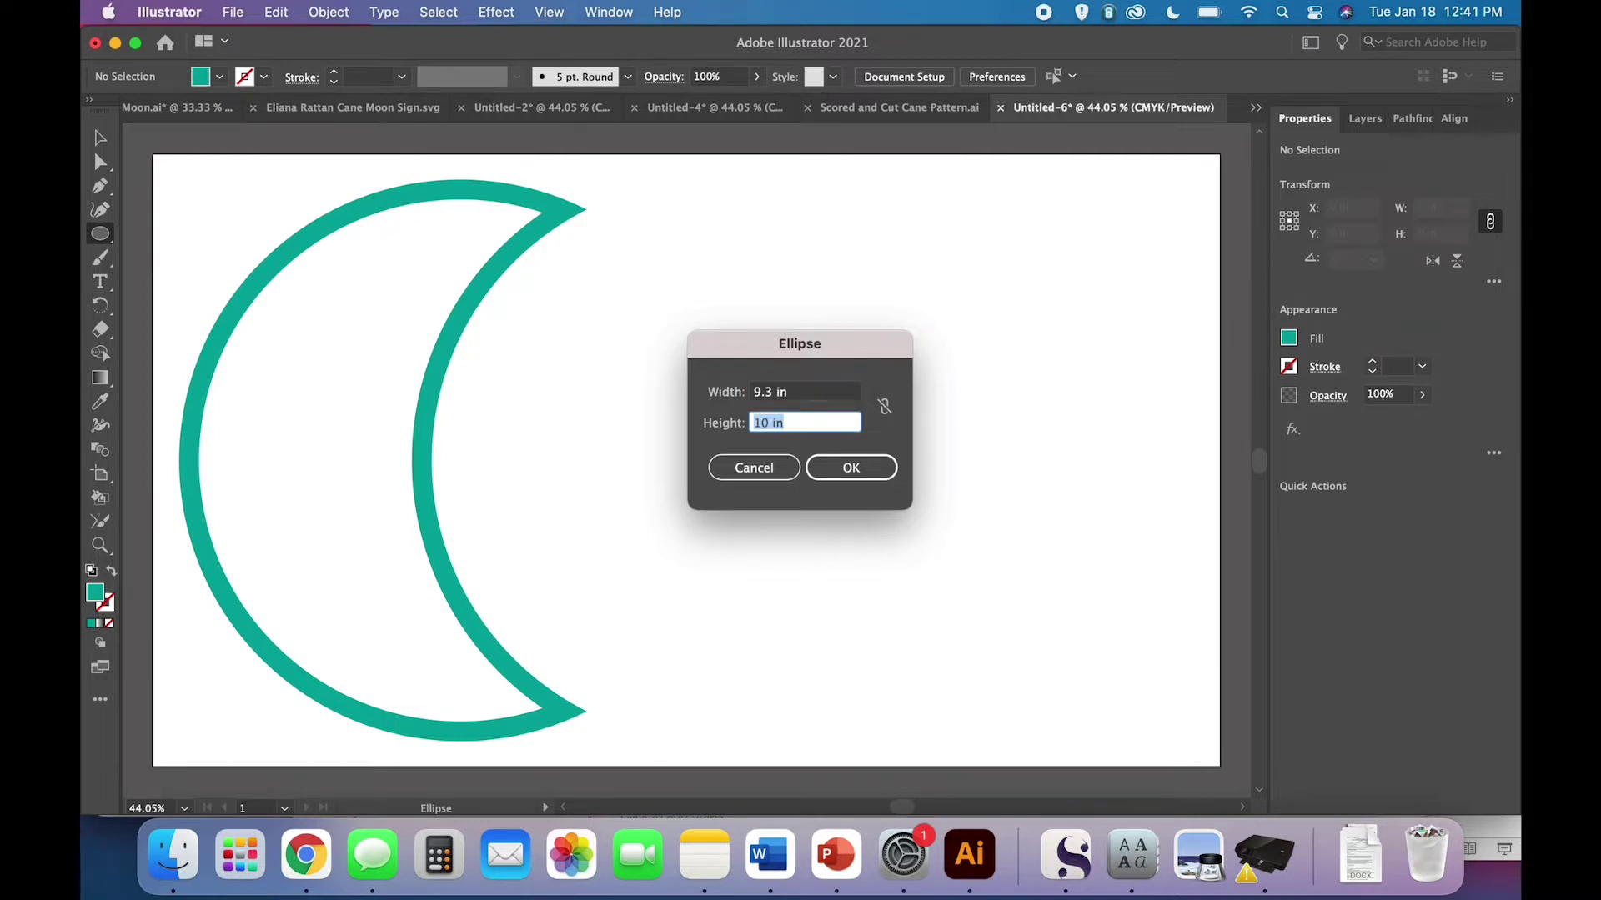
{"action": "type", "text": "9.3"}
{"action": "key", "text": "Return"}
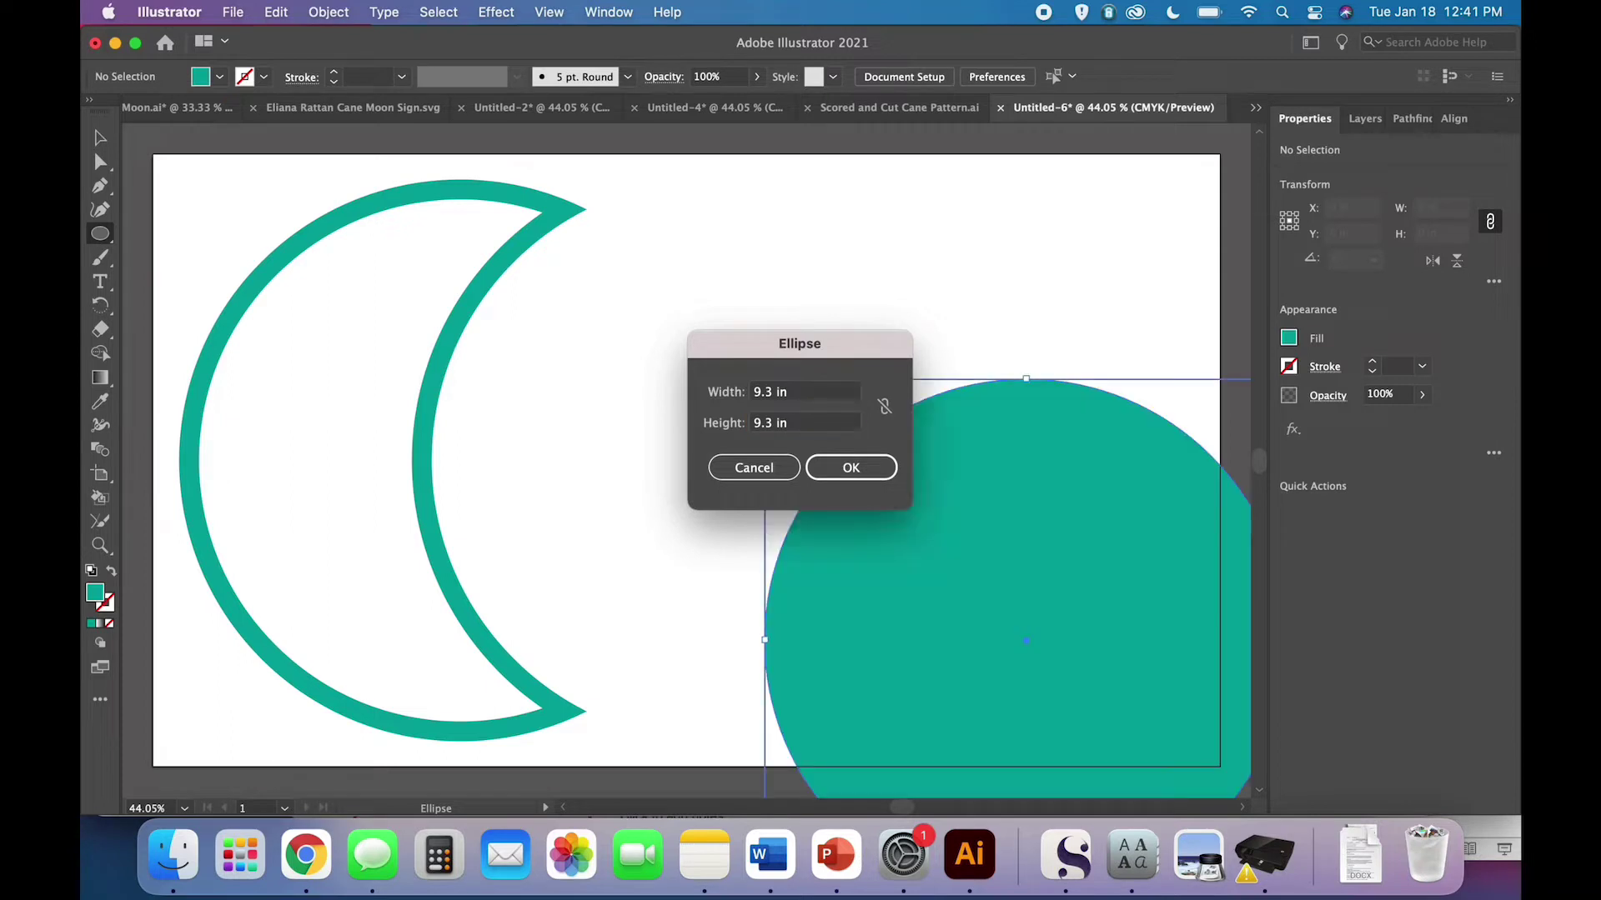
{"action": "left_click", "coordinate": [99, 138]}
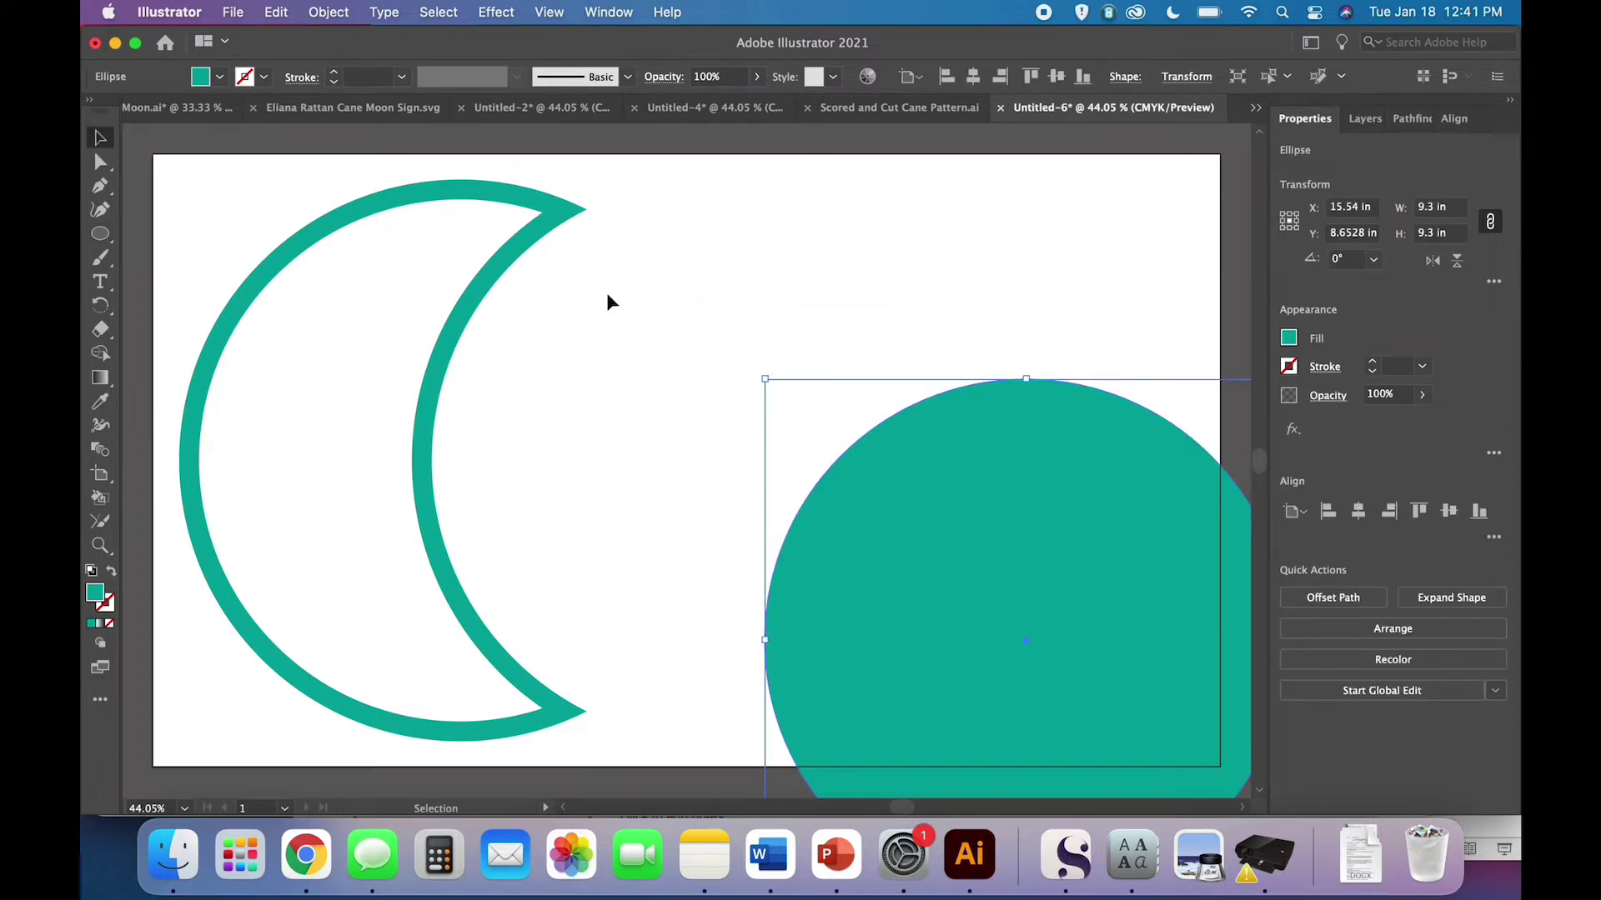
{"action": "left_click_drag", "start_coordinate": [884, 501], "coordinate": [792, 318]}
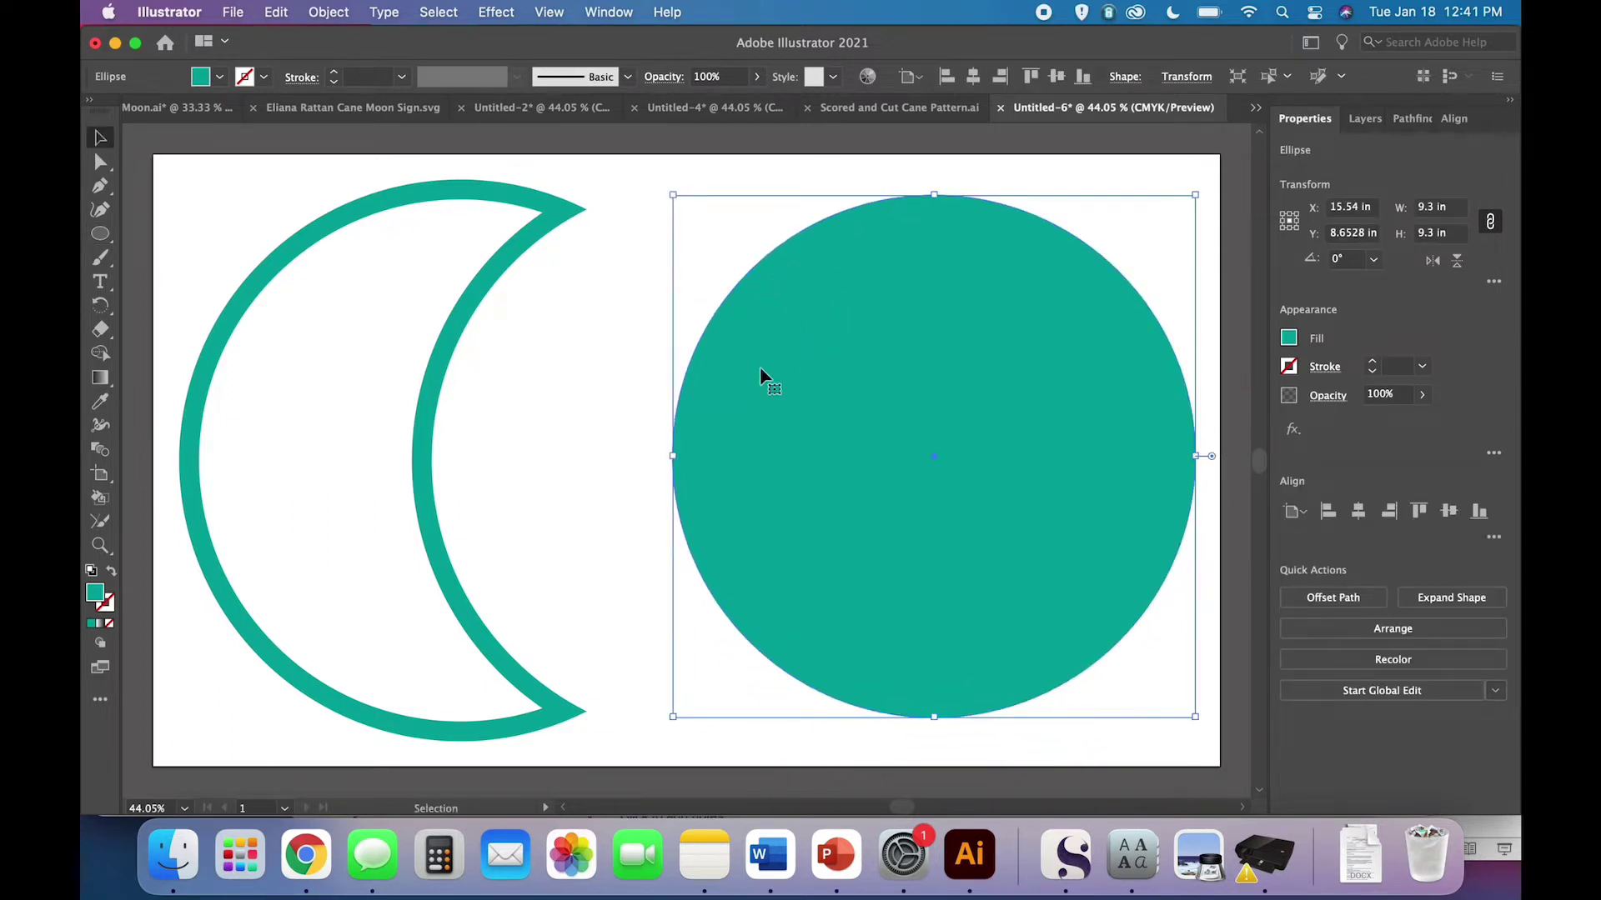
{"action": "left_click", "coordinate": [589, 367]}
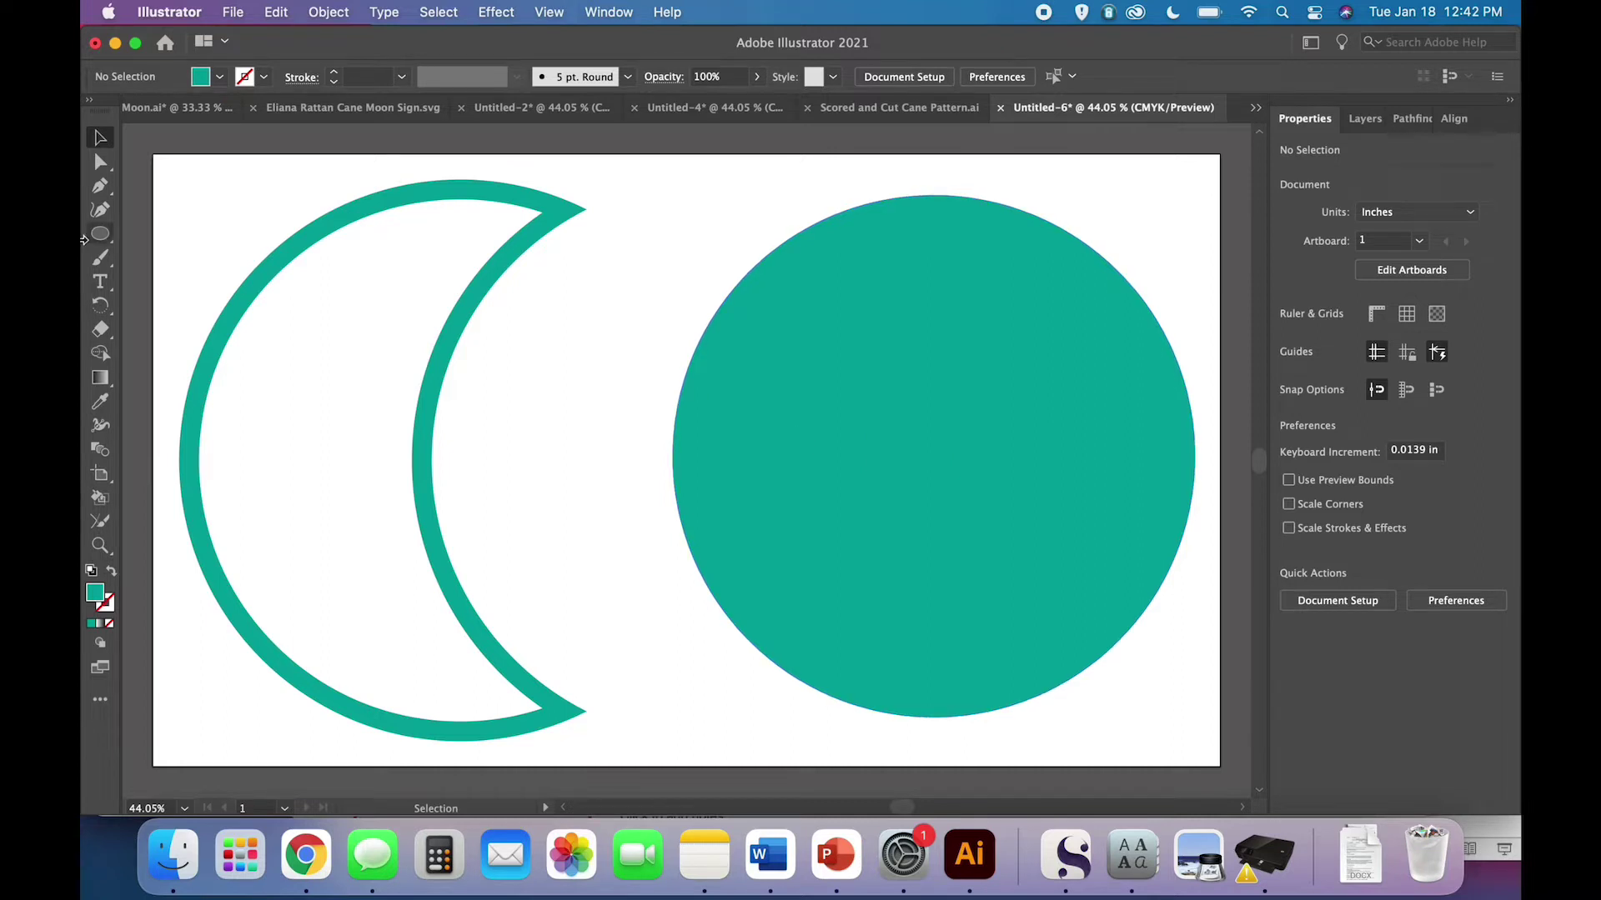
Swap the circle's fill and stroke to make a 1 pt teal outline, placed right of the crescent
{"action": "left_click", "coordinate": [99, 283]}
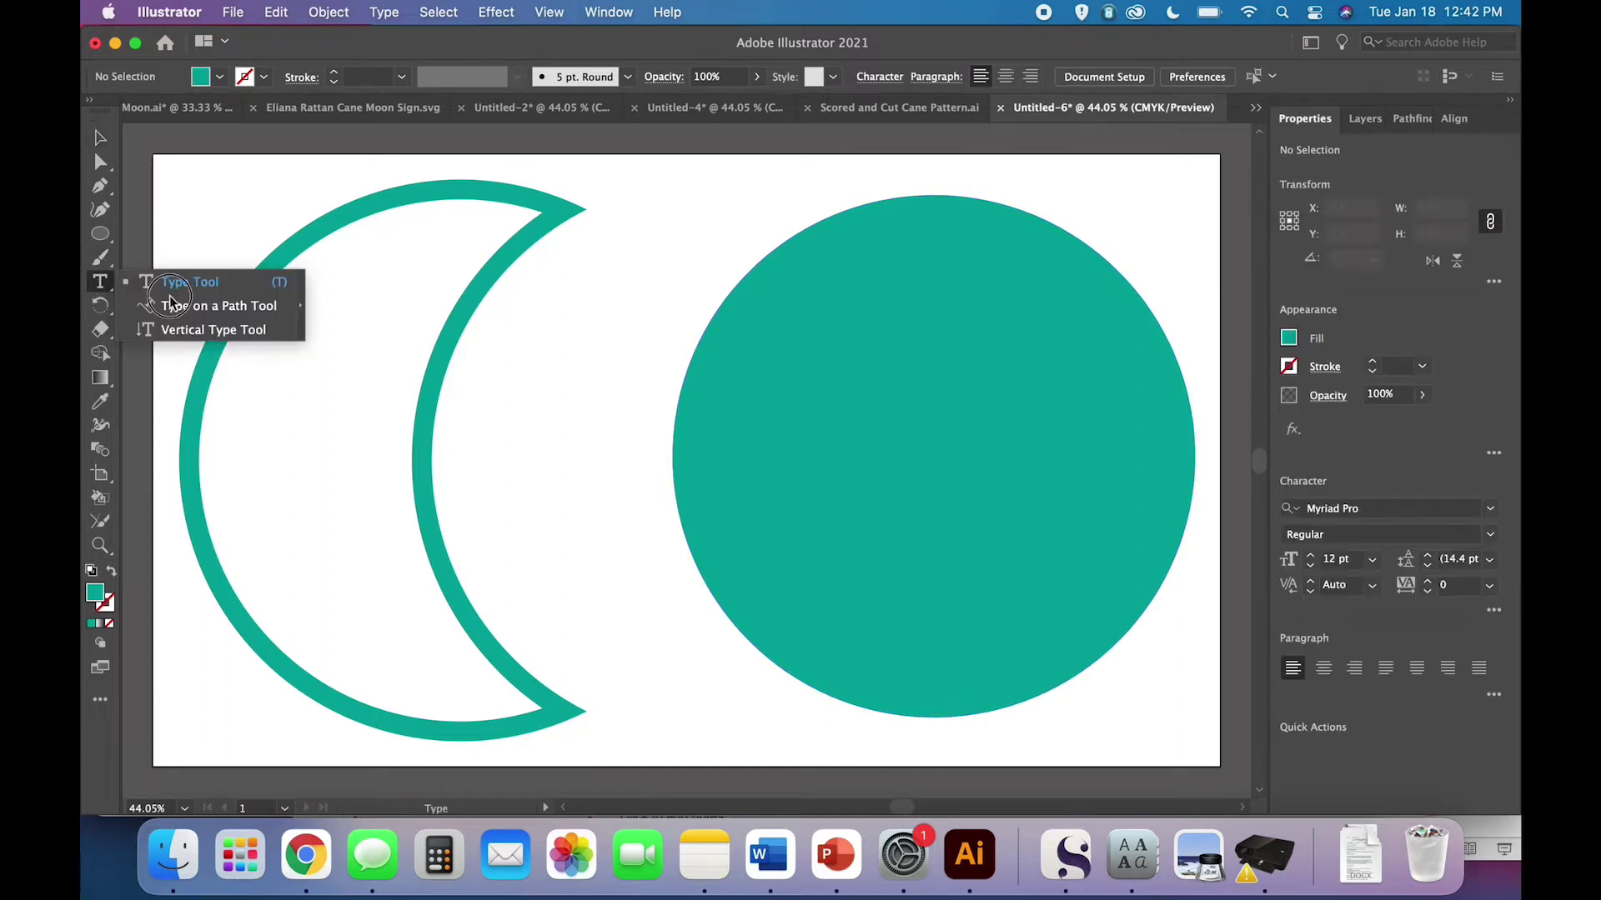
{"action": "left_click", "coordinate": [213, 306]}
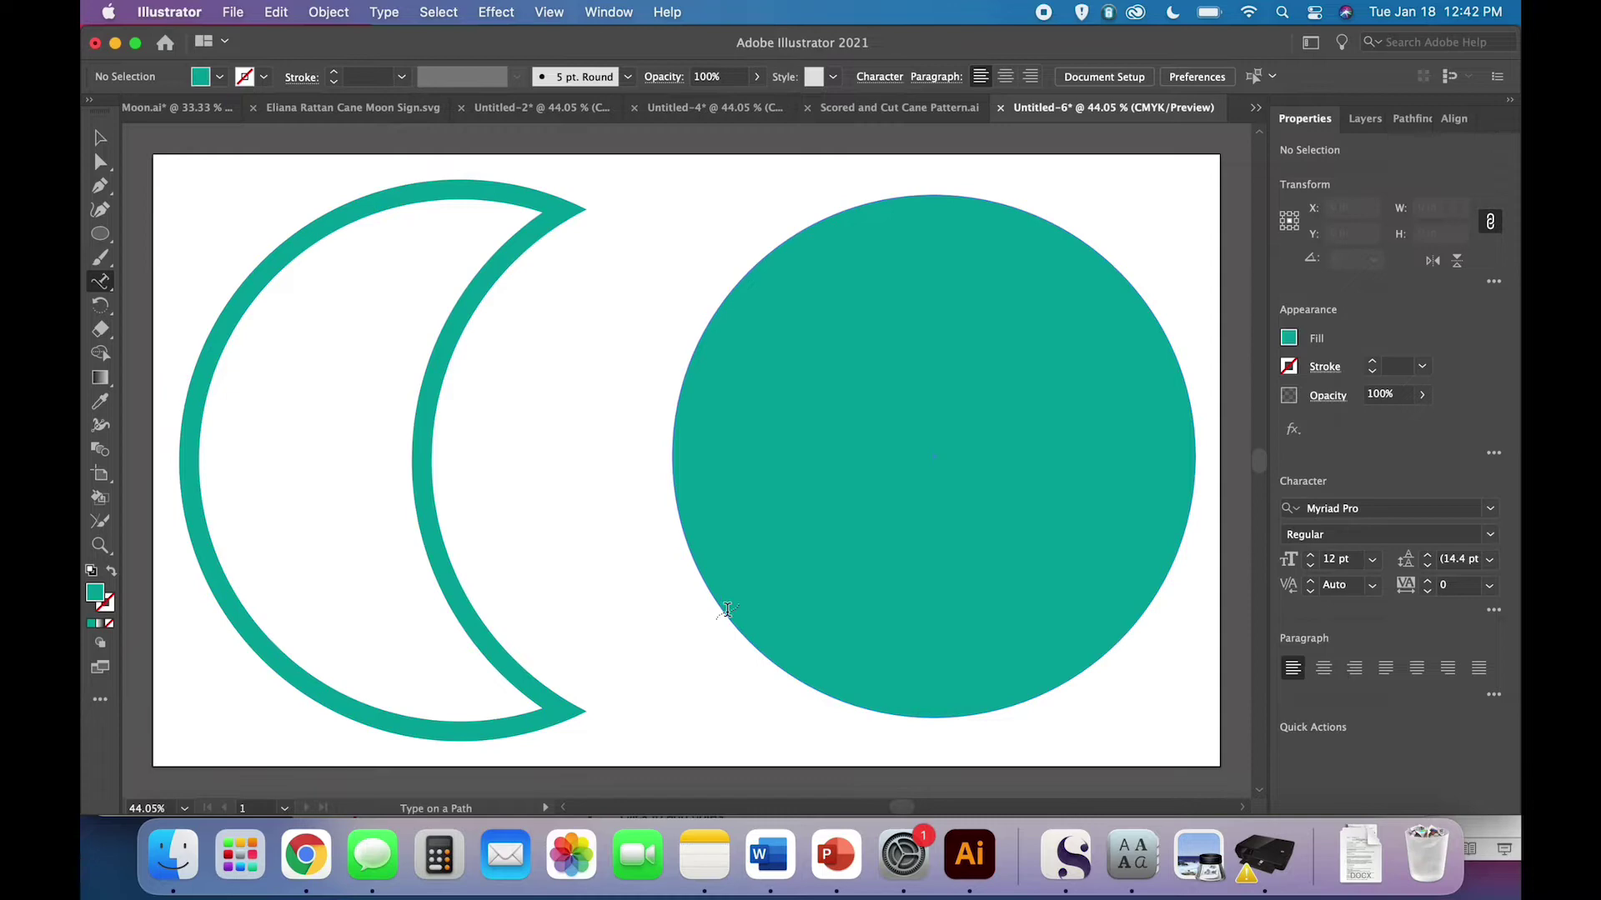
{"action": "key", "text": "v"}
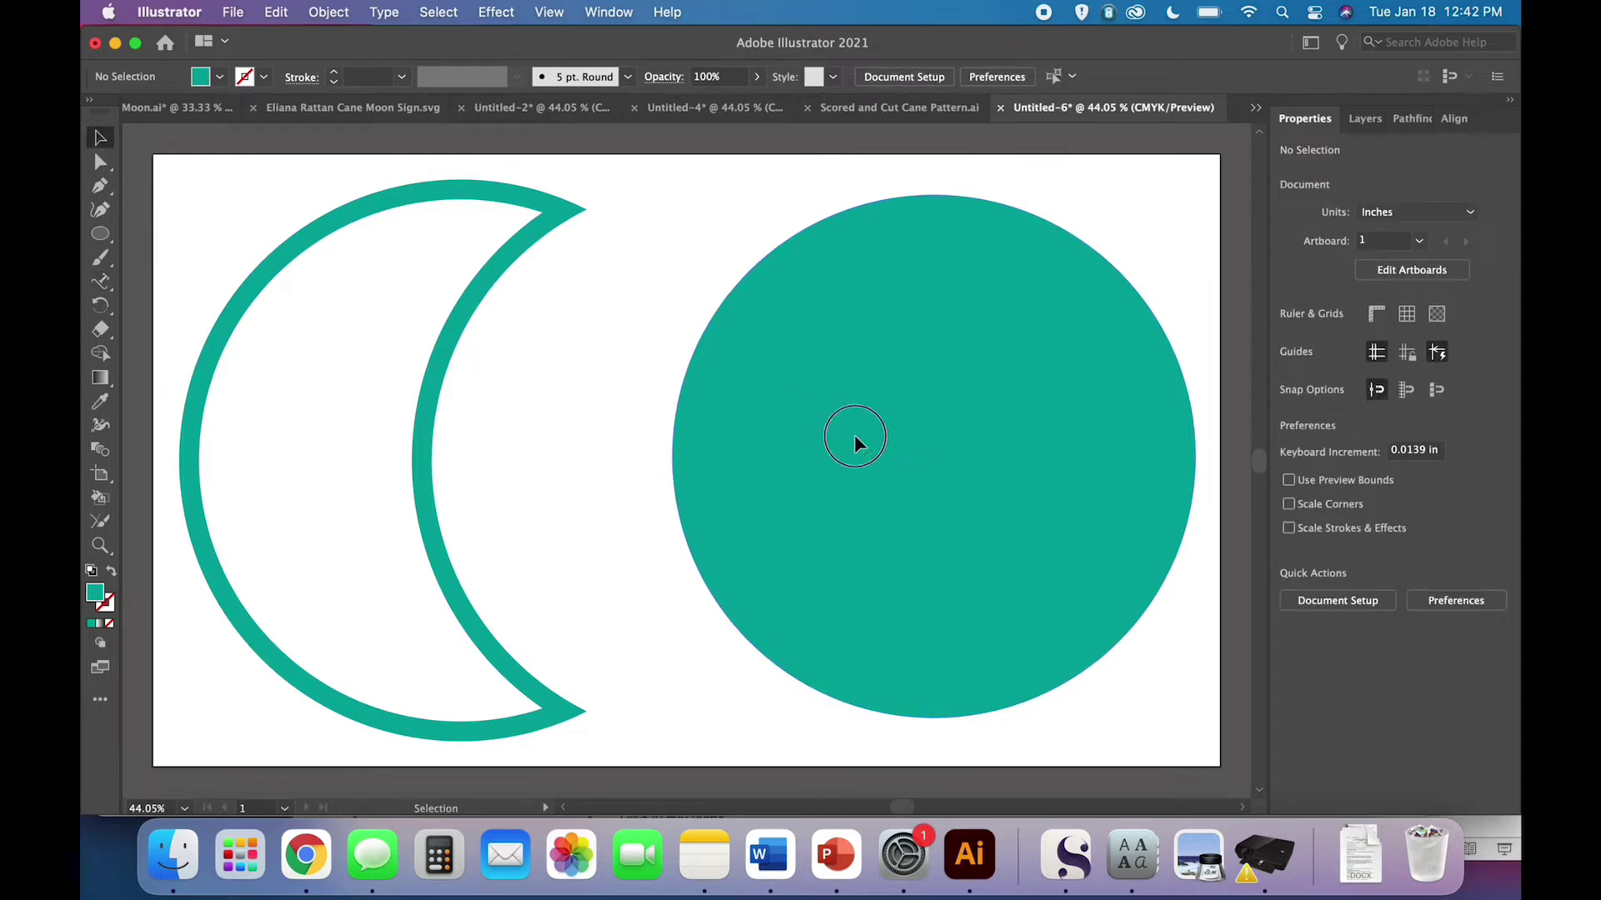
{"action": "left_click_drag", "start_coordinate": [858, 435], "coordinate": [420, 439]}
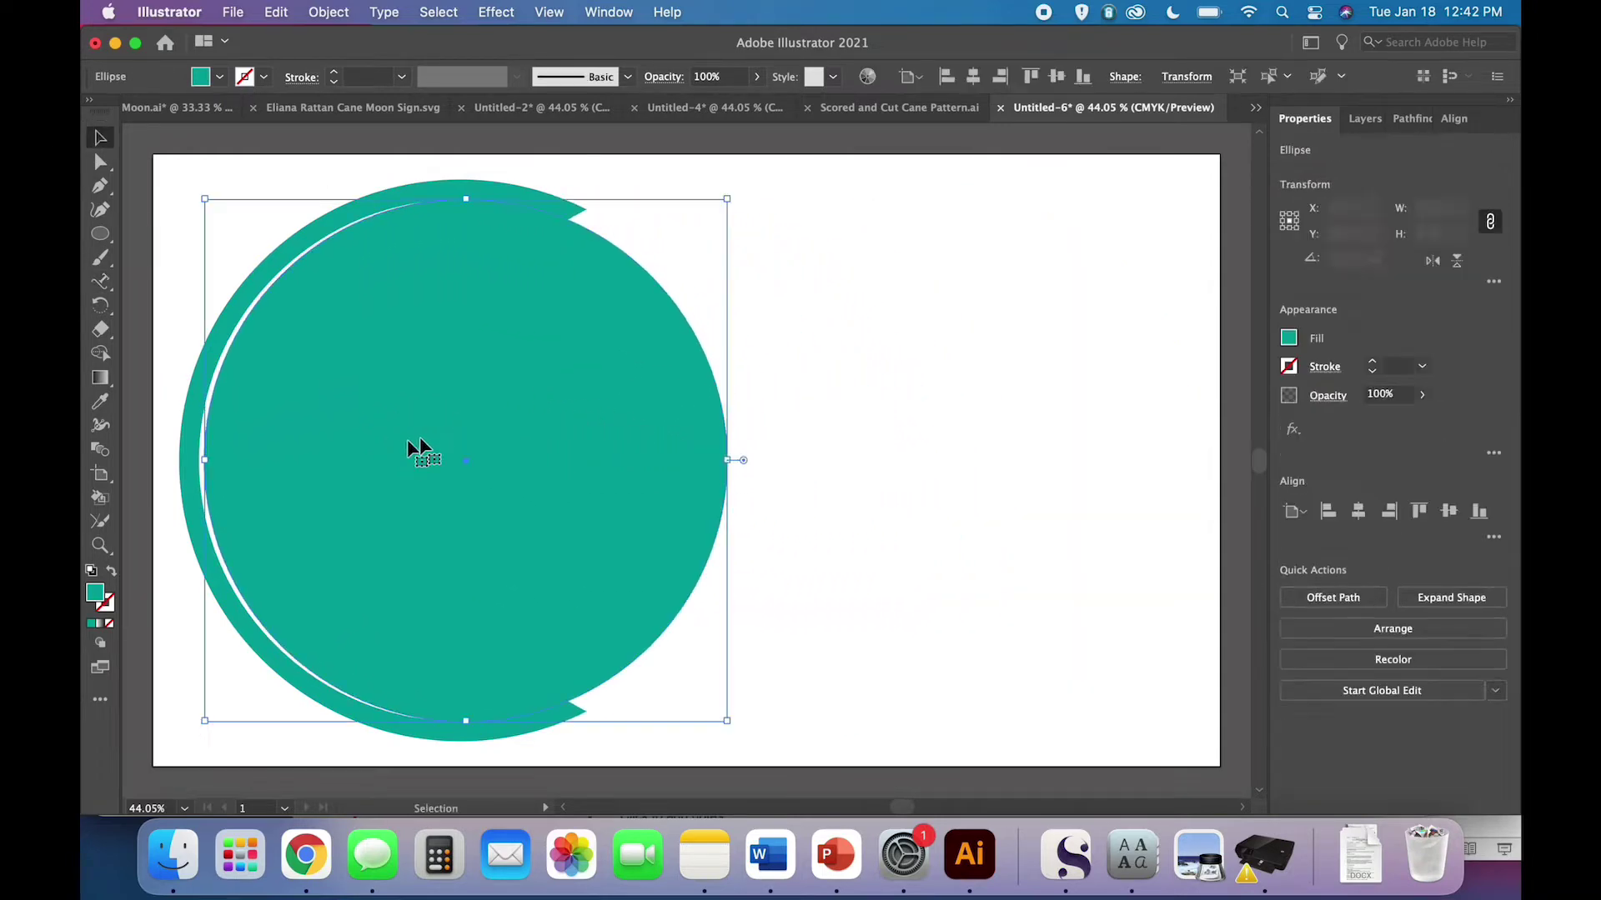
{"action": "left_click", "coordinate": [112, 572]}
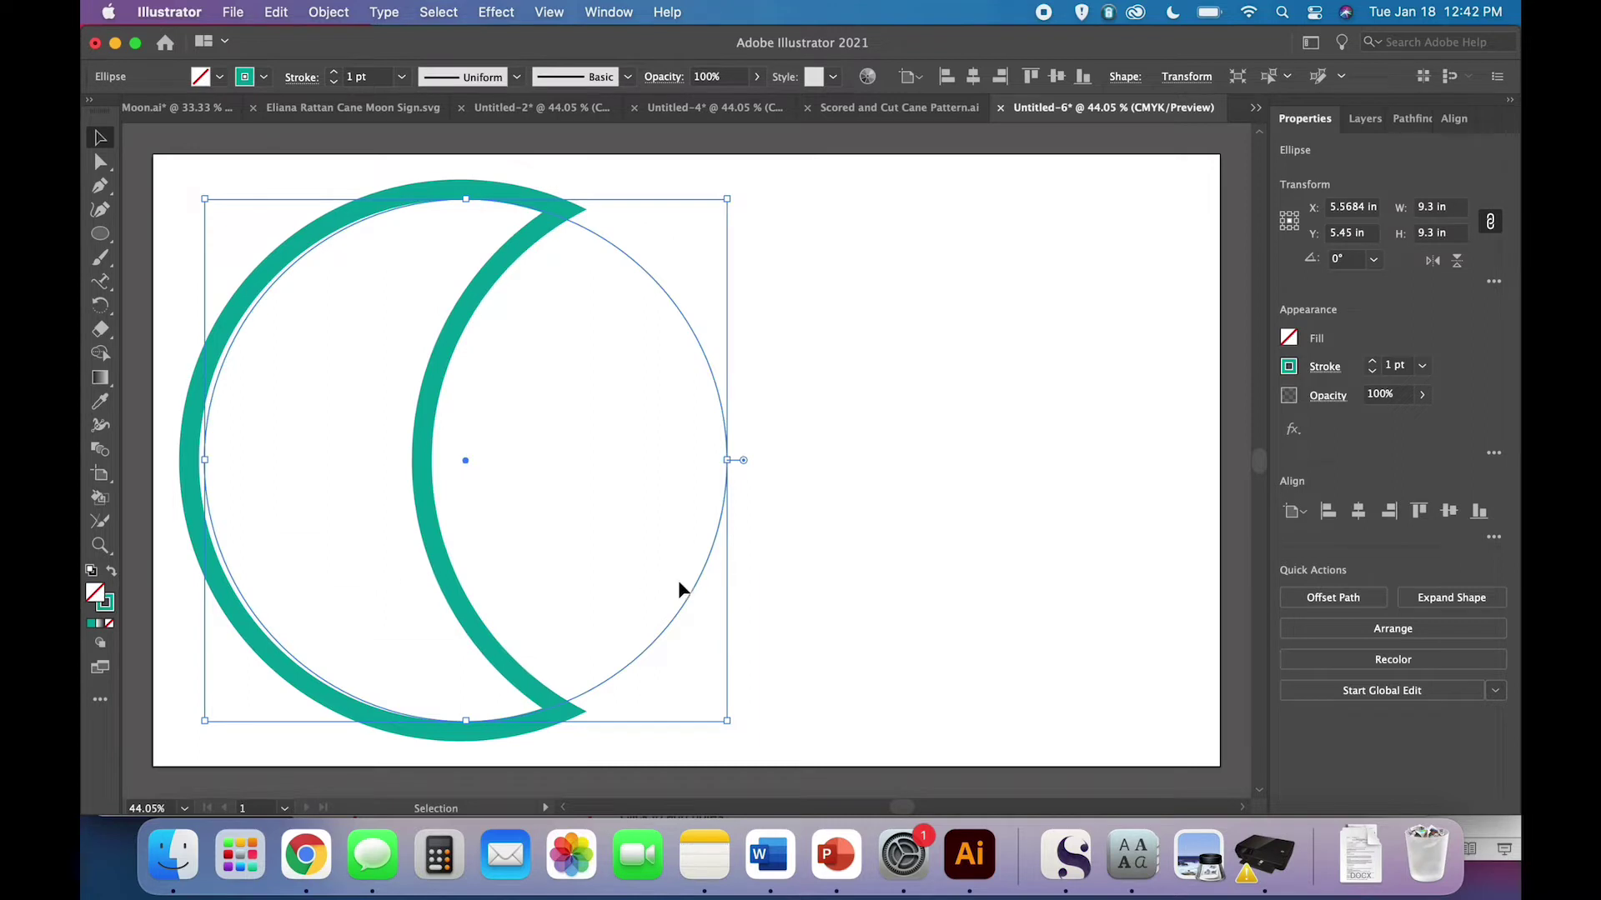
{"action": "mouse_move", "coordinate": [688, 592]}
{"action": "left_mouse_down"}
{"action": "mouse_move", "coordinate": [673, 591]}
{"action": "mouse_move", "coordinate": [687, 592]}
{"action": "left_mouse_up"}
{"action": "key", "text": "Left"}
{"action": "key", "text": "Left"}
{"action": "key", "text": "Left"}
{"action": "key", "text": "Left"}
{"action": "key", "text": "Left"}
{"action": "key", "text": "Left"}
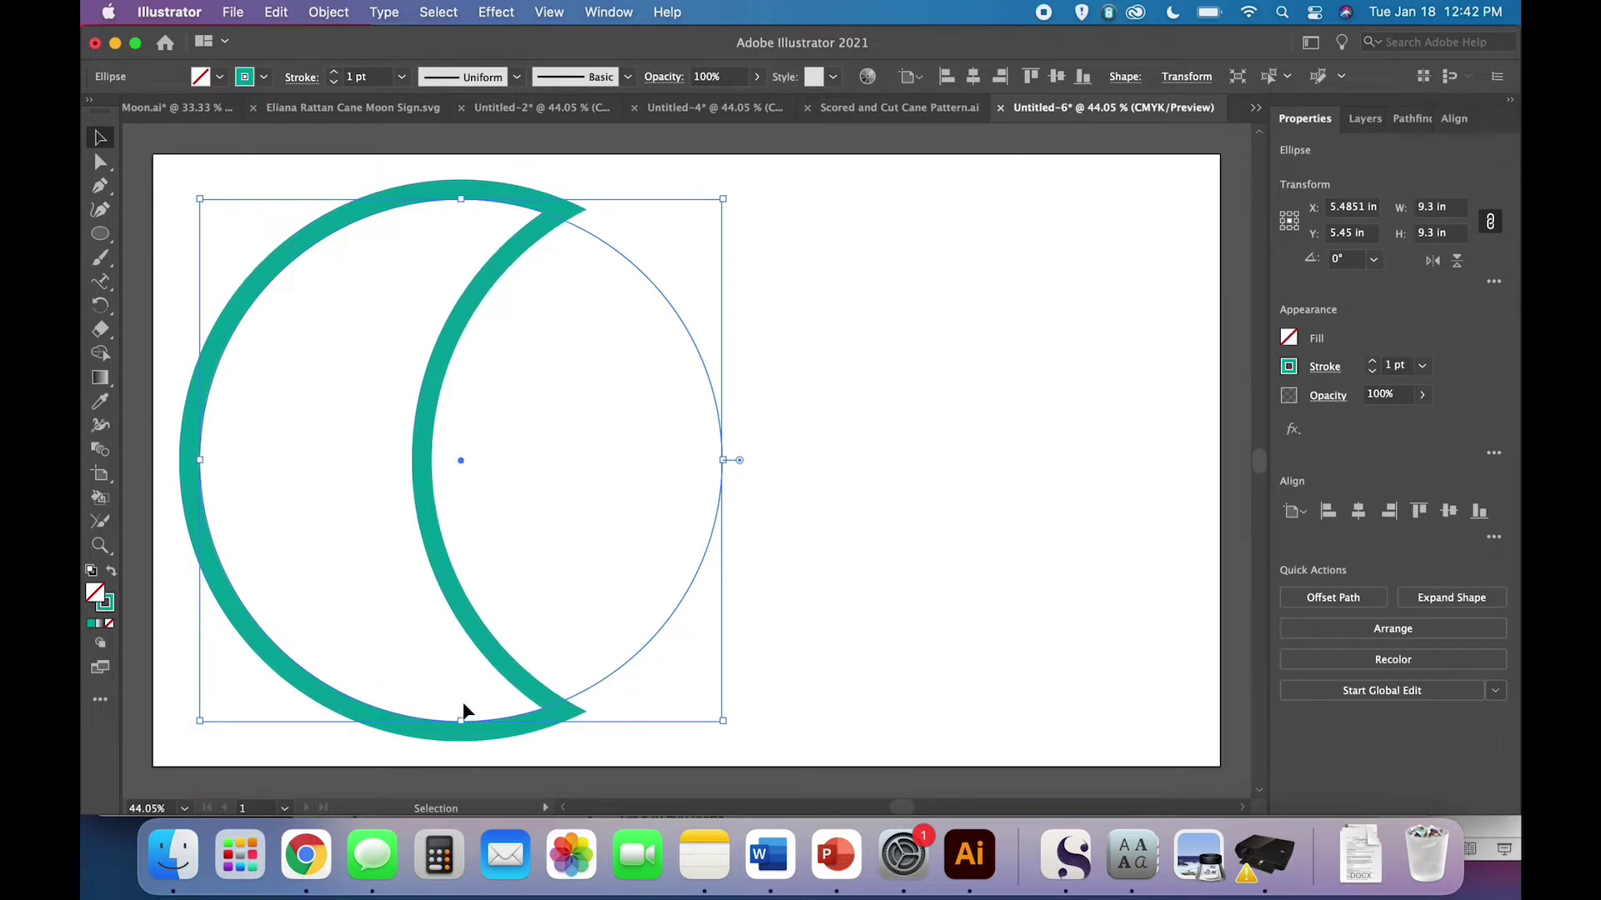
{"action": "left_click_drag", "start_coordinate": [462, 464], "coordinate": [883, 464]}
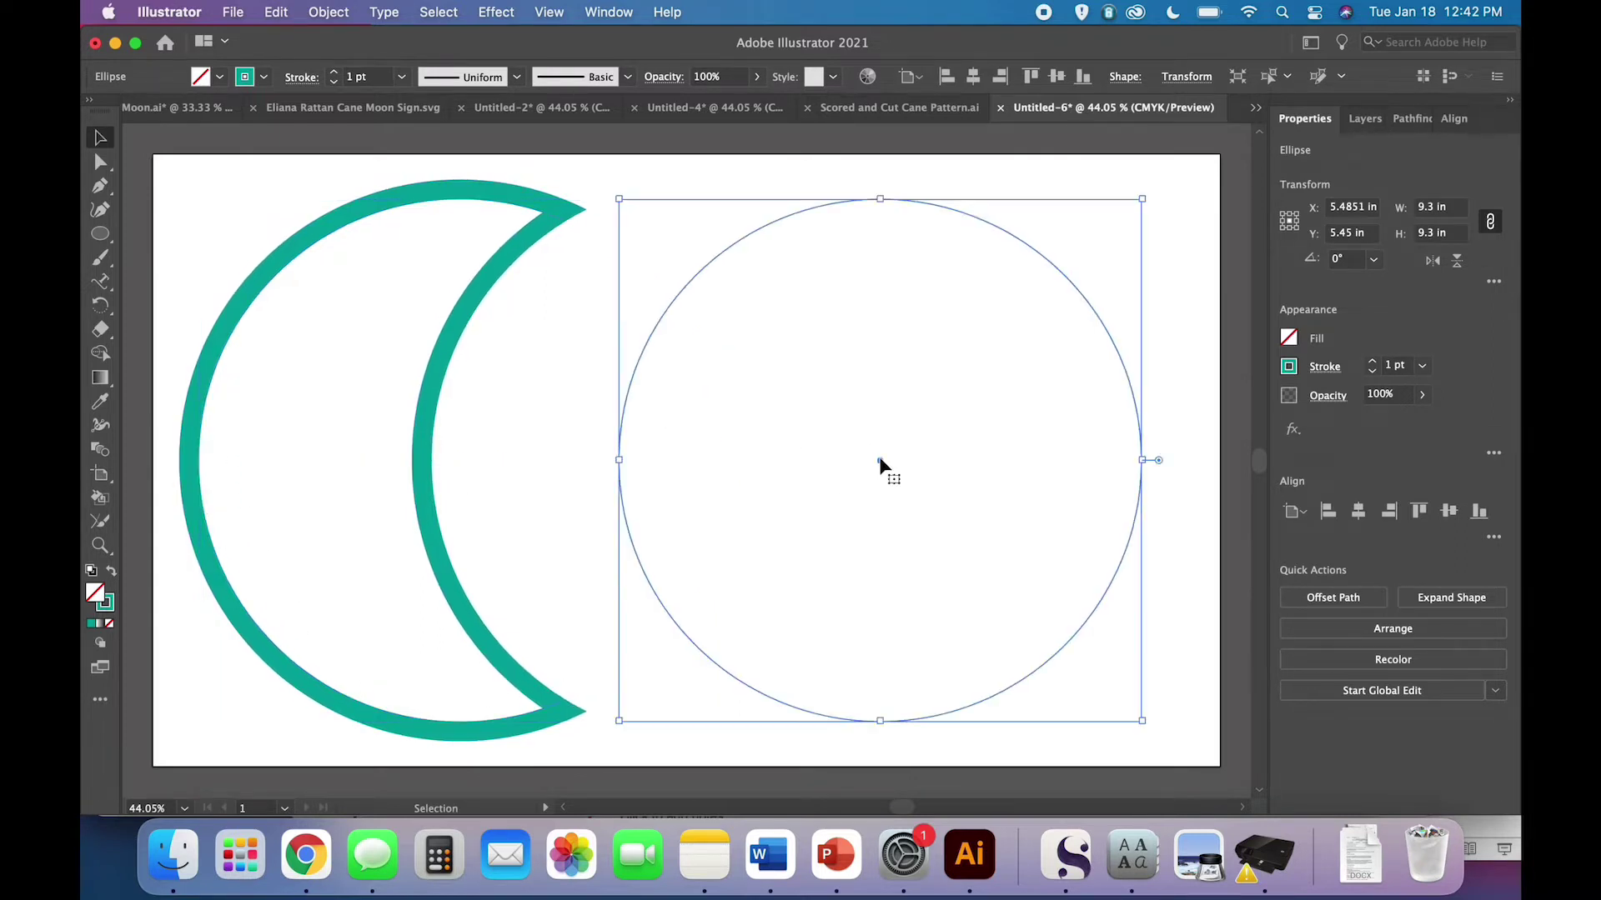
{"action": "left_click", "coordinate": [542, 491]}
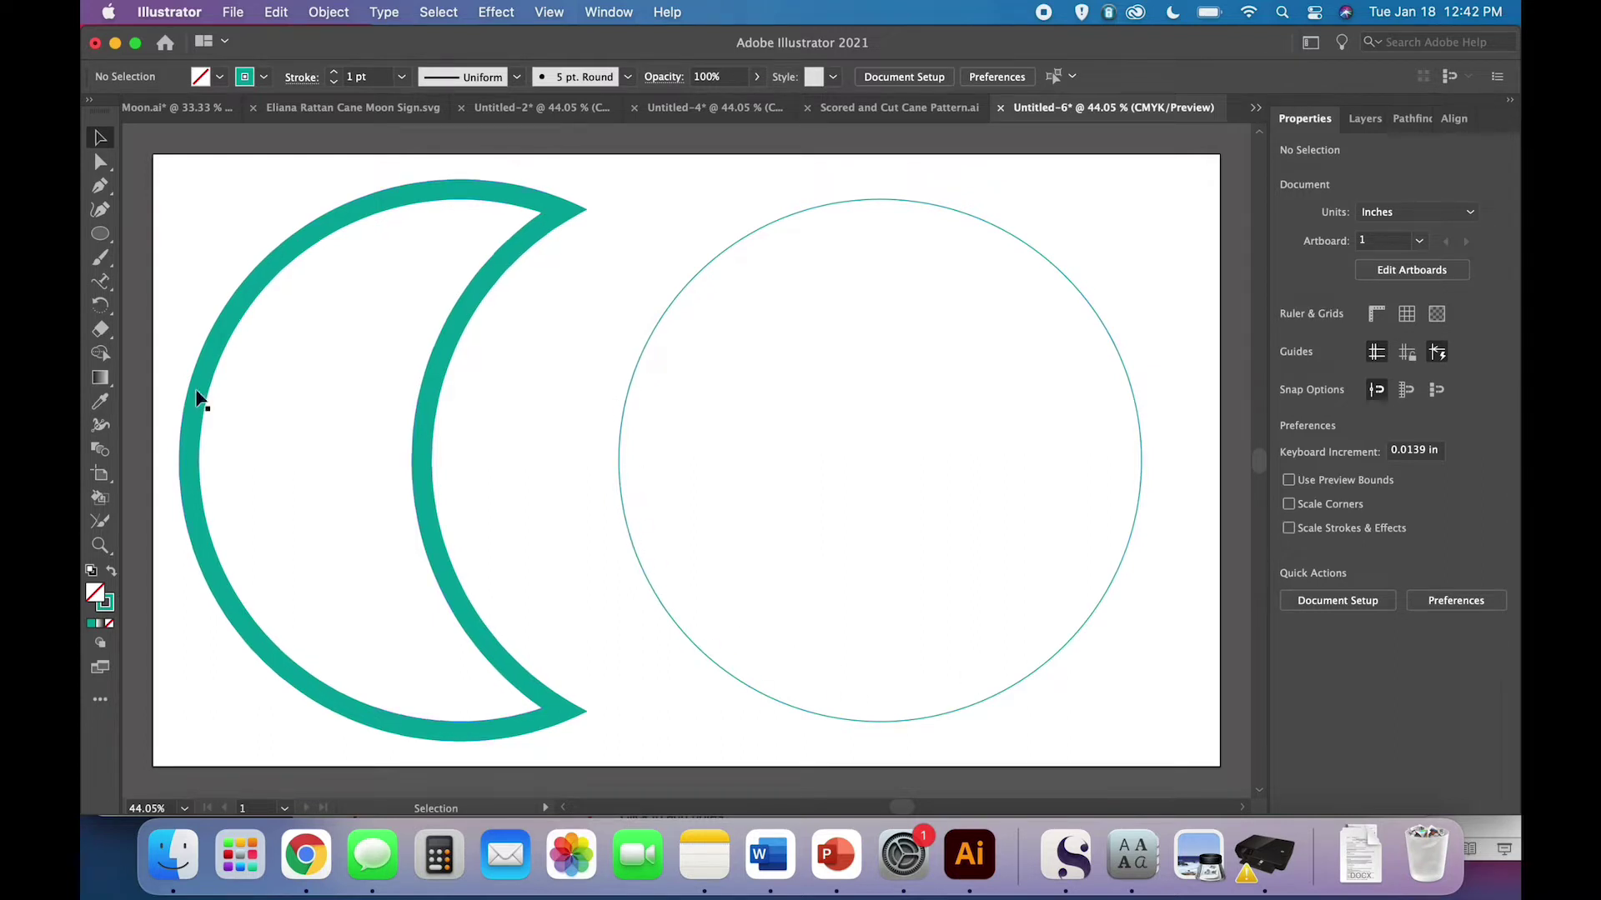
Flow 12 pt Myriad Pro Lorem Ipsum placeholder text around the 9.3 in circle with Type on a Path
{"action": "left_click", "coordinate": [100, 281]}
{"action": "left_click_drag", "start_coordinate": [100, 284], "coordinate": [167, 303]}
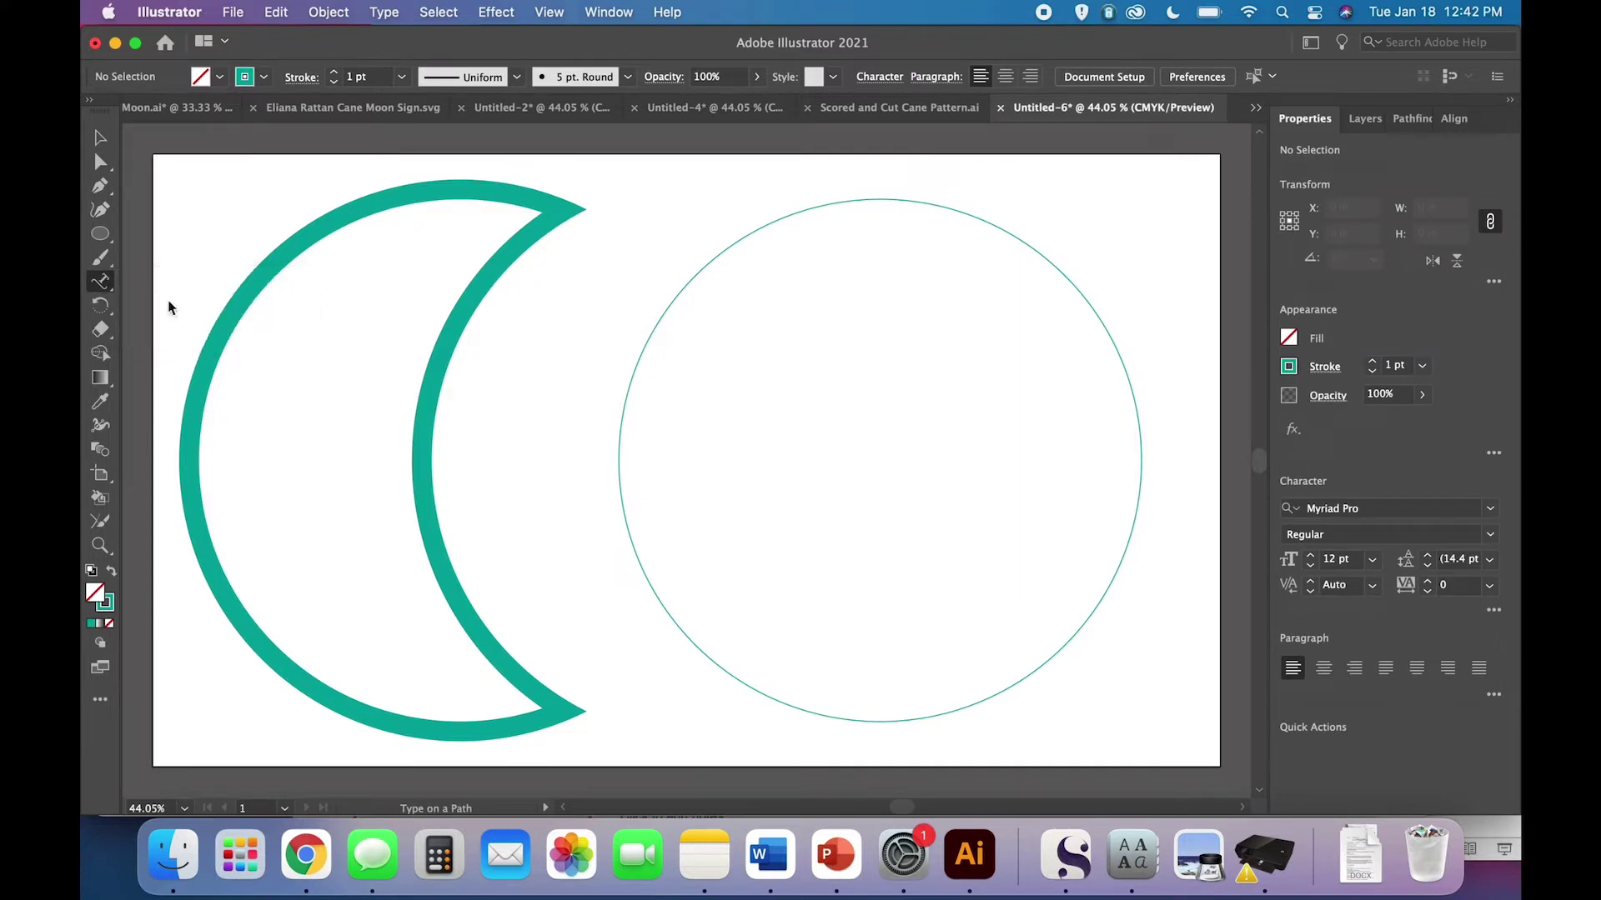
{"action": "left_click", "coordinate": [652, 584]}
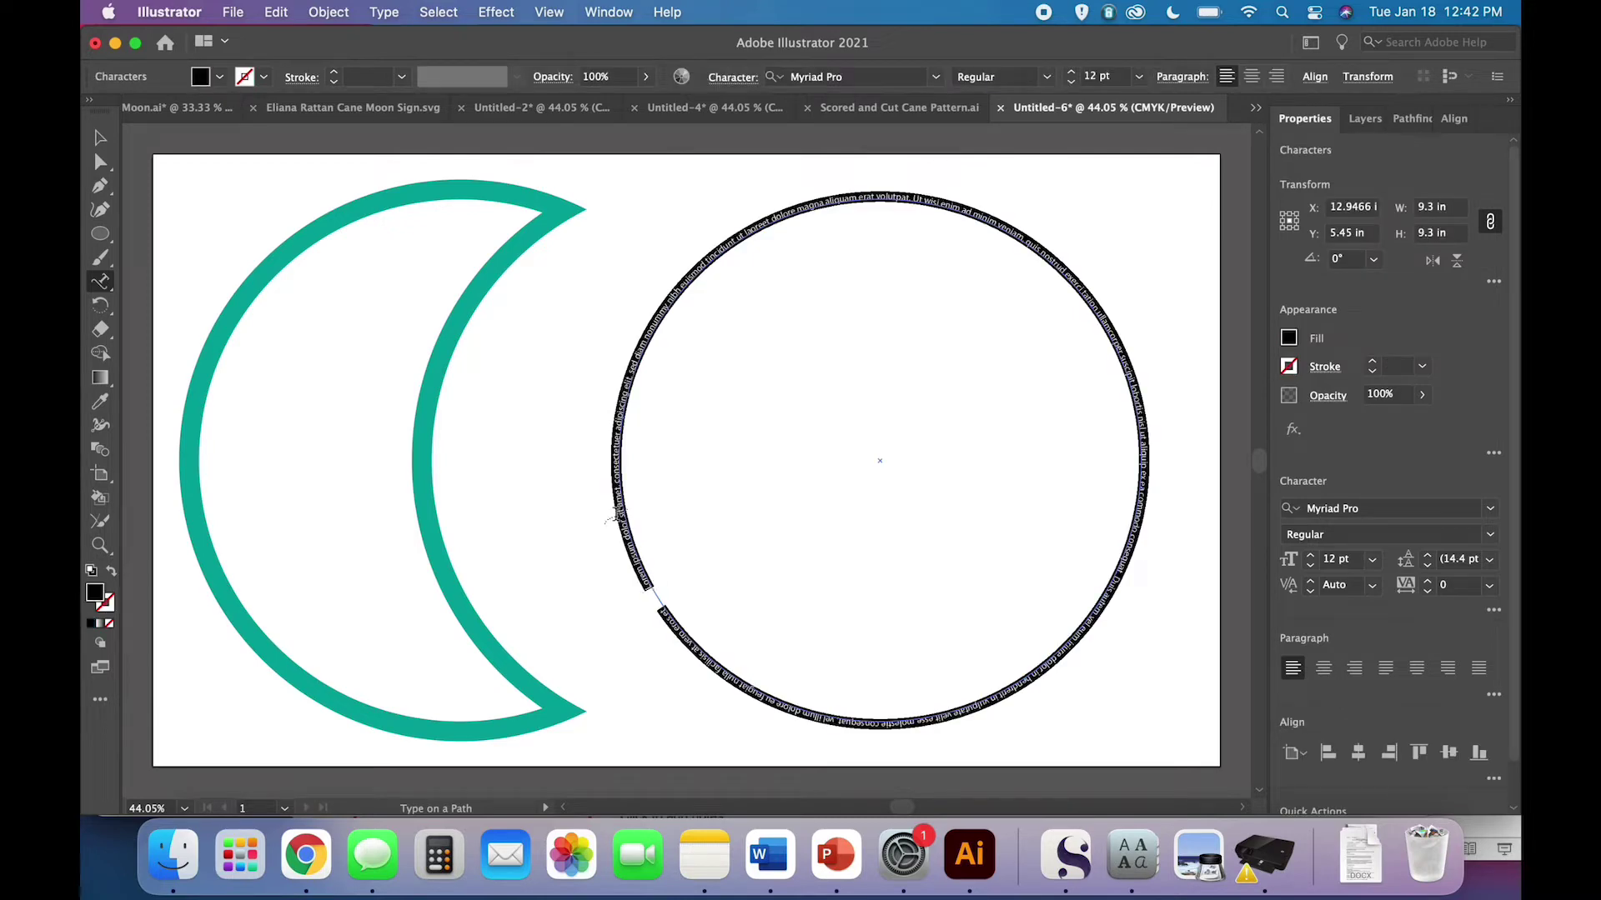
{"action": "key", "text": "super+equal"}
{"action": "key", "text": "super+equal"}
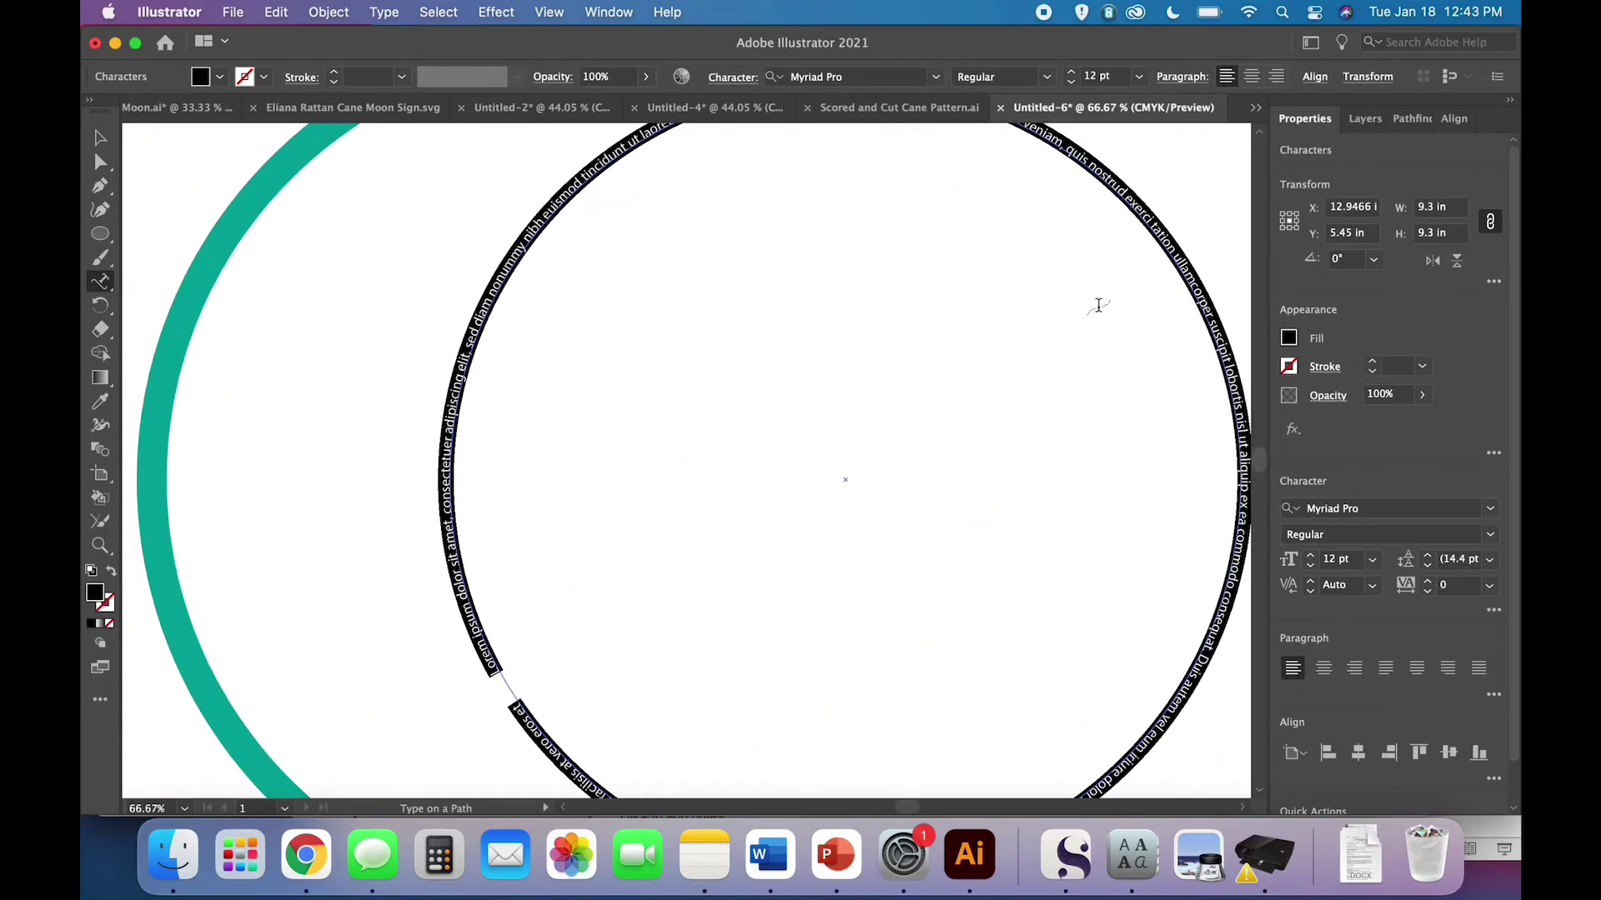
{"action": "scroll", "coordinate": [633, 652], "scroll_direction": "down", "scroll_amount": 3}
{"action": "key", "text": "super+minus"}
{"action": "key", "text": "super+minus"}
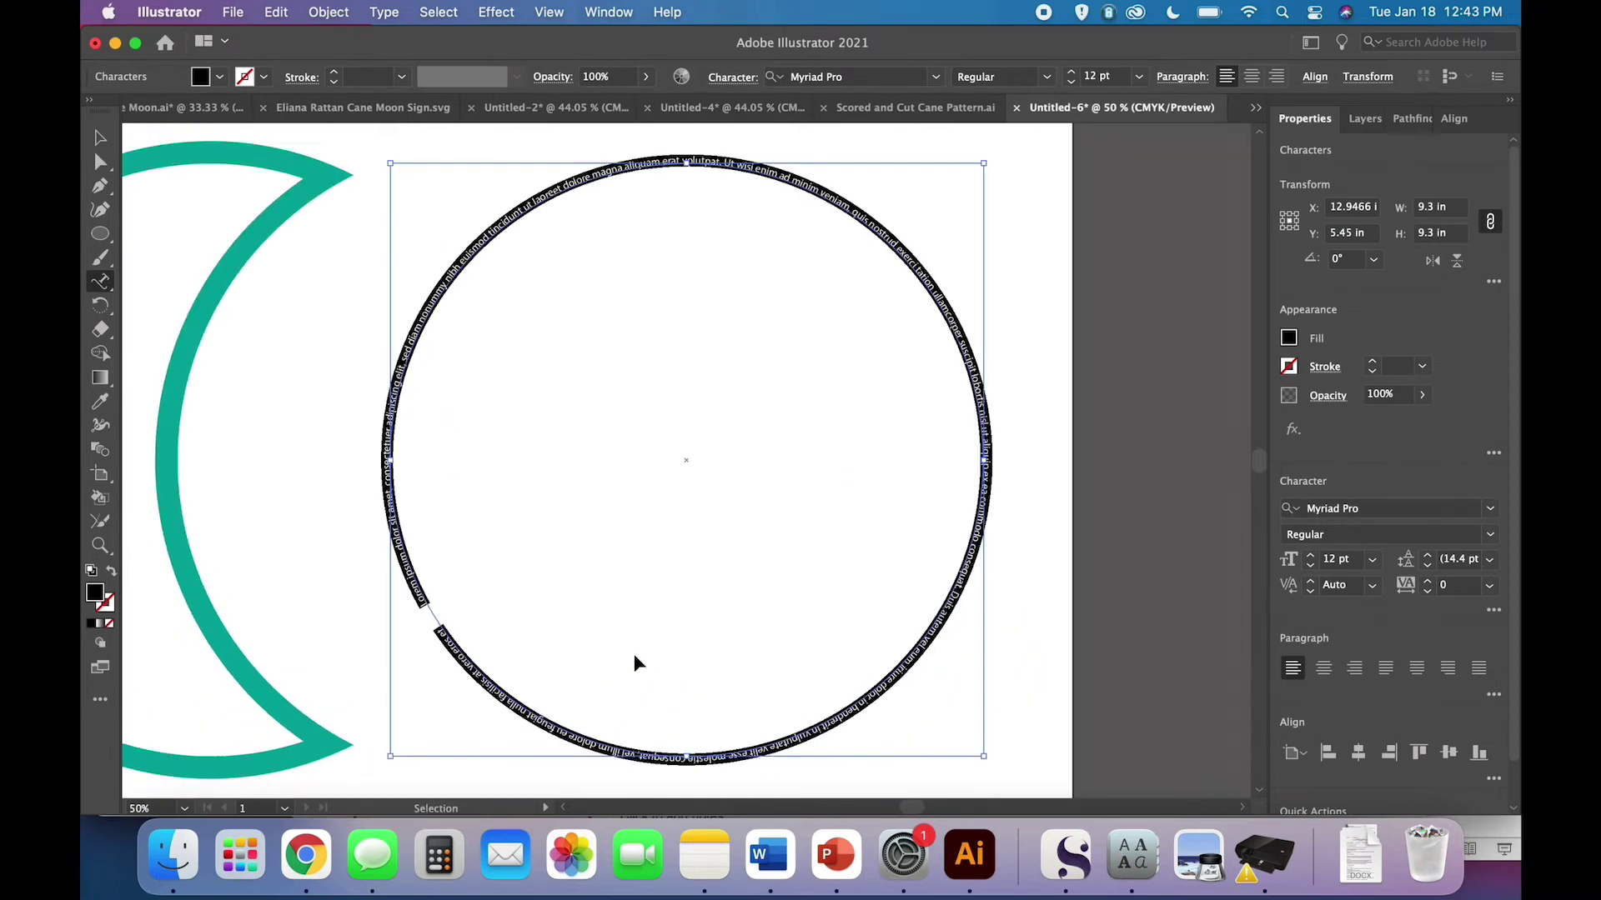
Set the circle's path text to Gatkins at 200 pt, then type 'Eliana'
{"action": "left_click", "coordinate": [936, 77]}
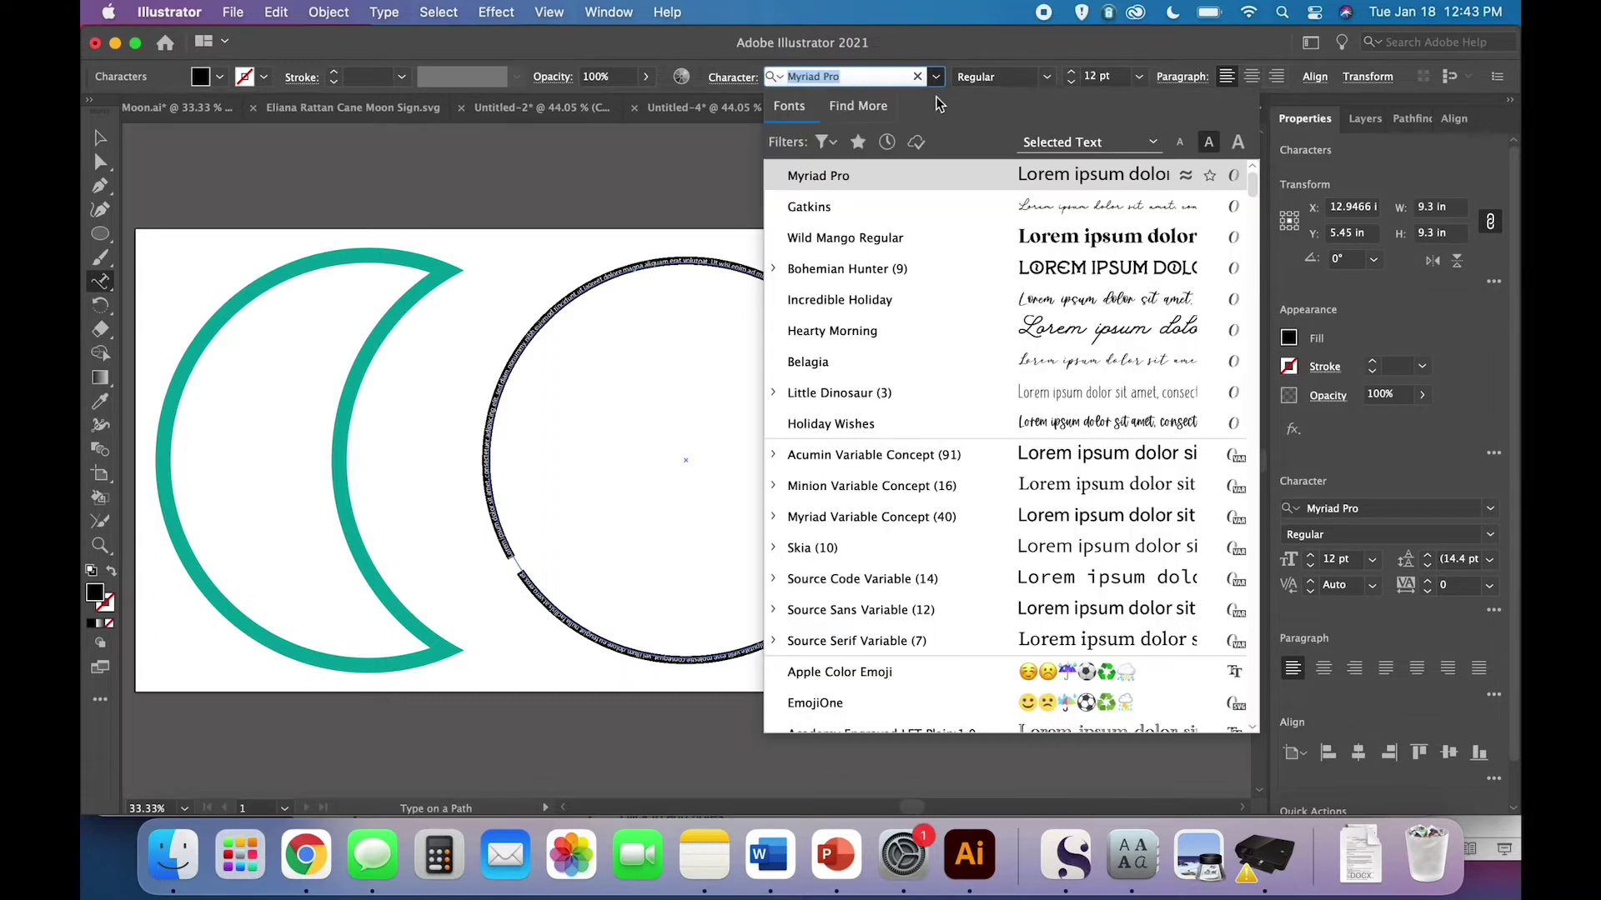
{"action": "left_click", "coordinate": [917, 212]}
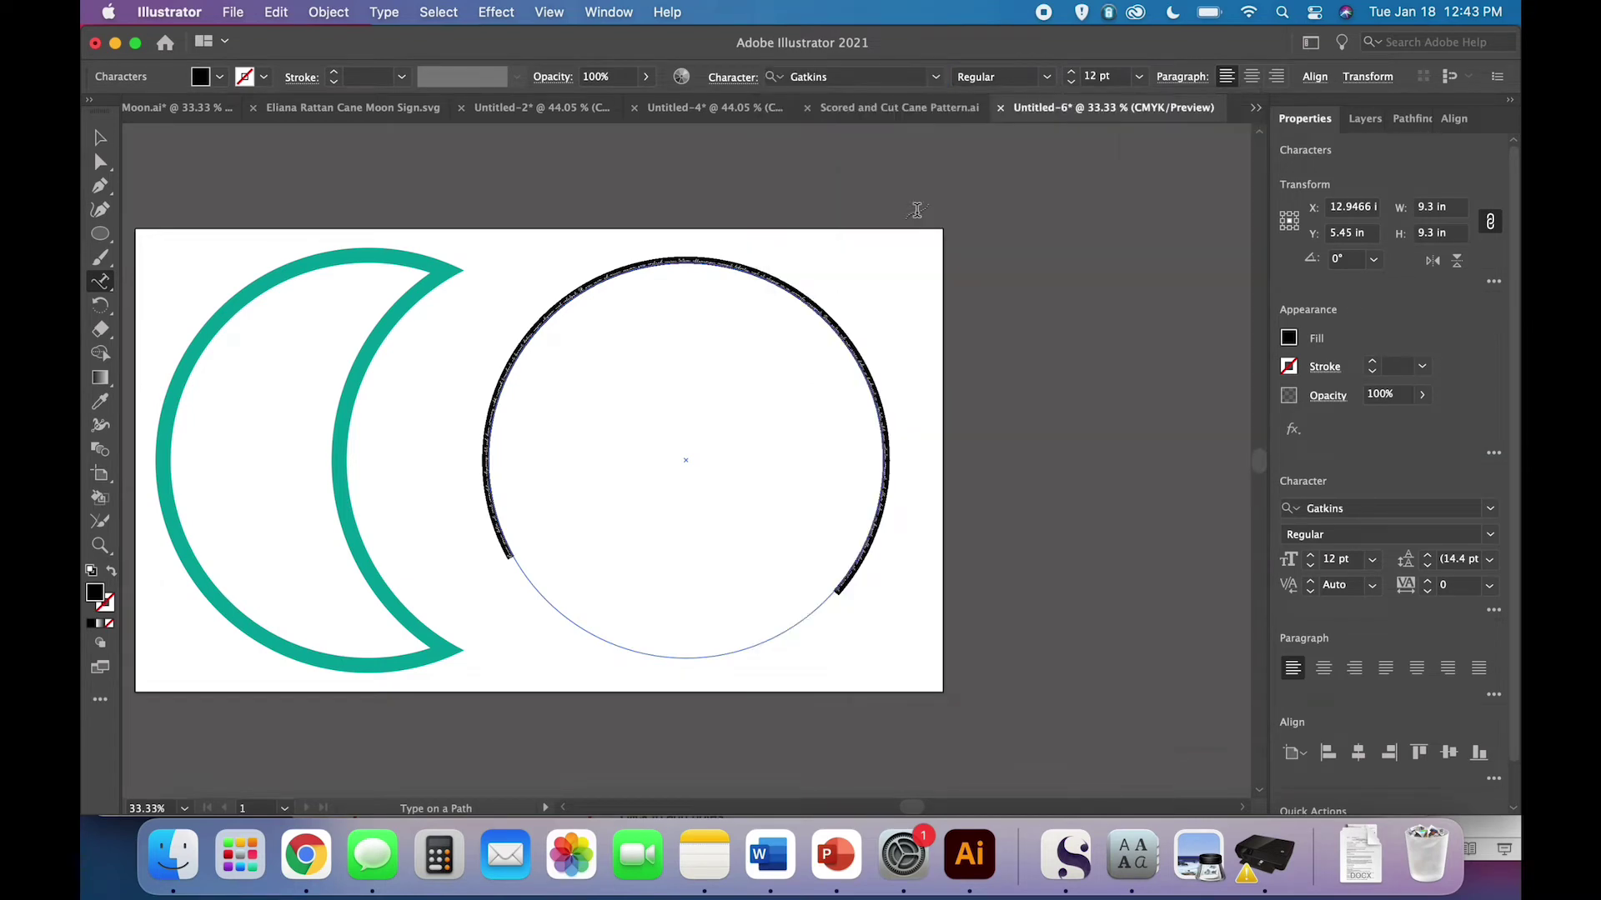
{"action": "double_click", "coordinate": [1091, 76]}
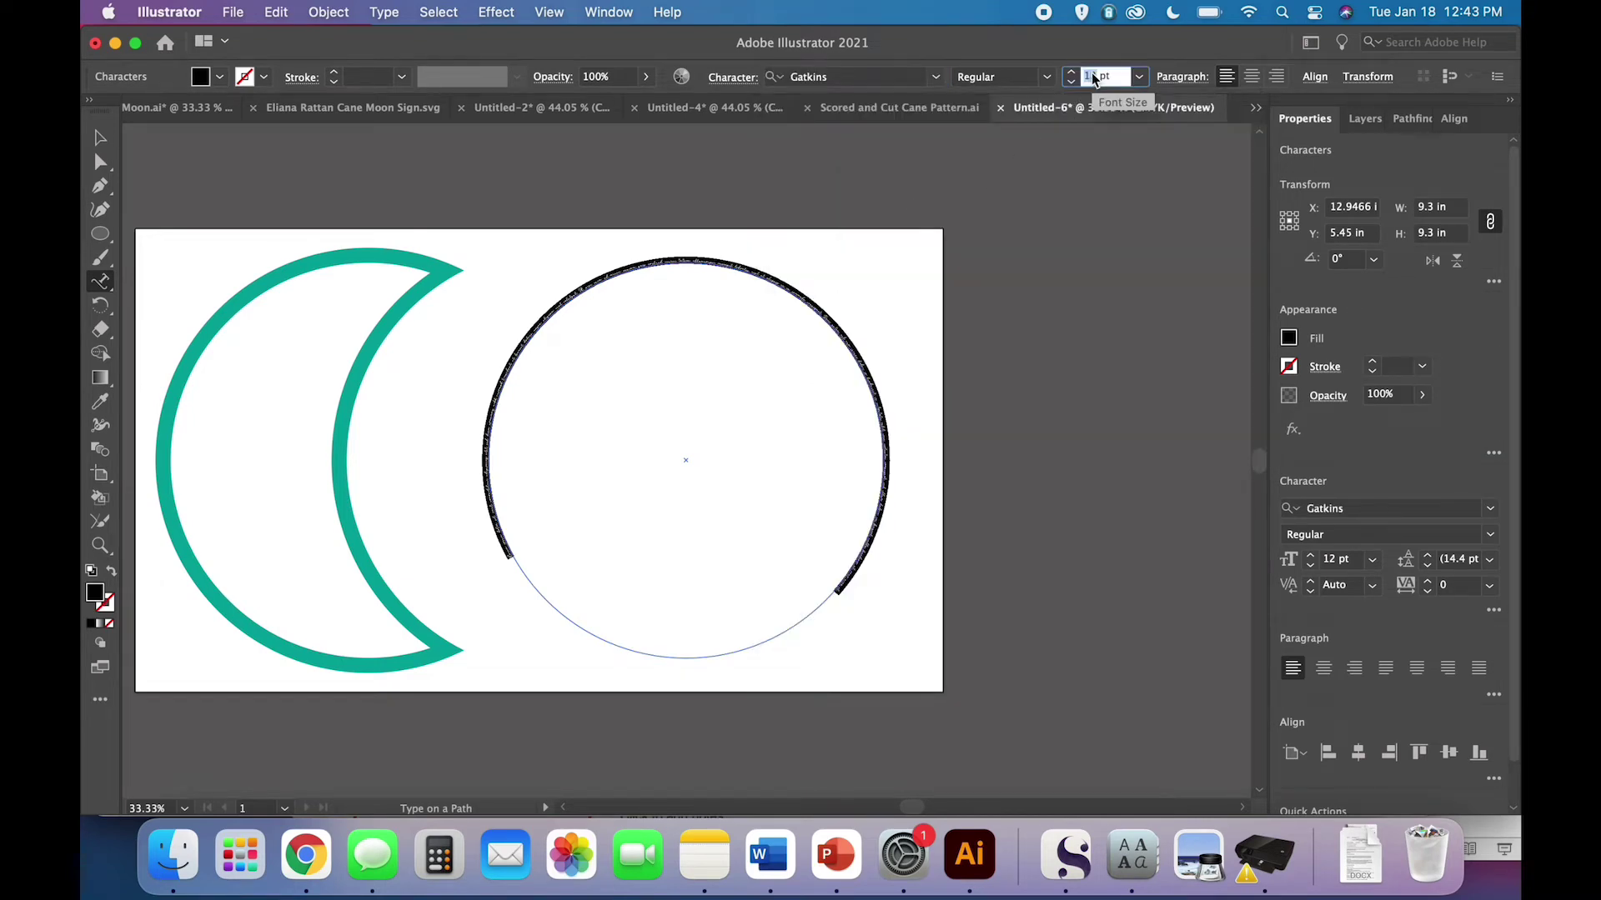
{"action": "type", "text": "200"}
{"action": "key", "text": "Tab"}
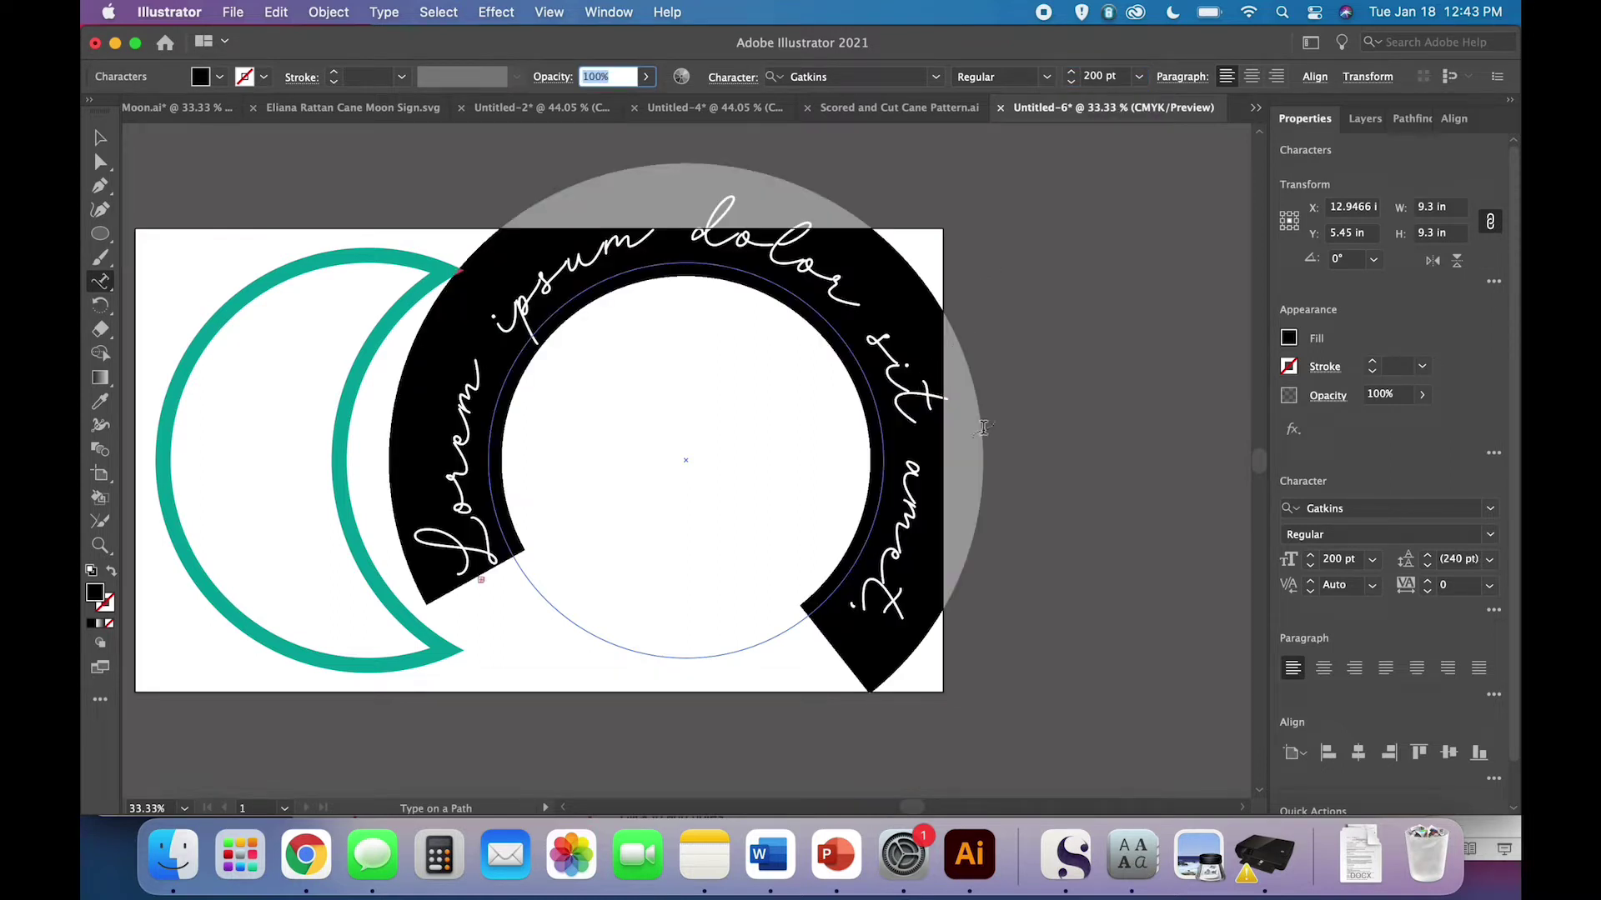
{"action": "type", "text": "Eliana"}
Replace the 'Lorem ipsum dolor sit amet.' placeholder on the circle with 'Eliana'
{"action": "left_click", "coordinate": [756, 246]}
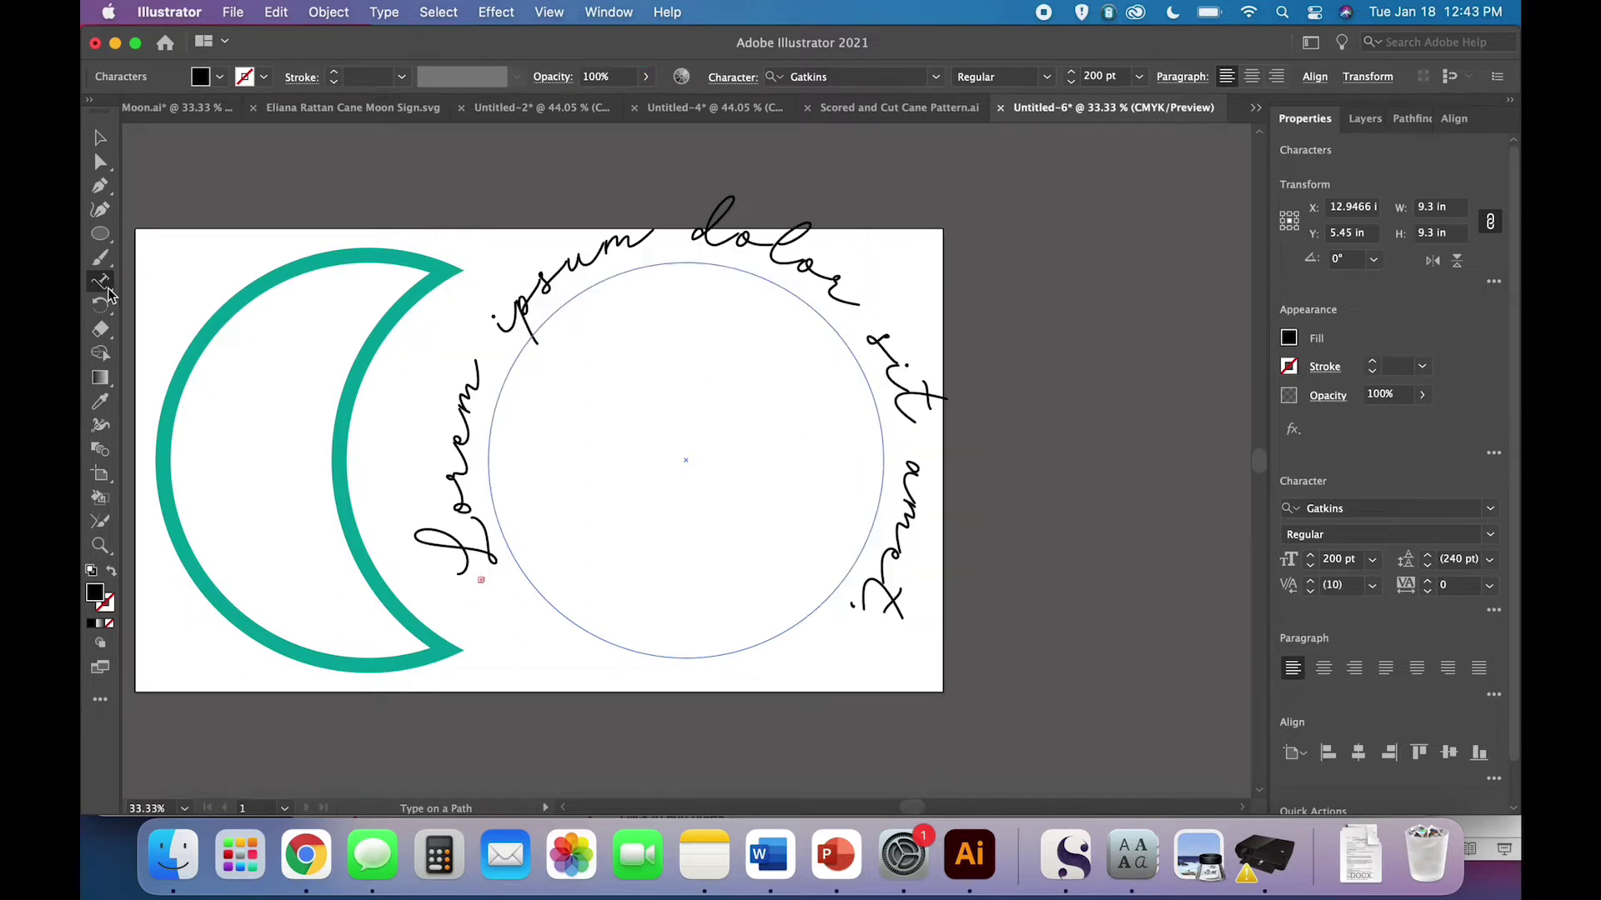
{"action": "double_click", "coordinate": [467, 412]}
{"action": "left_click", "coordinate": [467, 412]}
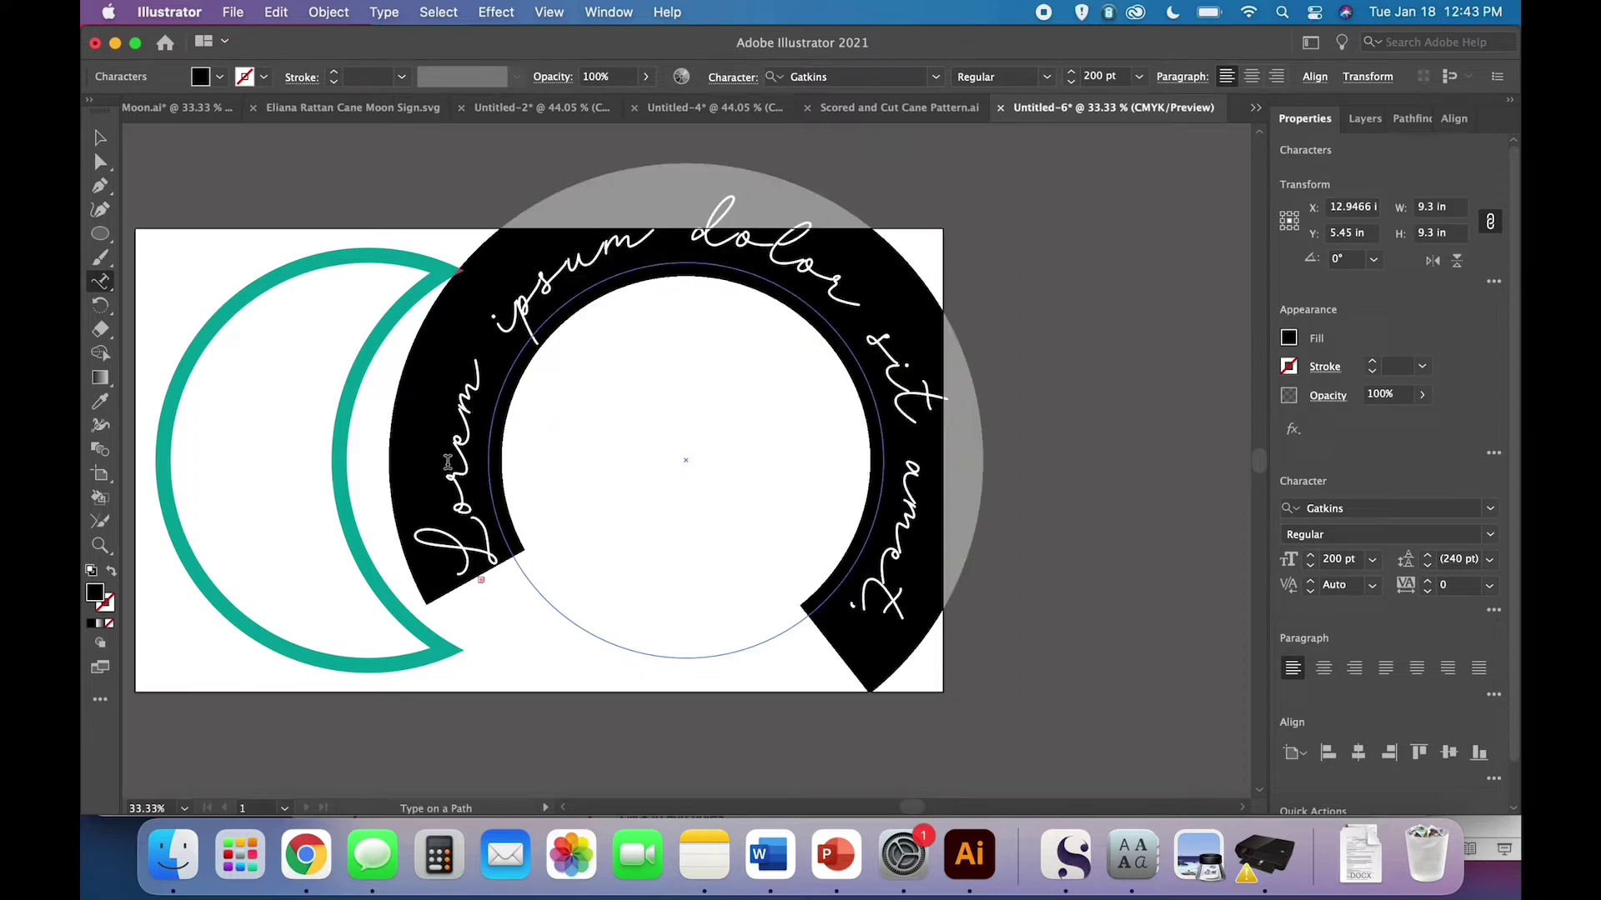
{"action": "type", "text": "Eliana"}
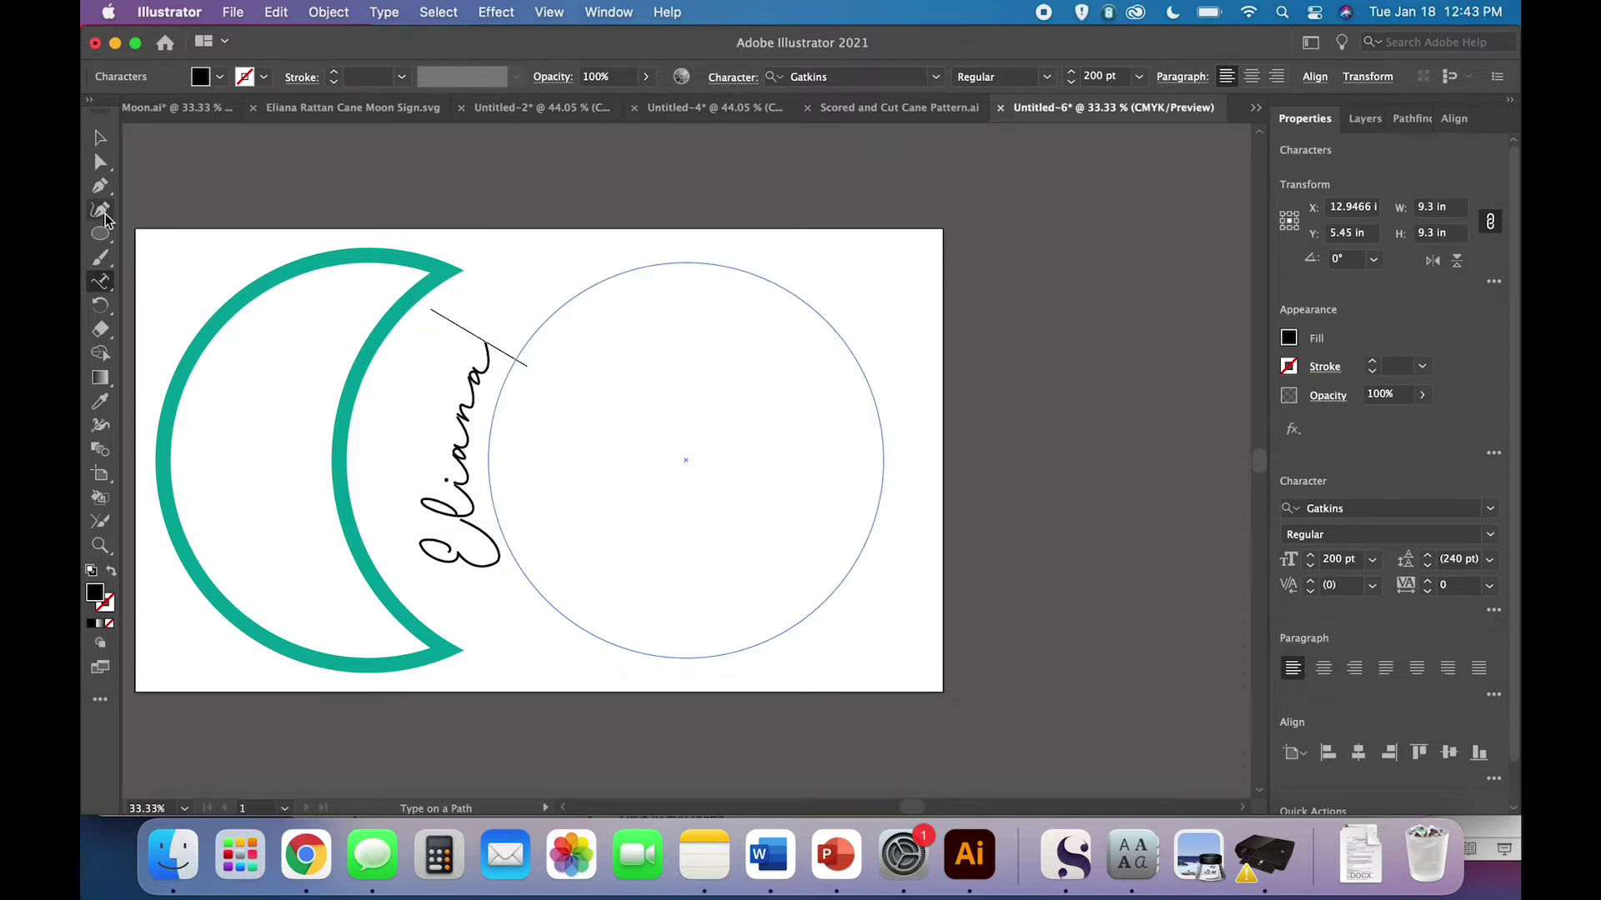
{"action": "left_click", "coordinate": [102, 139]}
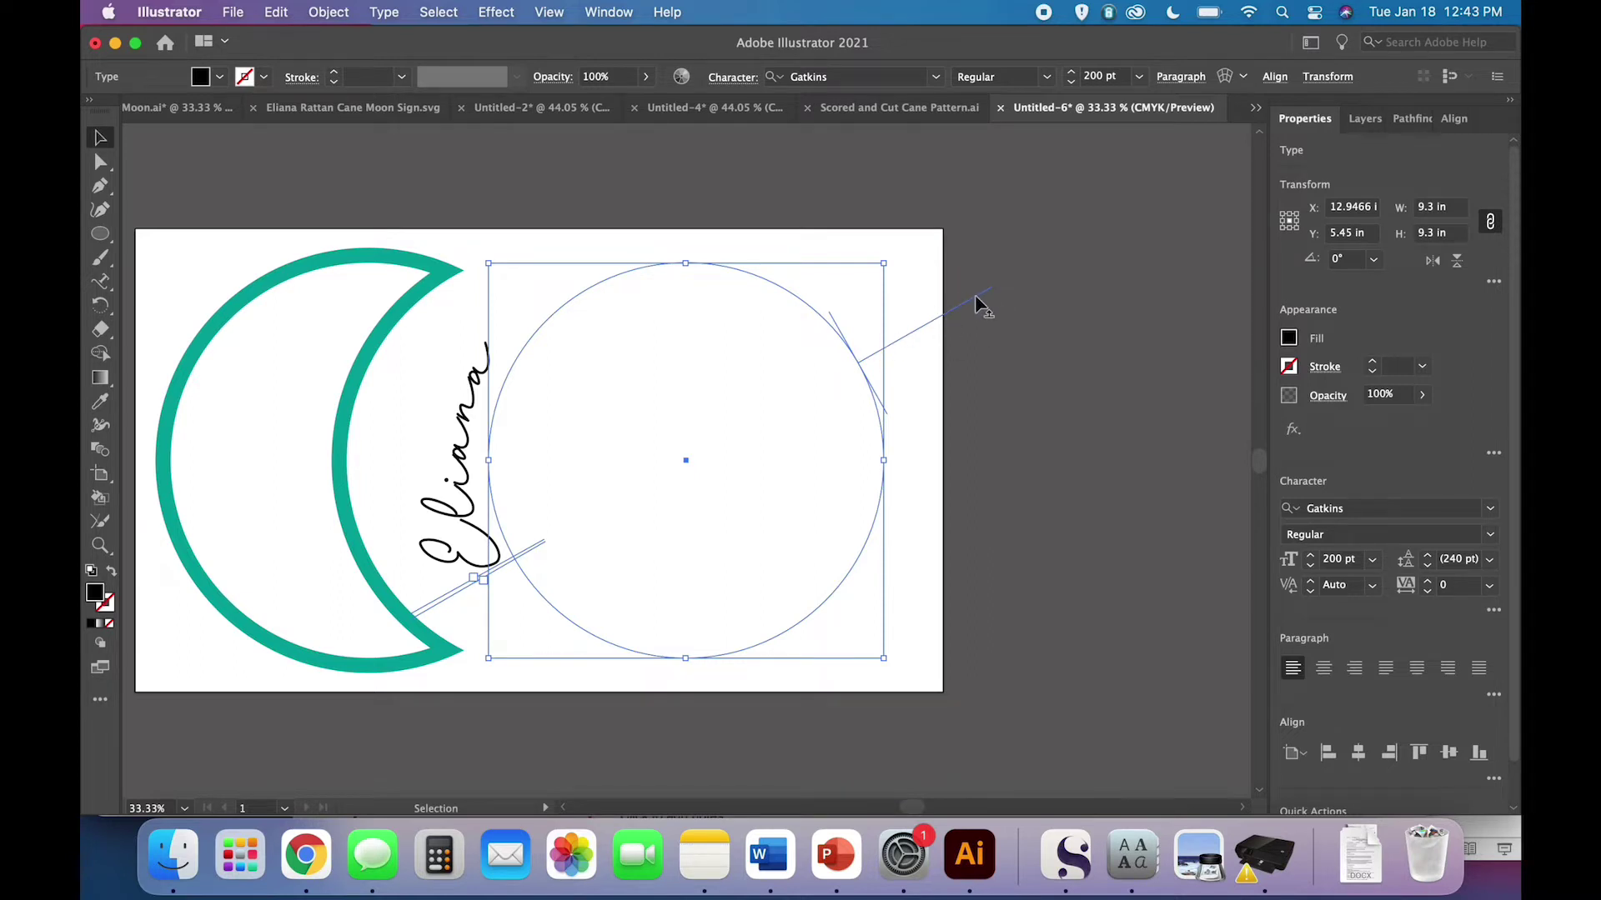
Drag the type-on-path brackets to swing Eliana around to the circle's left arc
{"action": "left_click_drag", "start_coordinate": [979, 303], "coordinate": [532, 572]}
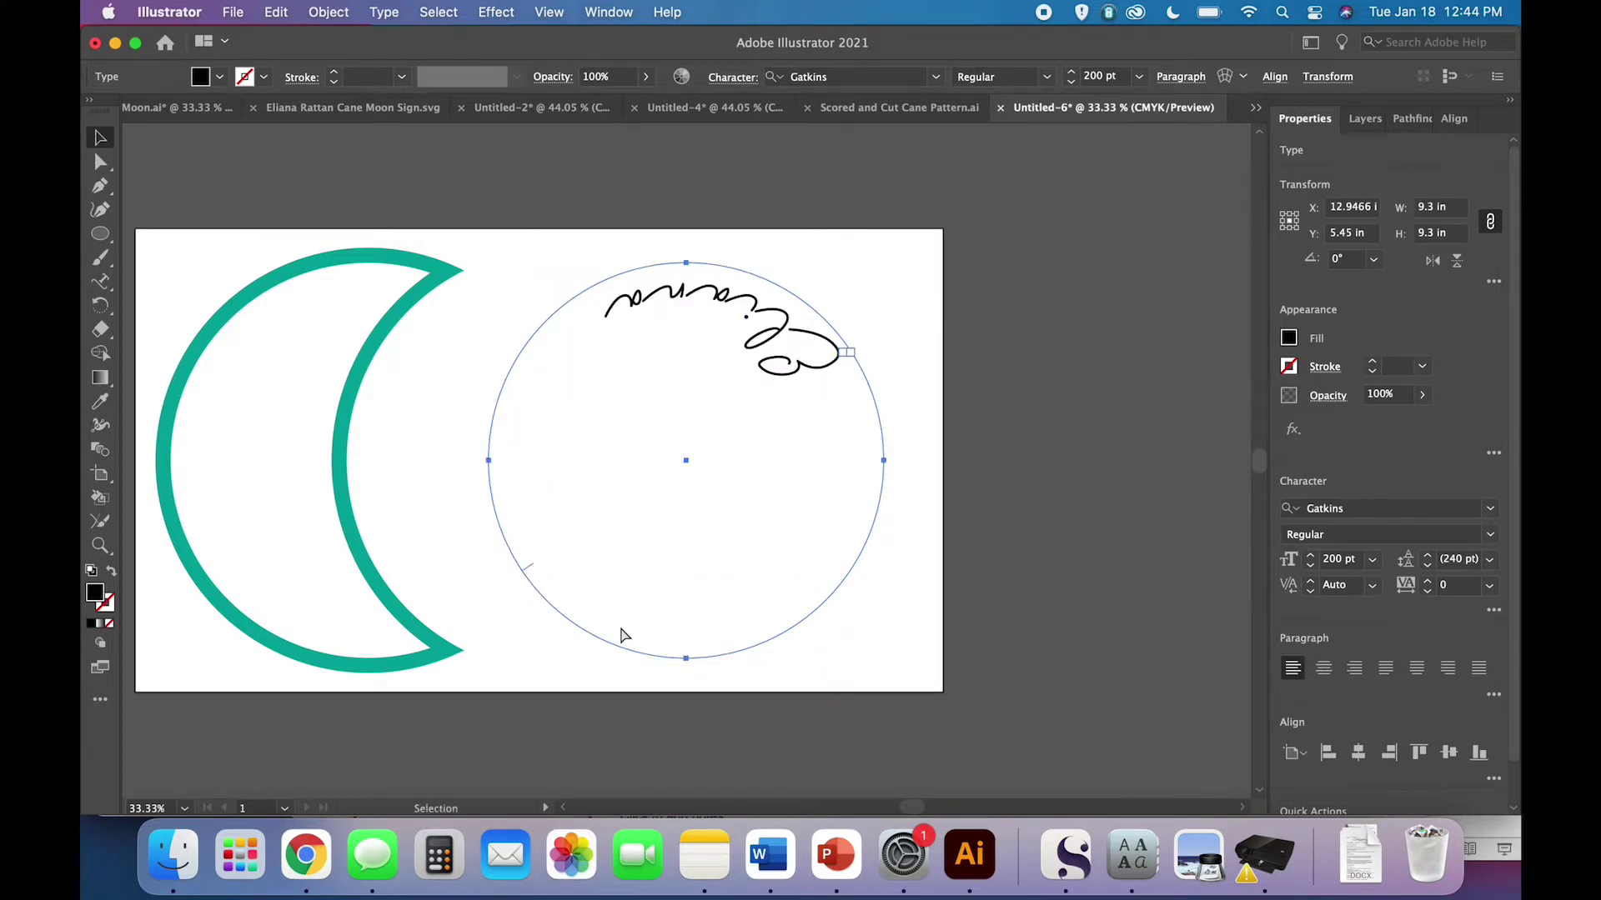
{"action": "key", "text": "super+equal"}
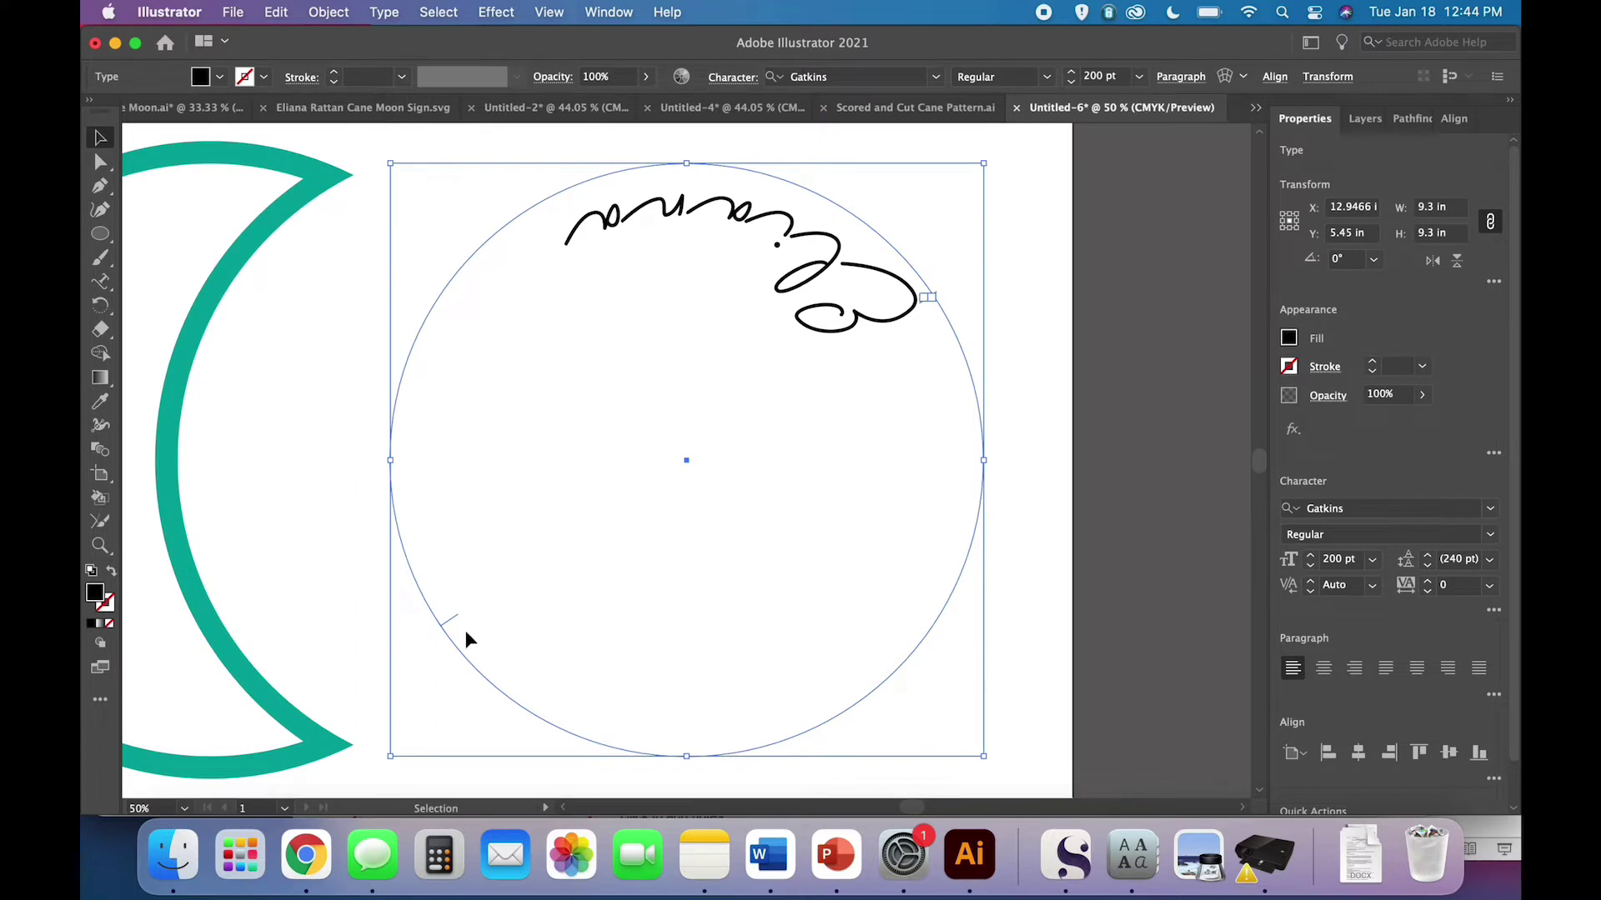
{"action": "left_click_drag", "start_coordinate": [451, 623], "coordinate": [501, 681]}
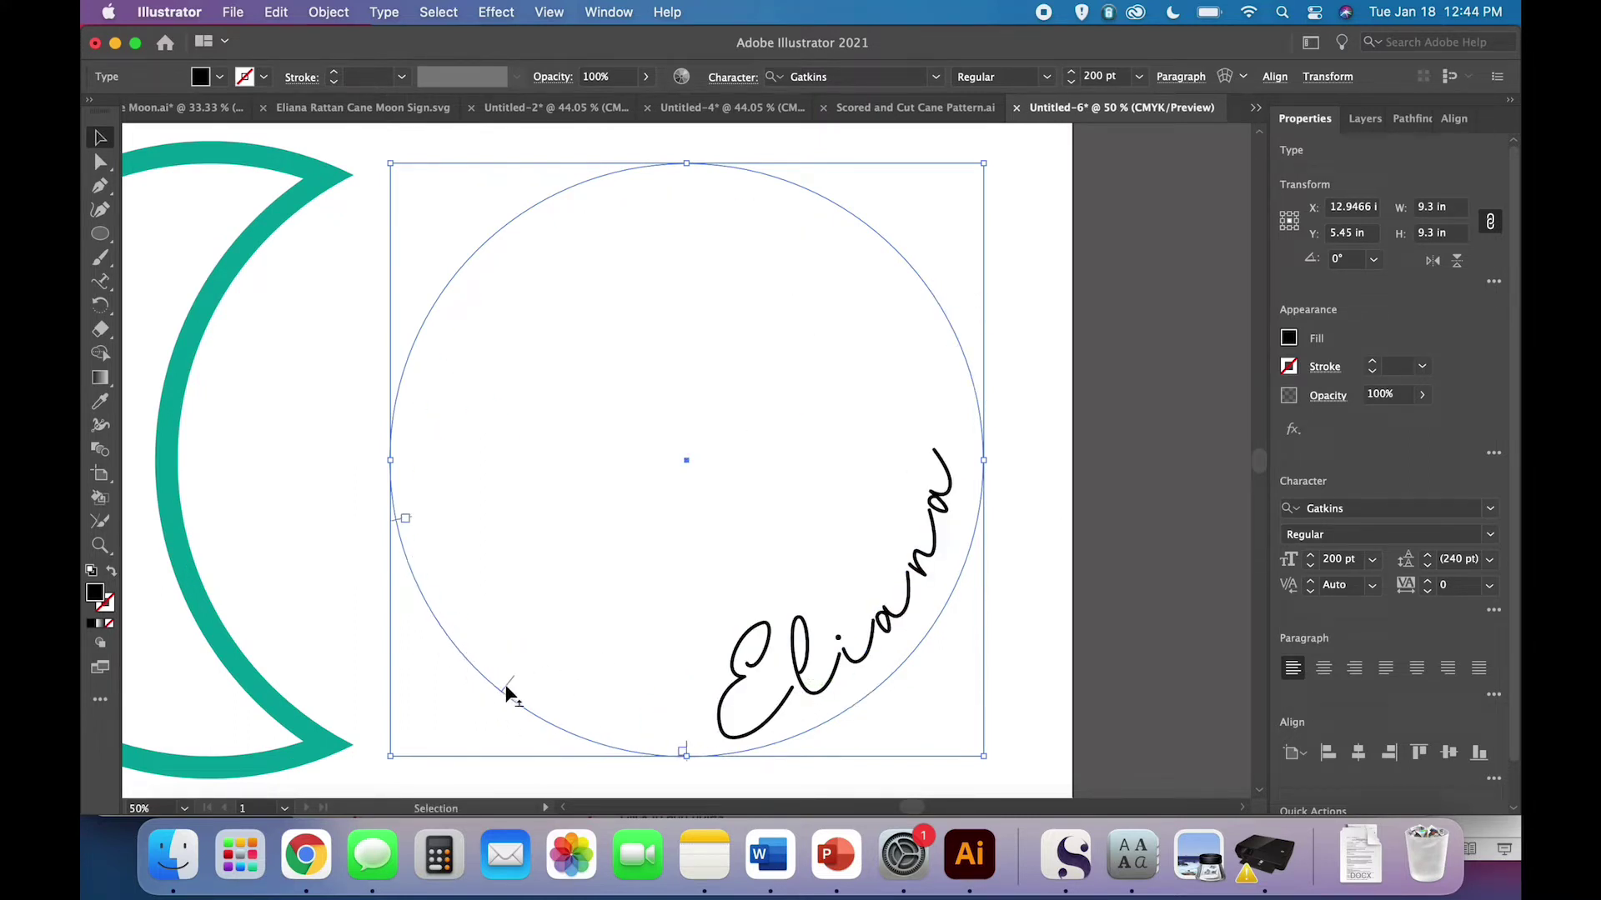
{"action": "left_click_drag", "start_coordinate": [505, 684], "coordinate": [442, 570]}
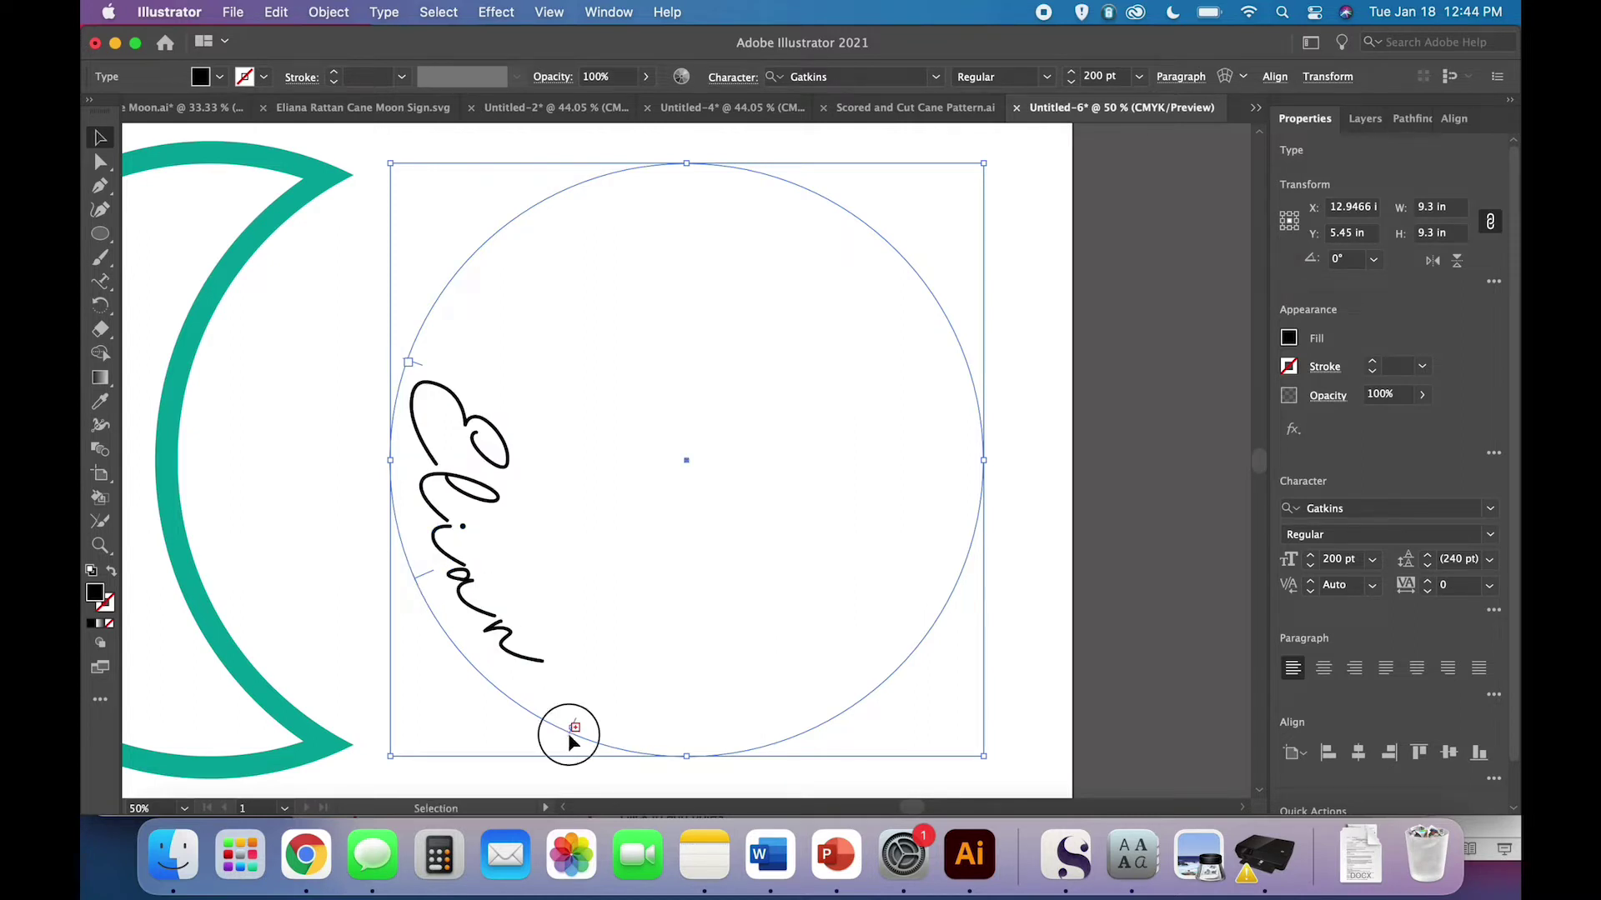
{"action": "left_click_drag", "start_coordinate": [569, 742], "coordinate": [399, 565]}
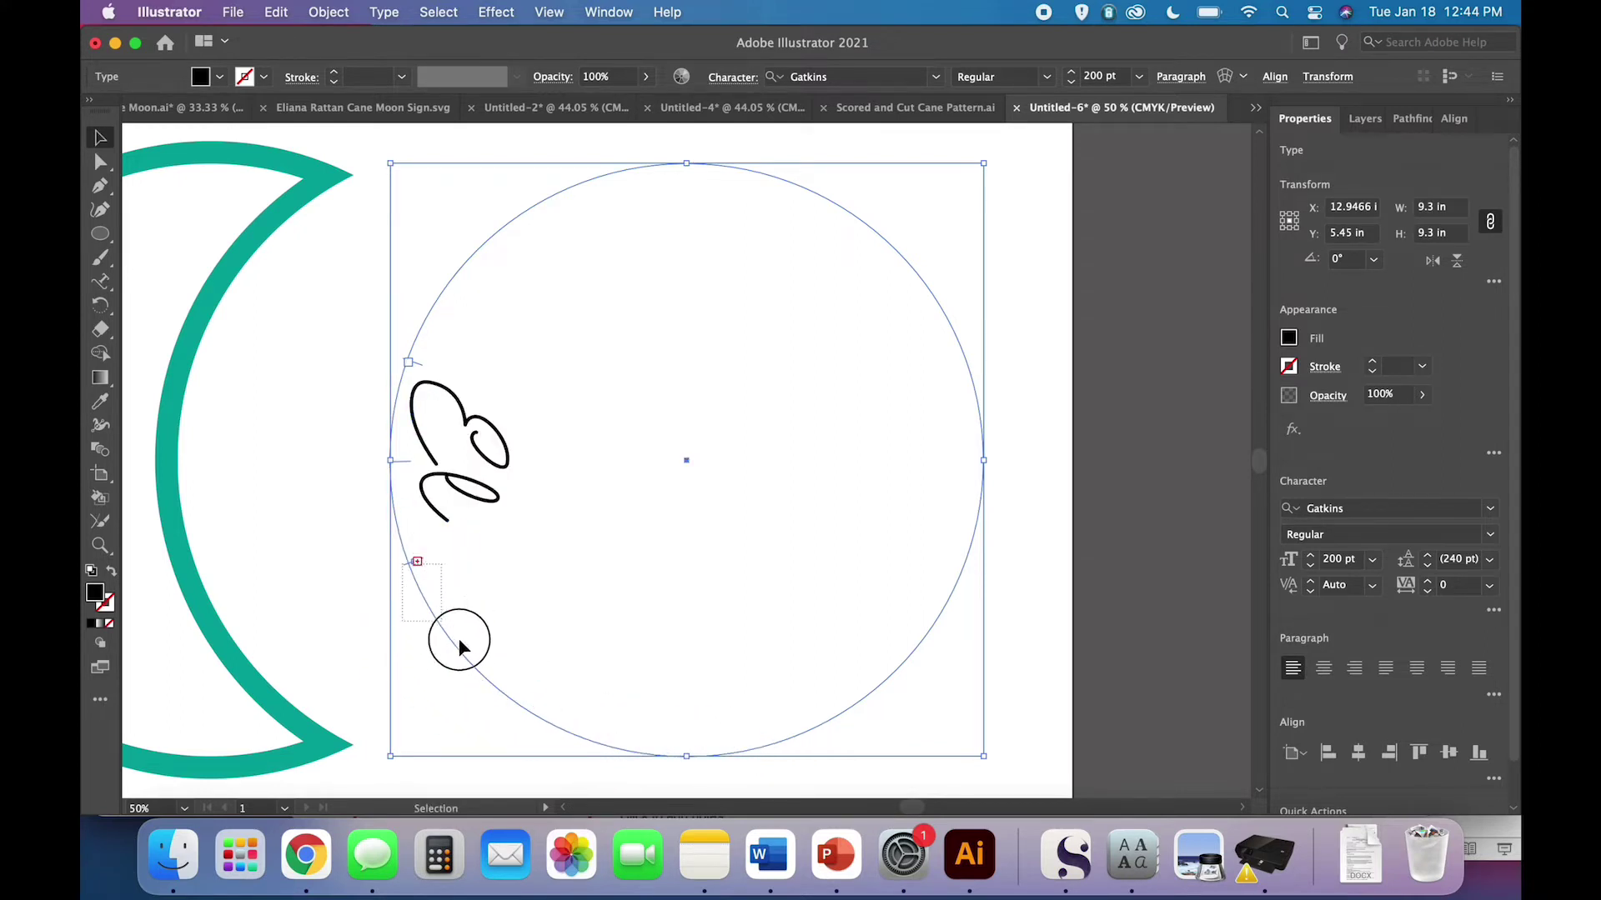
{"action": "scroll", "coordinate": [480, 655], "scroll_direction": "left", "scroll_amount": 2}
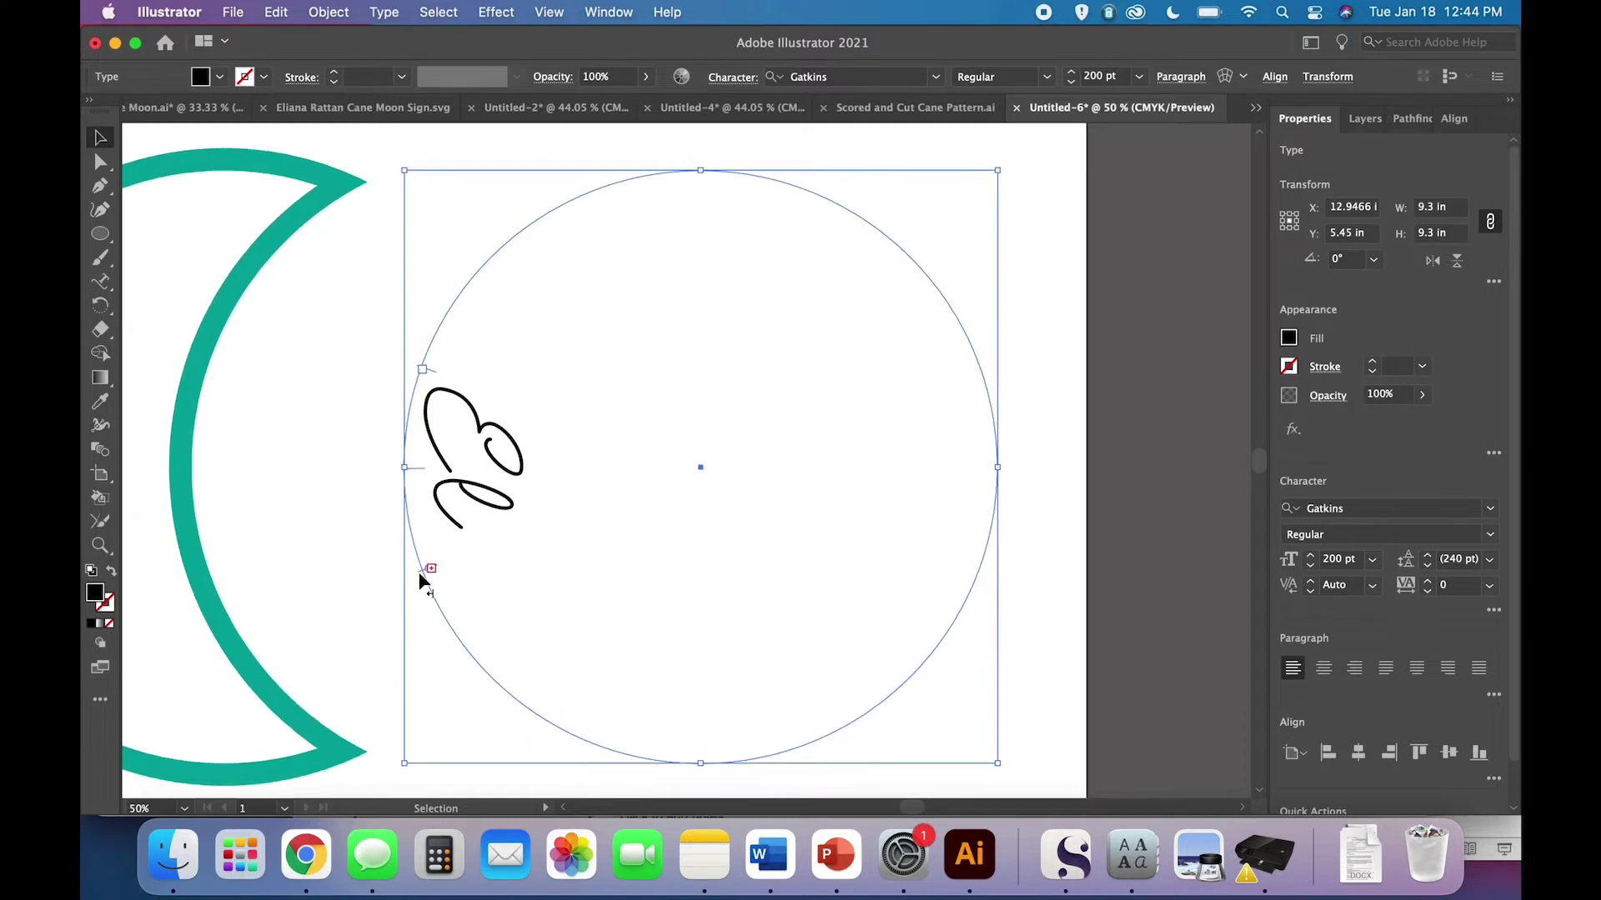
Nudge the circle down-right and extend Eliana's end so more letters show
{"action": "left_click_drag", "start_coordinate": [421, 572], "coordinate": [451, 600]}
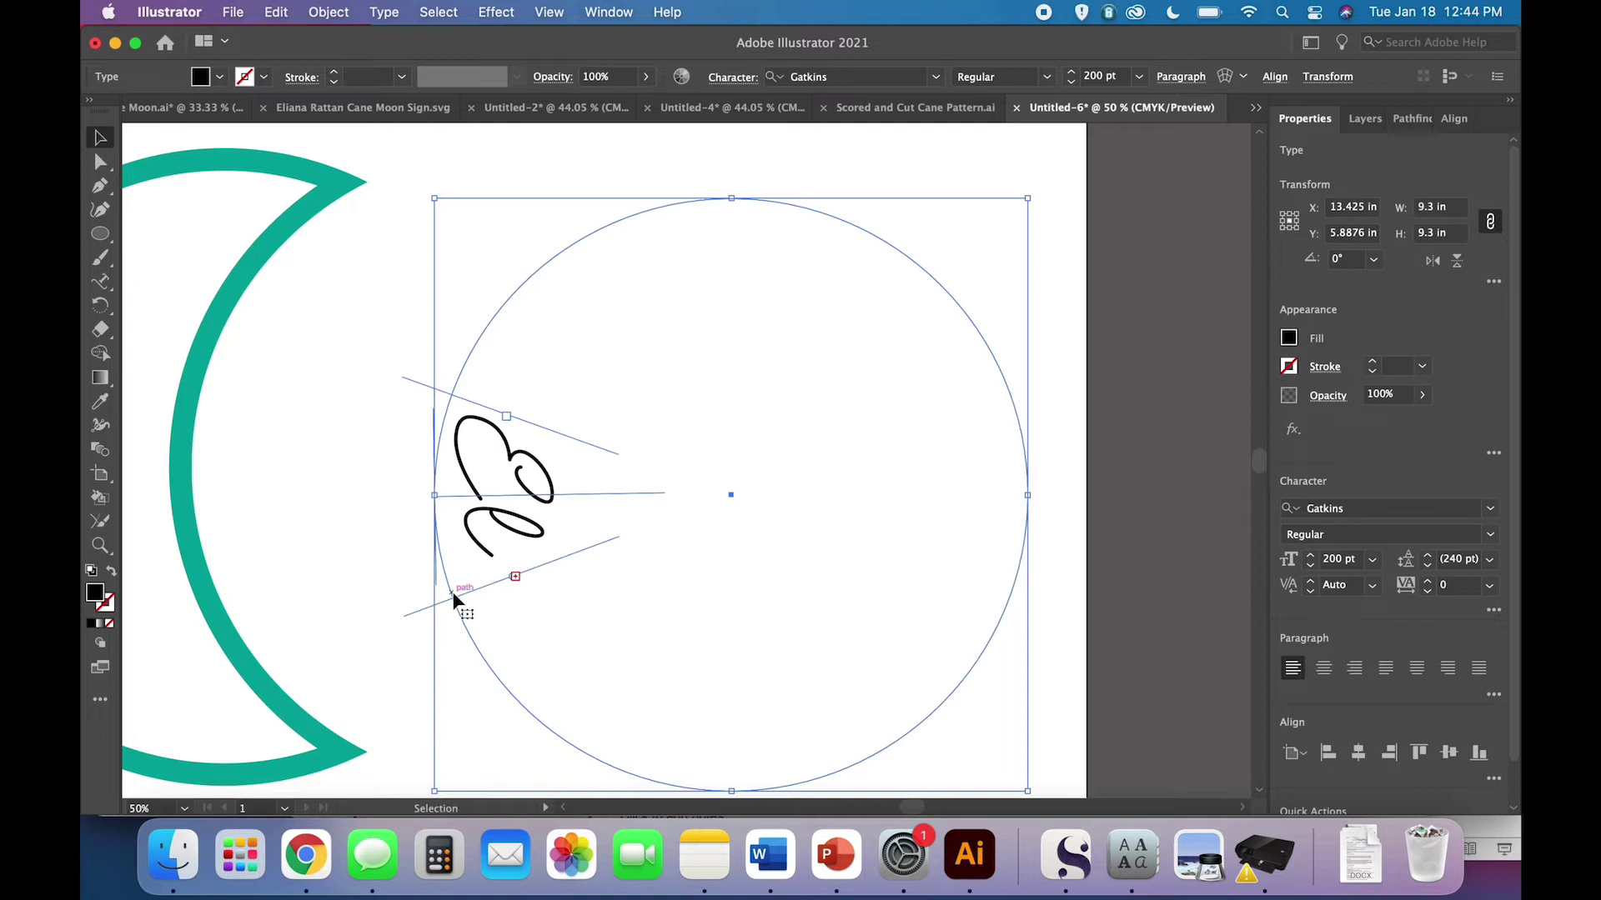
{"action": "left_click_drag", "start_coordinate": [503, 589], "coordinate": [525, 641]}
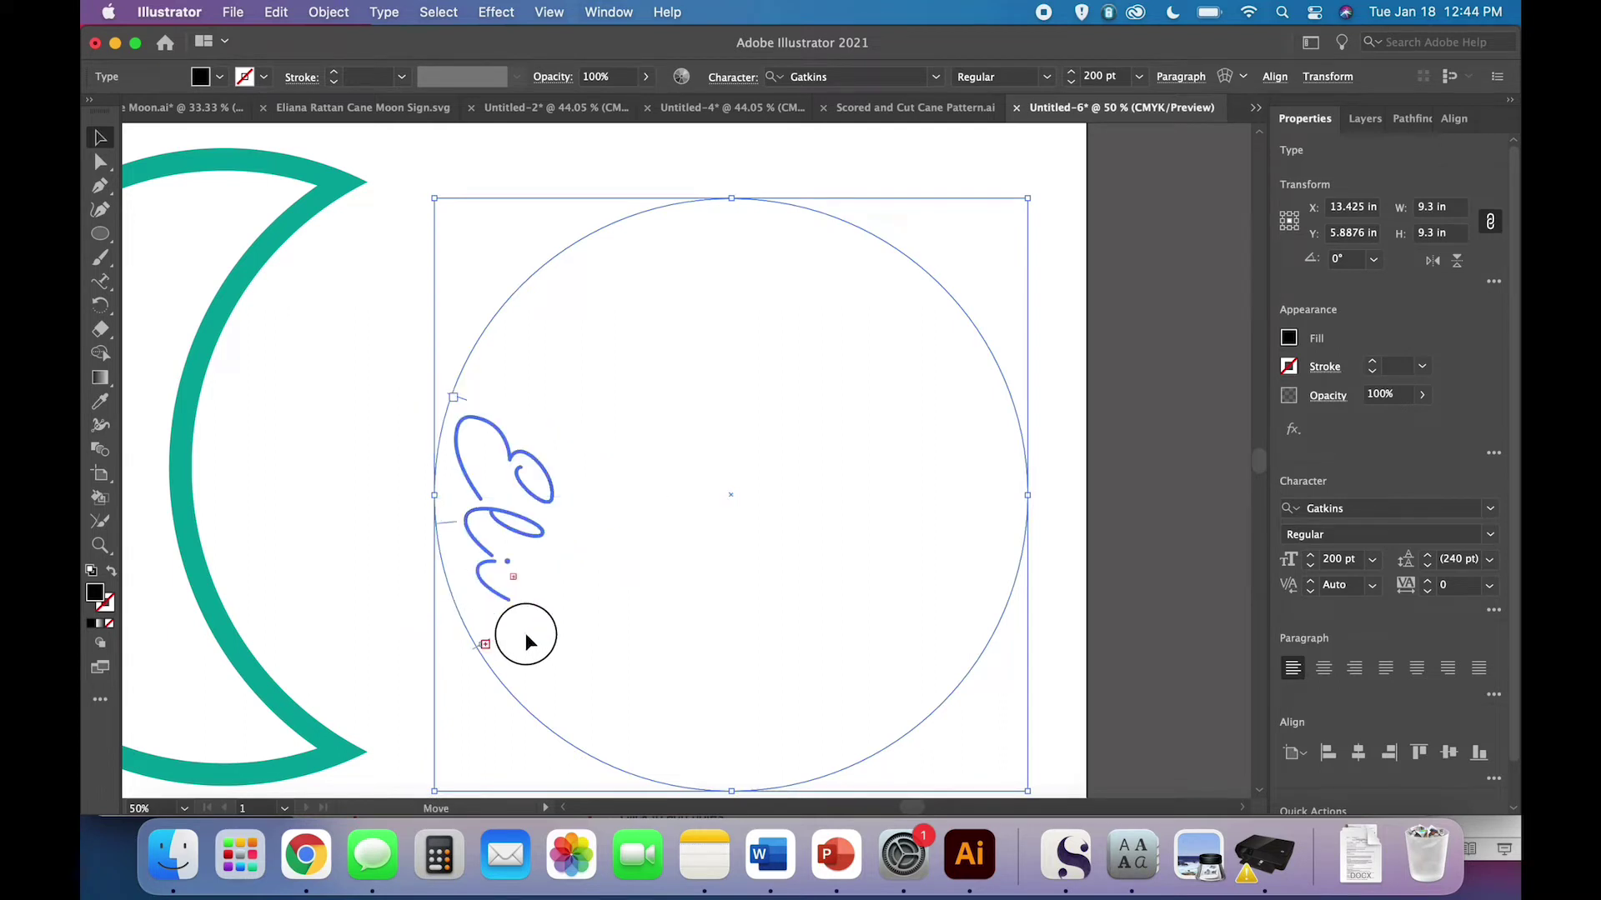
{"action": "left_click_drag", "start_coordinate": [718, 751], "coordinate": [718, 752]}
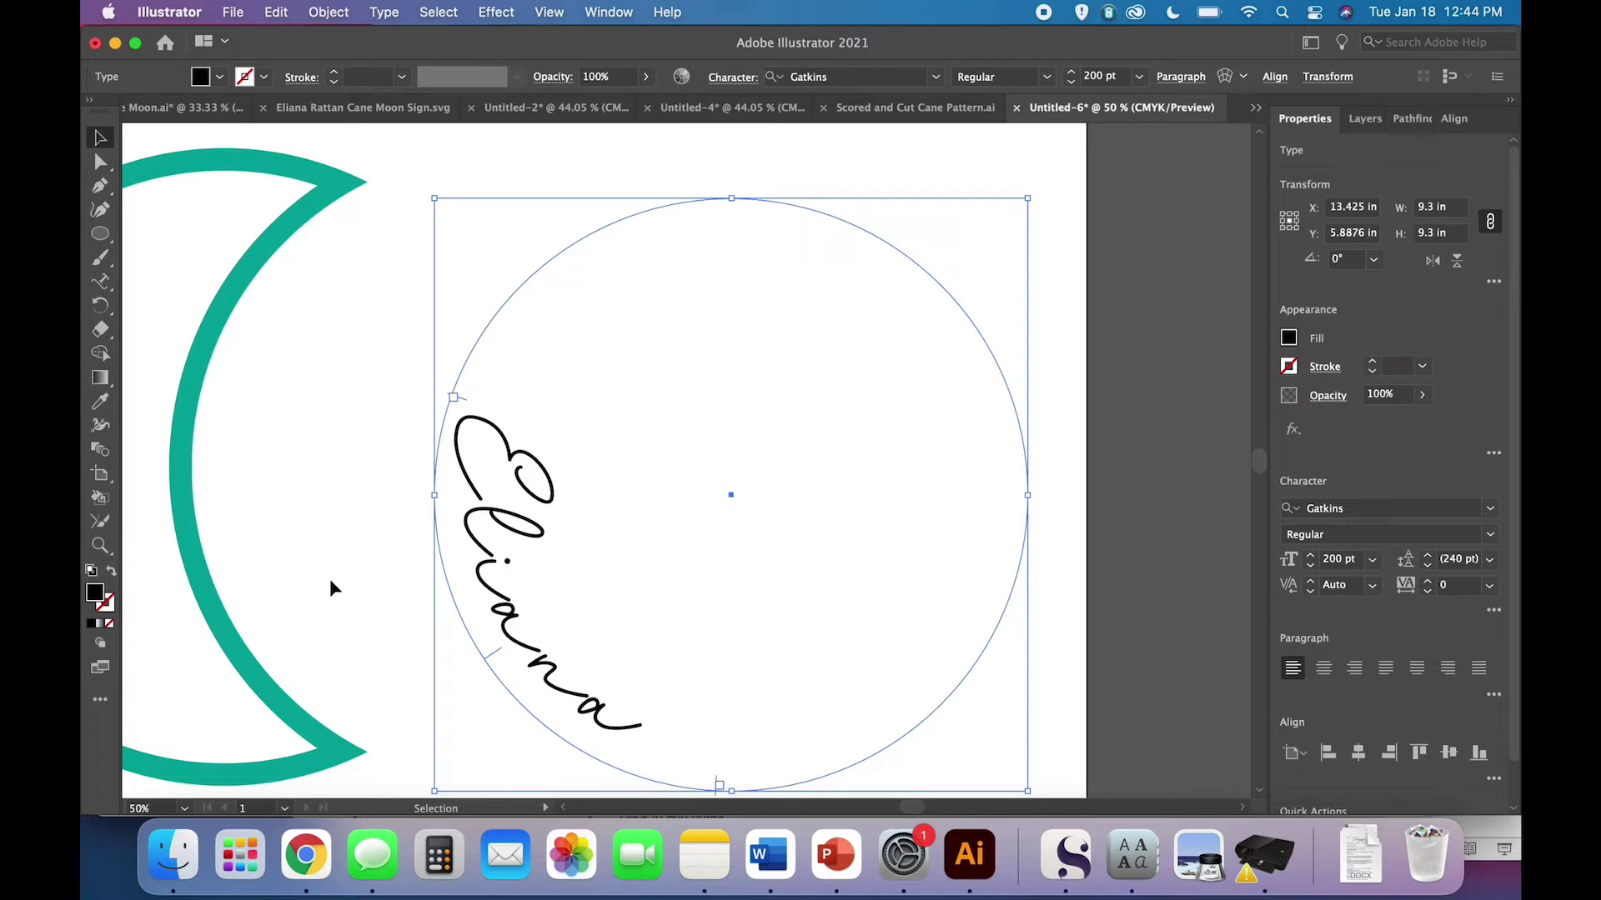
{"action": "left_click", "coordinate": [464, 406]}
{"action": "left_click_drag", "start_coordinate": [465, 405], "coordinate": [450, 479]}
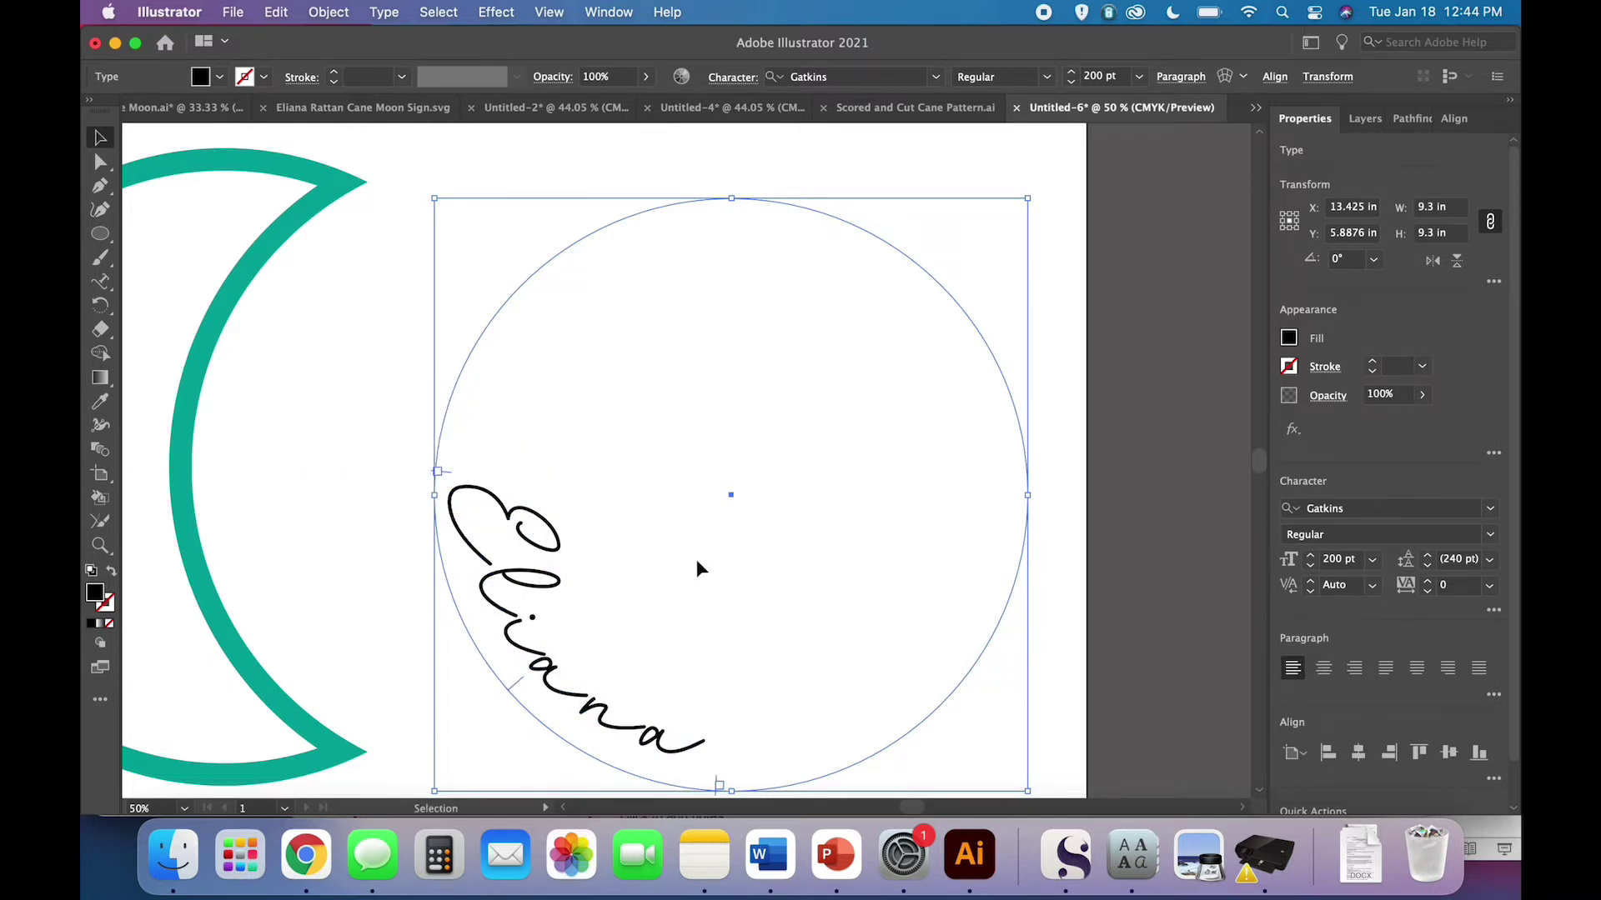
{"action": "scroll", "coordinate": [697, 559], "scroll_direction": "left", "scroll_amount": 5}
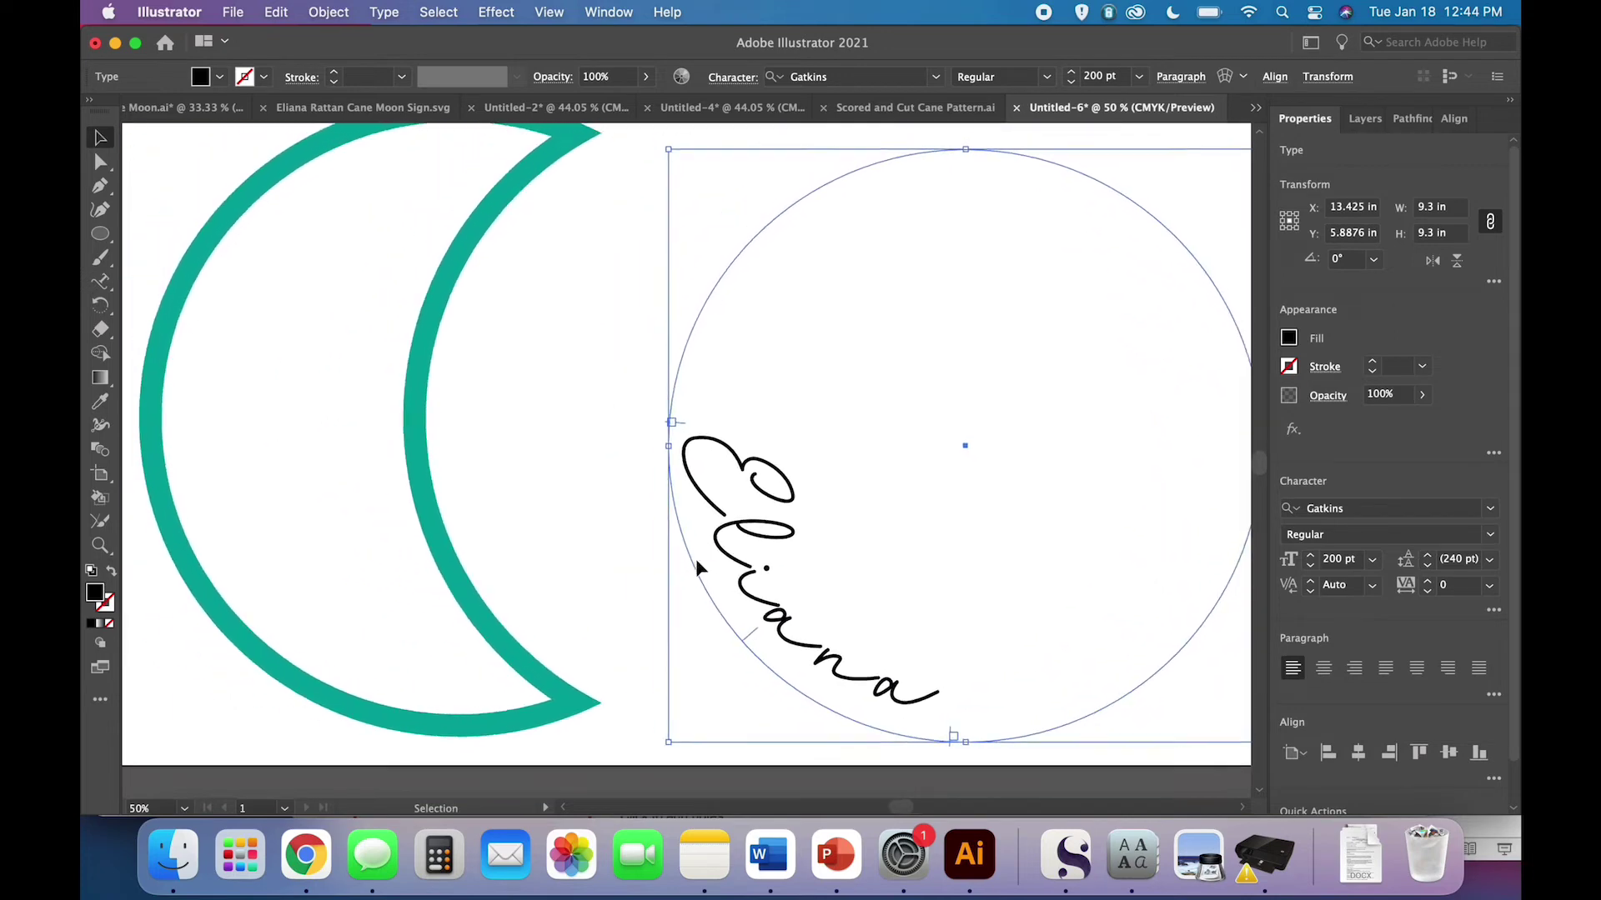
{"action": "scroll", "coordinate": [696, 559], "scroll_direction": "down", "scroll_amount": 1}
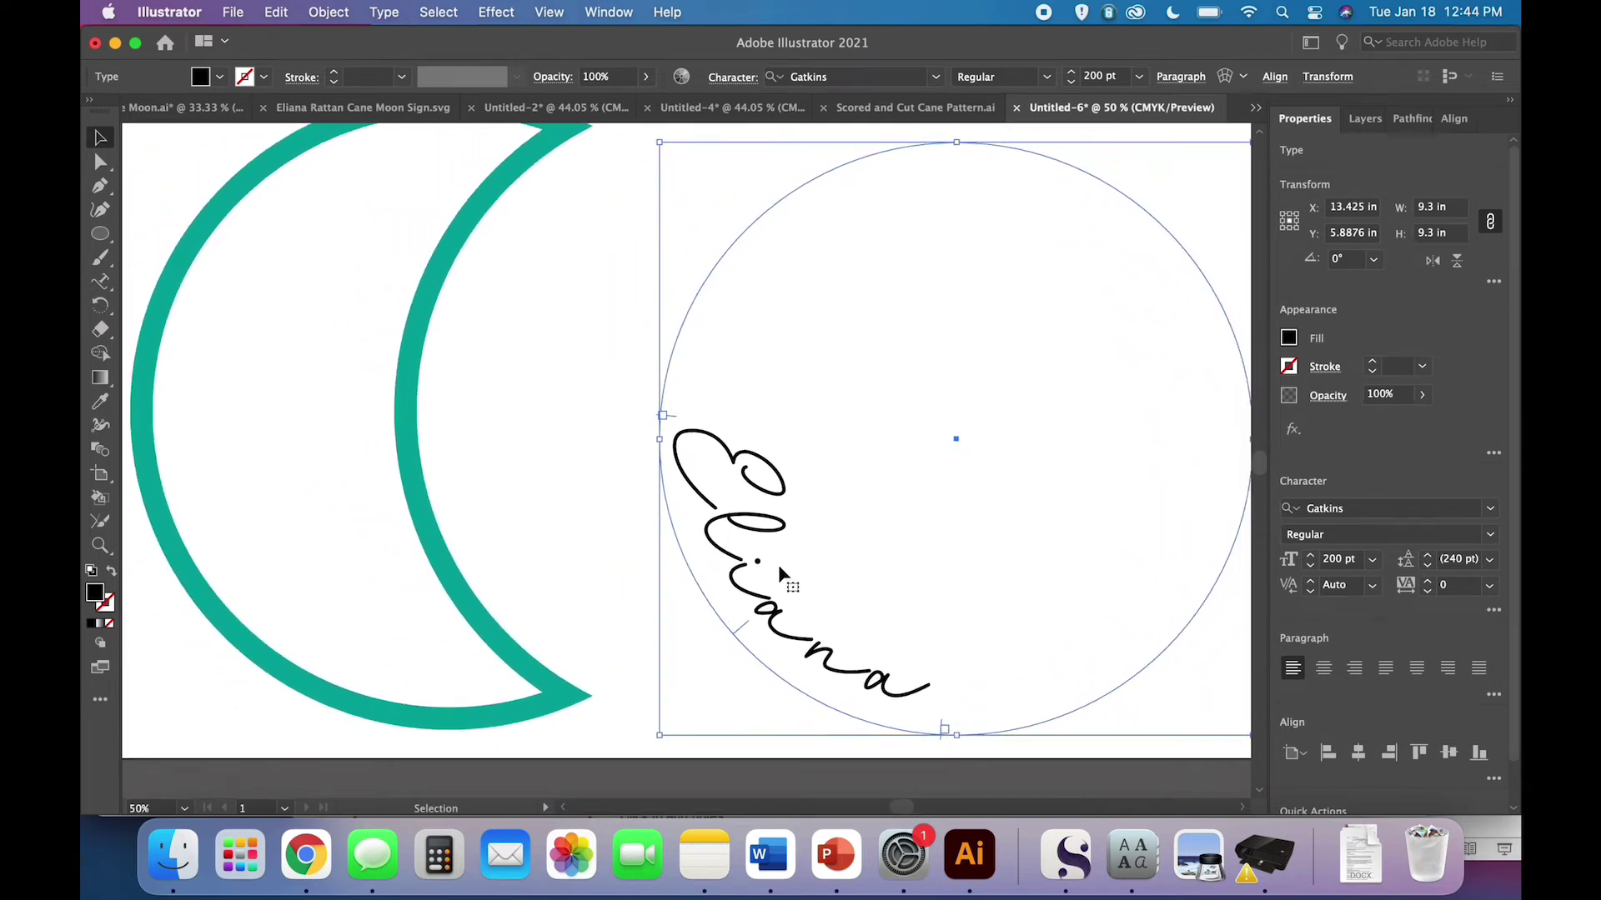
Adjust Eliana's start and end brackets so the whole word fits the lower-left arc
{"action": "left_click_drag", "start_coordinate": [947, 738], "coordinate": [1027, 733]}
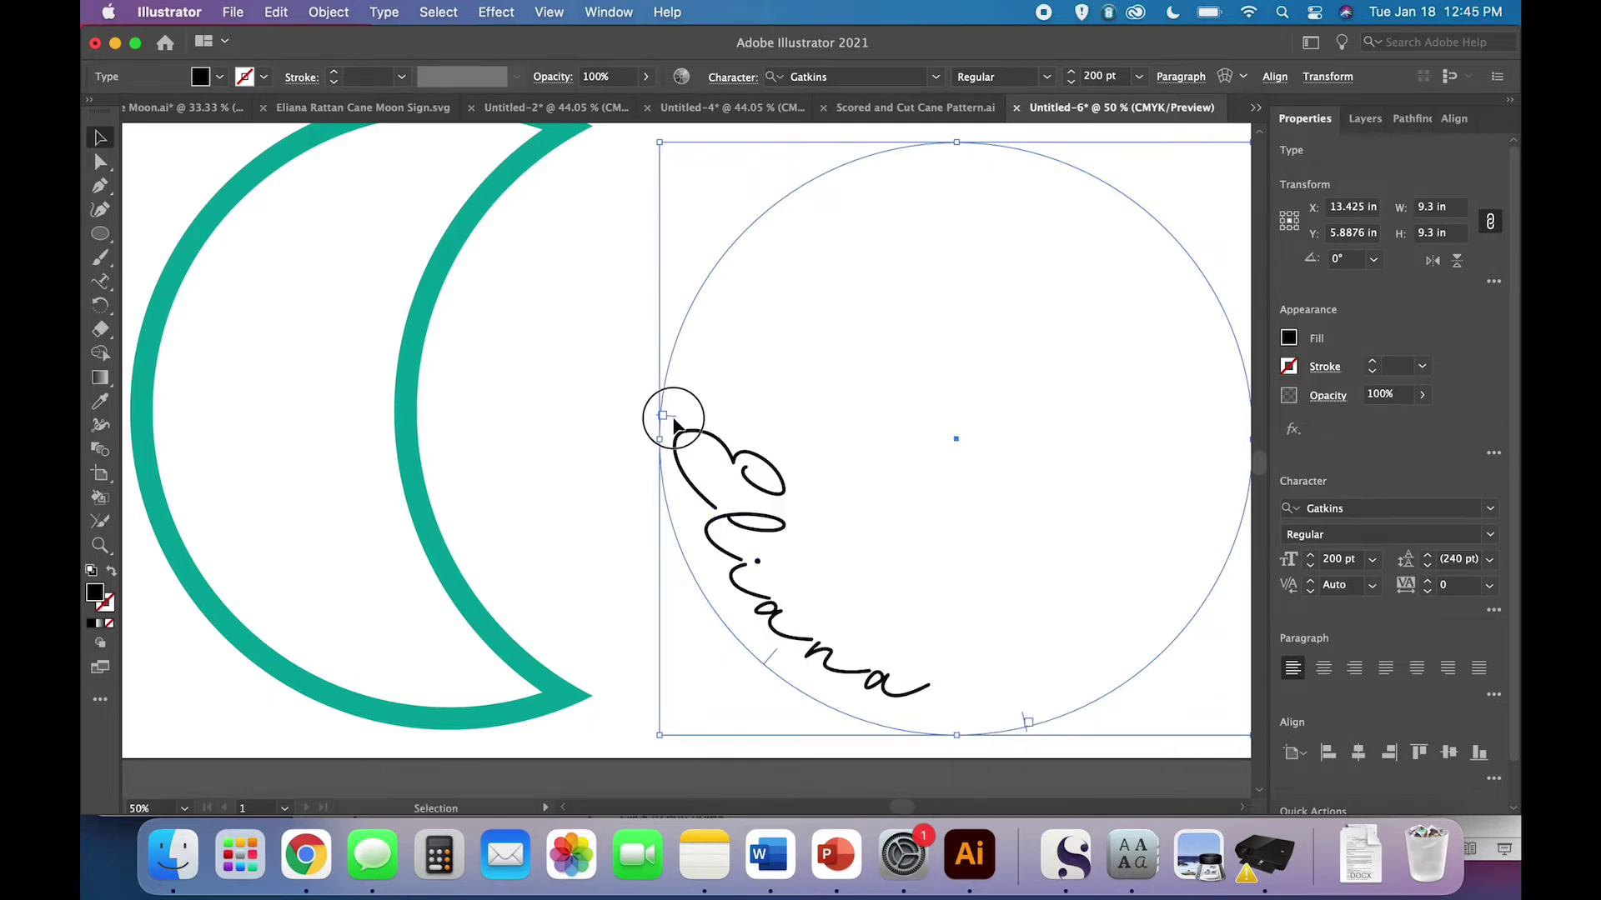
{"action": "left_click_drag", "start_coordinate": [674, 424], "coordinate": [689, 484]}
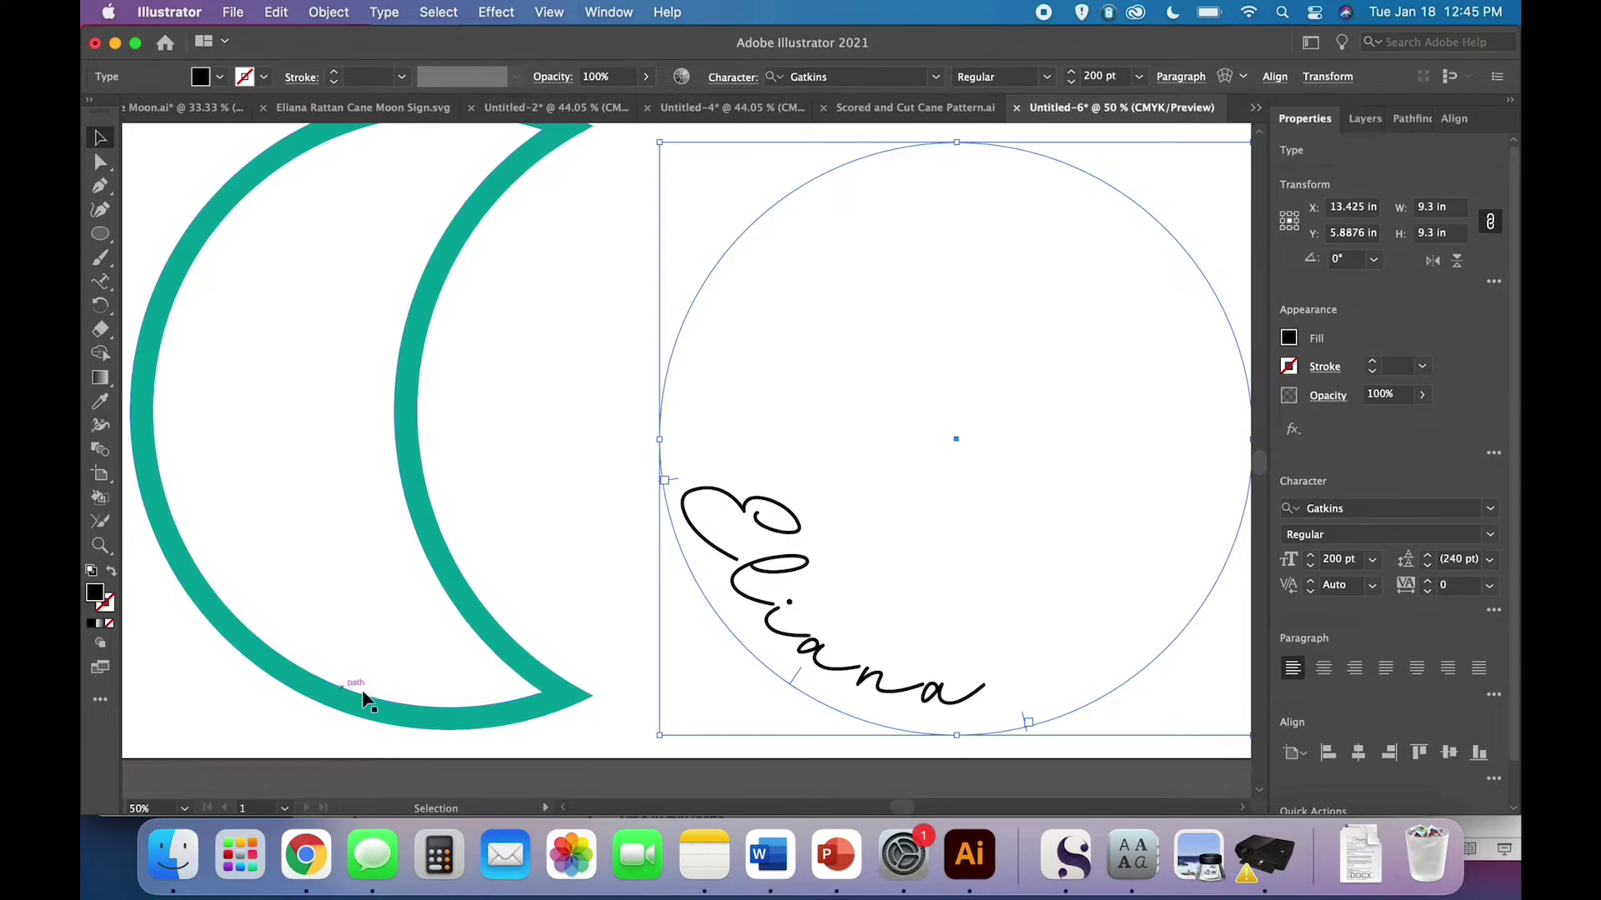
{"action": "scroll", "coordinate": [892, 562], "scroll_direction": "left", "scroll_amount": 5}
{"action": "left_click_drag", "start_coordinate": [1066, 606], "coordinate": [1119, 561]}
{"action": "scroll", "coordinate": [1051, 561], "scroll_direction": "right", "scroll_amount": 5}
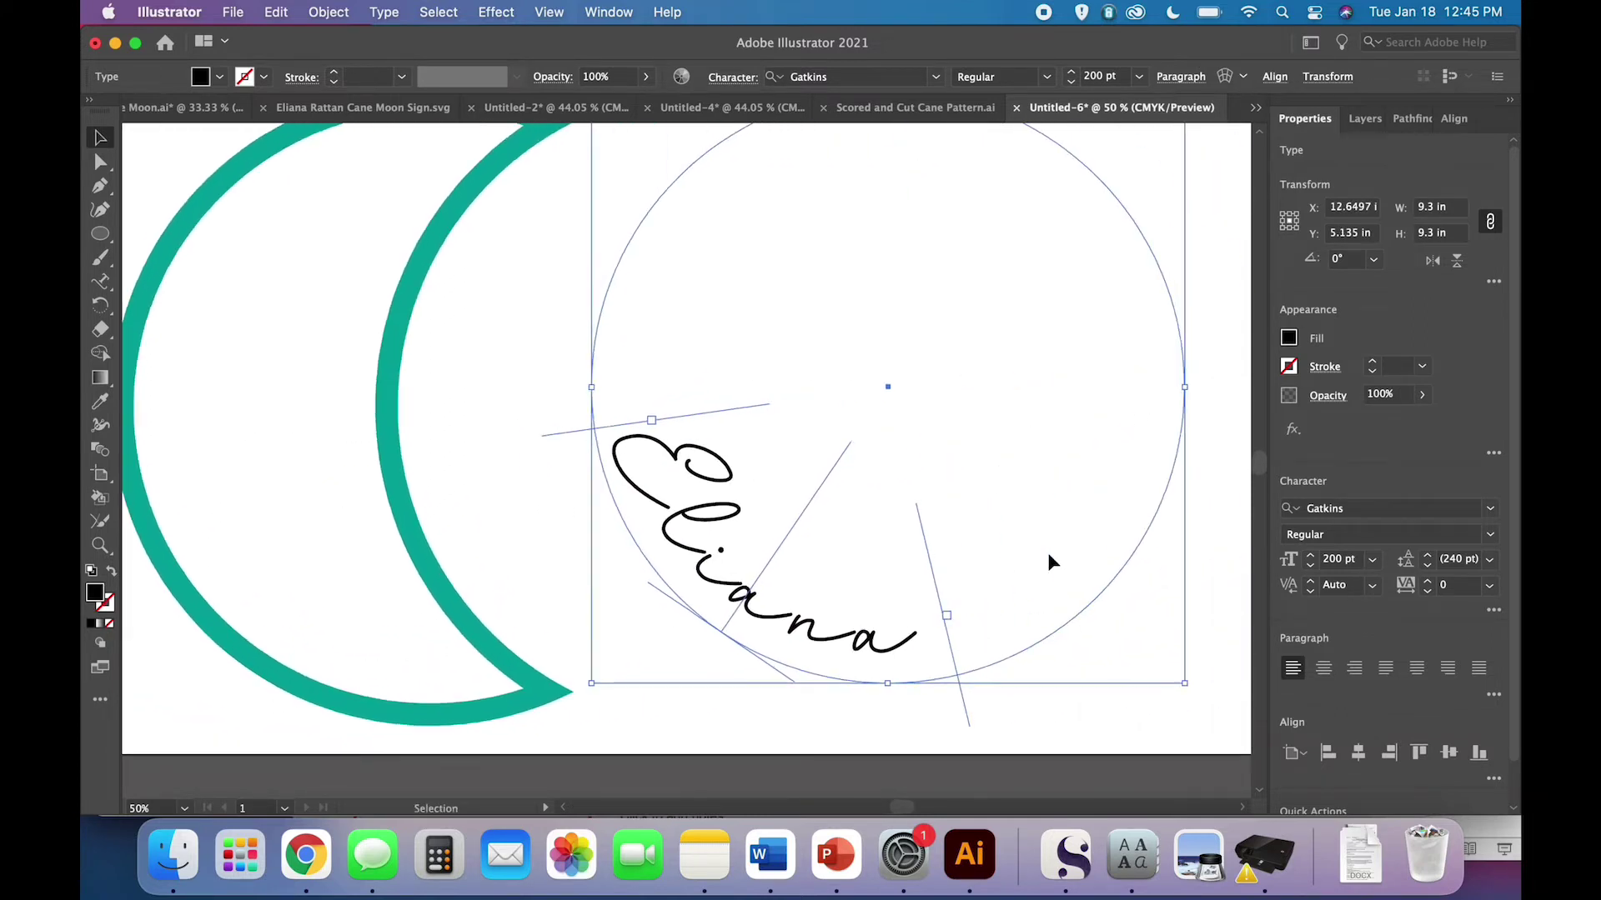
{"action": "scroll", "coordinate": [1050, 563], "scroll_direction": "right", "scroll_amount": 2}
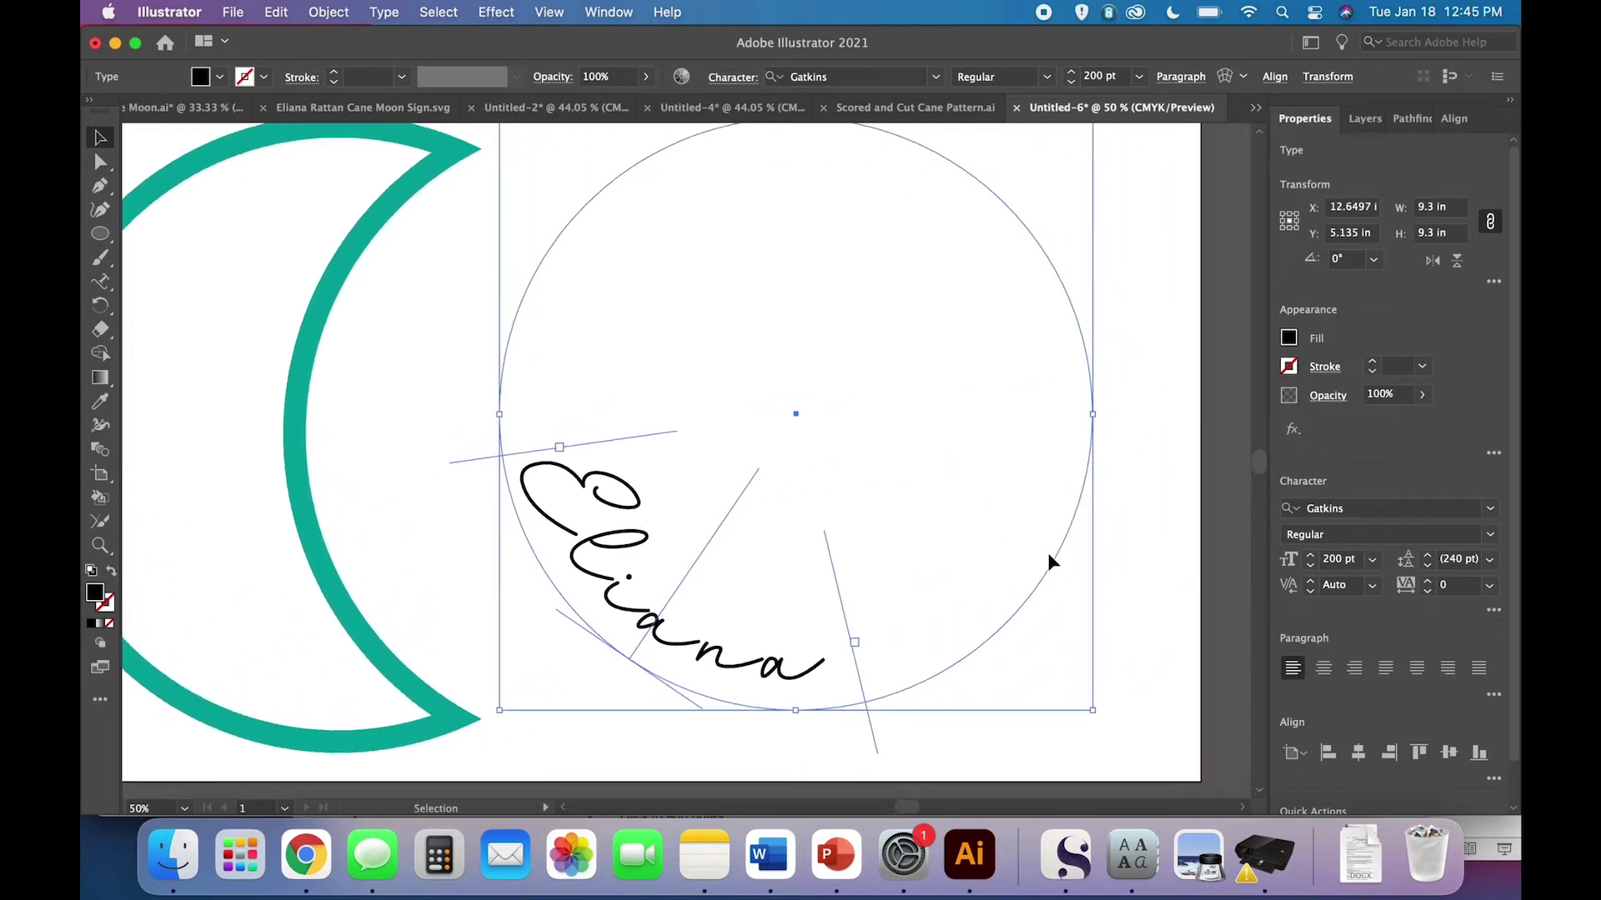
{"action": "left_click", "coordinate": [967, 597]}
{"action": "left_click", "coordinate": [756, 665]}
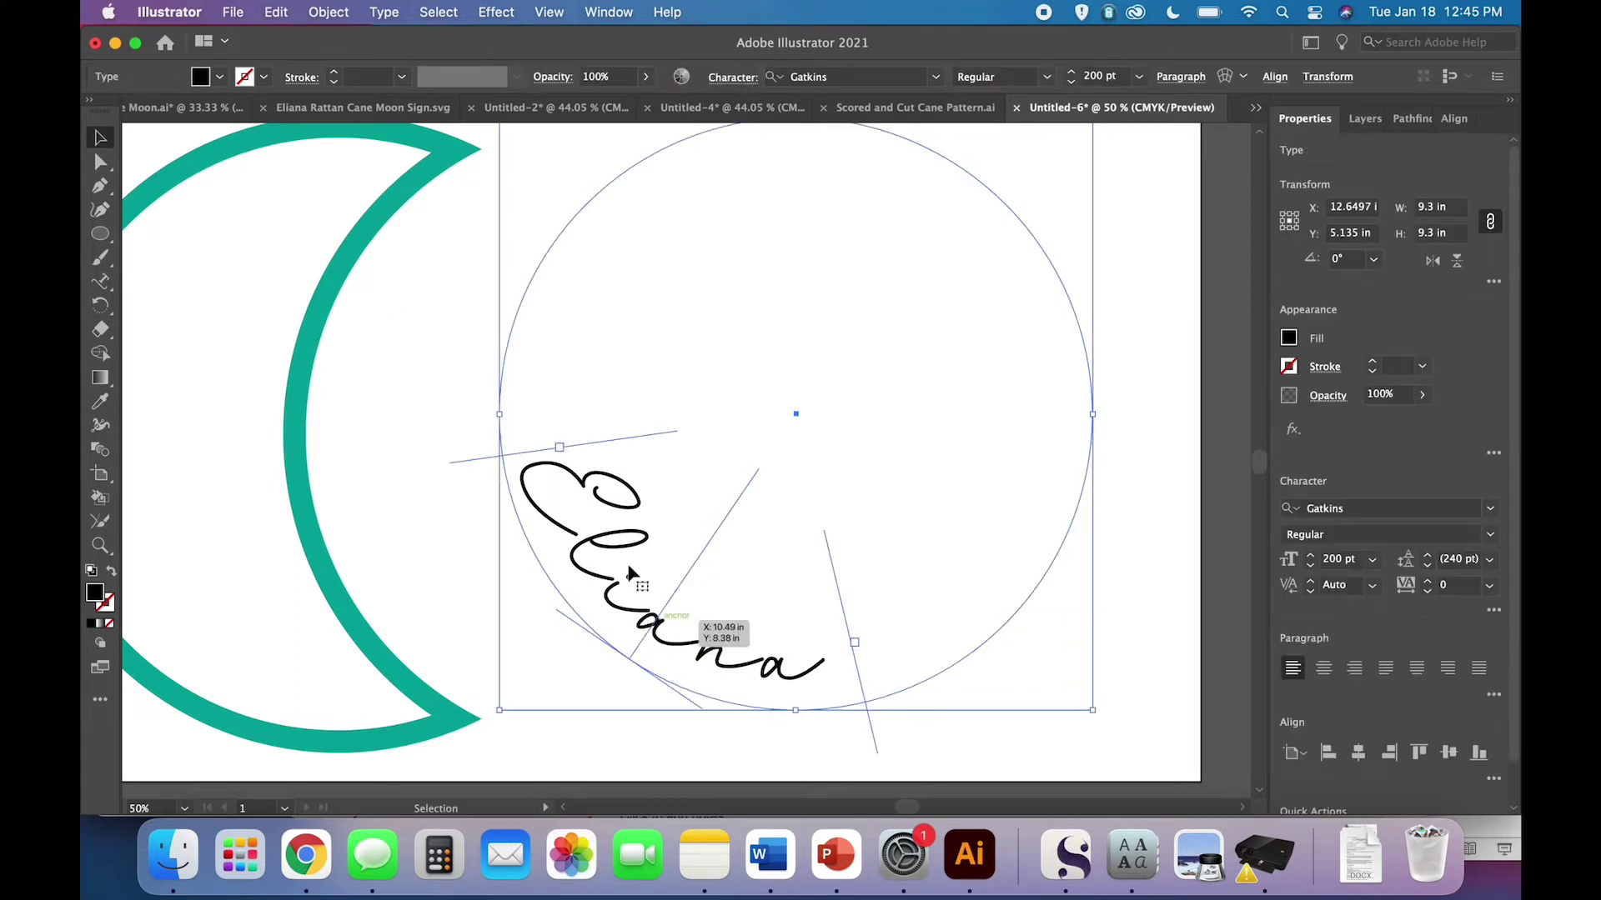
{"action": "left_click", "coordinate": [100, 281]}
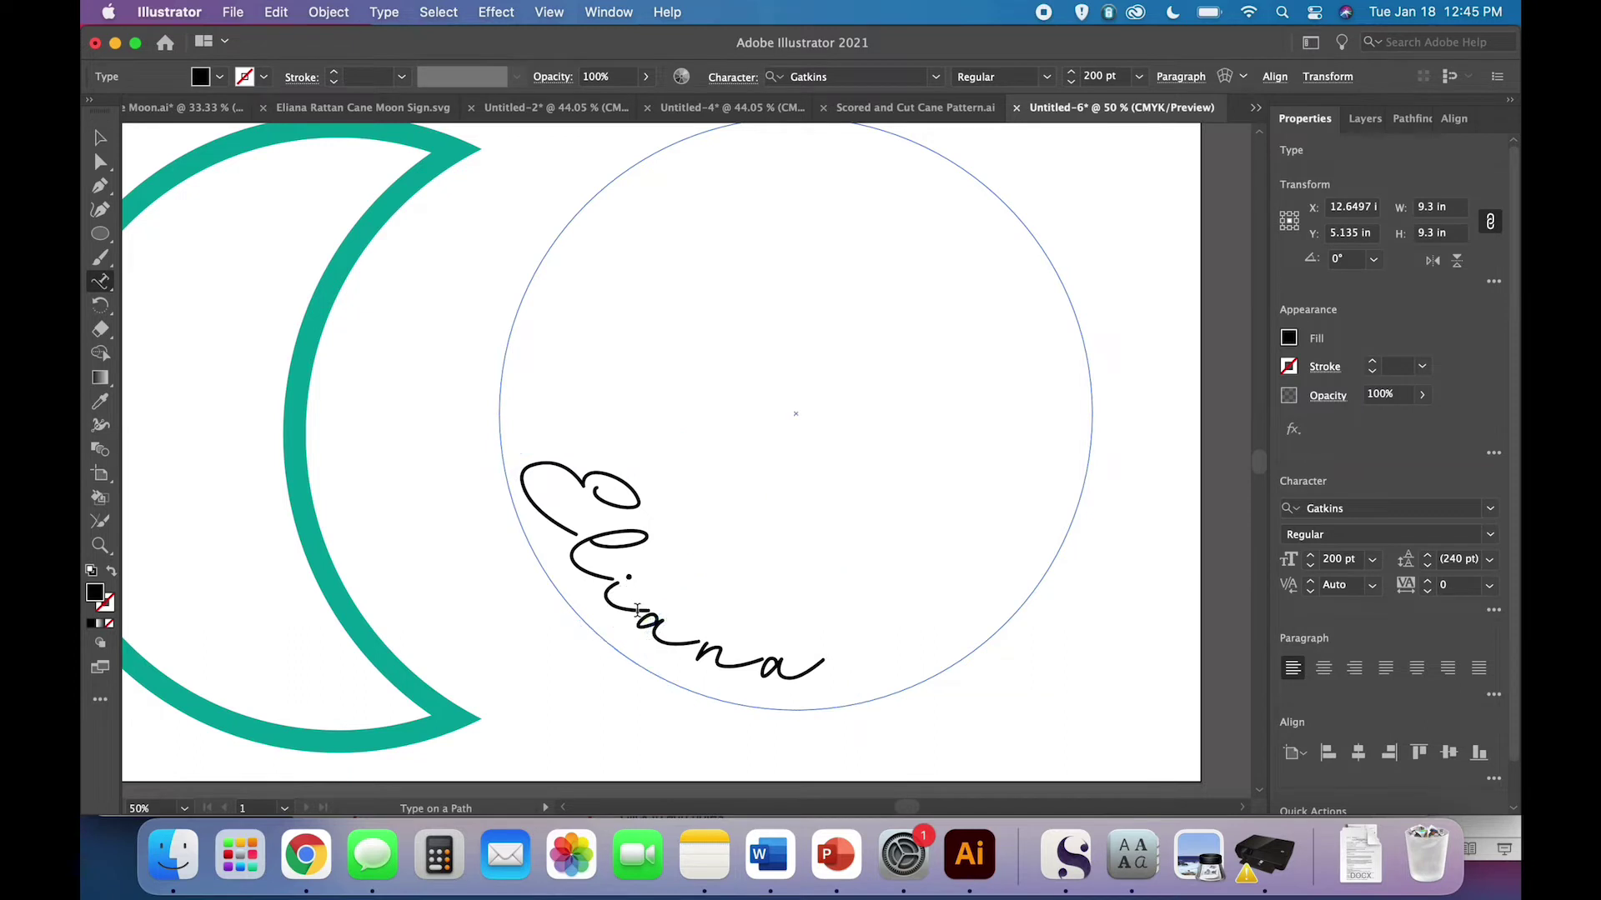
Tighten Eliana's tracking to -30, then deselect the path text
{"action": "double_click", "coordinate": [637, 611]}
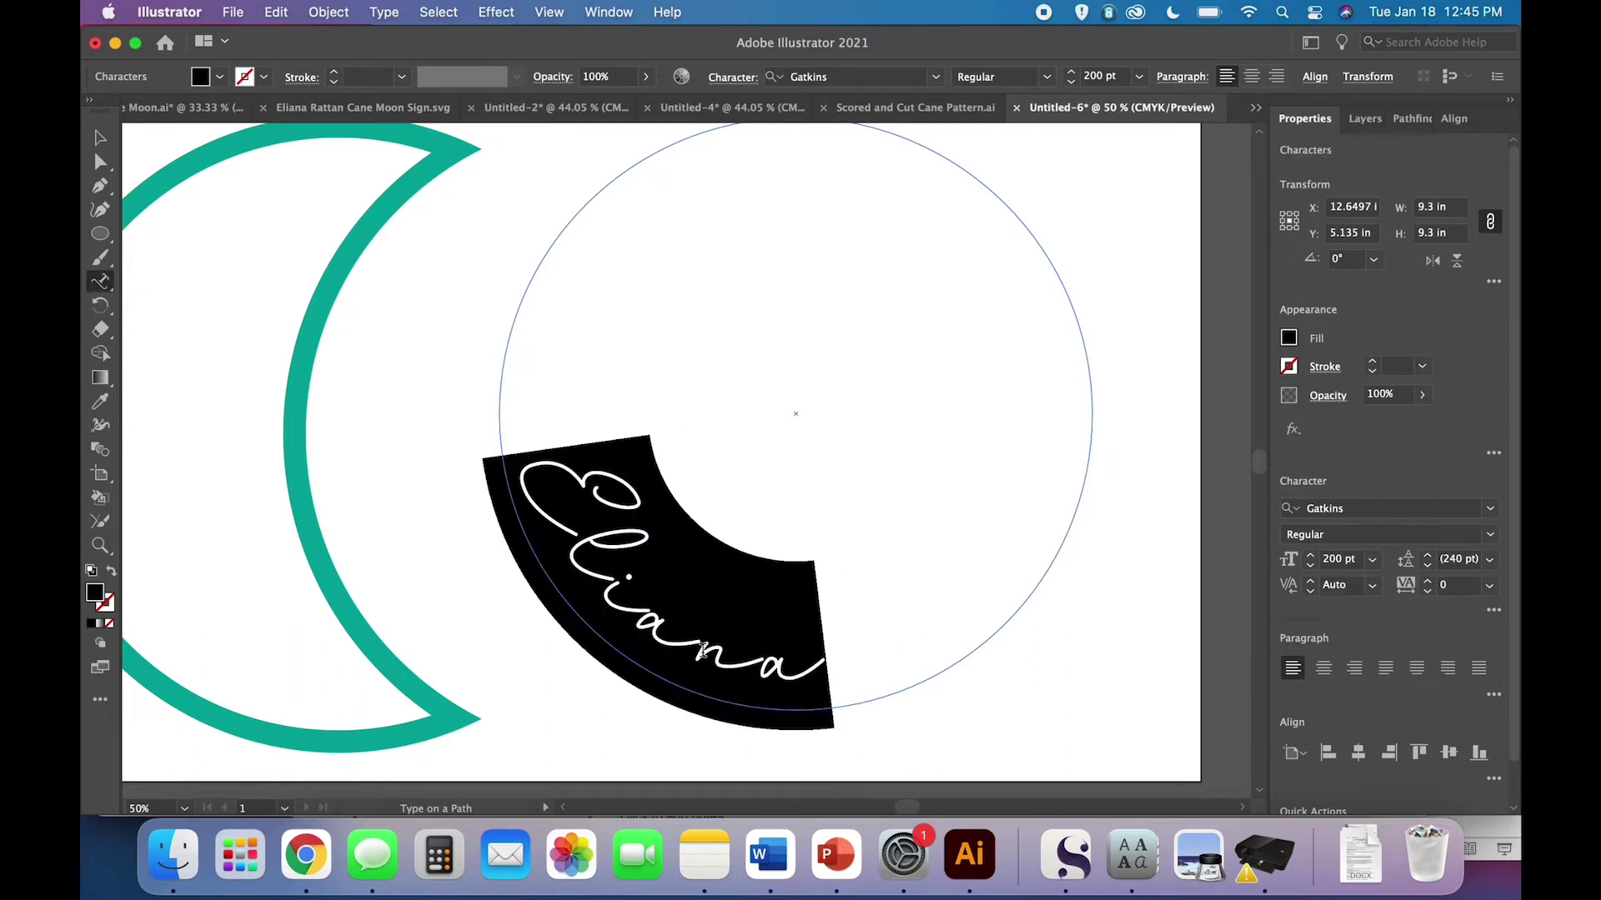
{"action": "scroll", "coordinate": [704, 651], "scroll_direction": "right", "scroll_amount": 3}
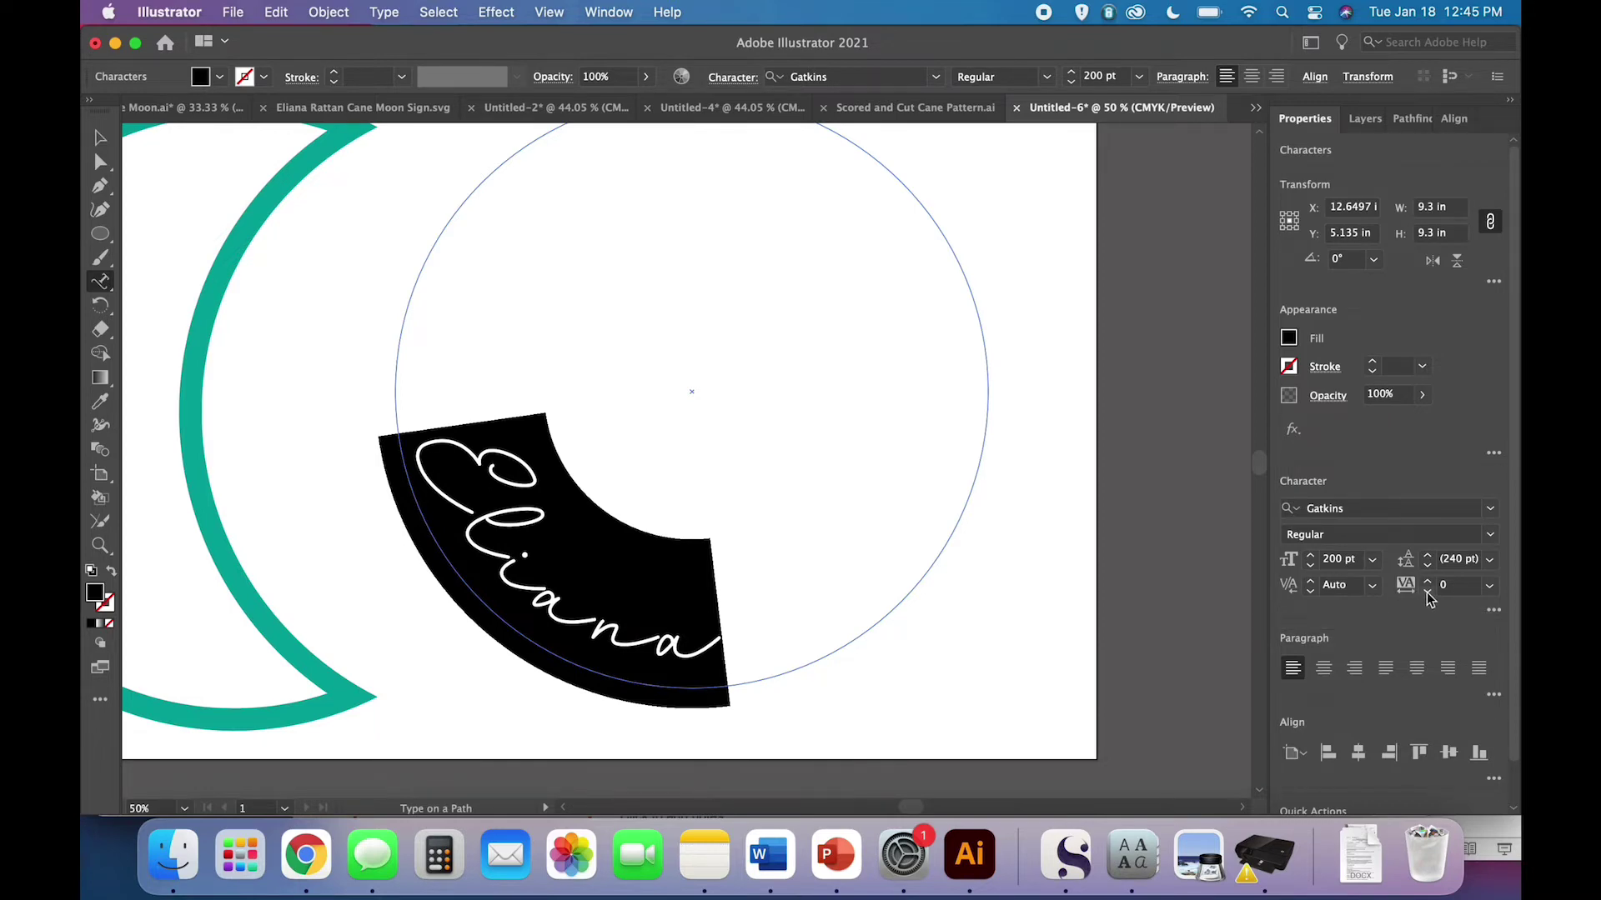
{"action": "left_click", "coordinate": [1428, 592]}
{"action": "left_click_drag", "start_coordinate": [1427, 593], "coordinate": [1427, 593]}
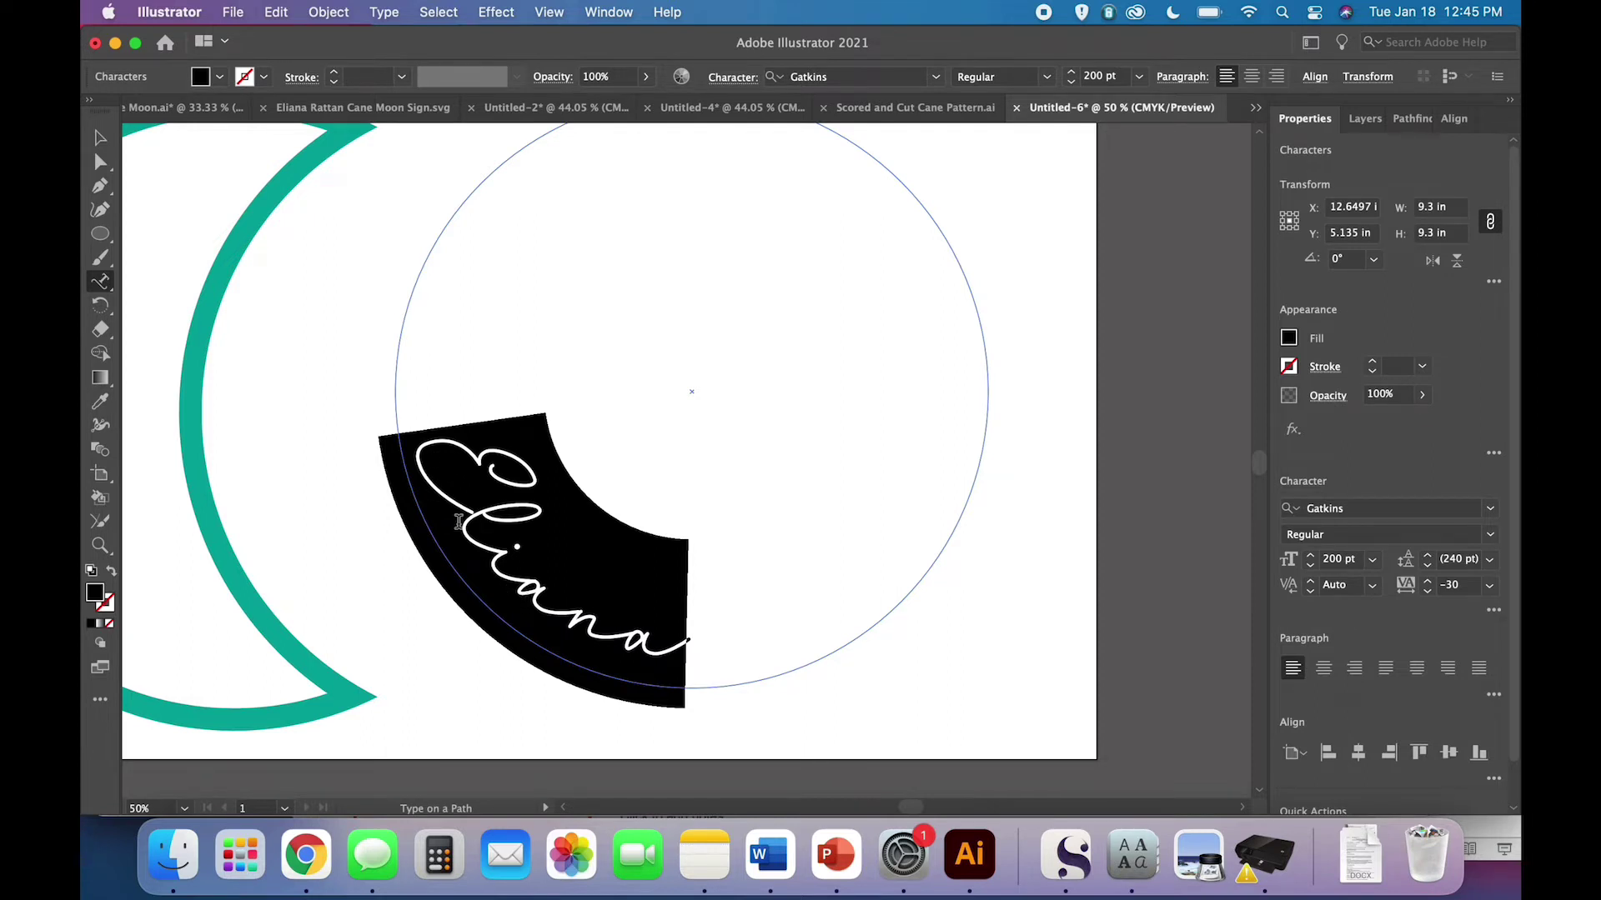
{"action": "left_click", "coordinate": [100, 138]}
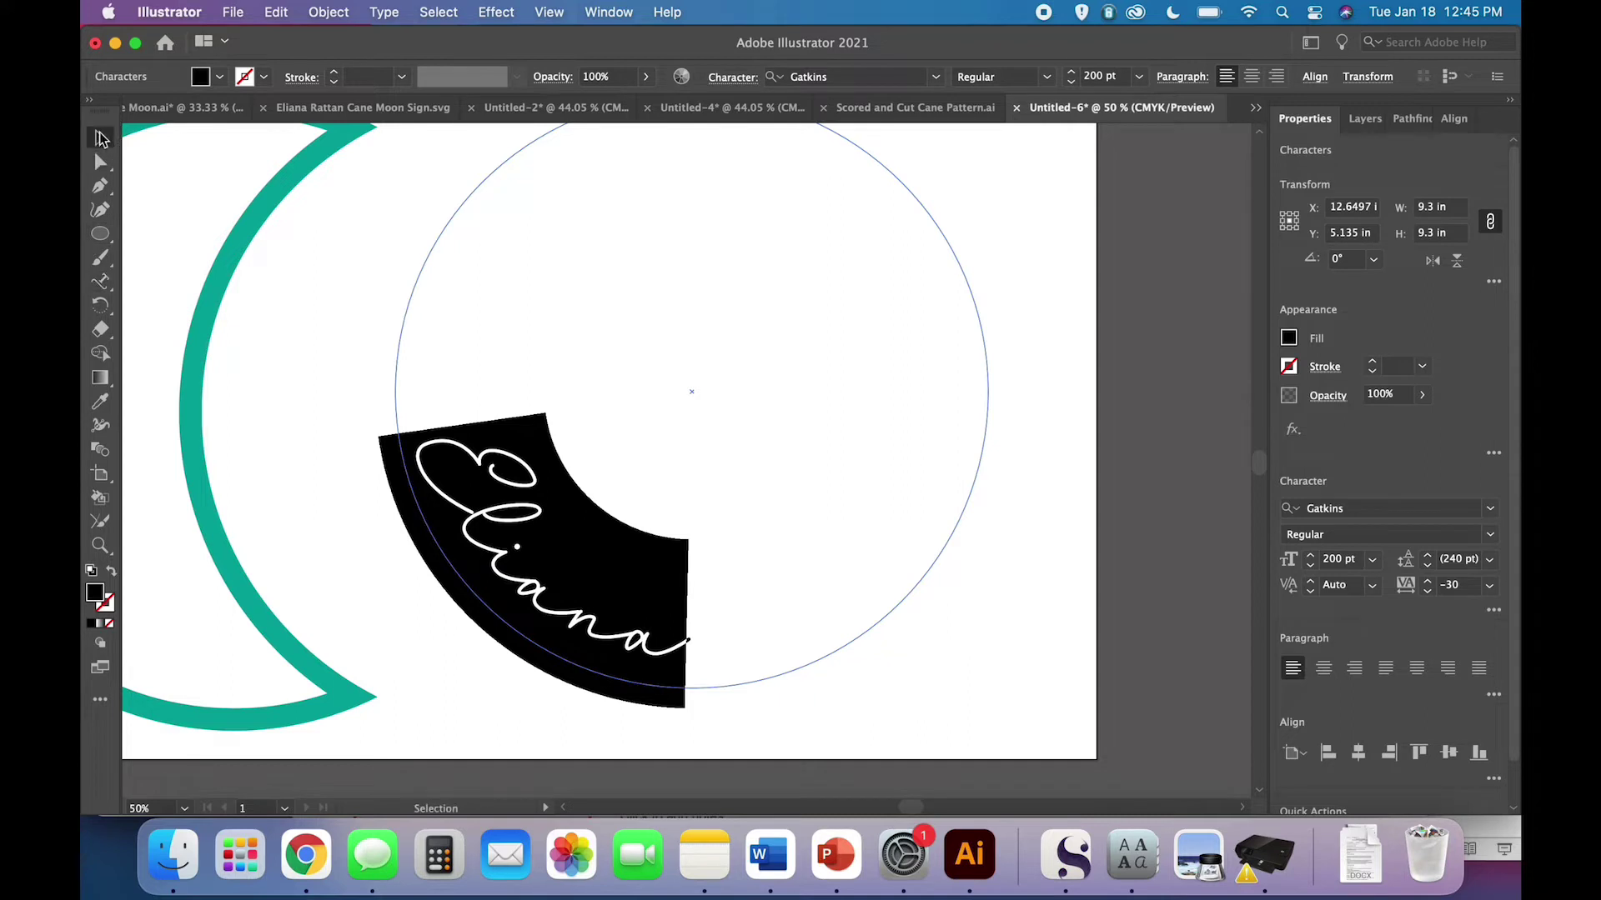
{"action": "left_click", "coordinate": [996, 619]}
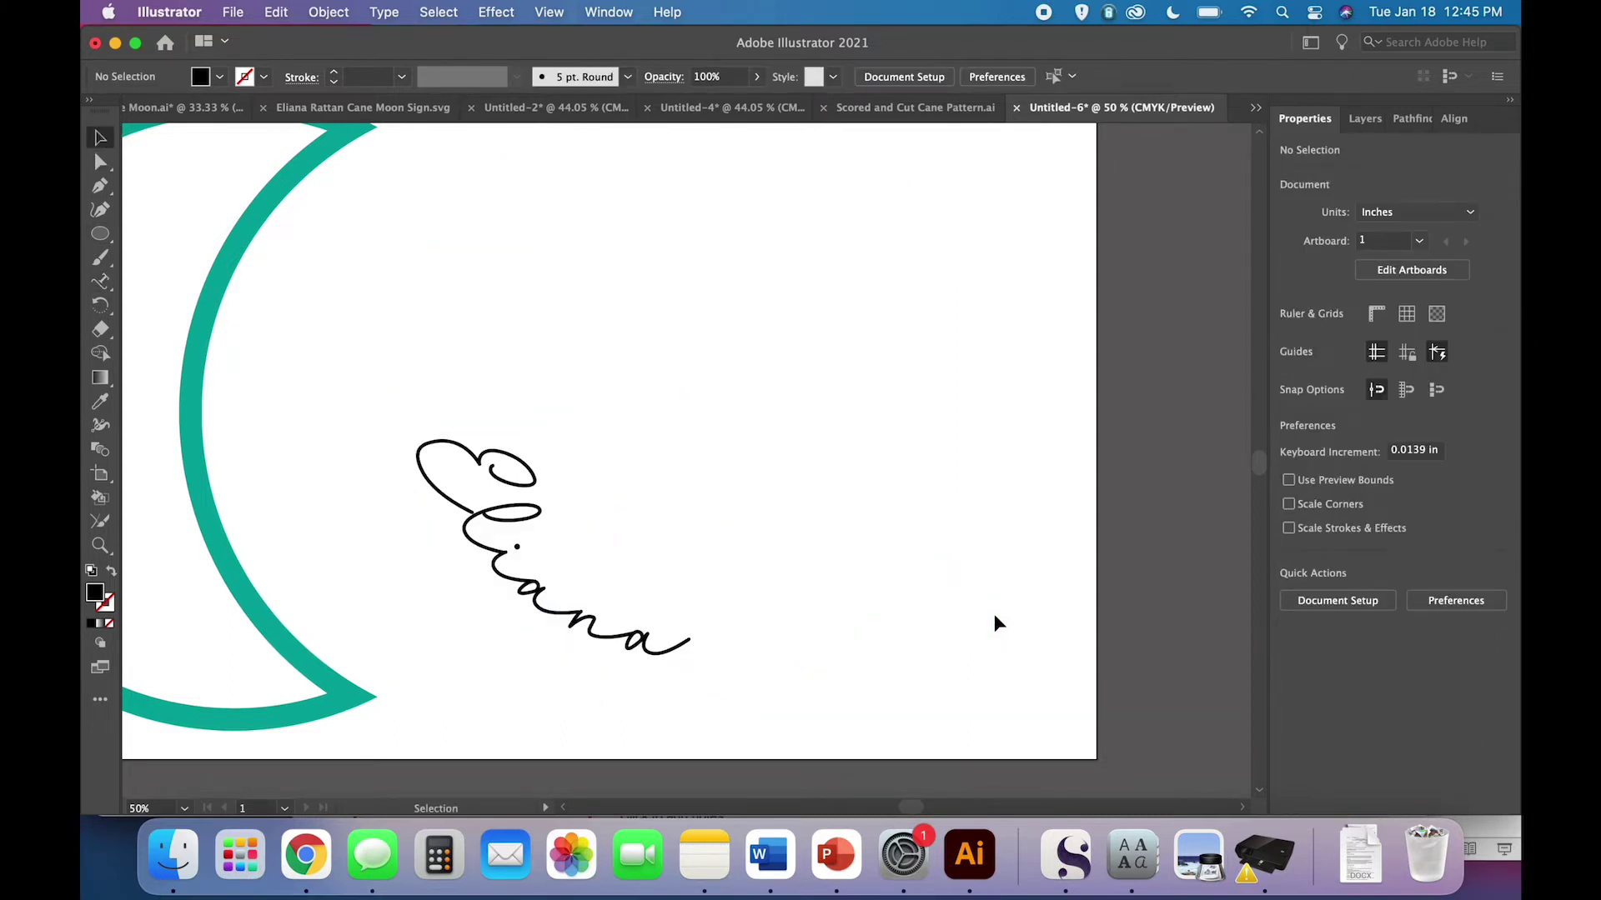
Convert the Eliana path text to outlines and unite the letters into one 4.3005 × 3.3869 in group
{"action": "scroll", "coordinate": [994, 614], "scroll_direction": "left", "scroll_amount": 10}
{"action": "scroll", "coordinate": [993, 614], "scroll_direction": "up", "scroll_amount": 2}
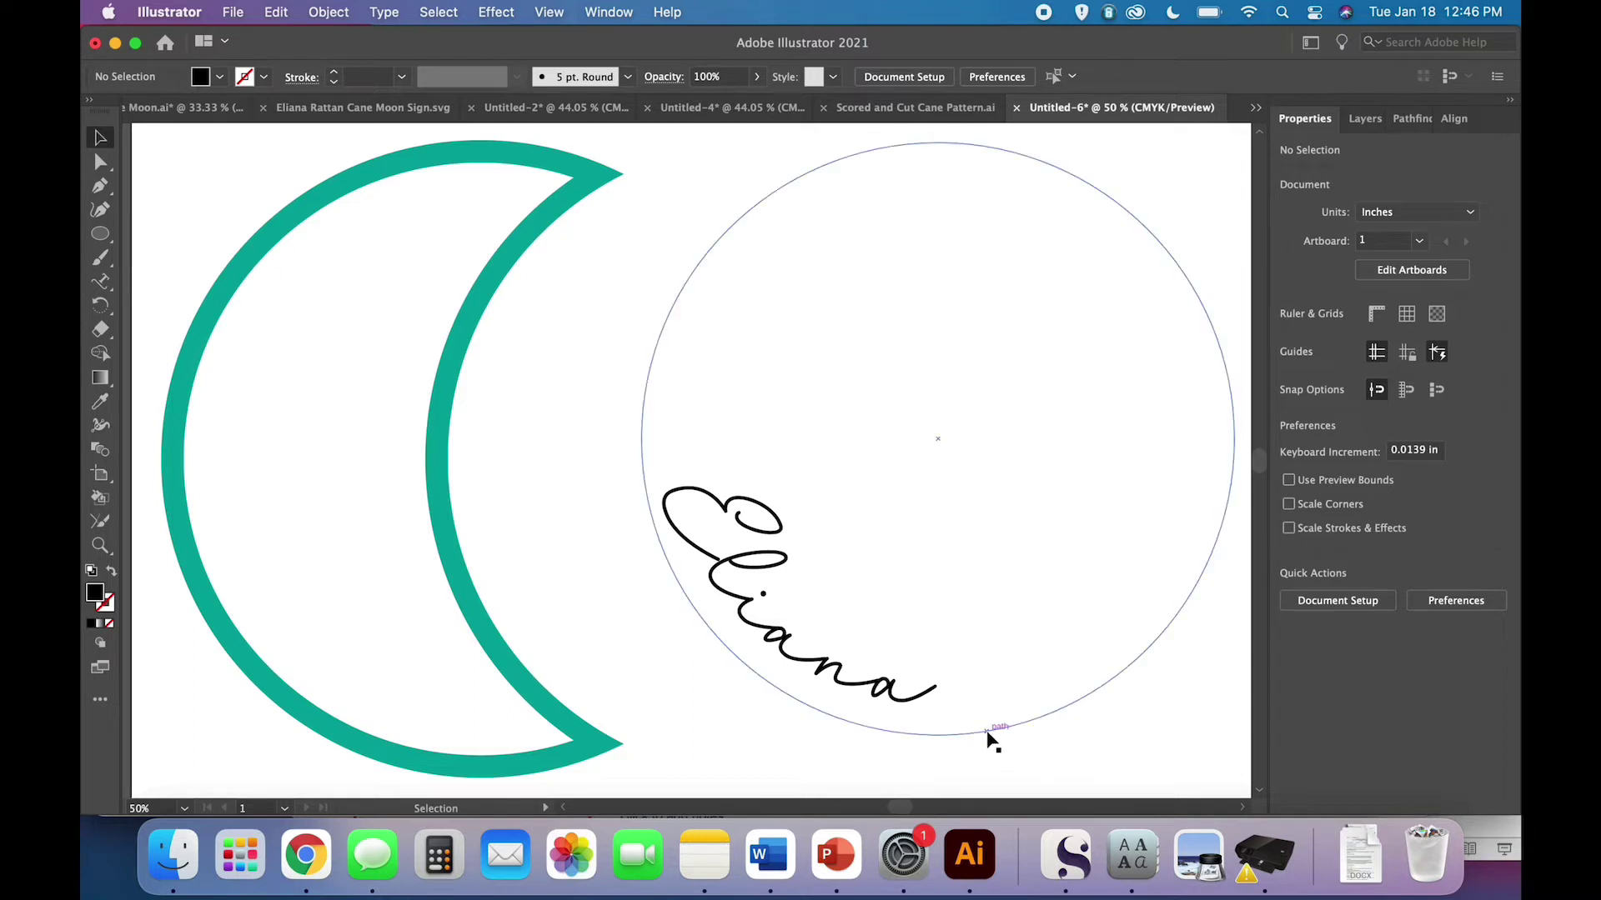
{"action": "left_click", "coordinate": [816, 667]}
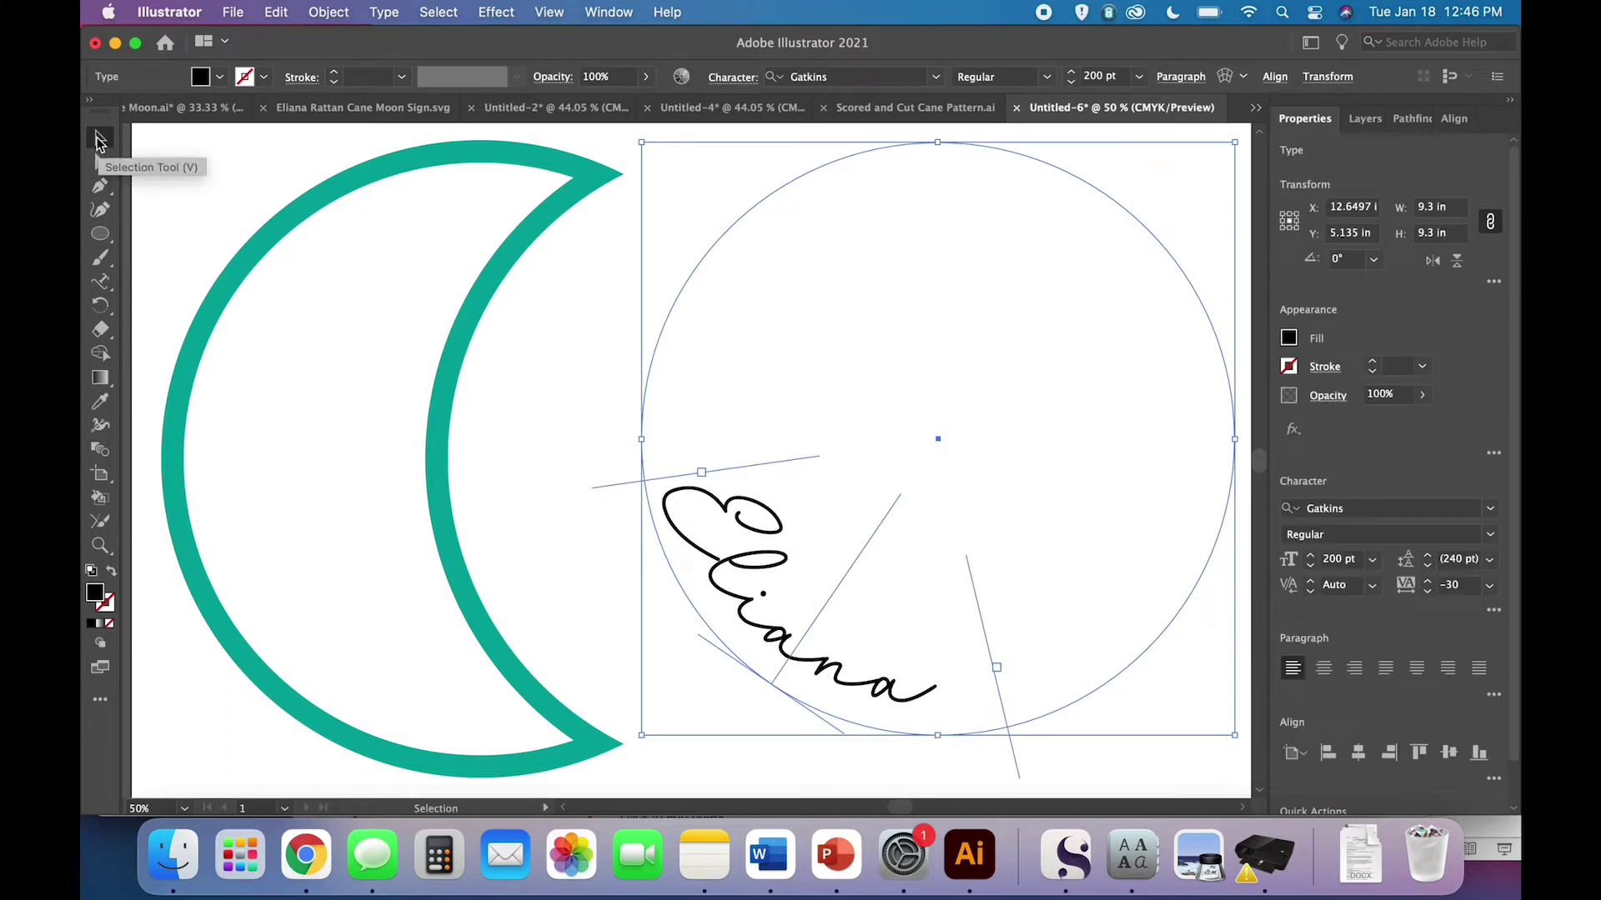
{"action": "right_click", "coordinate": [837, 677]}
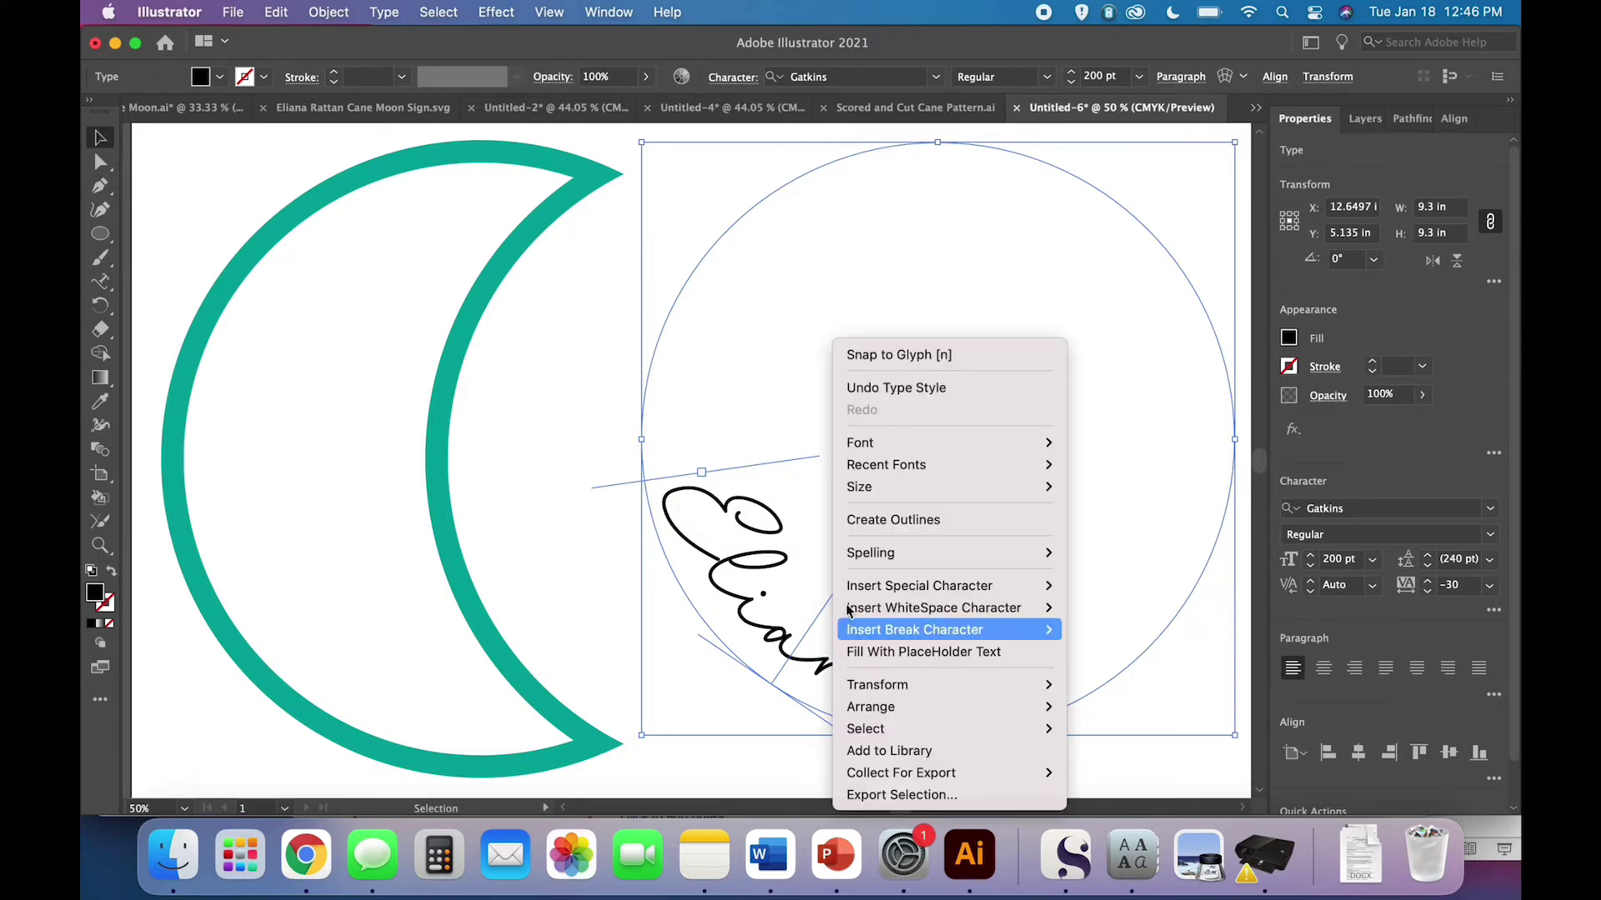
{"action": "left_click", "coordinate": [872, 523]}
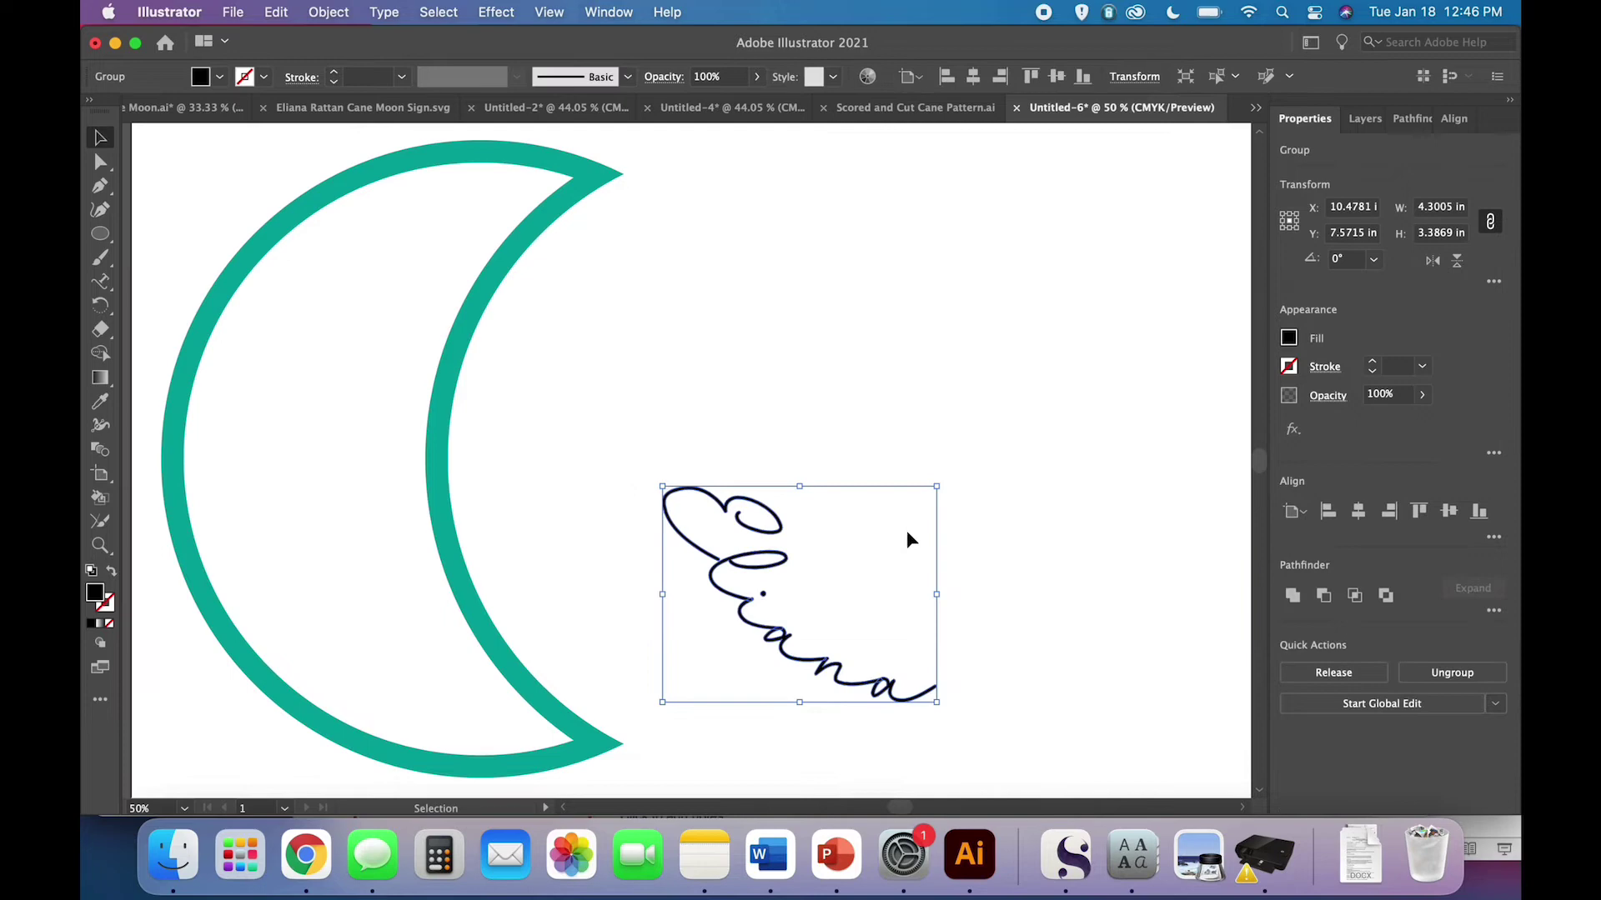
{"action": "left_click", "coordinate": [1292, 597]}
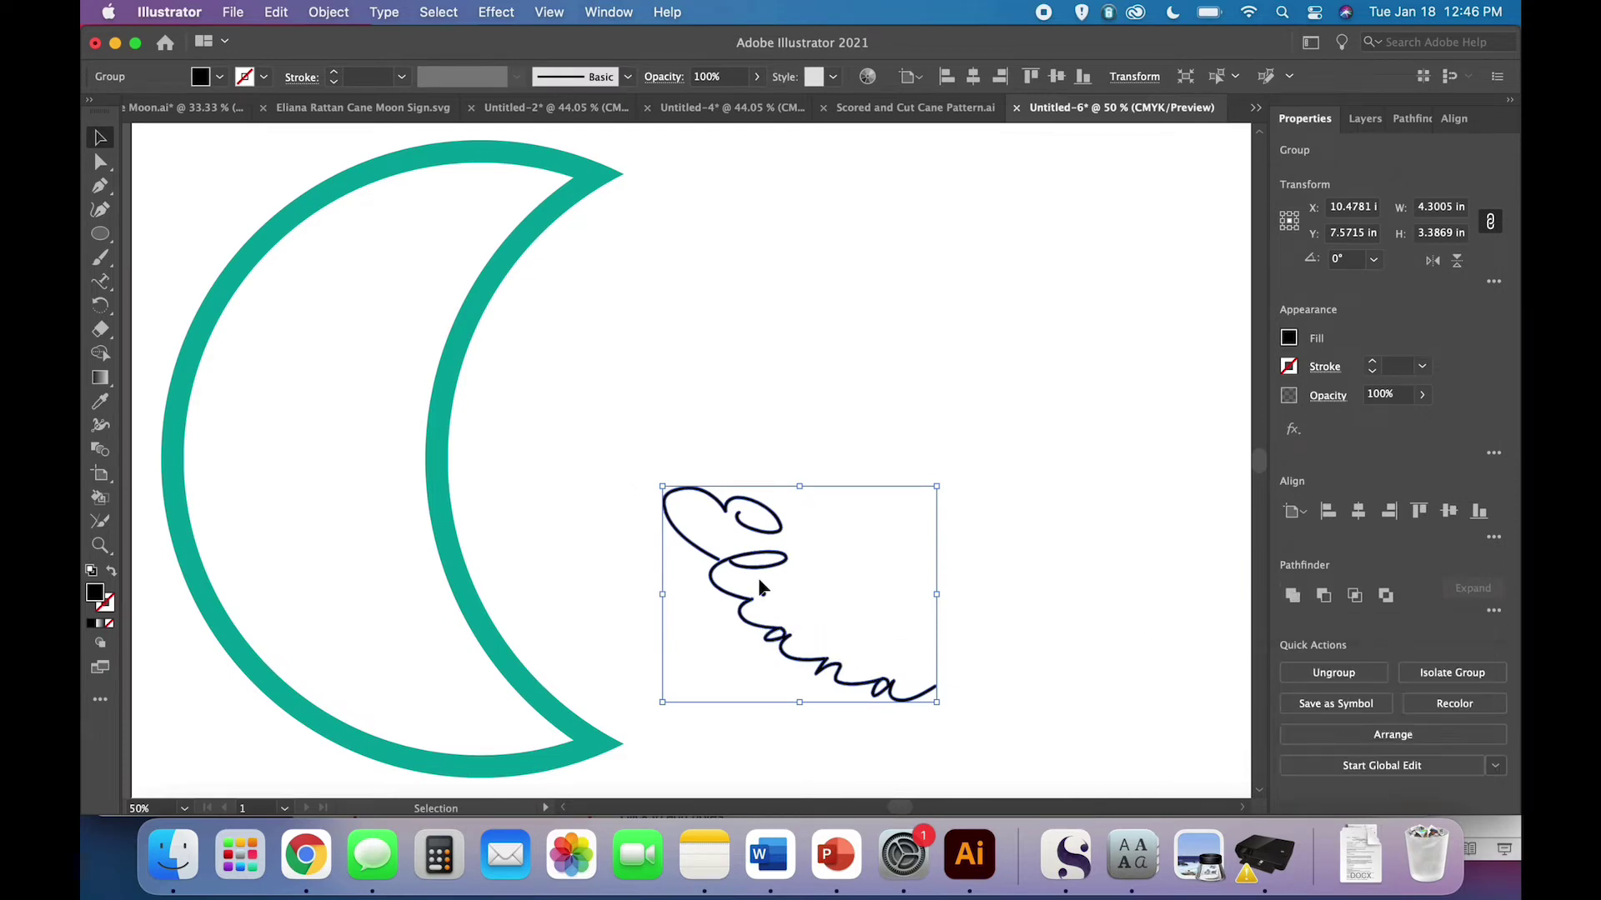
{"action": "left_click", "coordinate": [727, 733]}
Ungroup the outlined Eliana letters via Object > Ungroup
{"action": "left_click", "coordinate": [700, 548]}
{"action": "key", "text": "super+equal"}
{"action": "key", "text": "super+equal"}
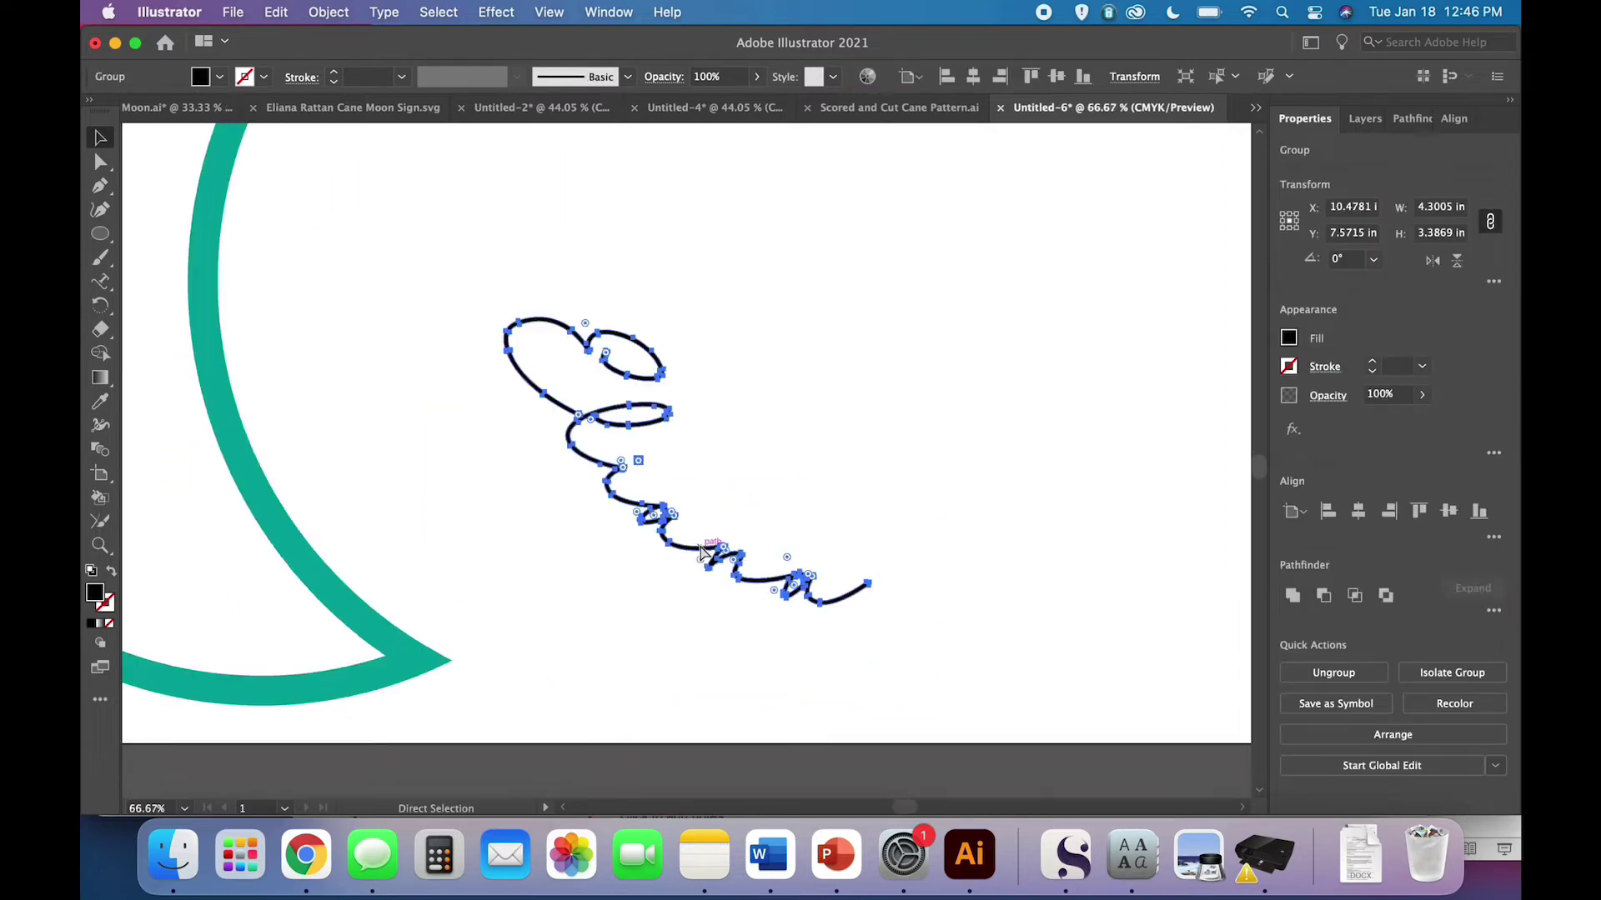
{"action": "scroll", "coordinate": [699, 543], "scroll_direction": "up", "scroll_amount": 2}
{"action": "scroll", "coordinate": [698, 544], "scroll_direction": "left", "scroll_amount": 2}
{"action": "left_click", "coordinate": [559, 451]}
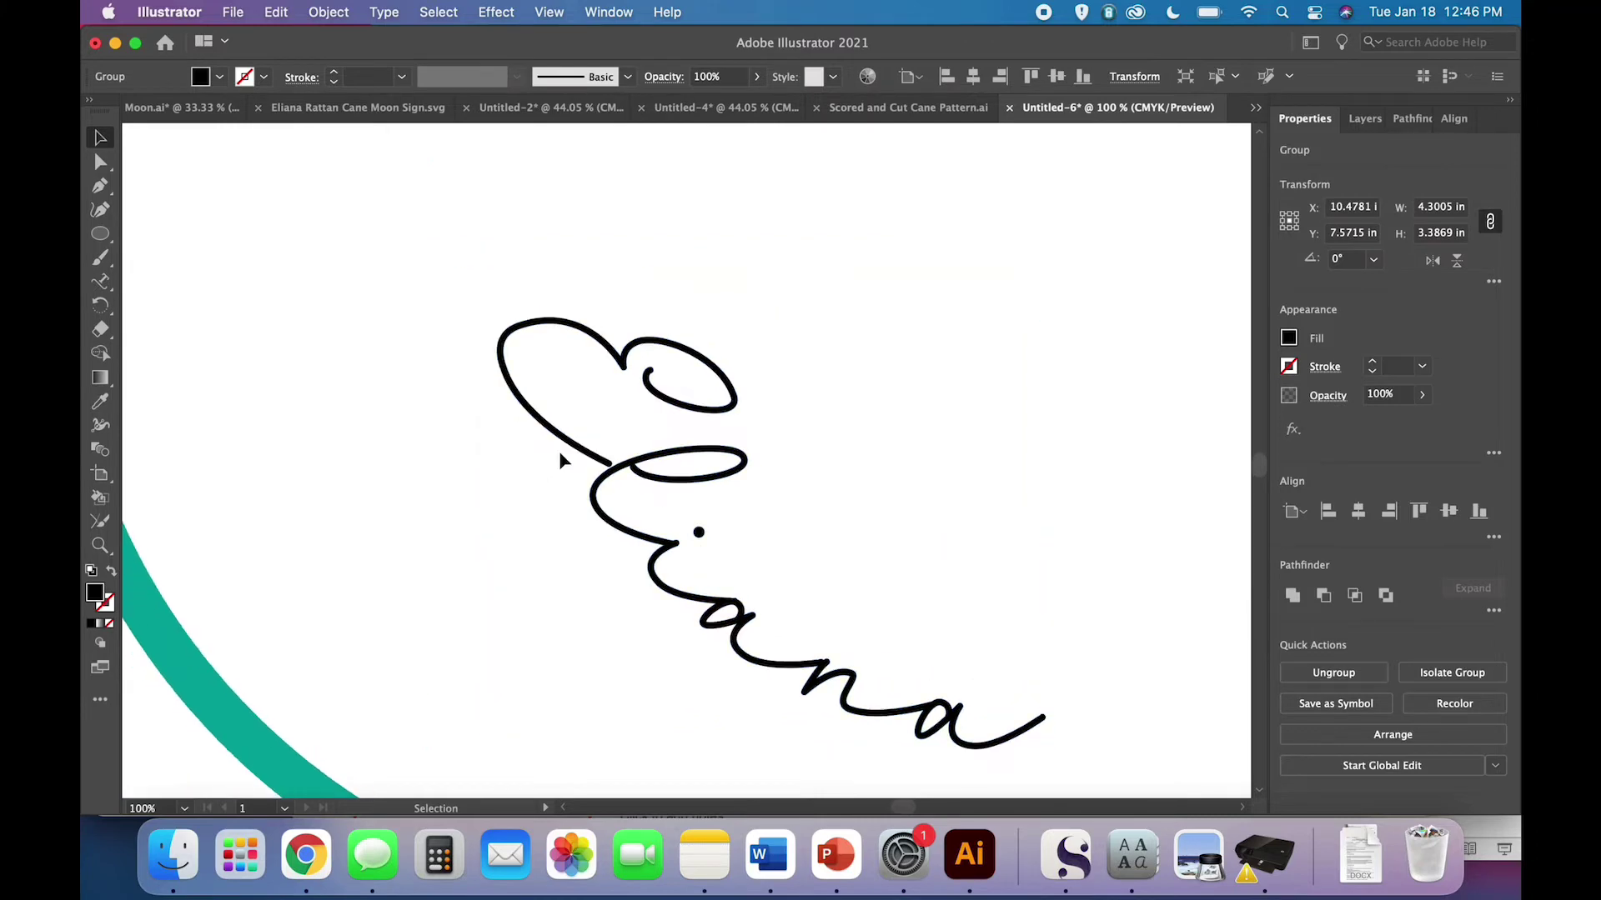
{"action": "left_click", "coordinate": [561, 447]}
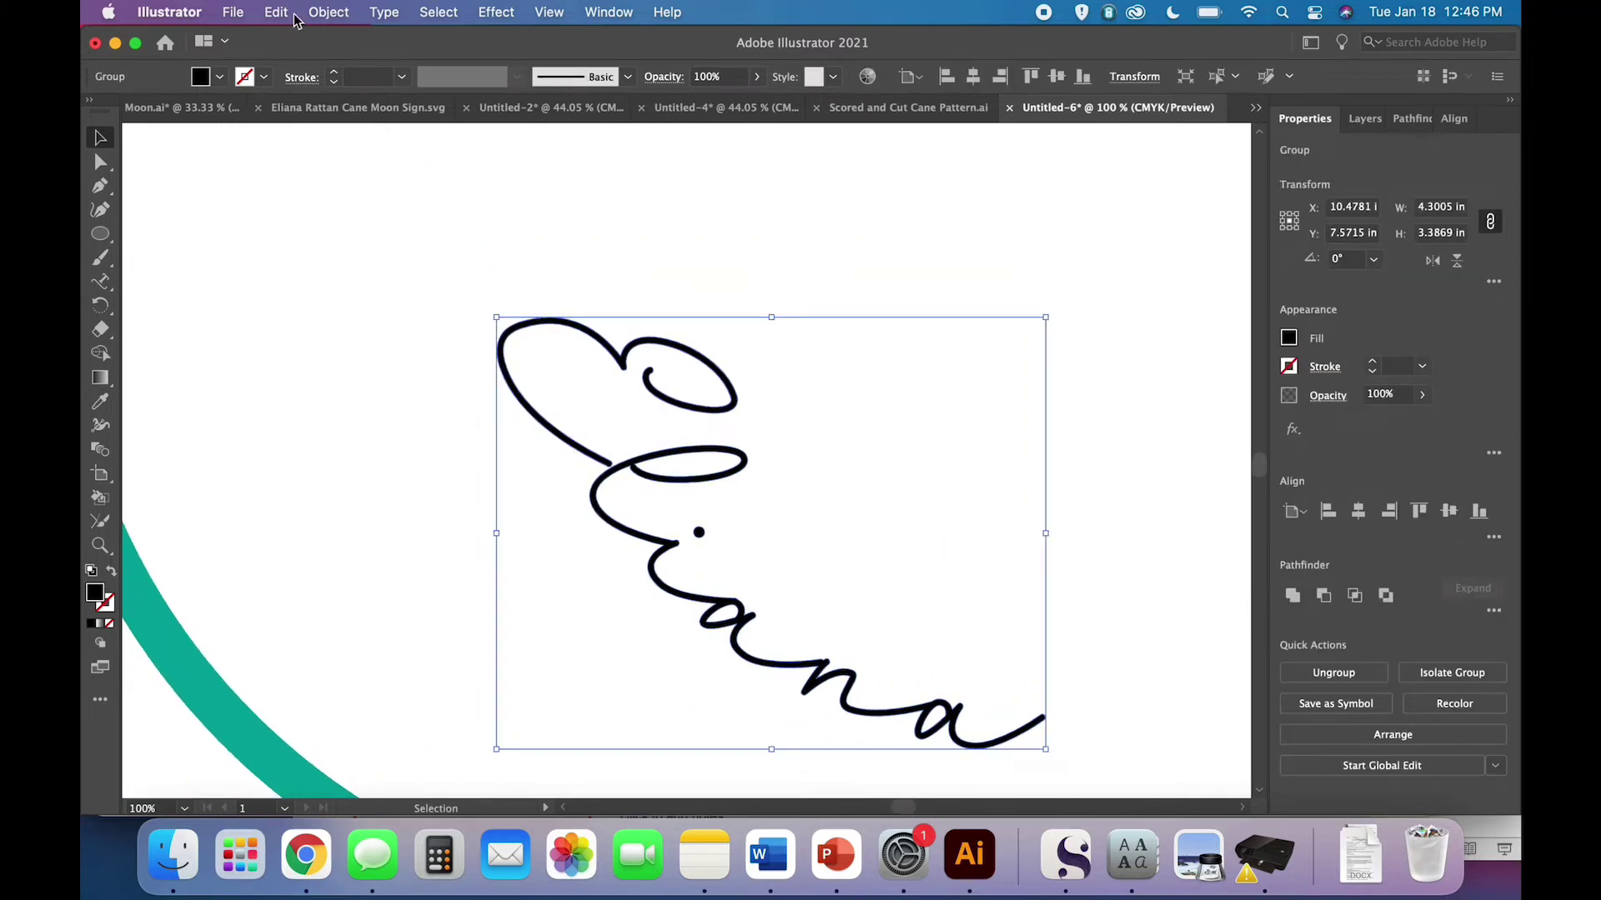
{"action": "left_click", "coordinate": [328, 11]}
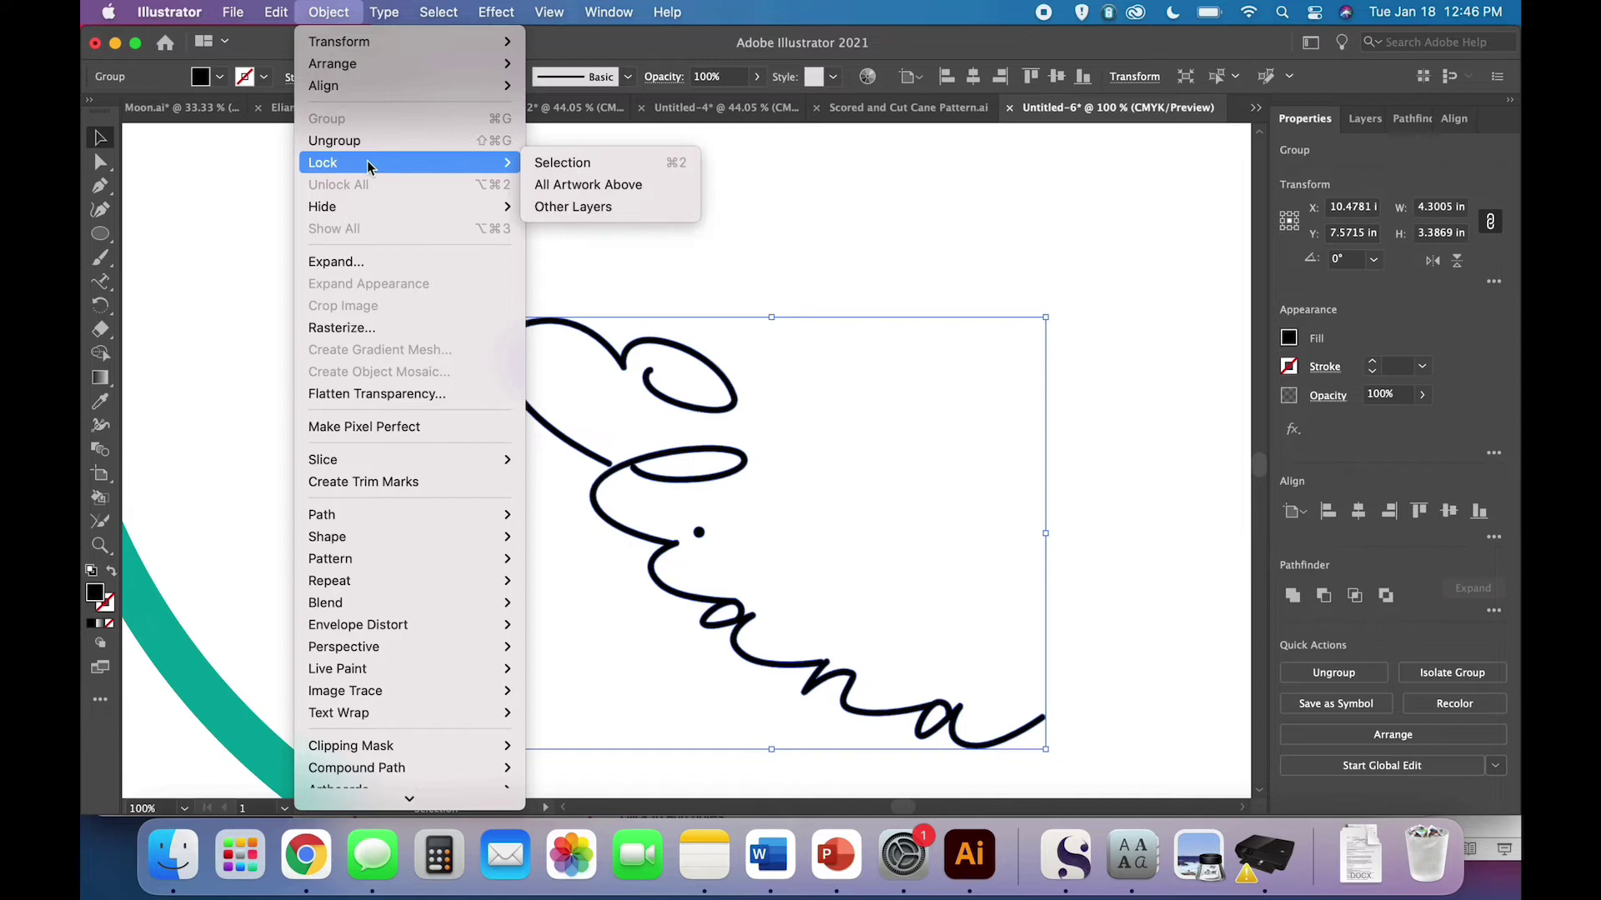
{"action": "left_click", "coordinate": [363, 141]}
Marquee-select all Eliana letters, group them, and drag the group onto the moon's lower-left edge
{"action": "left_click", "coordinate": [648, 232]}
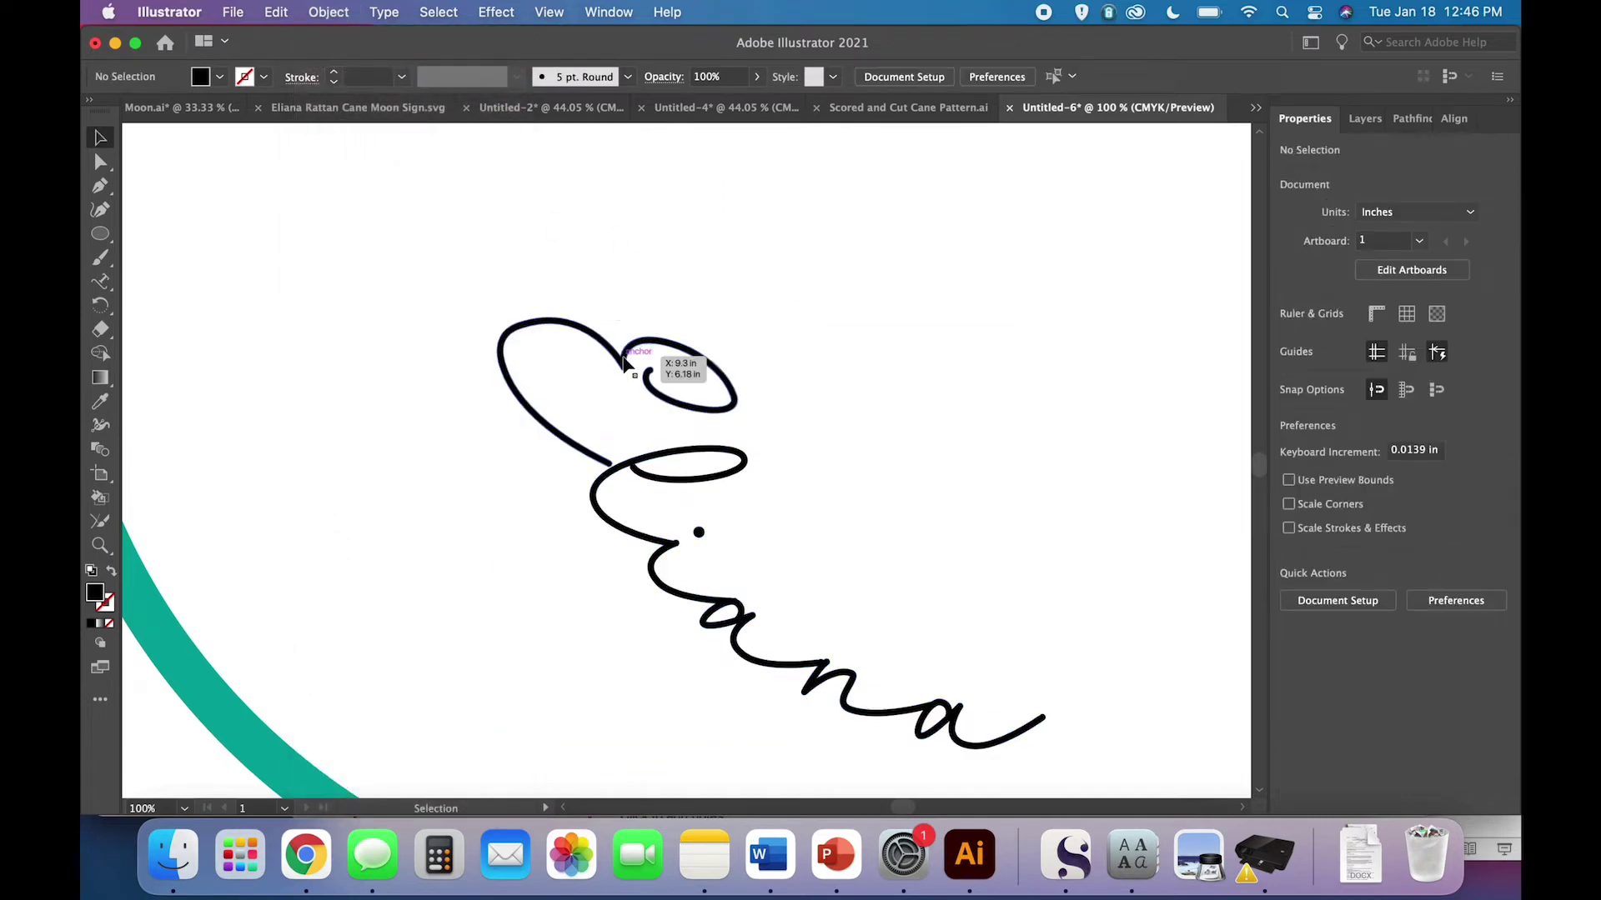
{"action": "left_click", "coordinate": [624, 360]}
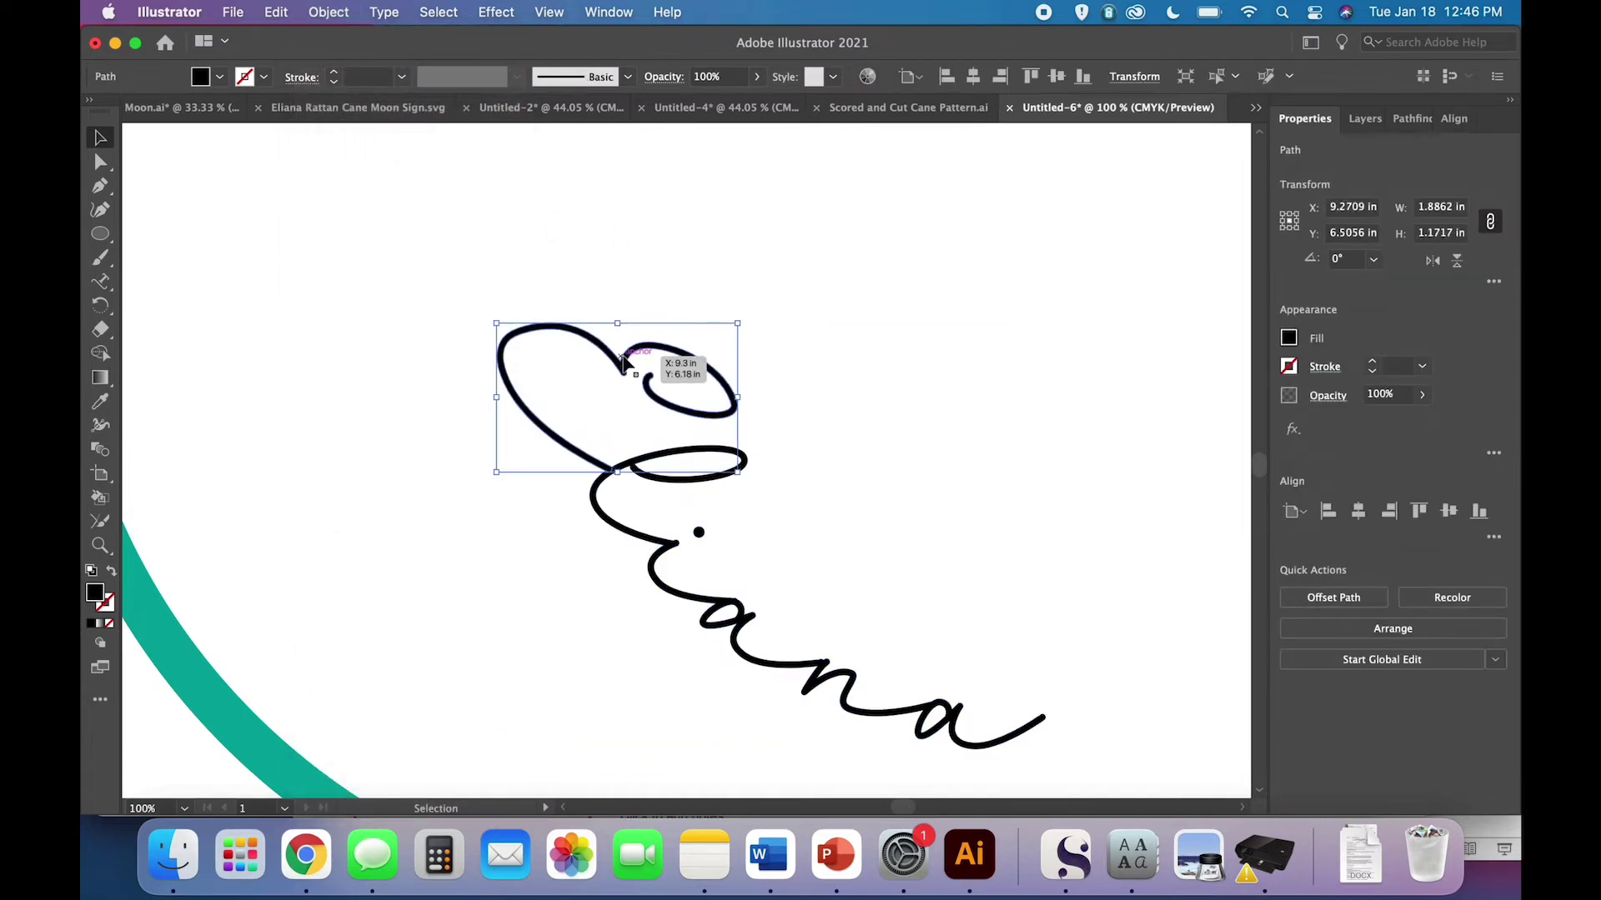
{"action": "left_click", "coordinate": [619, 291]}
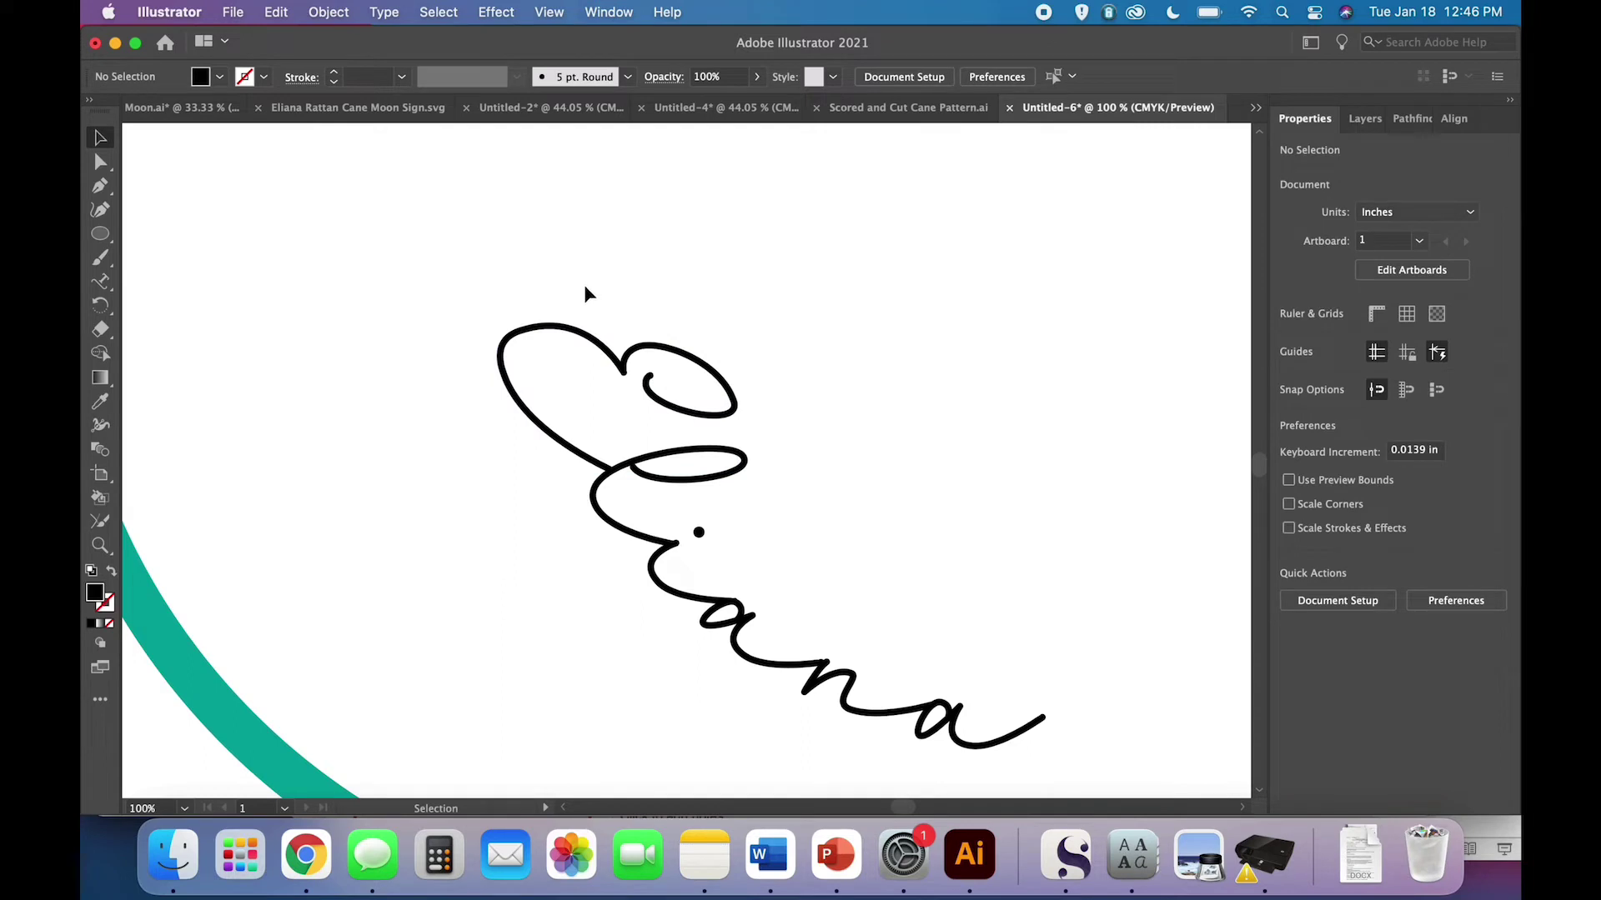
{"action": "mouse_move", "coordinate": [584, 286]}
{"action": "left_mouse_down"}
{"action": "mouse_move", "coordinate": [788, 636]}
{"action": "mouse_move", "coordinate": [702, 567]}
{"action": "mouse_move", "coordinate": [764, 618]}
{"action": "left_mouse_up"}
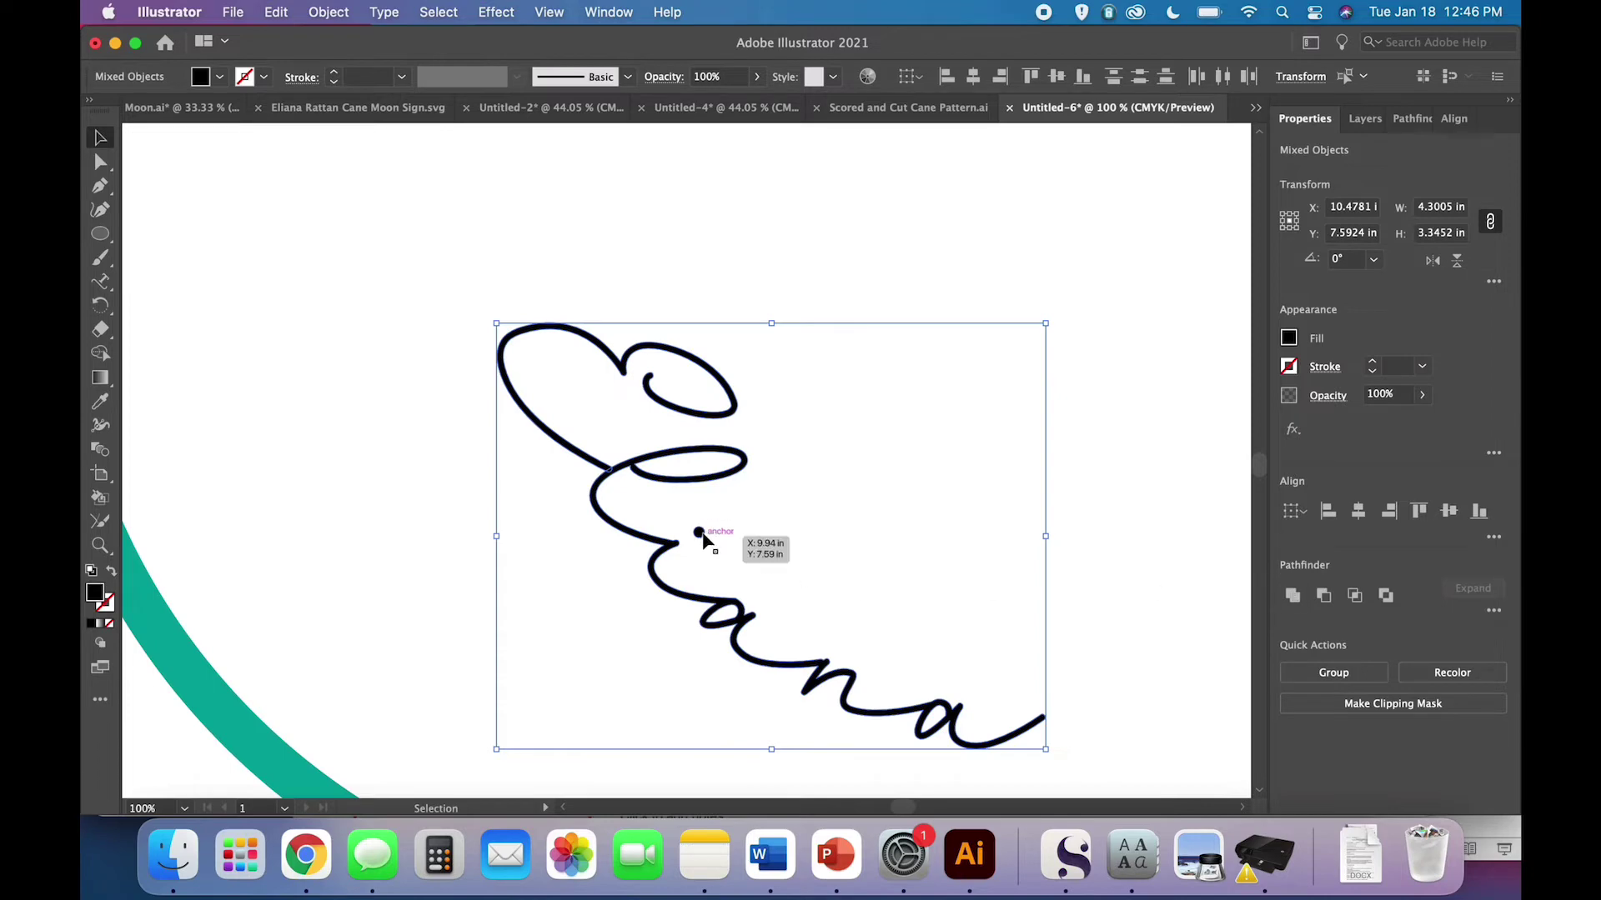
{"action": "left_click", "coordinate": [1293, 597]}
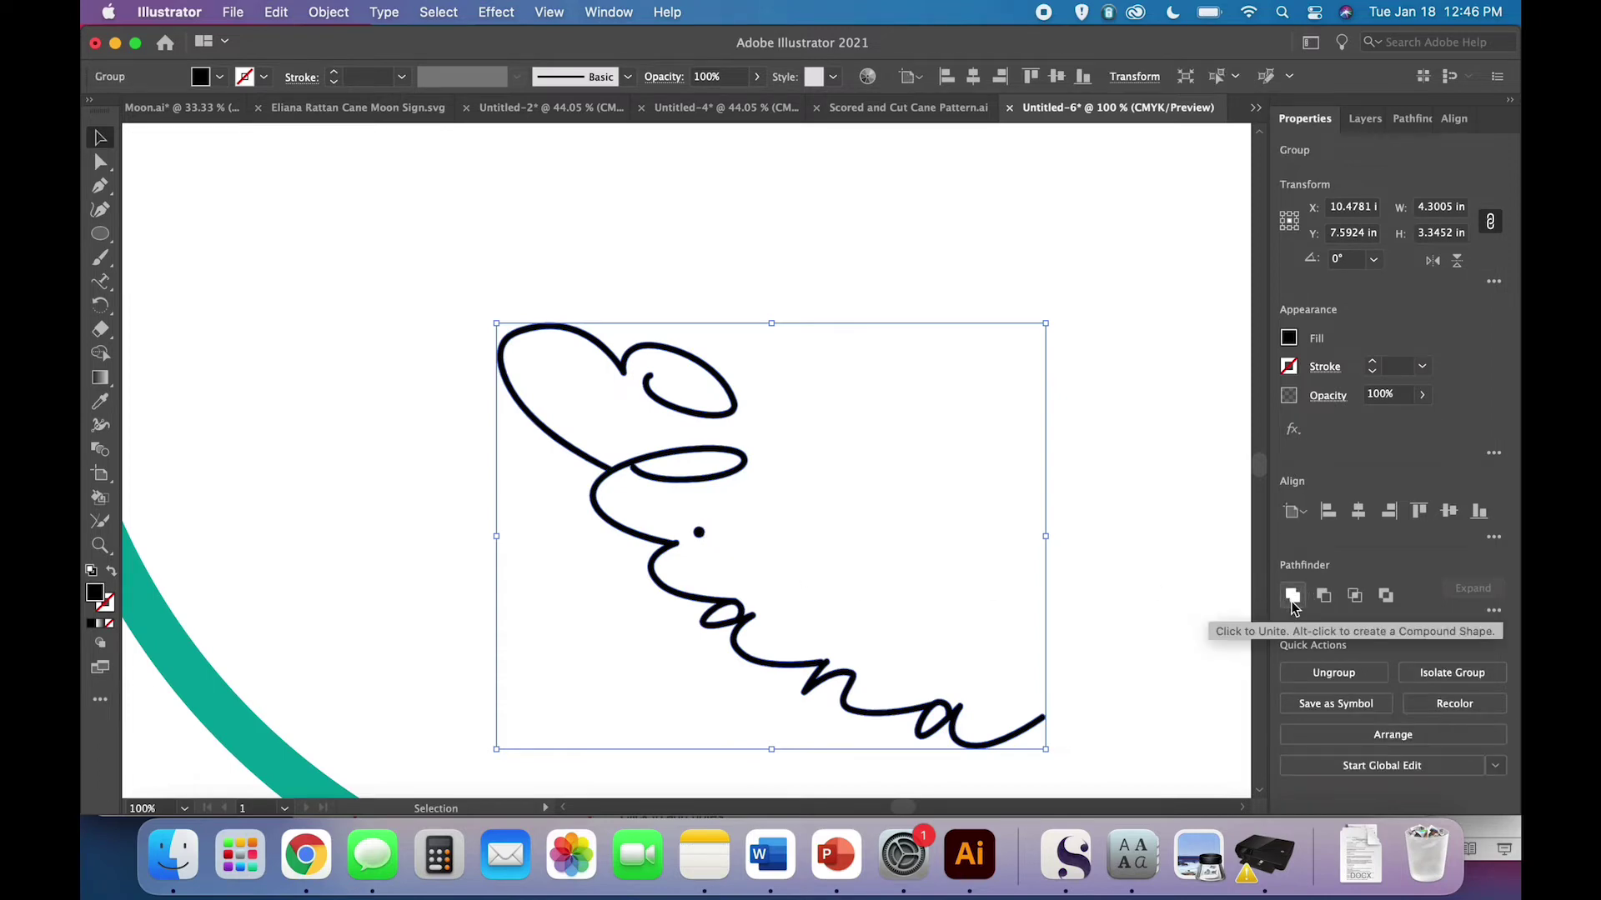
{"action": "left_click", "coordinate": [1098, 560]}
{"action": "left_click", "coordinate": [722, 613]}
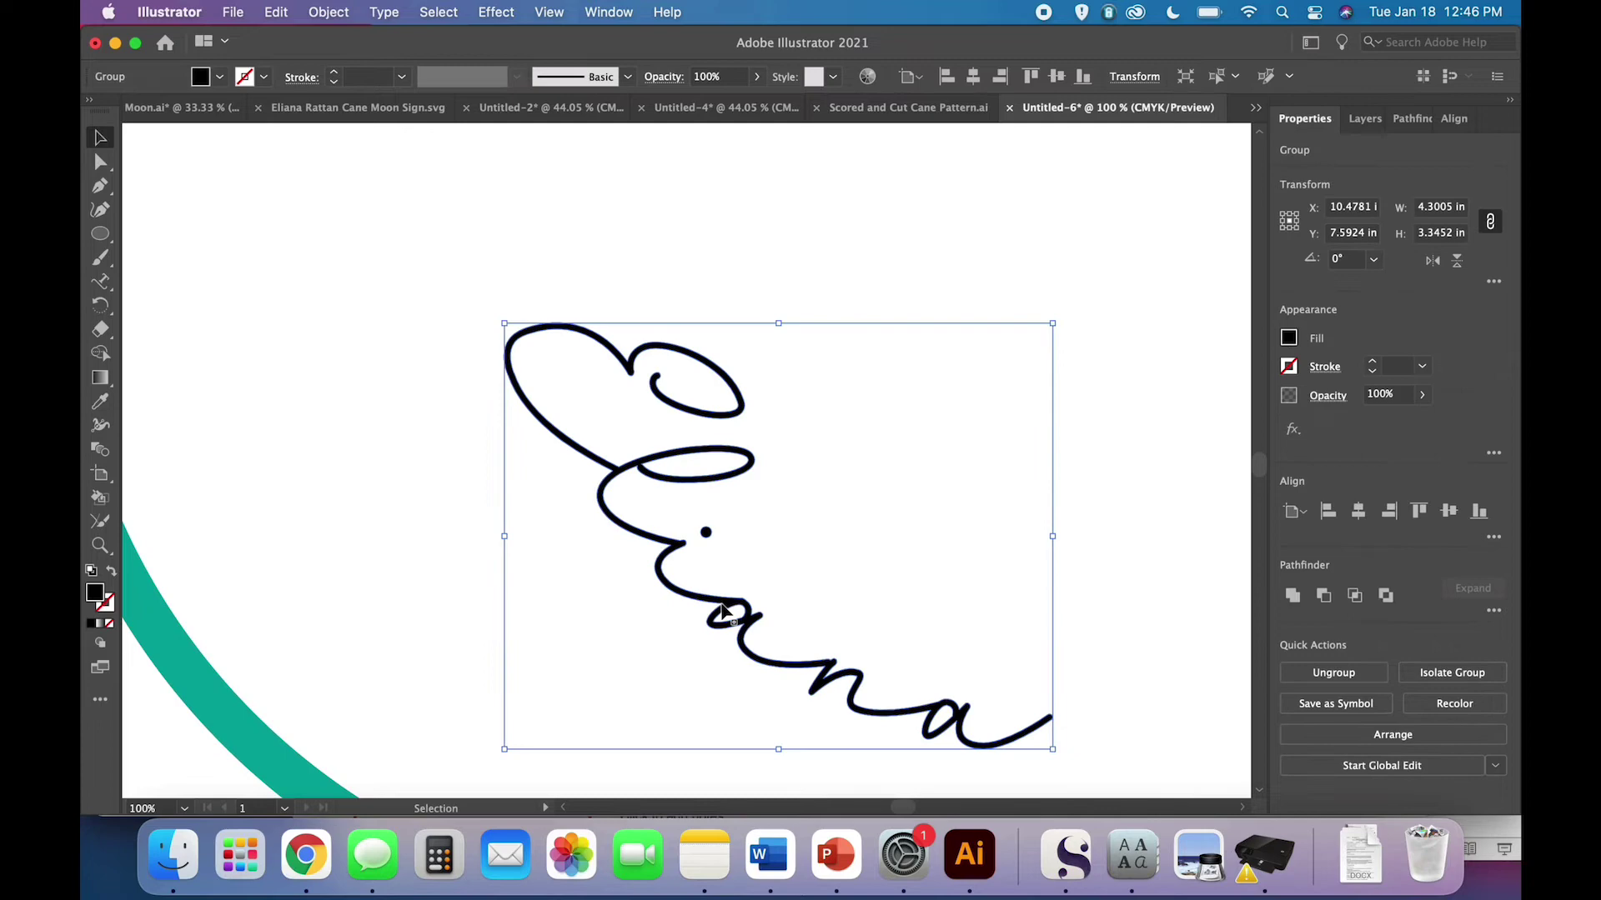
{"action": "key", "text": "super+minus"}
{"action": "key", "text": "super+minus"}
{"action": "scroll", "coordinate": [725, 607], "scroll_direction": "left", "scroll_amount": 5}
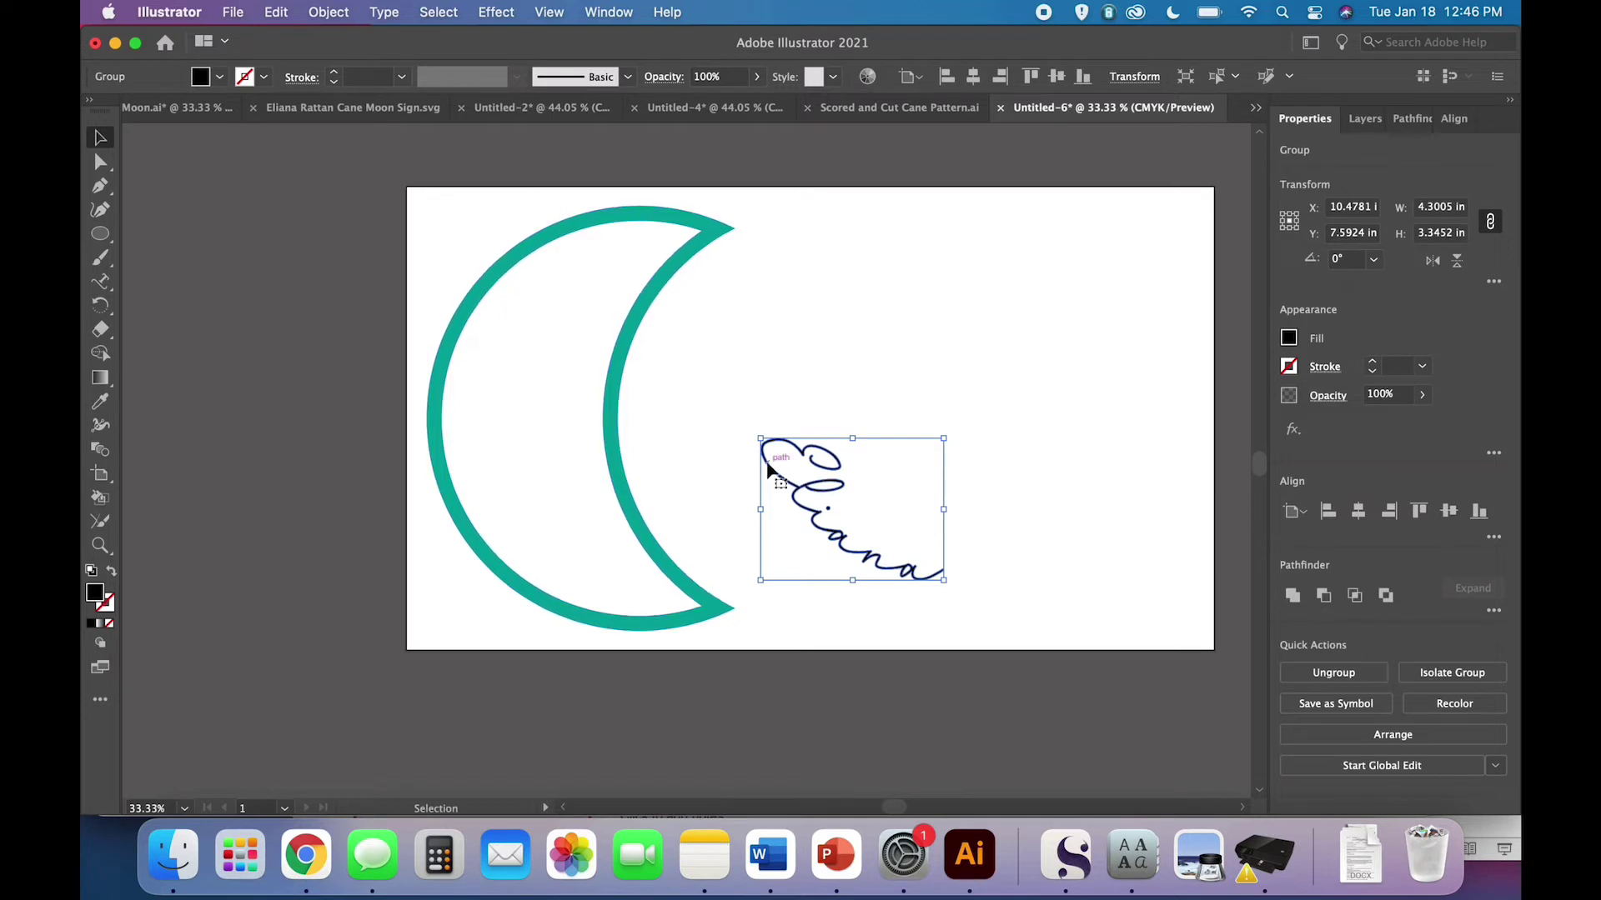
{"action": "mouse_move", "coordinate": [815, 533]}
{"action": "left_mouse_down"}
{"action": "mouse_move", "coordinate": [606, 531]}
{"action": "mouse_move", "coordinate": [521, 575]}
{"action": "left_mouse_up"}
Undo the move and add a 0.3 in offset path around Eliana
{"action": "key", "text": "super+z"}
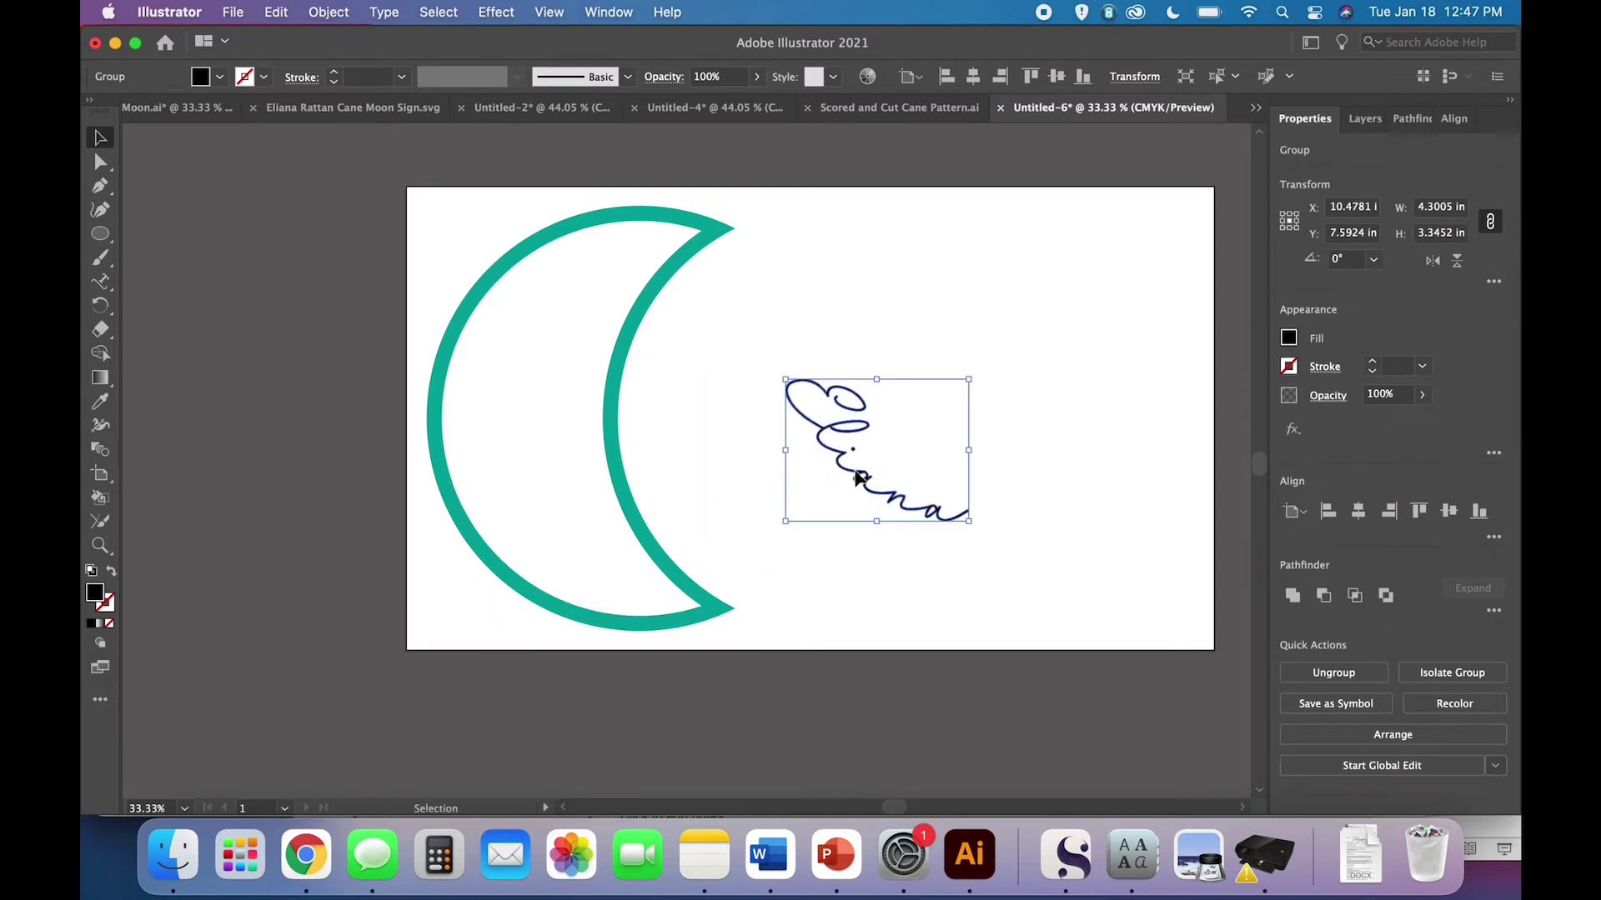
{"action": "left_click", "coordinate": [329, 12]}
{"action": "mouse_move", "coordinate": [325, 515]}
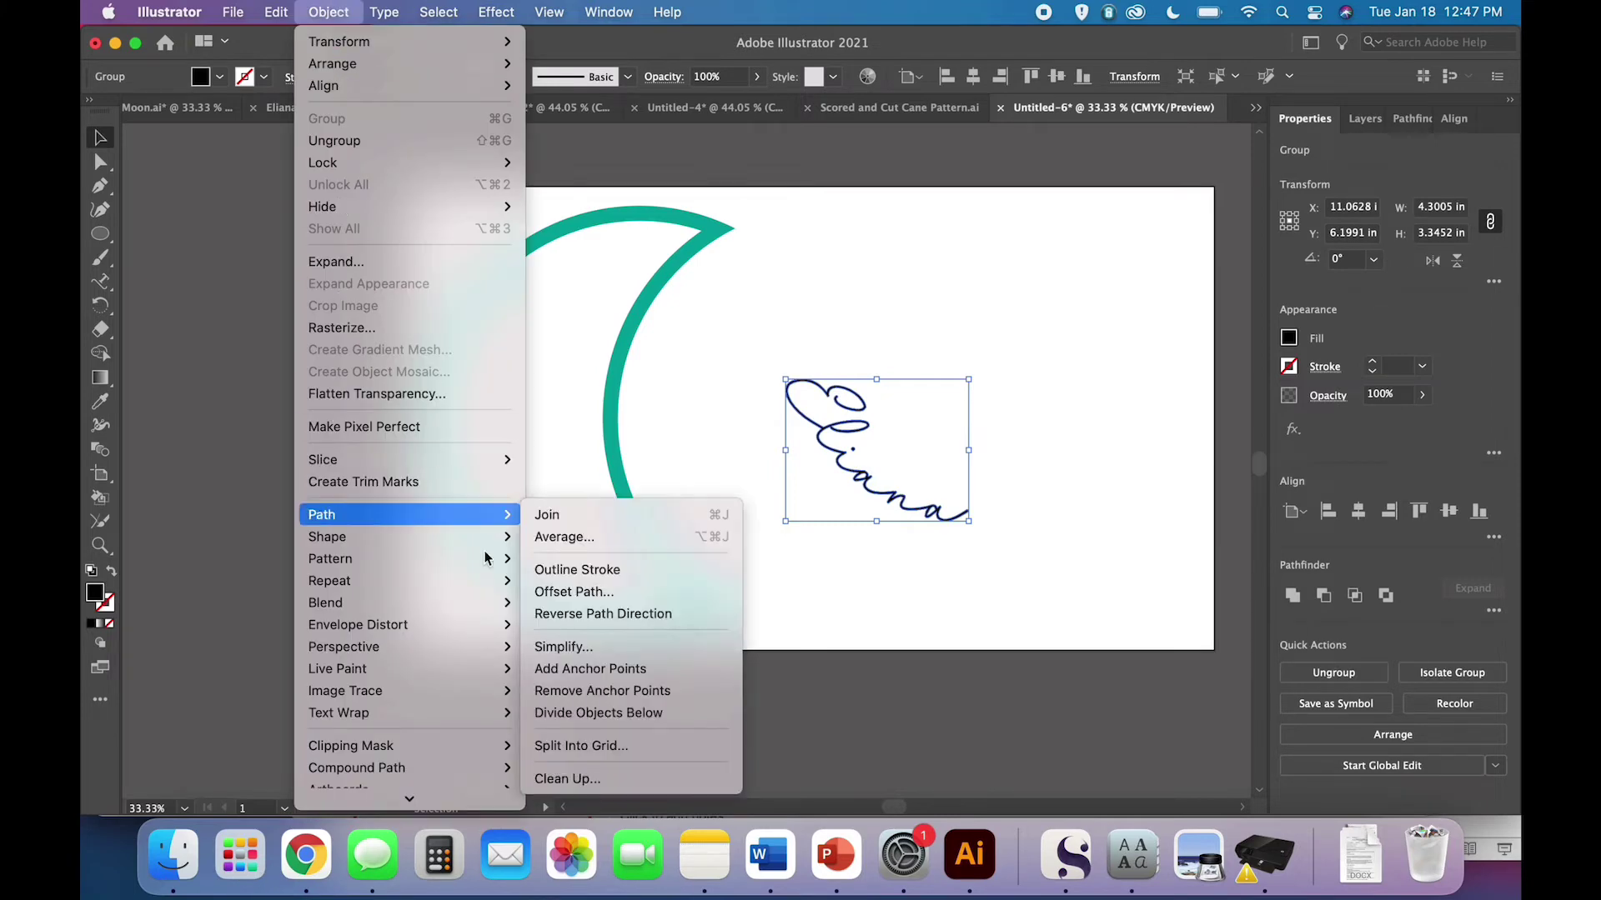
{"action": "left_click", "coordinate": [574, 591]}
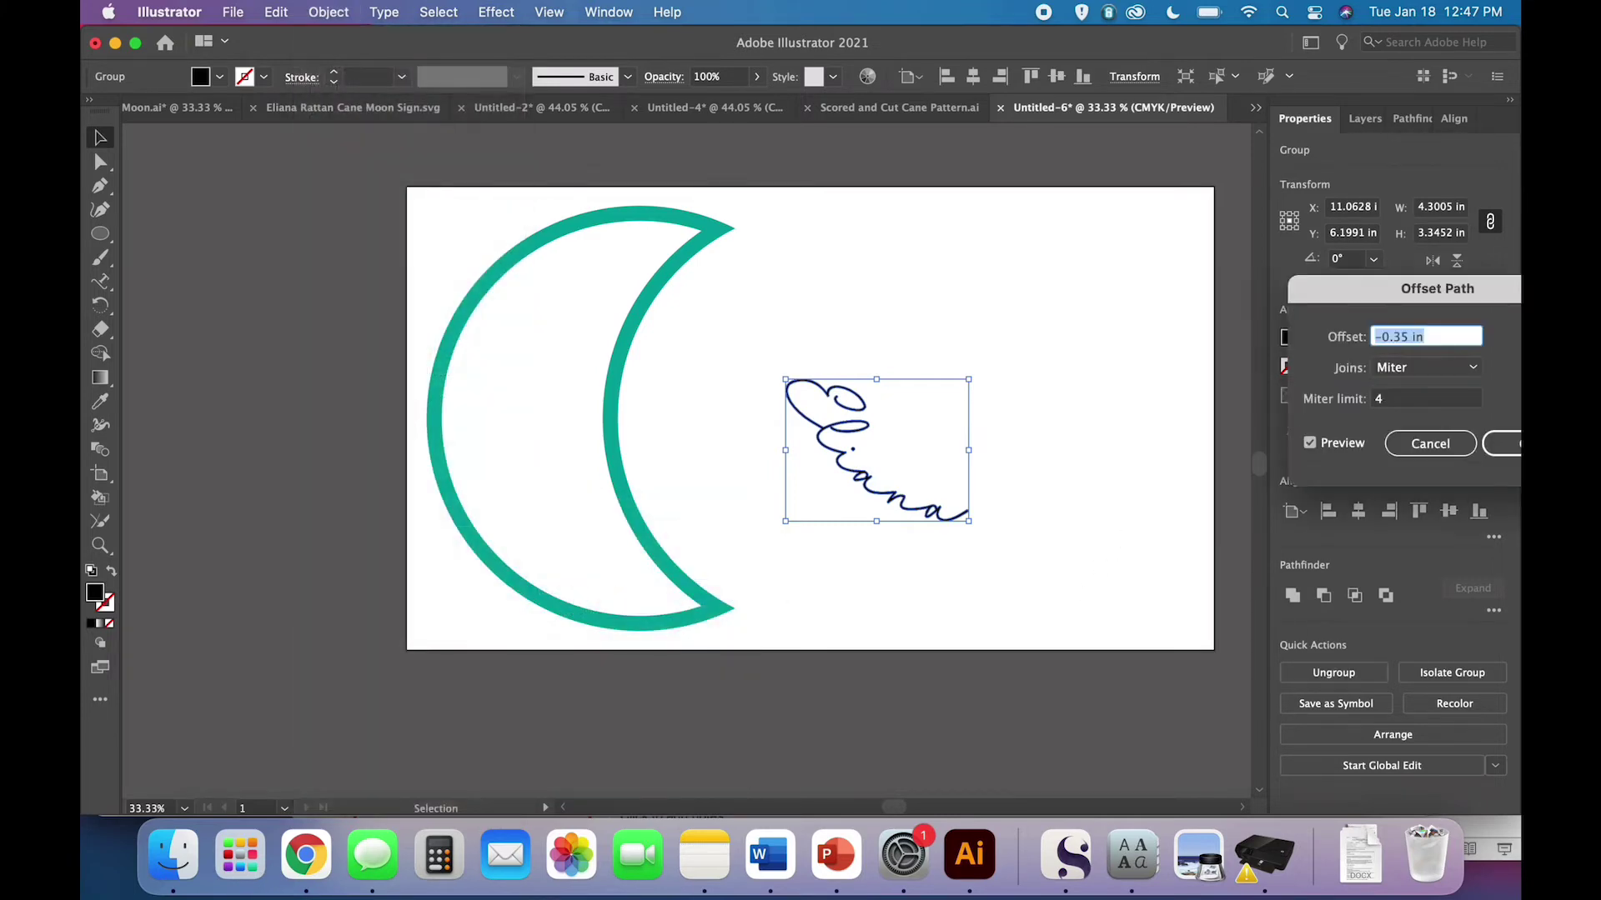
{"action": "type", "text": "0.25"}
{"action": "key", "text": "Tab"}
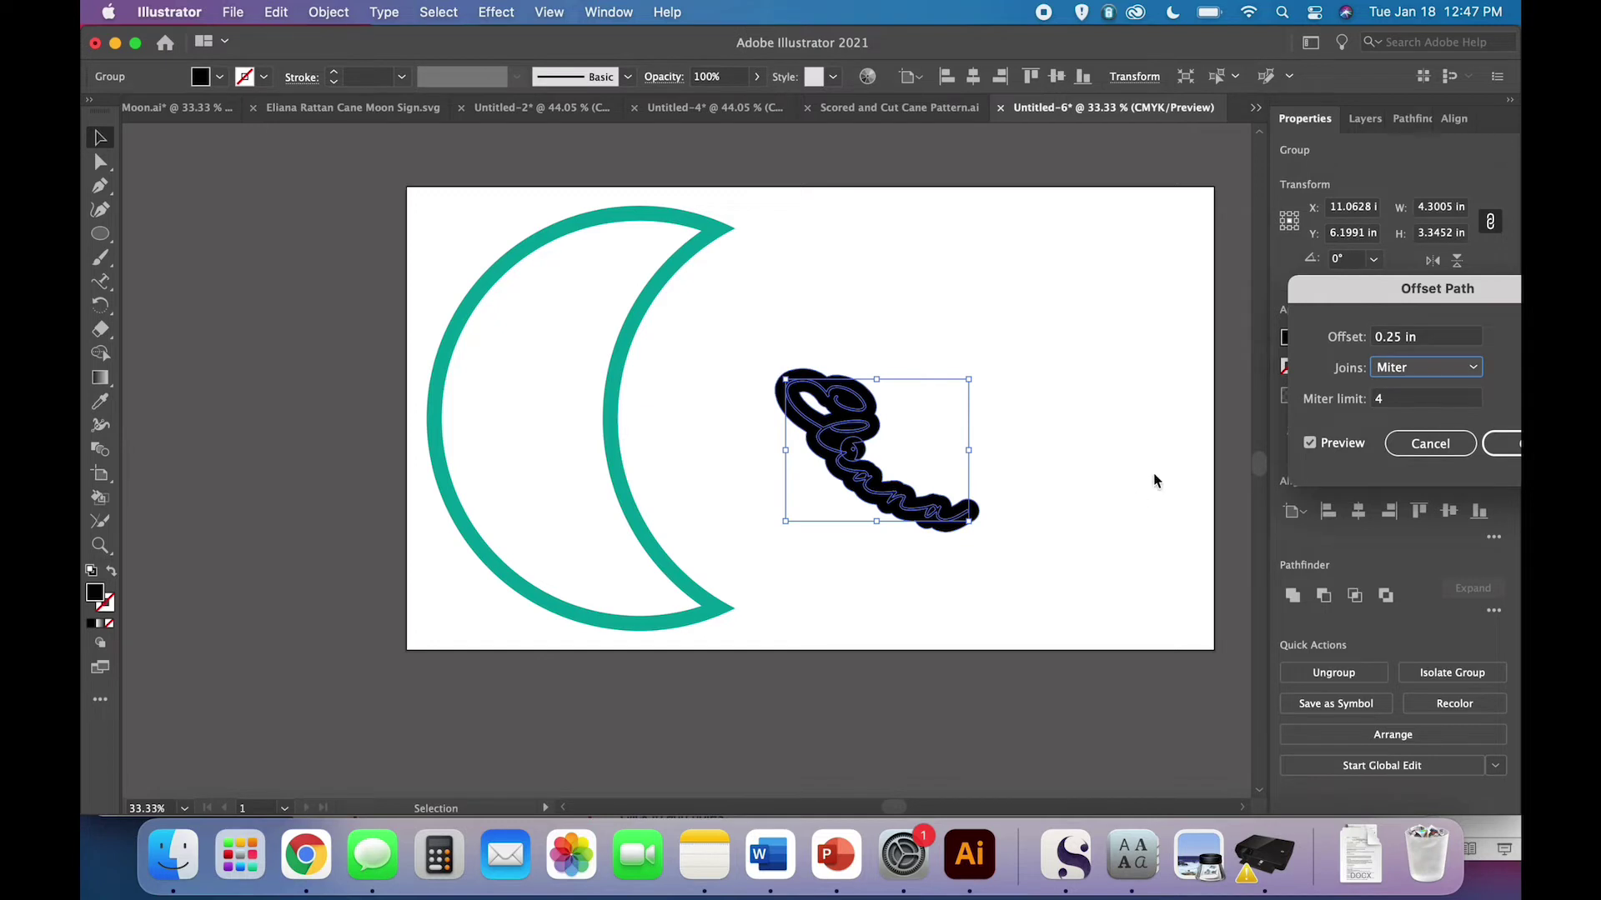
{"action": "double_click", "coordinate": [1394, 346]}
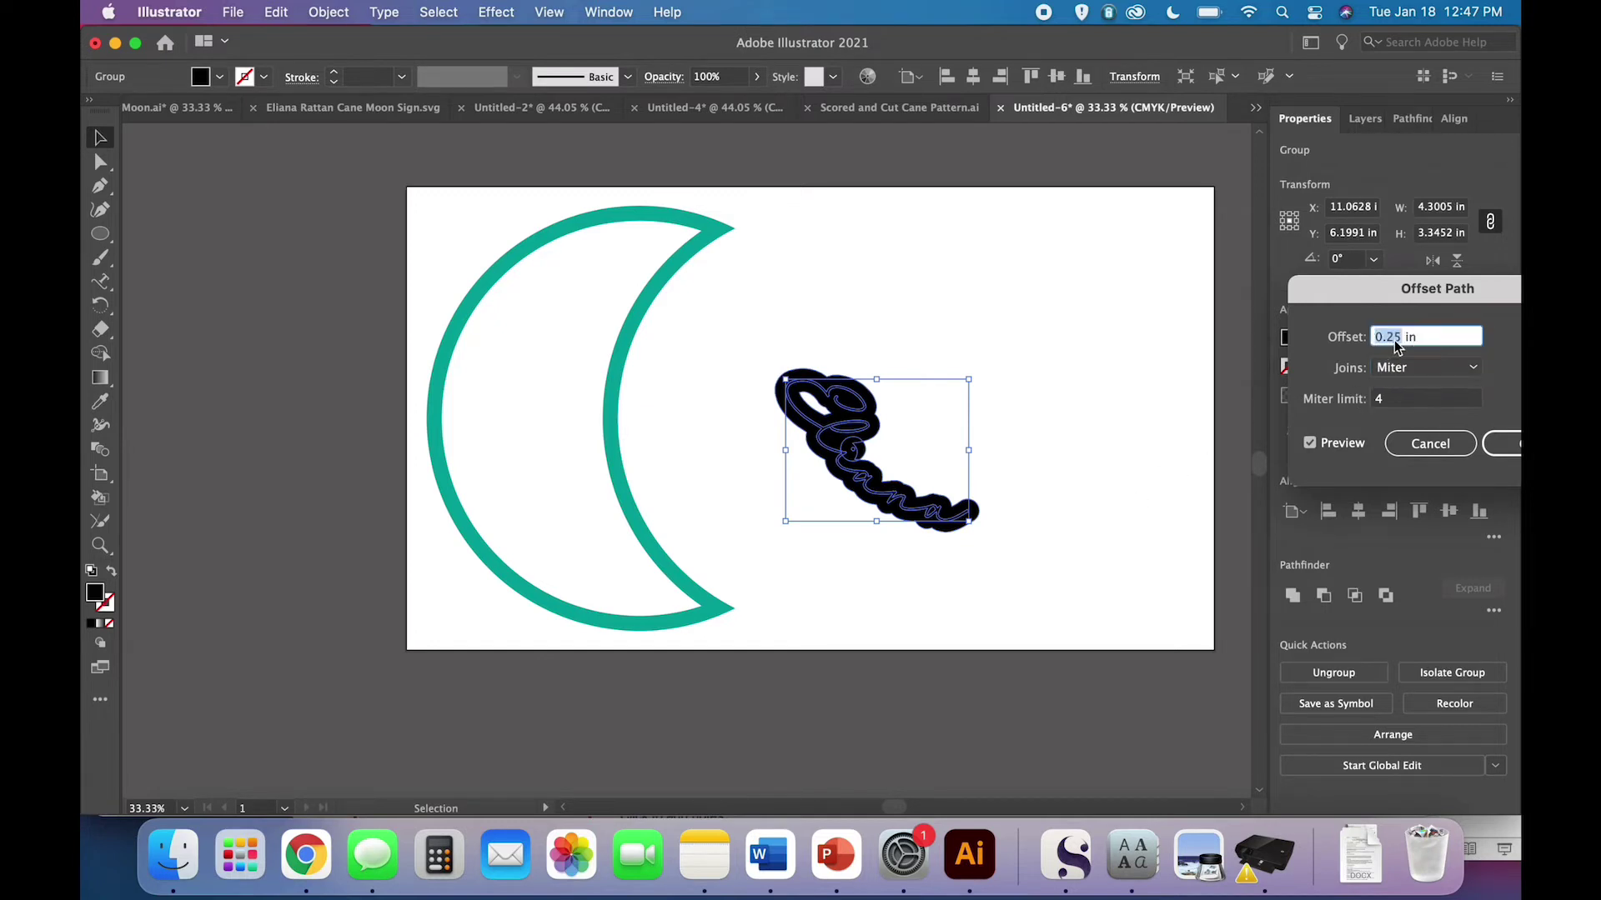
{"action": "type", "text": "0.3"}
{"action": "key", "text": "Tab"}
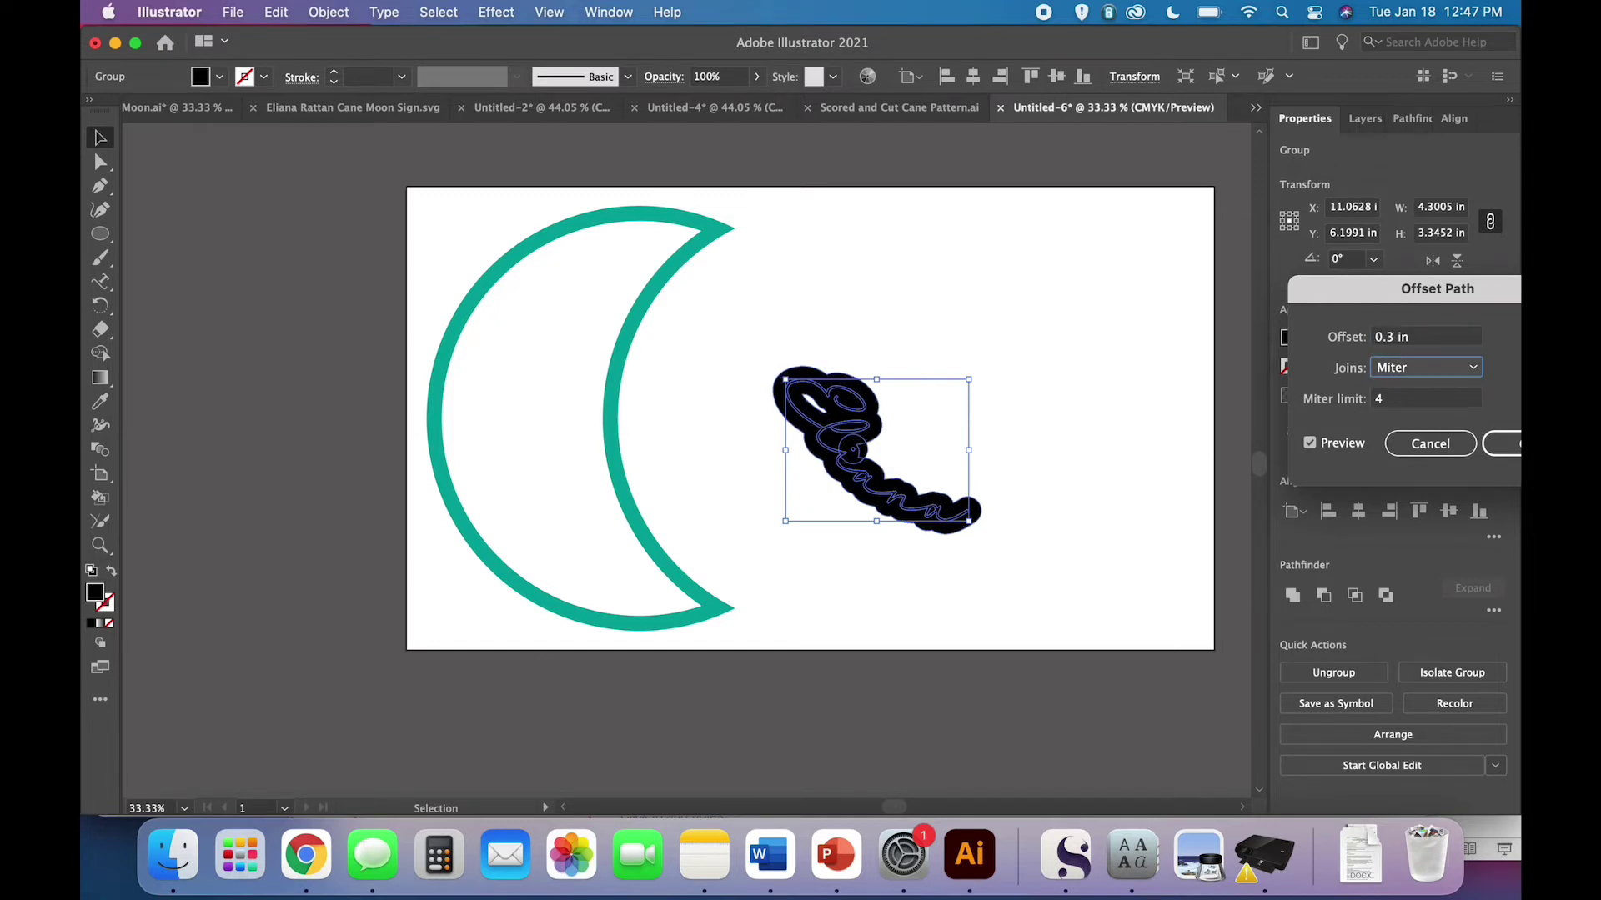
{"action": "key", "text": "Return"}
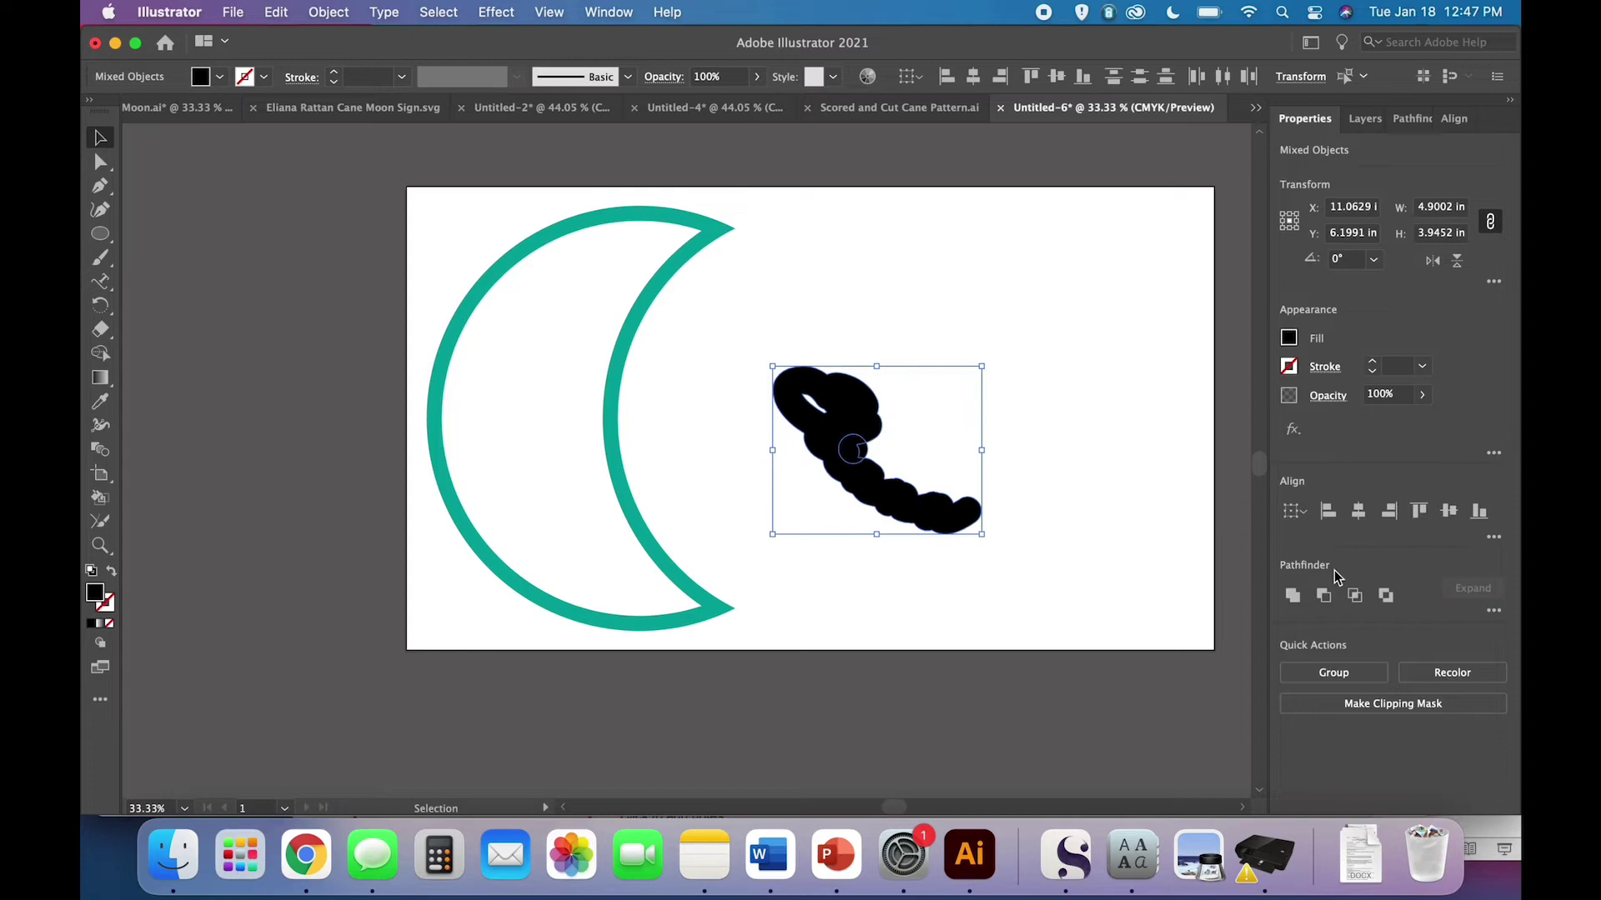
Unite the offset shapes into one outline and swap its fill to a stroke
{"action": "left_click", "coordinate": [1293, 596]}
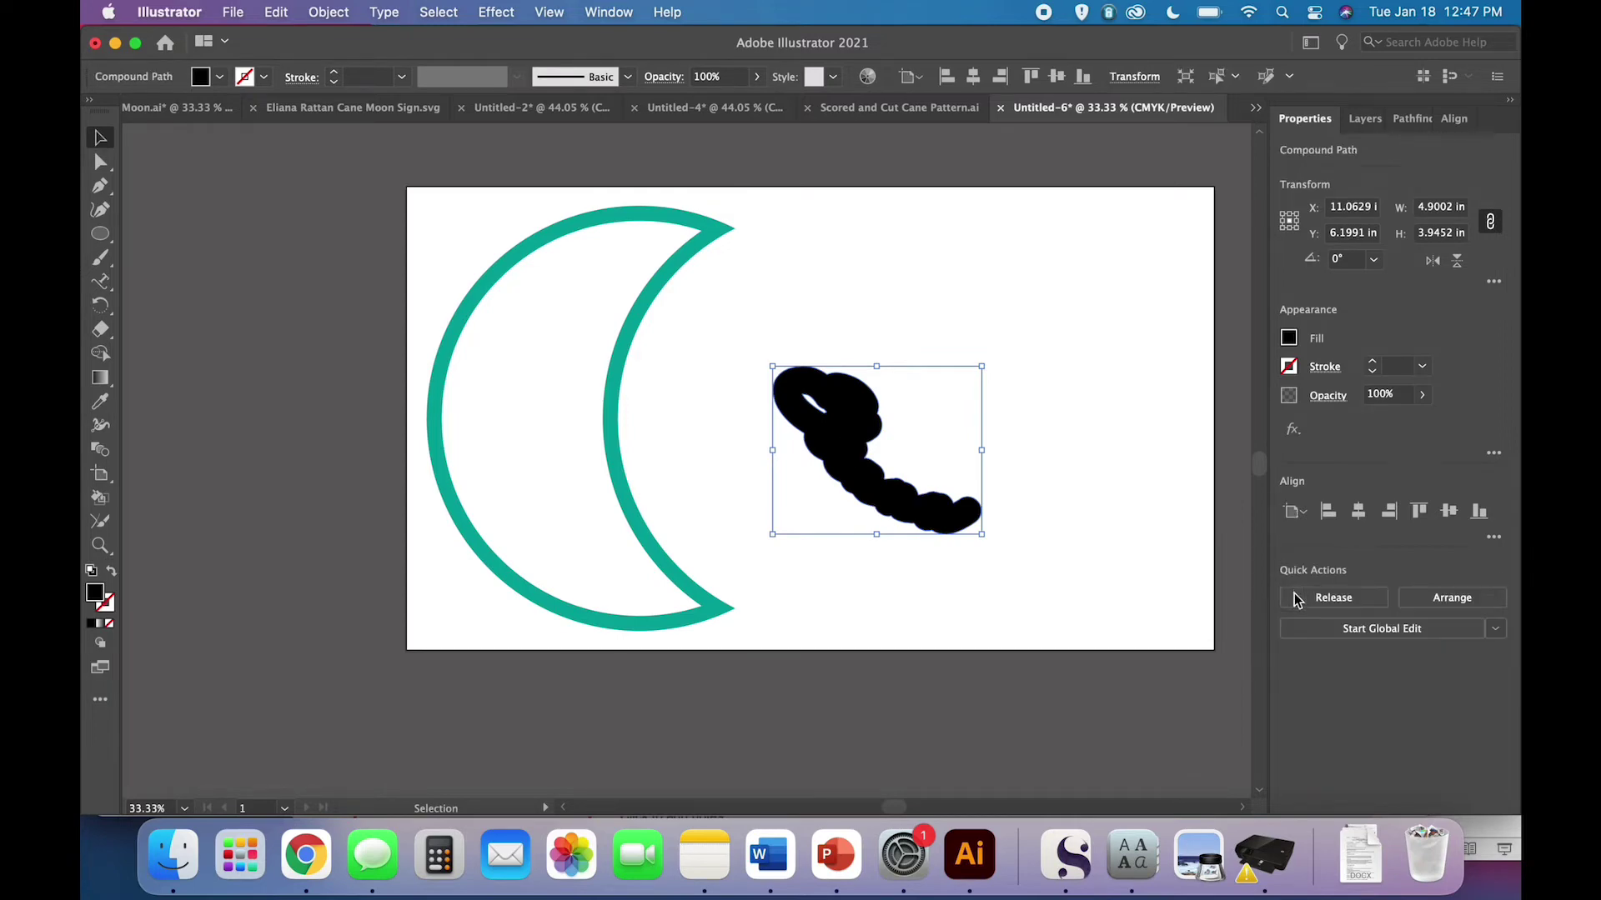
{"action": "left_click", "coordinate": [112, 573]}
{"action": "left_click", "coordinate": [841, 583]}
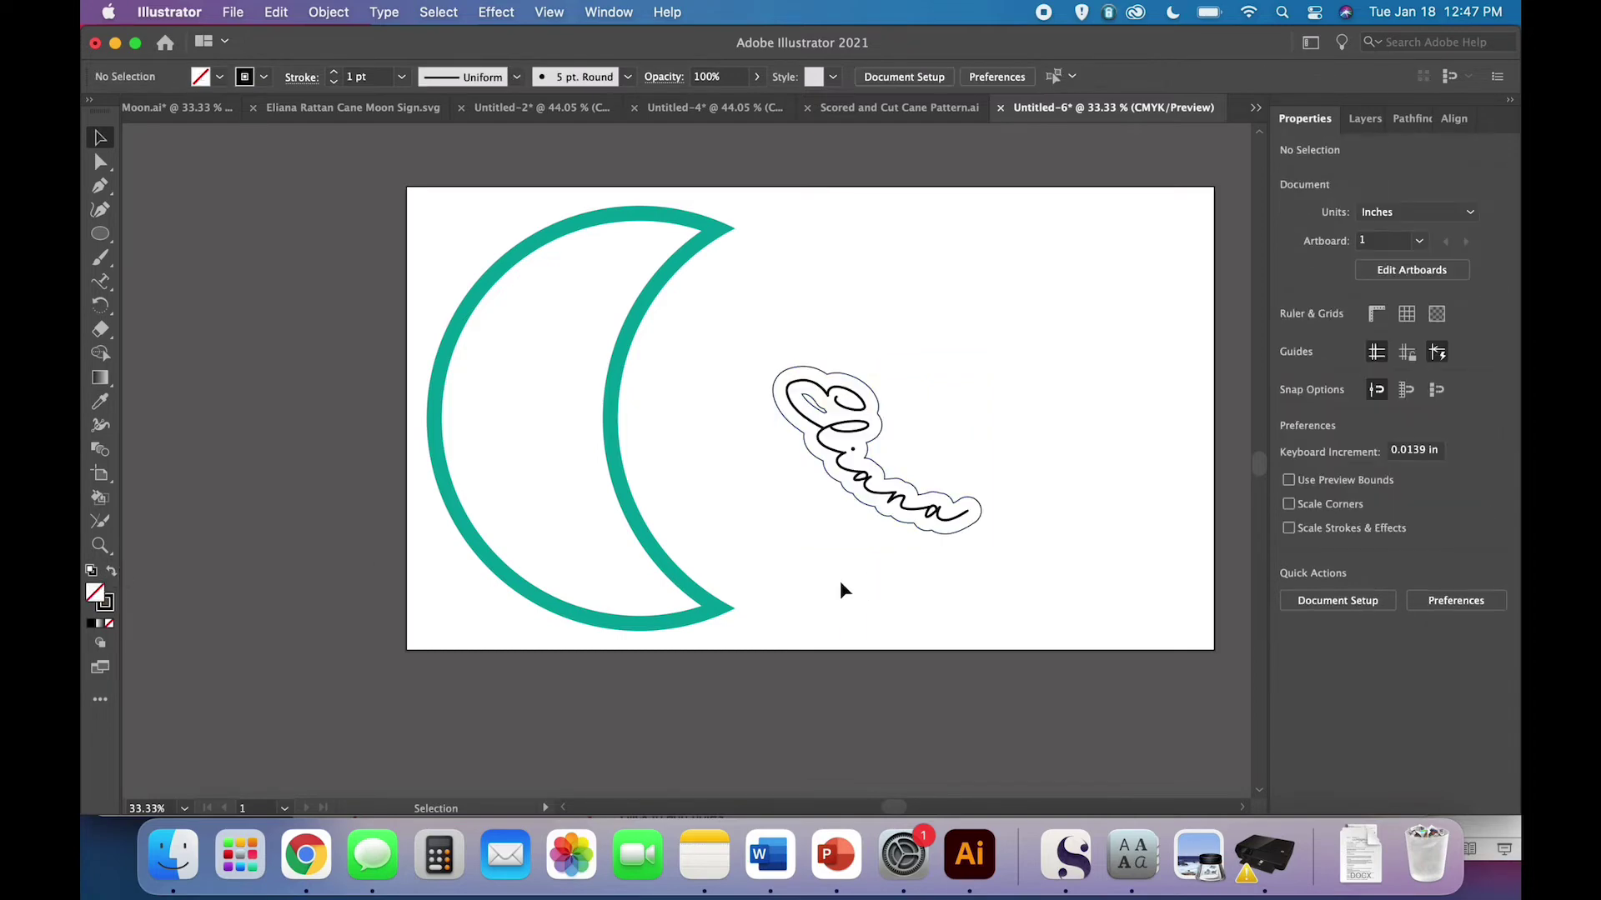
Ungroup the Eliana artwork group
{"action": "key", "text": "super+1"}
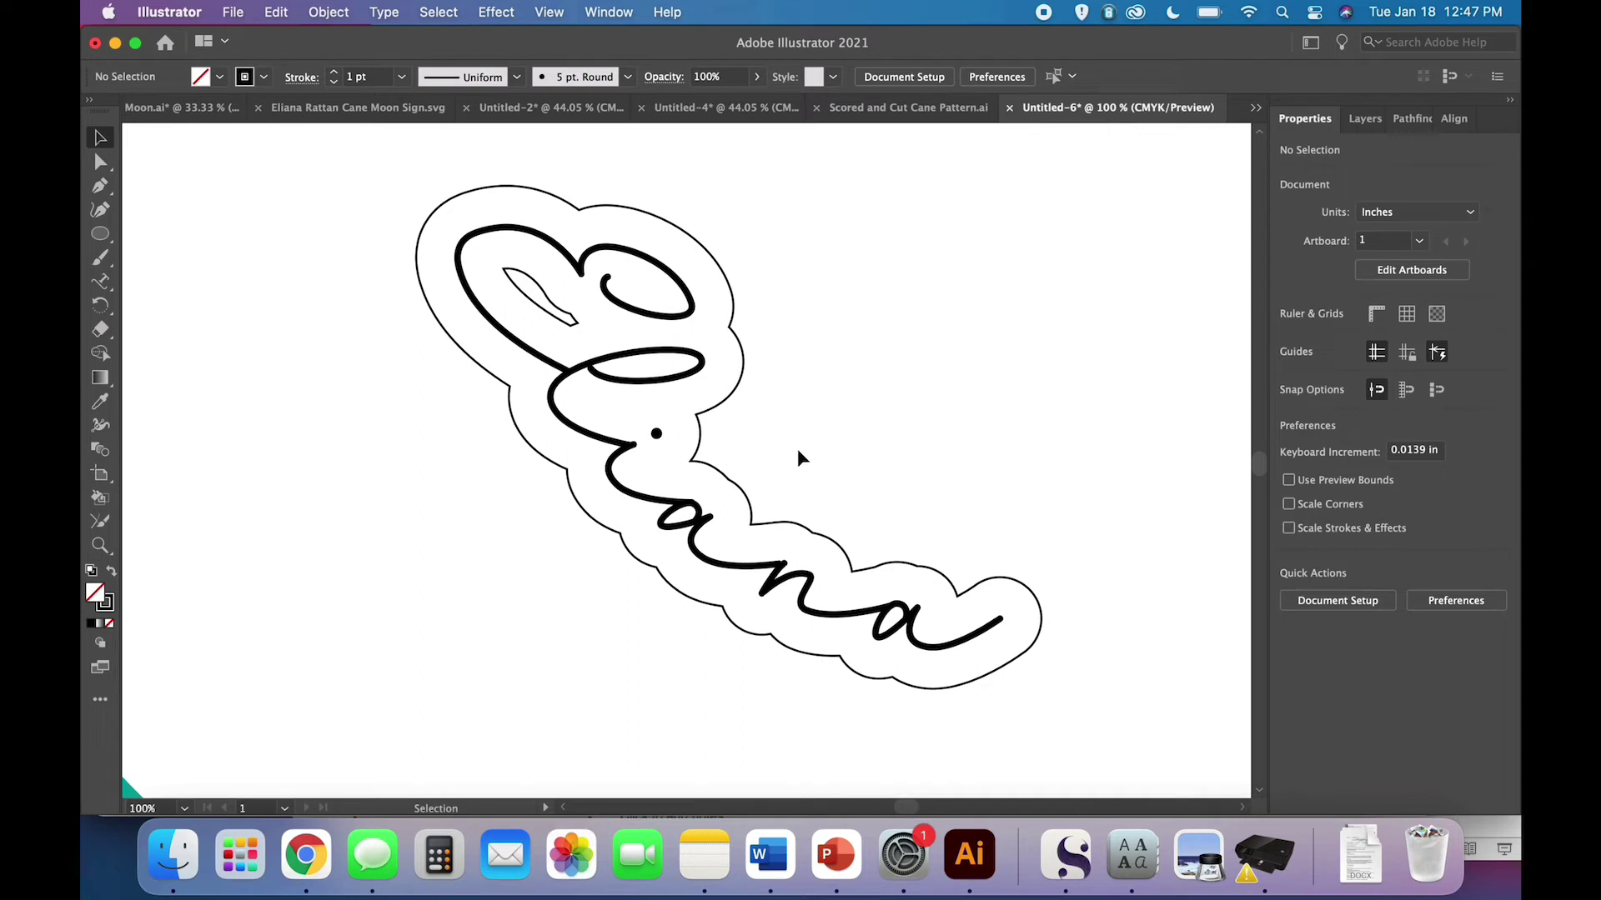
{"action": "left_click", "coordinate": [627, 383]}
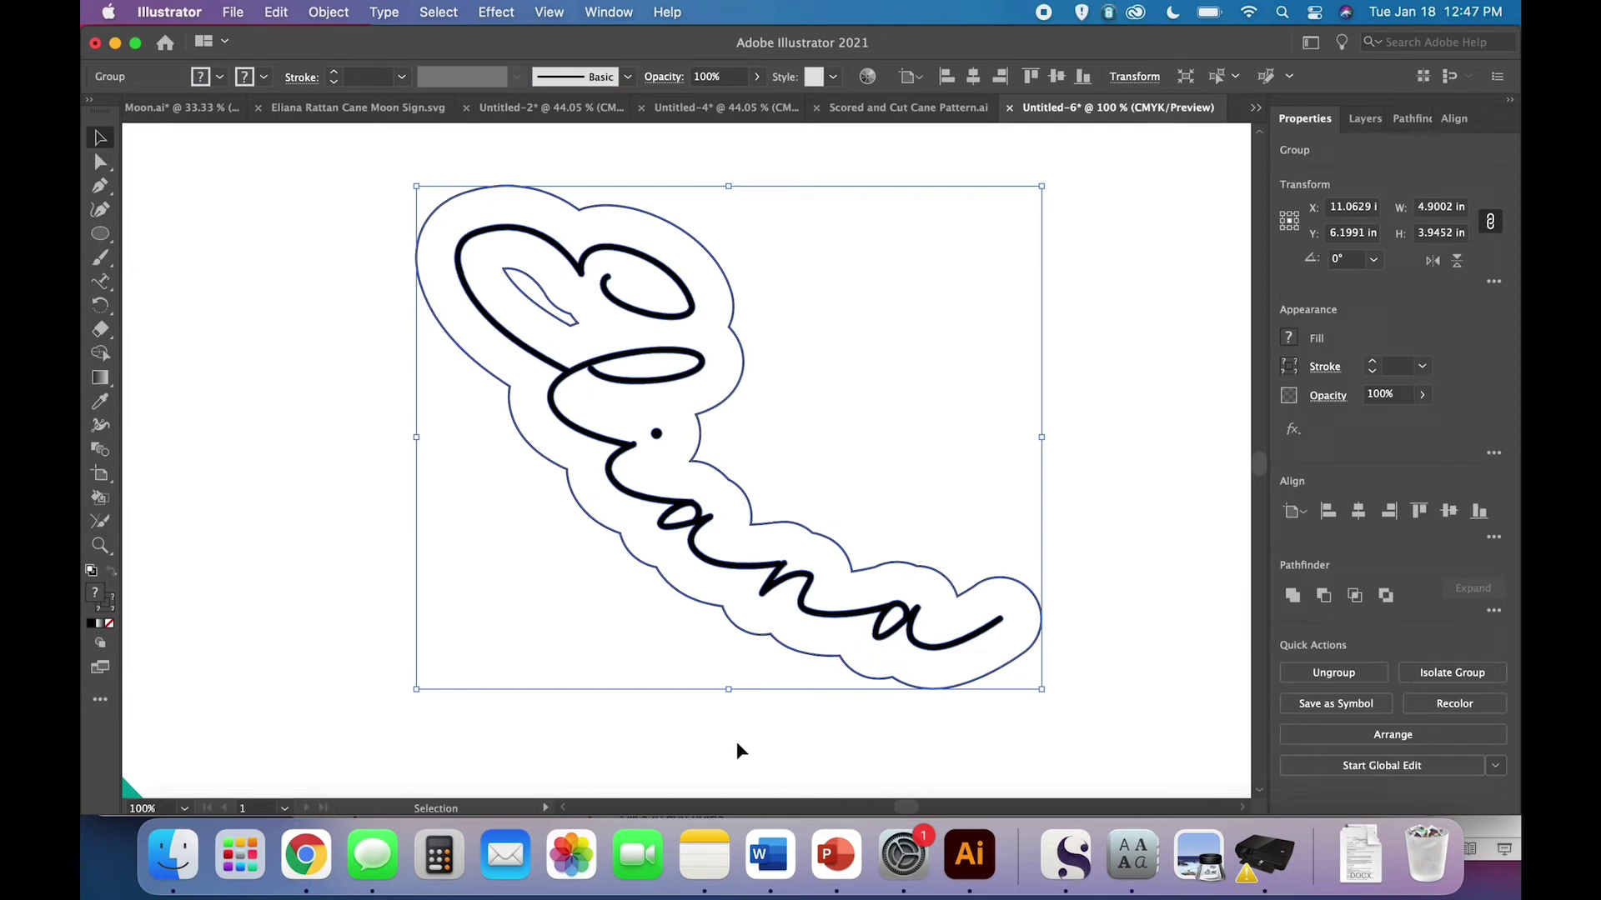
{"action": "left_click", "coordinate": [331, 11]}
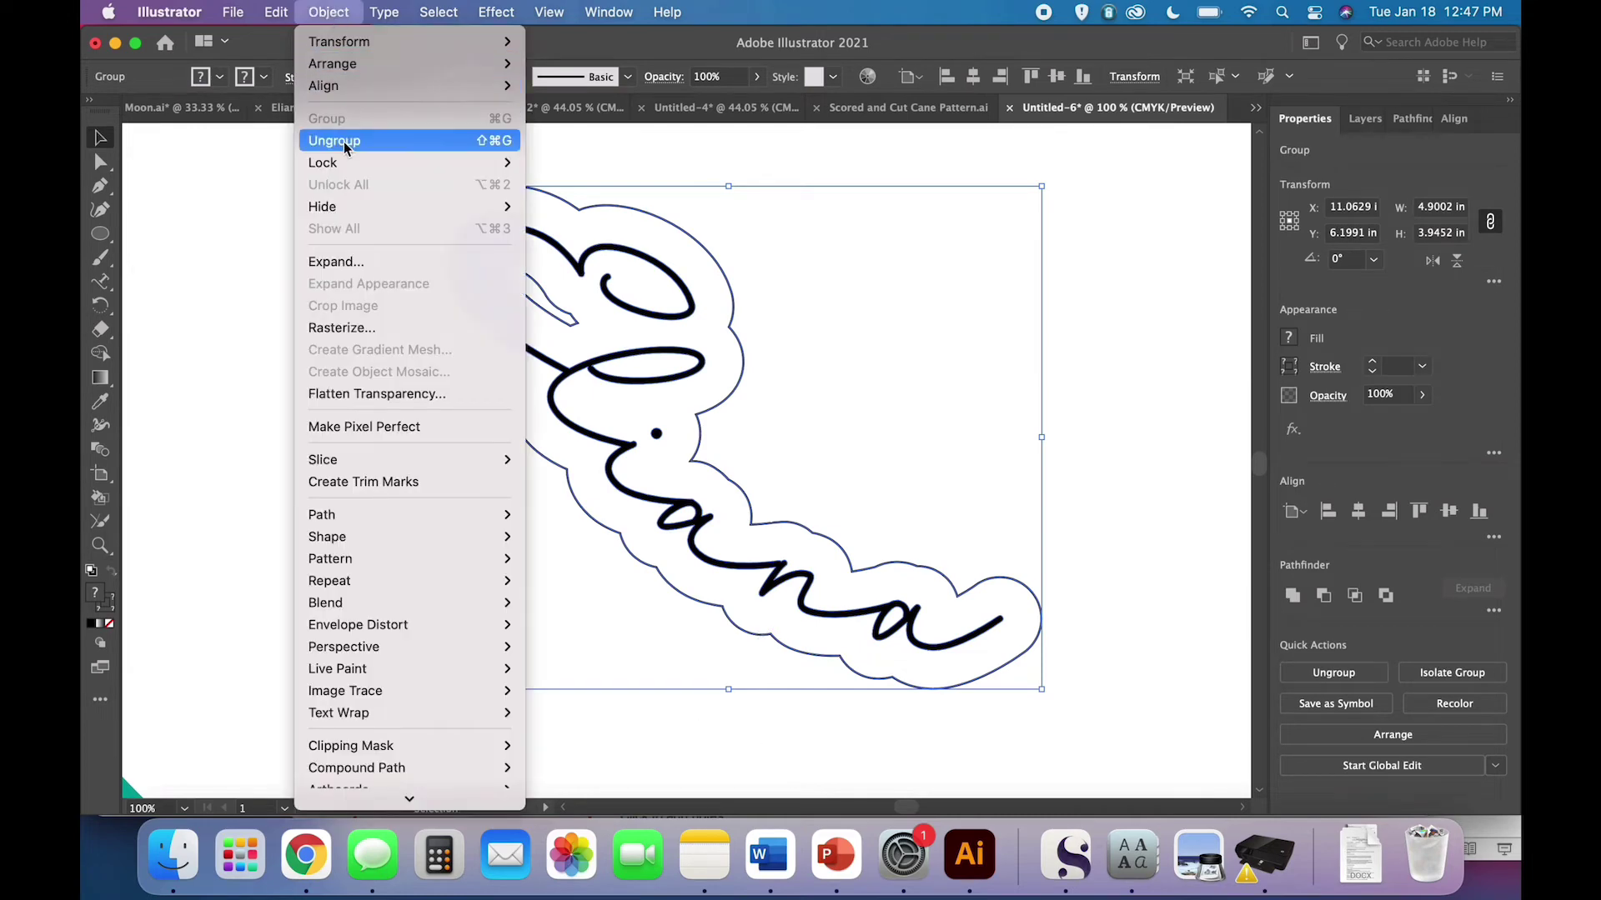
{"action": "left_click", "coordinate": [345, 144]}
{"action": "left_click", "coordinate": [322, 439]}
Swap the moon's solid teal fill to a thin 1 pt teal stroke
{"action": "key", "text": "super+minus"}
{"action": "key", "text": "super+minus"}
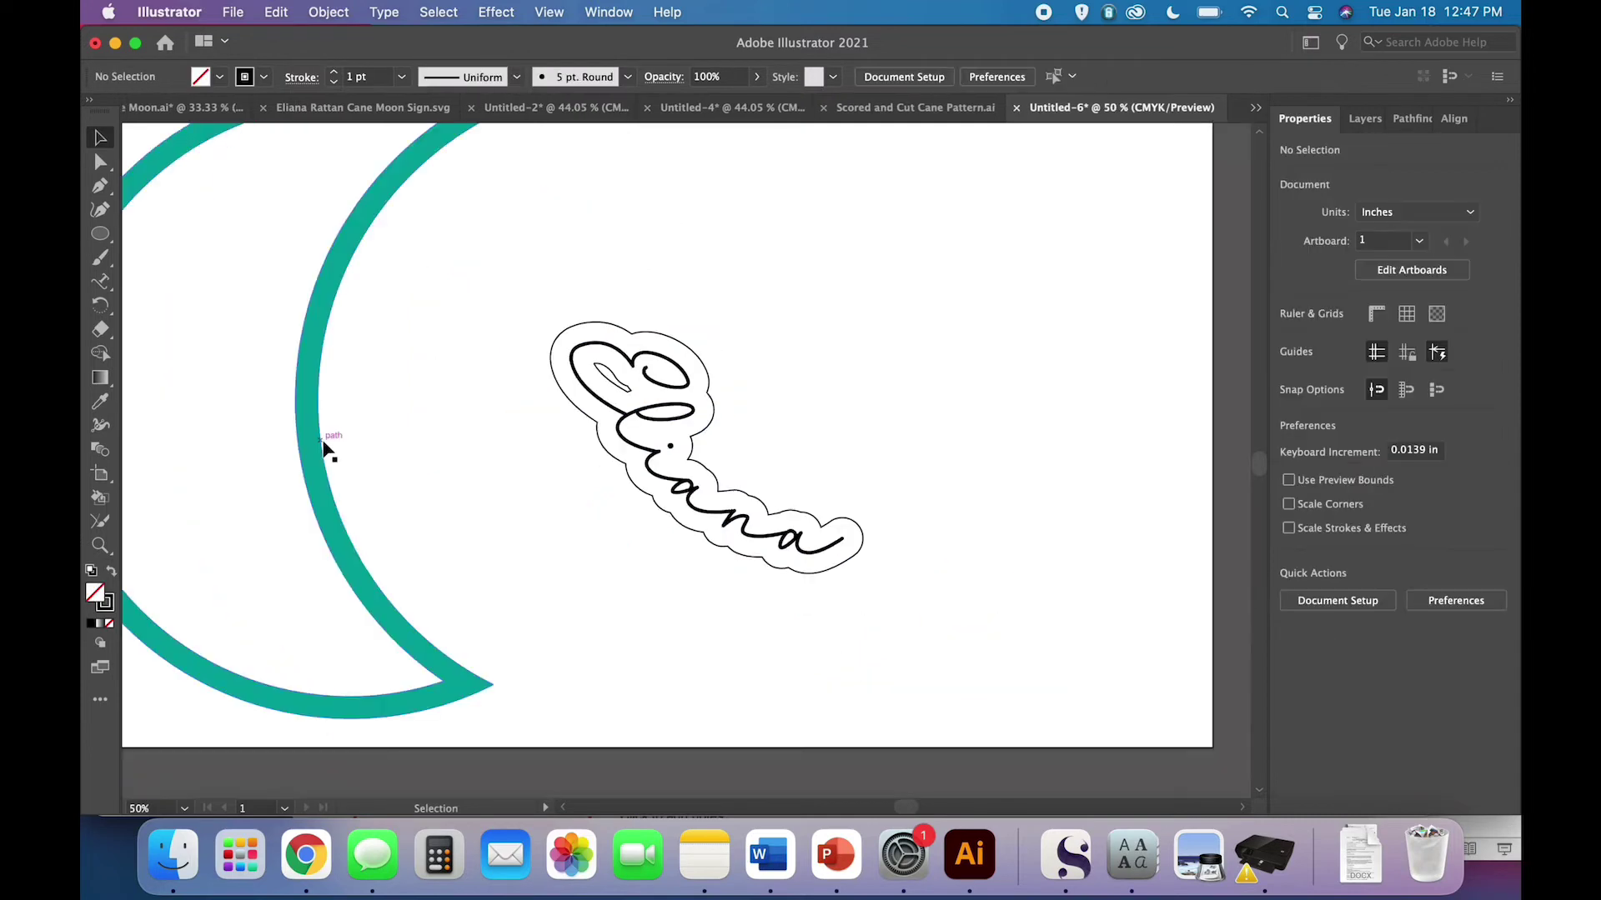
{"action": "left_click", "coordinate": [588, 421]}
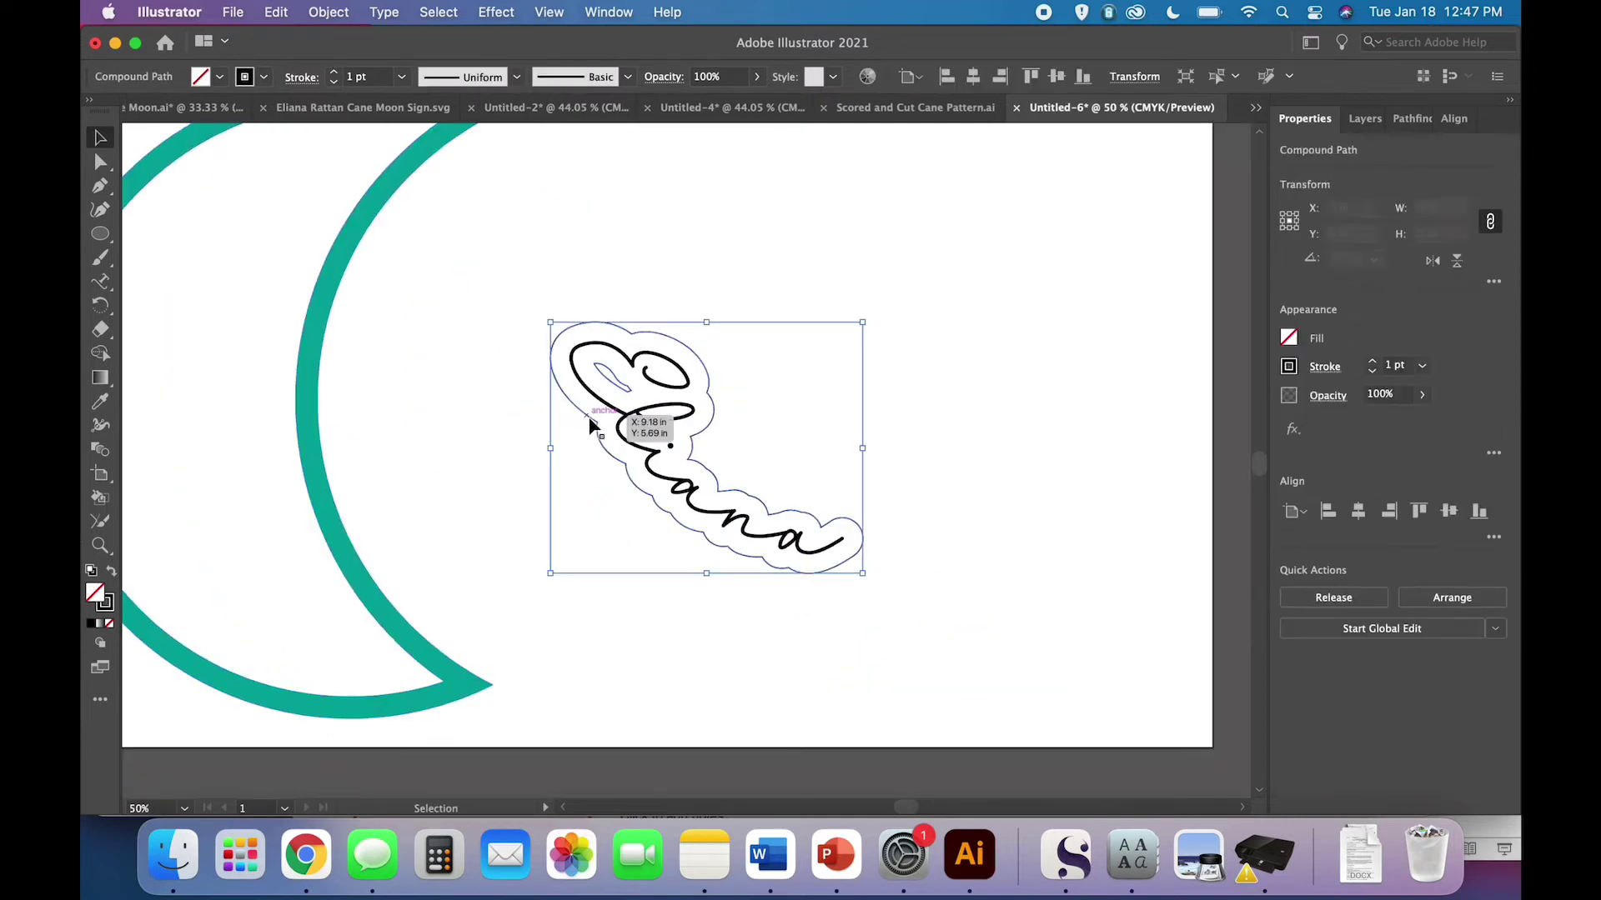
{"action": "left_click", "coordinate": [497, 495]}
{"action": "scroll", "coordinate": [497, 496], "scroll_direction": "left", "scroll_amount": 5}
{"action": "left_click", "coordinate": [319, 621]}
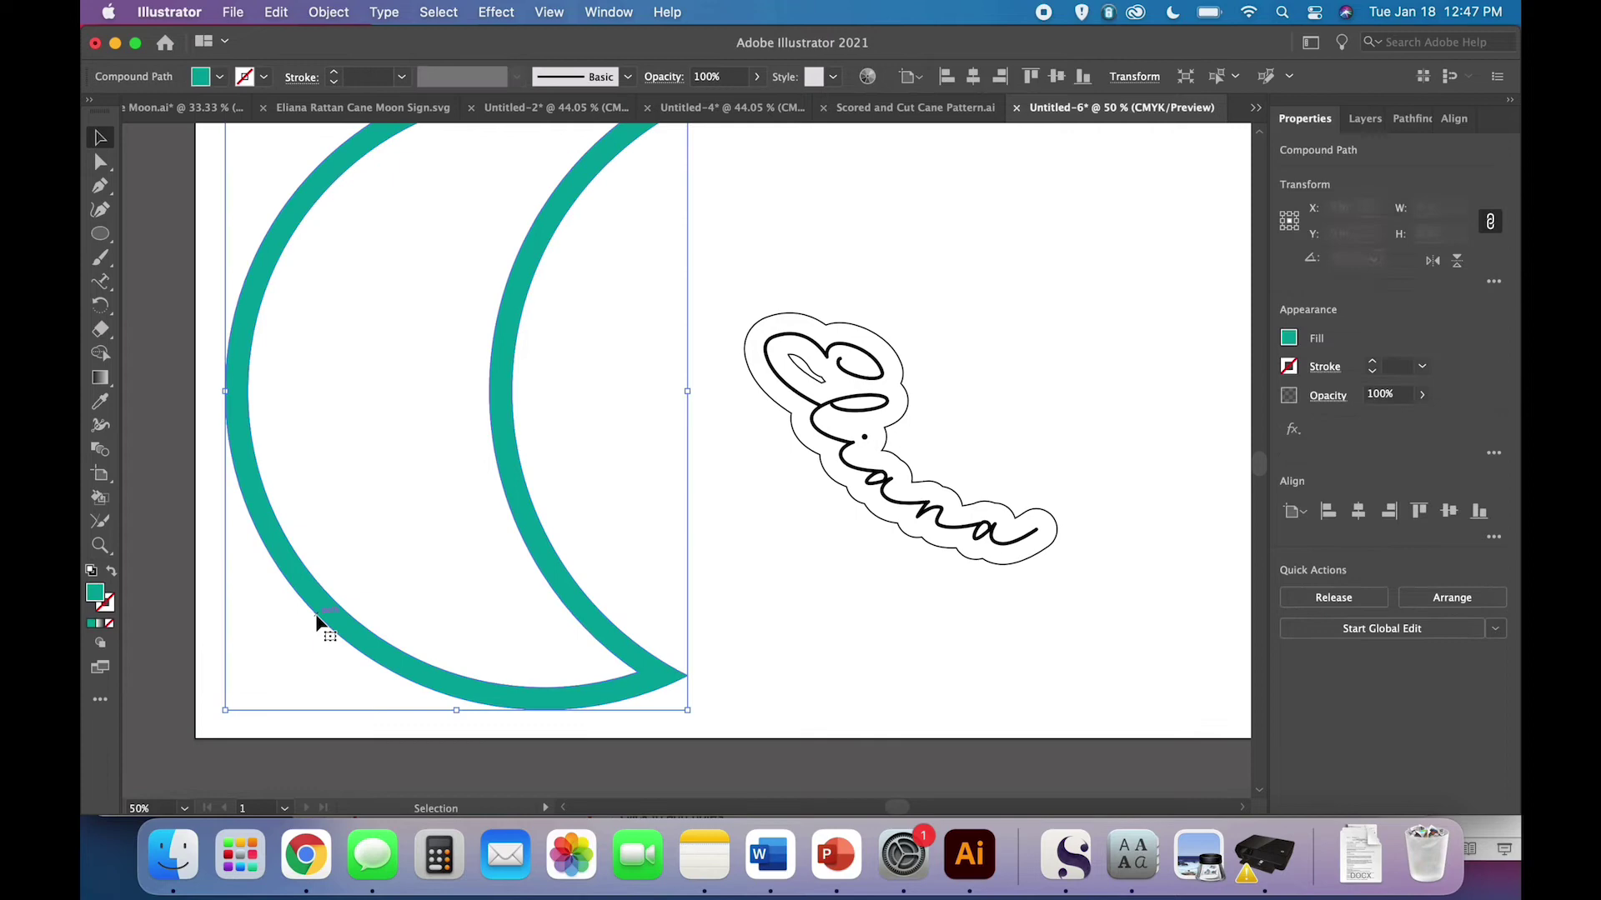
{"action": "scroll", "coordinate": [317, 621], "scroll_direction": "up", "scroll_amount": 1}
{"action": "scroll", "coordinate": [317, 622], "scroll_direction": "right", "scroll_amount": 1}
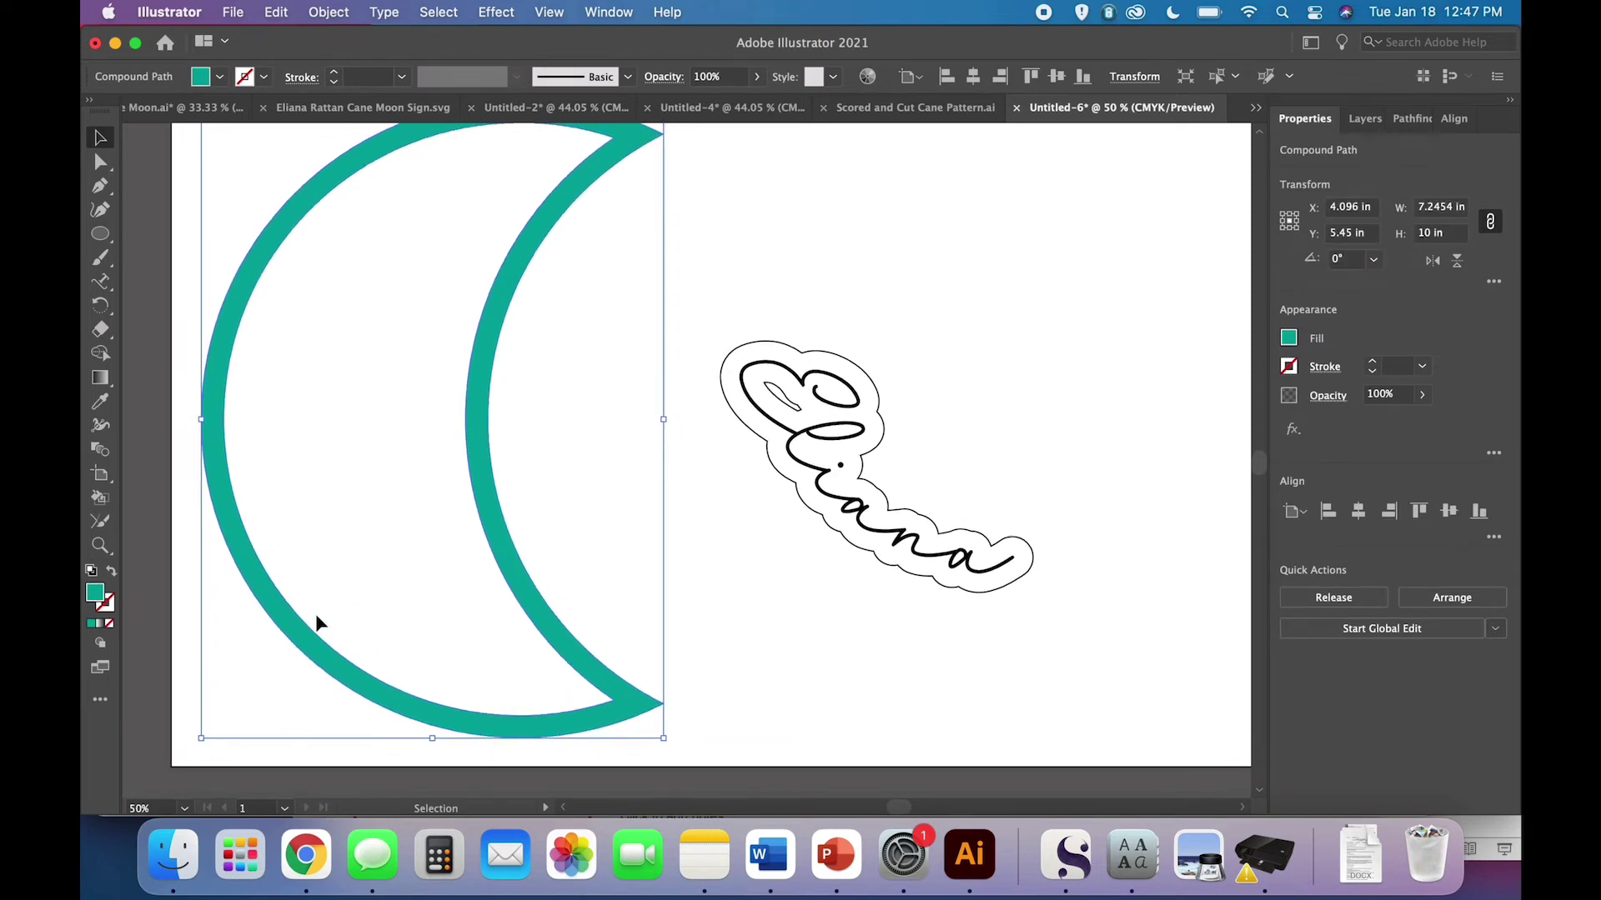
{"action": "left_click", "coordinate": [111, 570]}
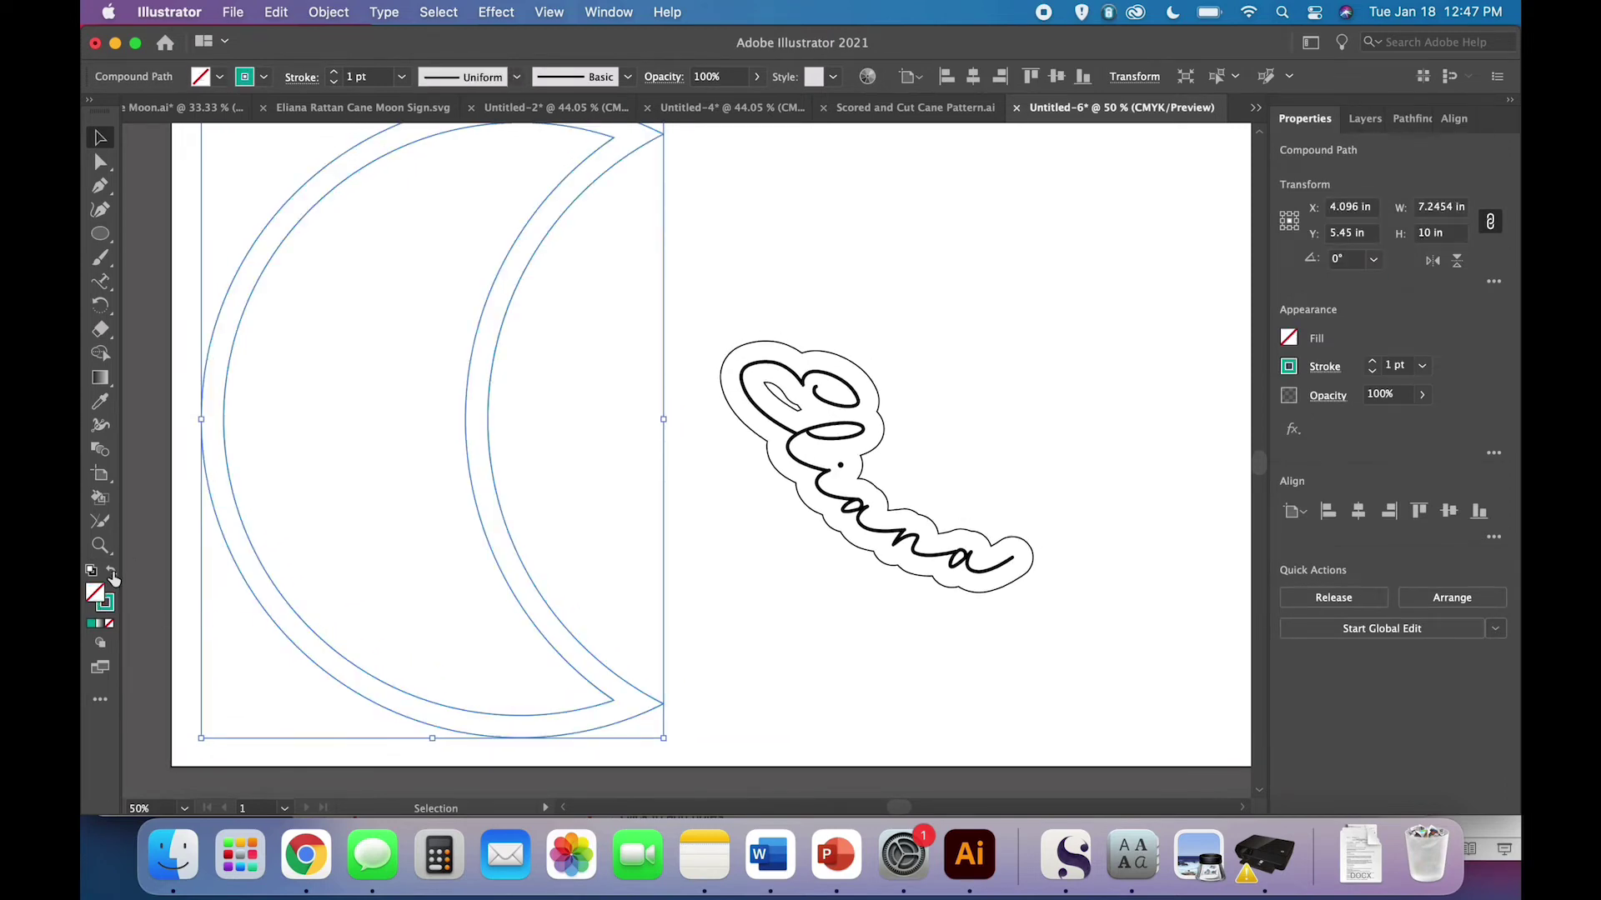
{"action": "left_click", "coordinate": [772, 543]}
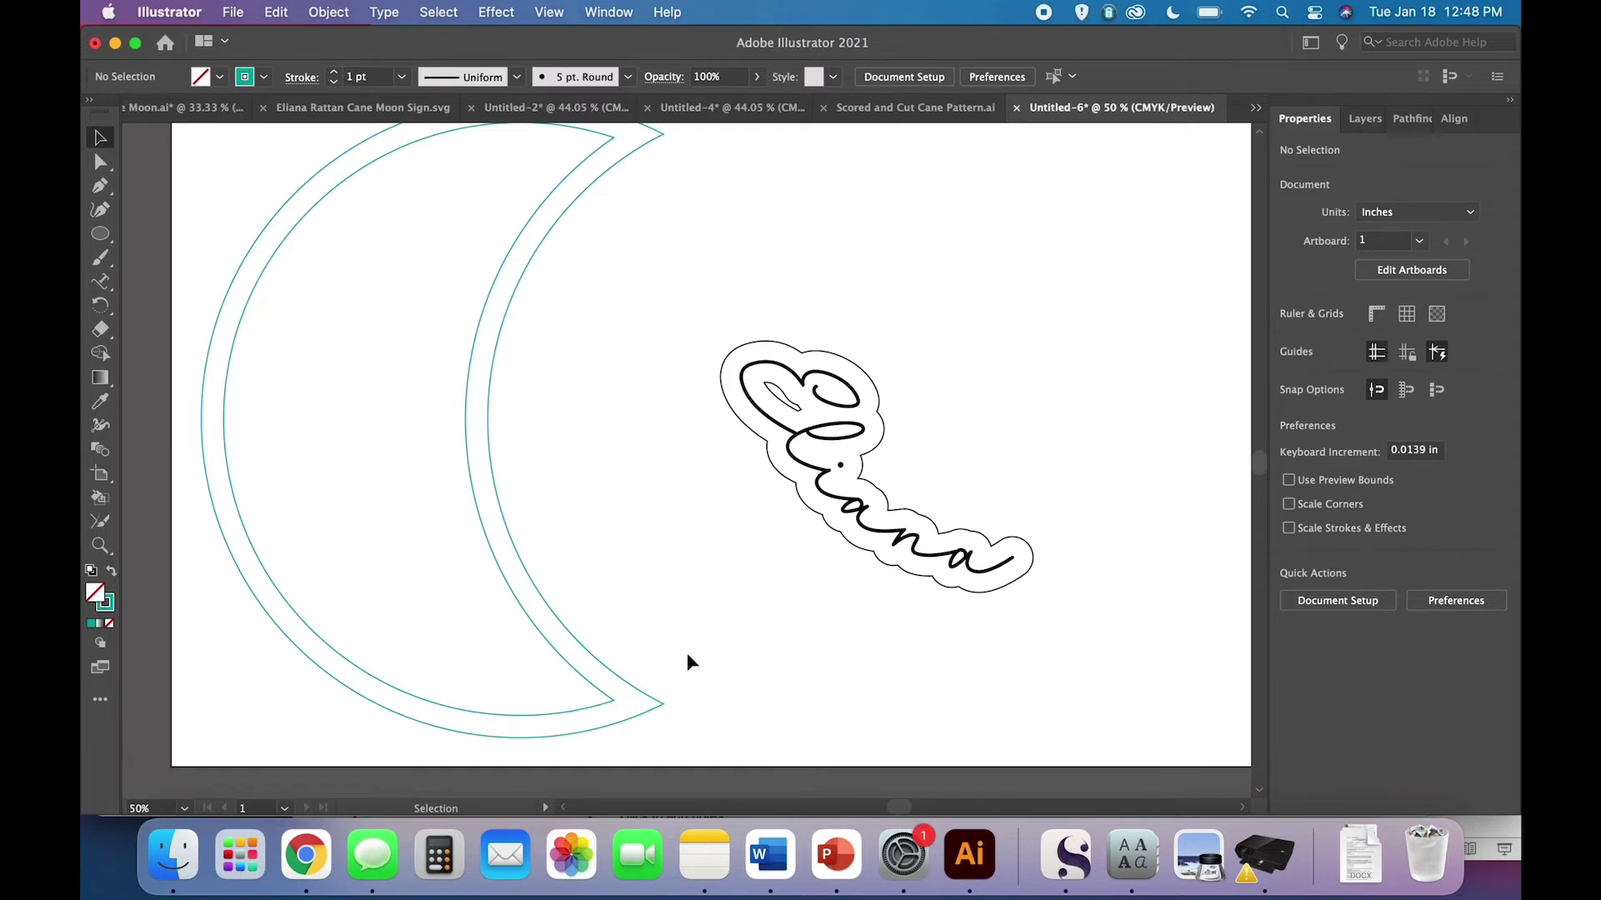
{"action": "scroll", "coordinate": [686, 658], "scroll_direction": "up", "scroll_amount": 3}
Move the Eliana script and its offset outline onto the moon's lower-left curve, then zoom to 150%
{"action": "left_click_drag", "start_coordinate": [1079, 693], "coordinate": [653, 358]}
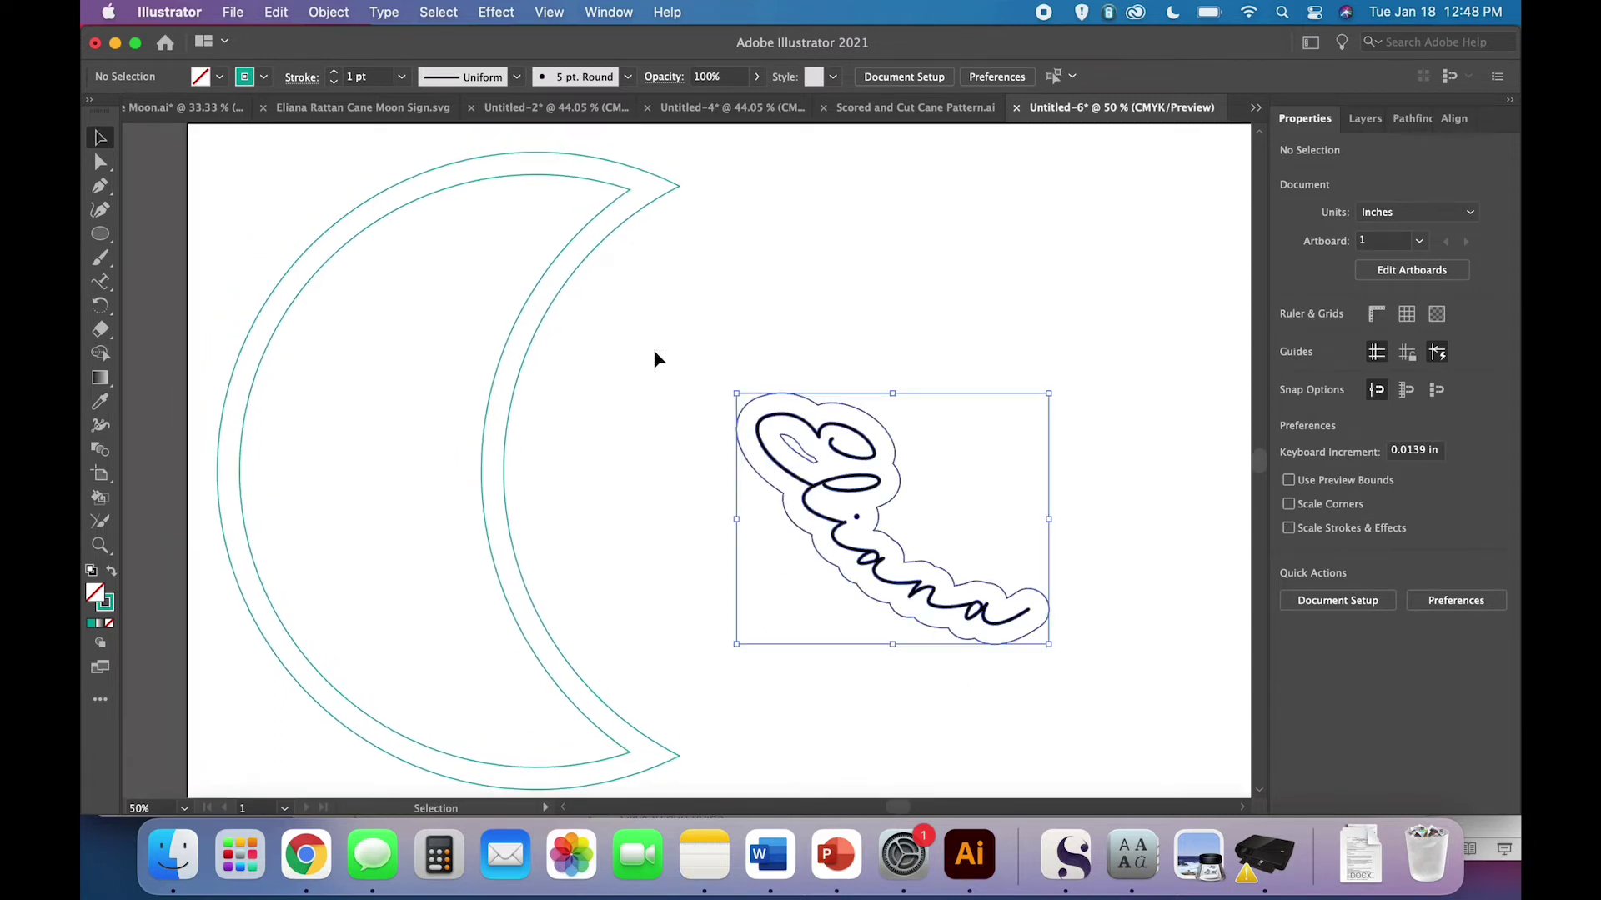
{"action": "scroll", "coordinate": [838, 499], "scroll_direction": "left", "scroll_amount": 5}
{"action": "scroll", "coordinate": [838, 498], "scroll_direction": "down", "scroll_amount": 2}
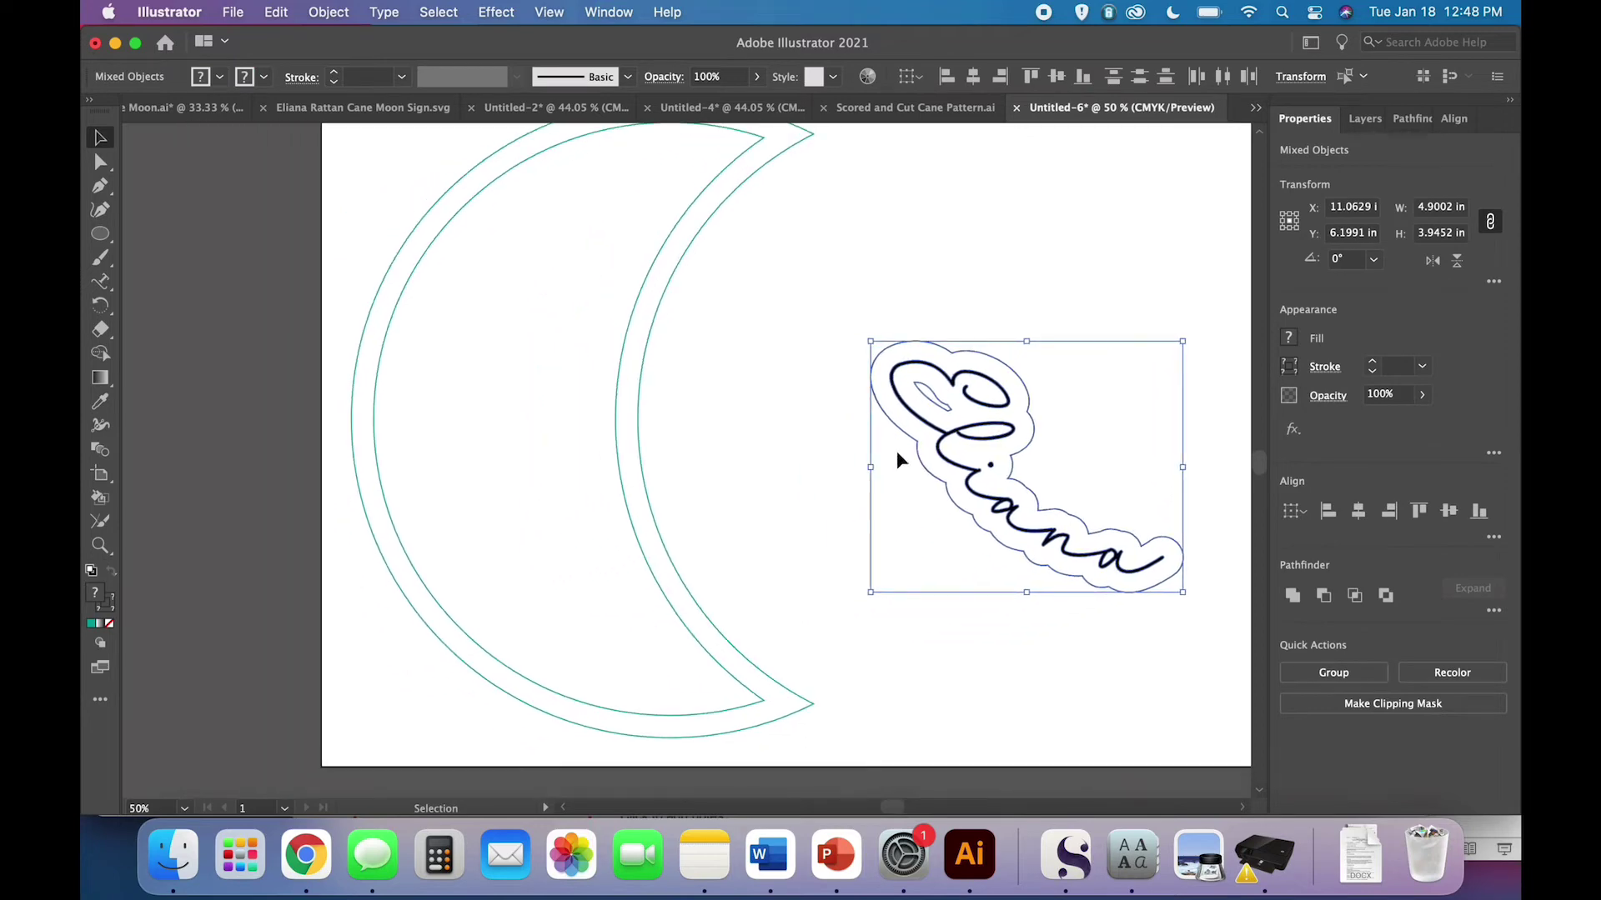
{"action": "left_click_drag", "start_coordinate": [933, 444], "coordinate": [462, 568]}
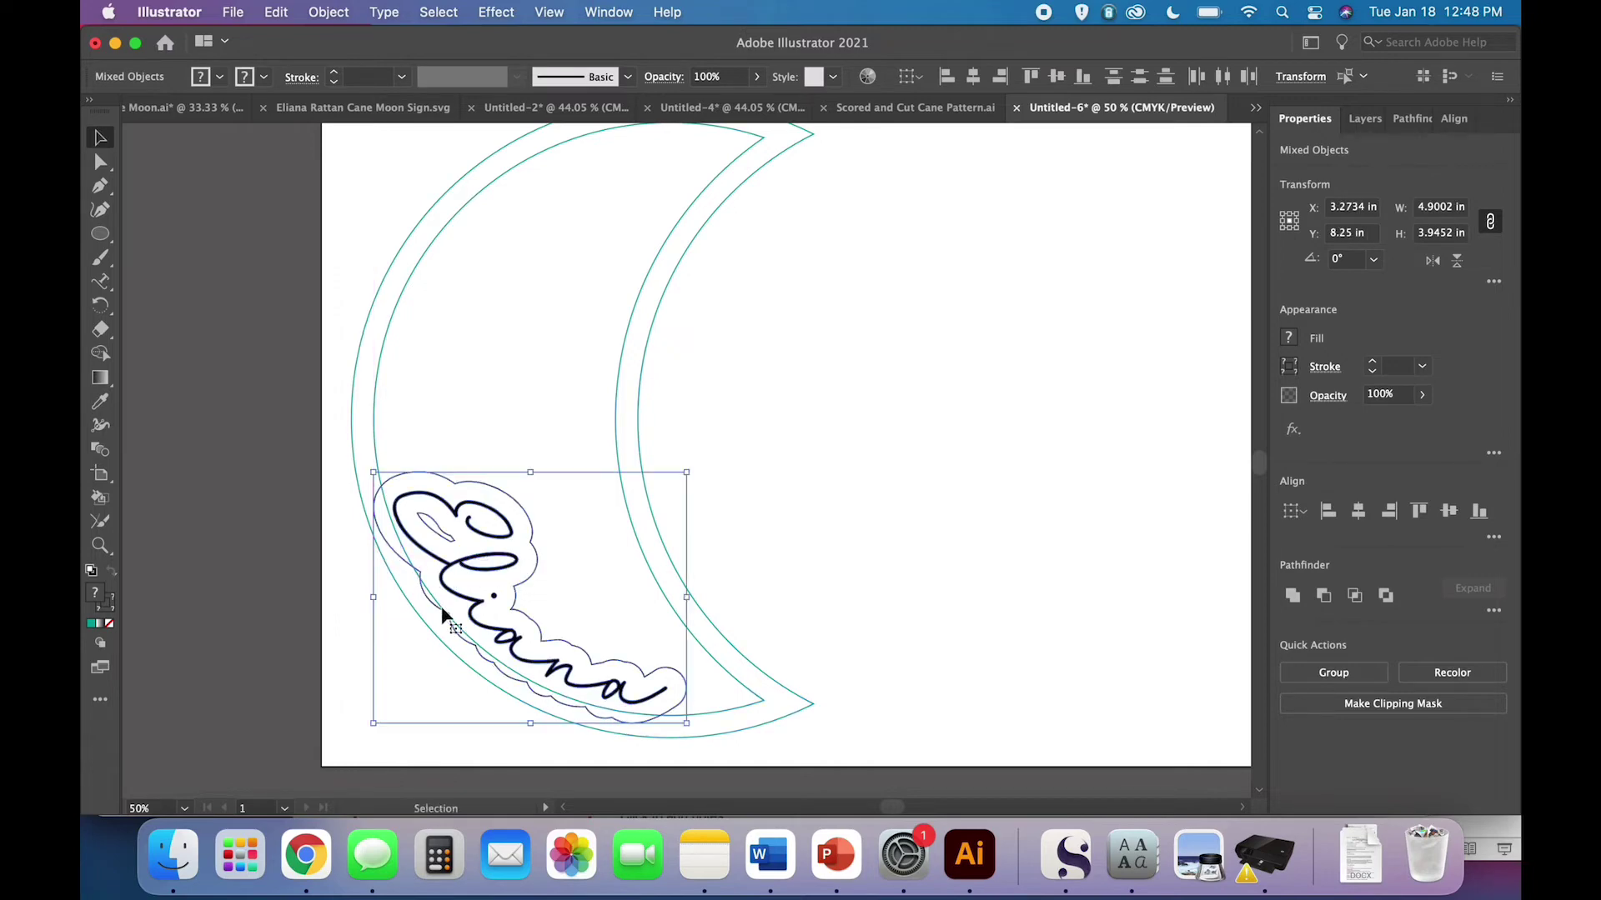
{"action": "left_click", "coordinate": [361, 580]}
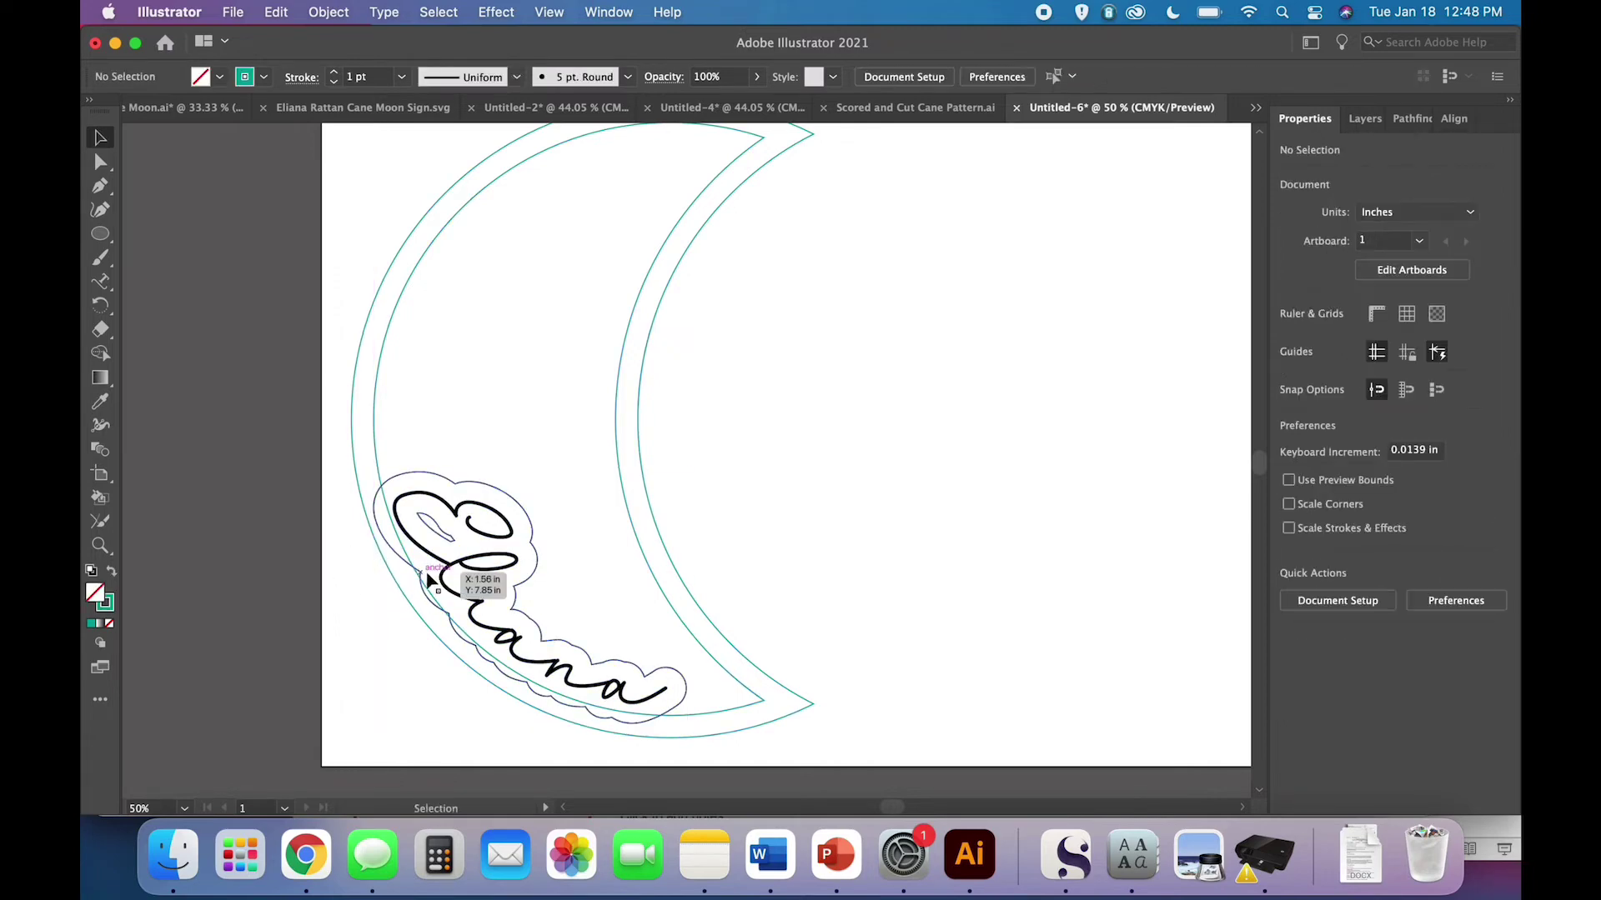
{"action": "key", "text": "super+equal"}
{"action": "key", "text": "super+equal"}
{"action": "key", "text": "super+equal"}
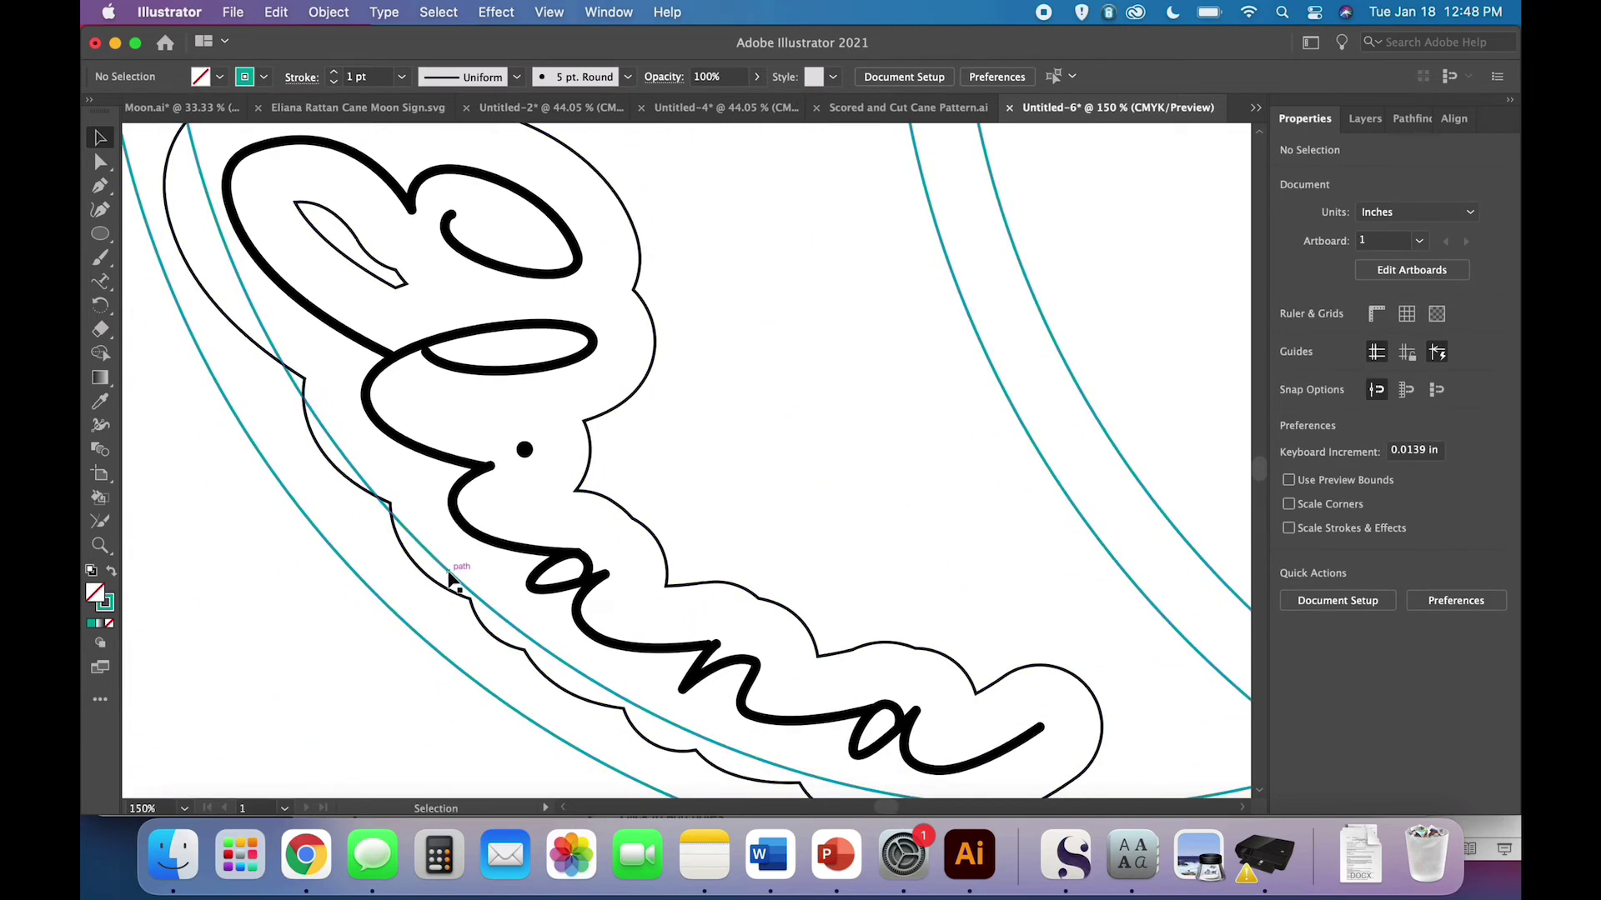
Drag two anchors on the Eliana outline's lower-left edge down-left to follow the crescent
{"action": "scroll", "coordinate": [446, 572], "scroll_direction": "down", "scroll_amount": 2}
{"action": "scroll", "coordinate": [449, 576], "scroll_direction": "left", "scroll_amount": 3}
{"action": "scroll", "coordinate": [448, 581], "scroll_direction": "up", "scroll_amount": 3}
{"action": "scroll", "coordinate": [448, 581], "scroll_direction": "left", "scroll_amount": 1}
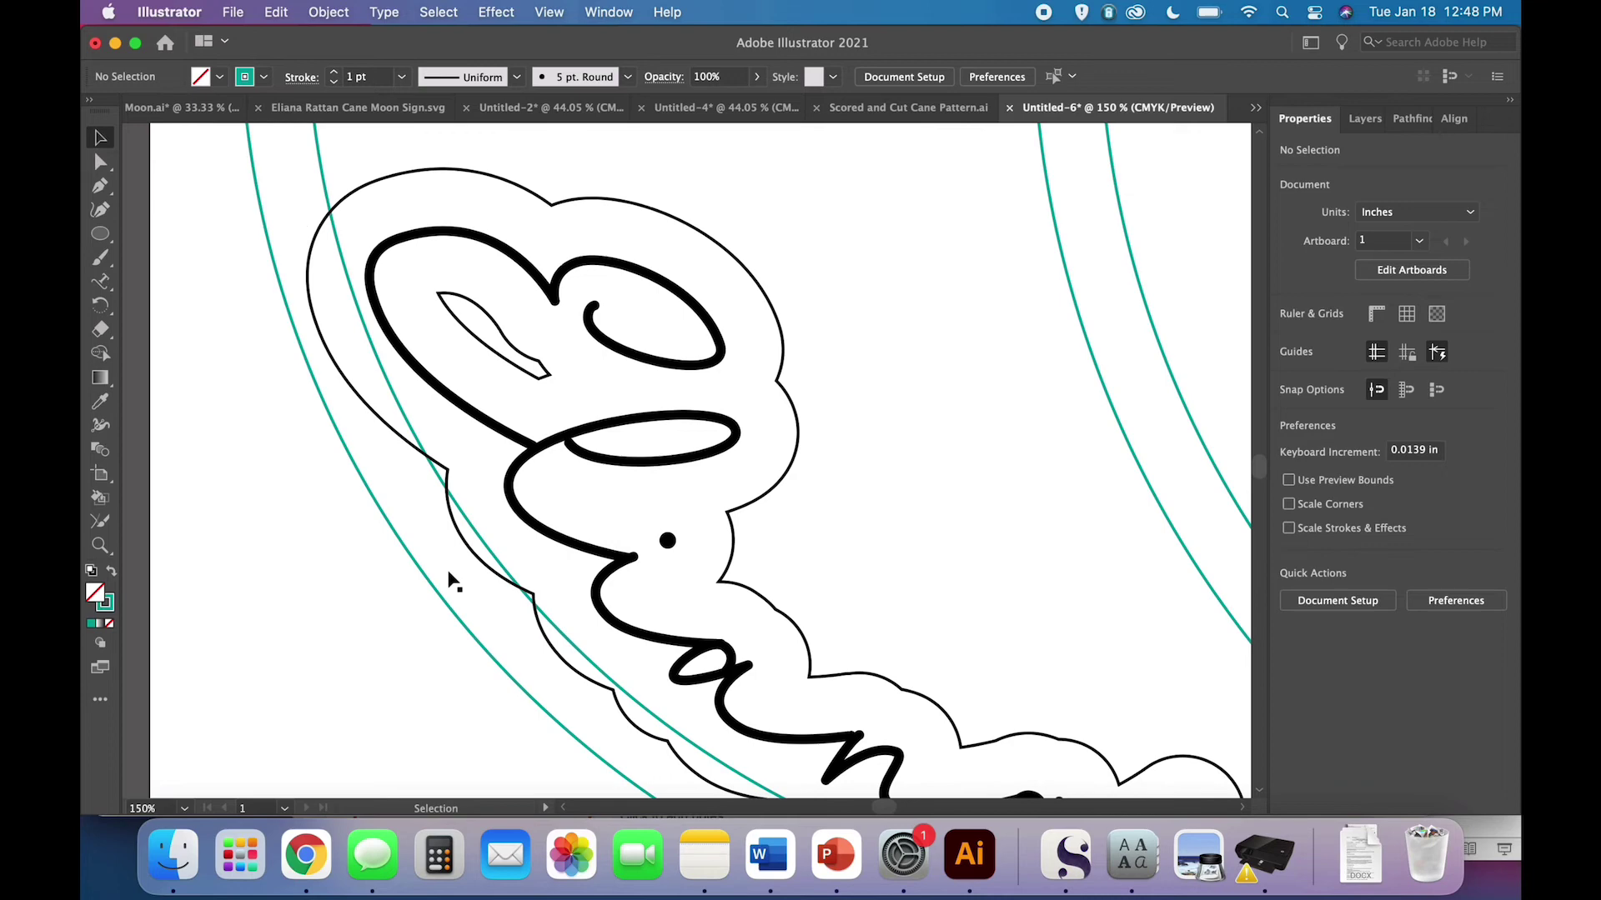
{"action": "left_click", "coordinate": [101, 163]}
{"action": "left_click", "coordinate": [449, 475]}
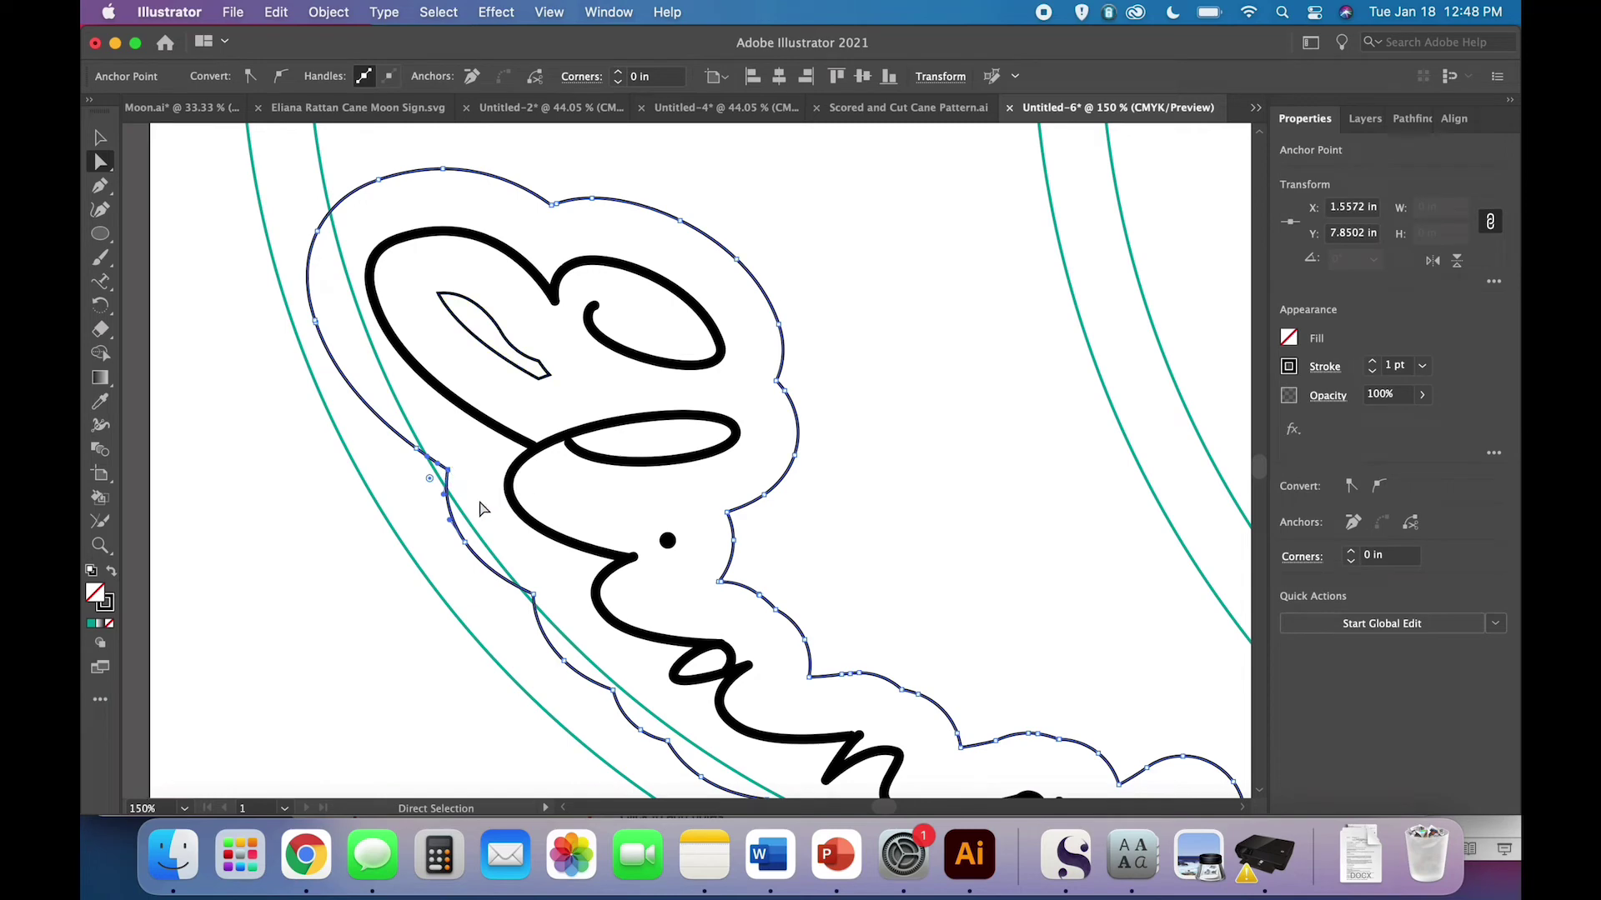
{"action": "left_click_drag", "start_coordinate": [450, 473], "coordinate": [404, 504]}
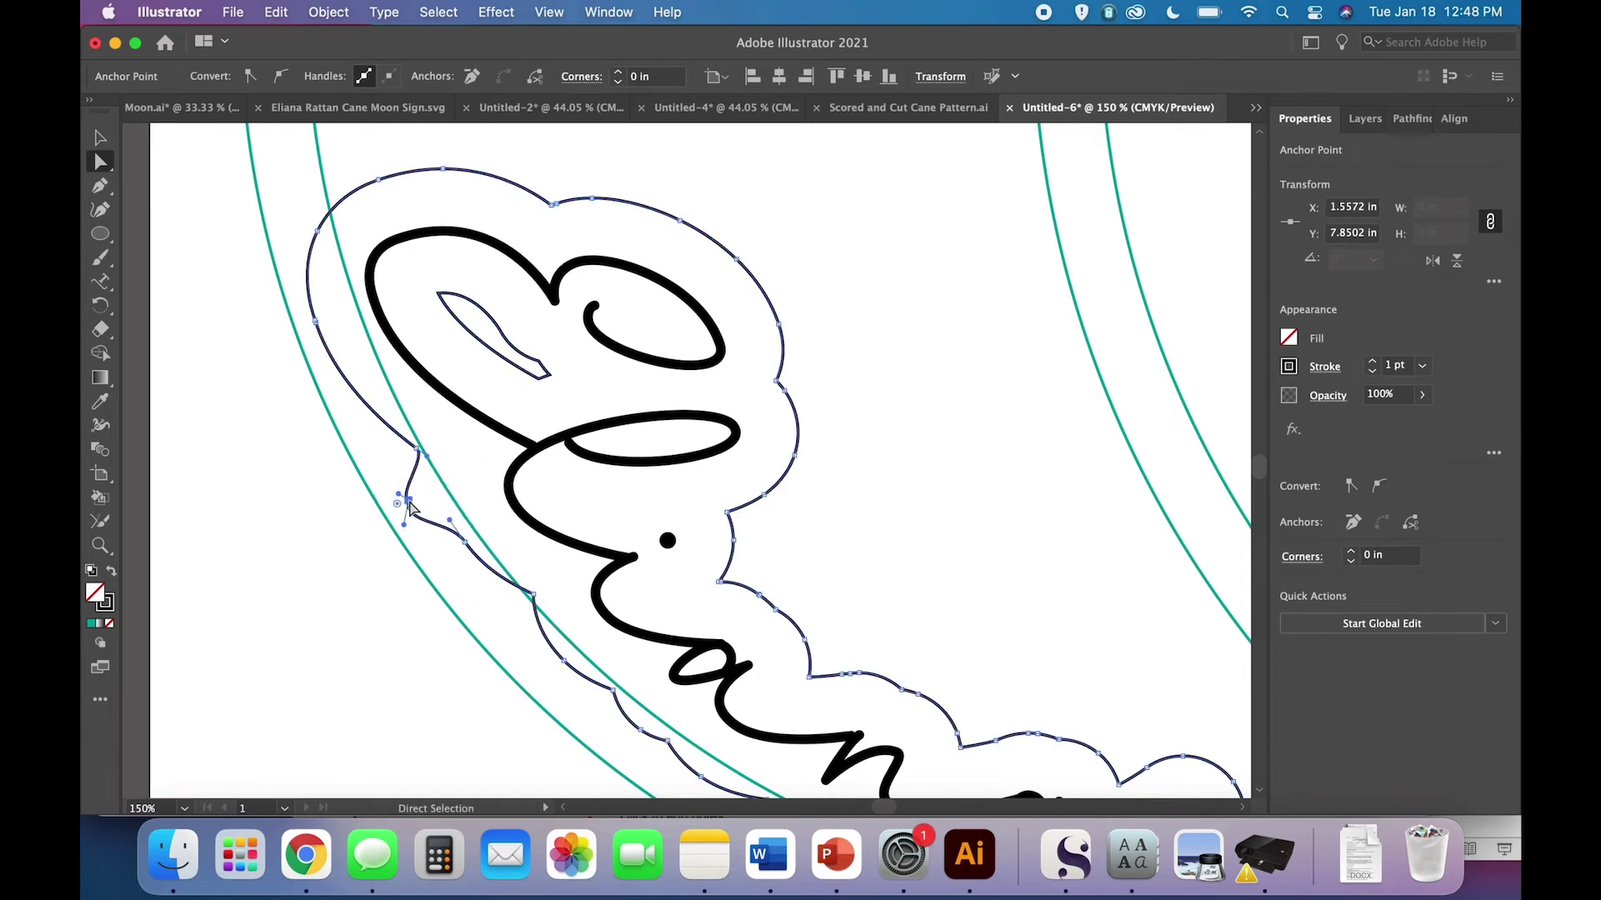
{"action": "scroll", "coordinate": [504, 610], "scroll_direction": "down", "scroll_amount": 2}
{"action": "scroll", "coordinate": [504, 609], "scroll_direction": "right", "scroll_amount": 2}
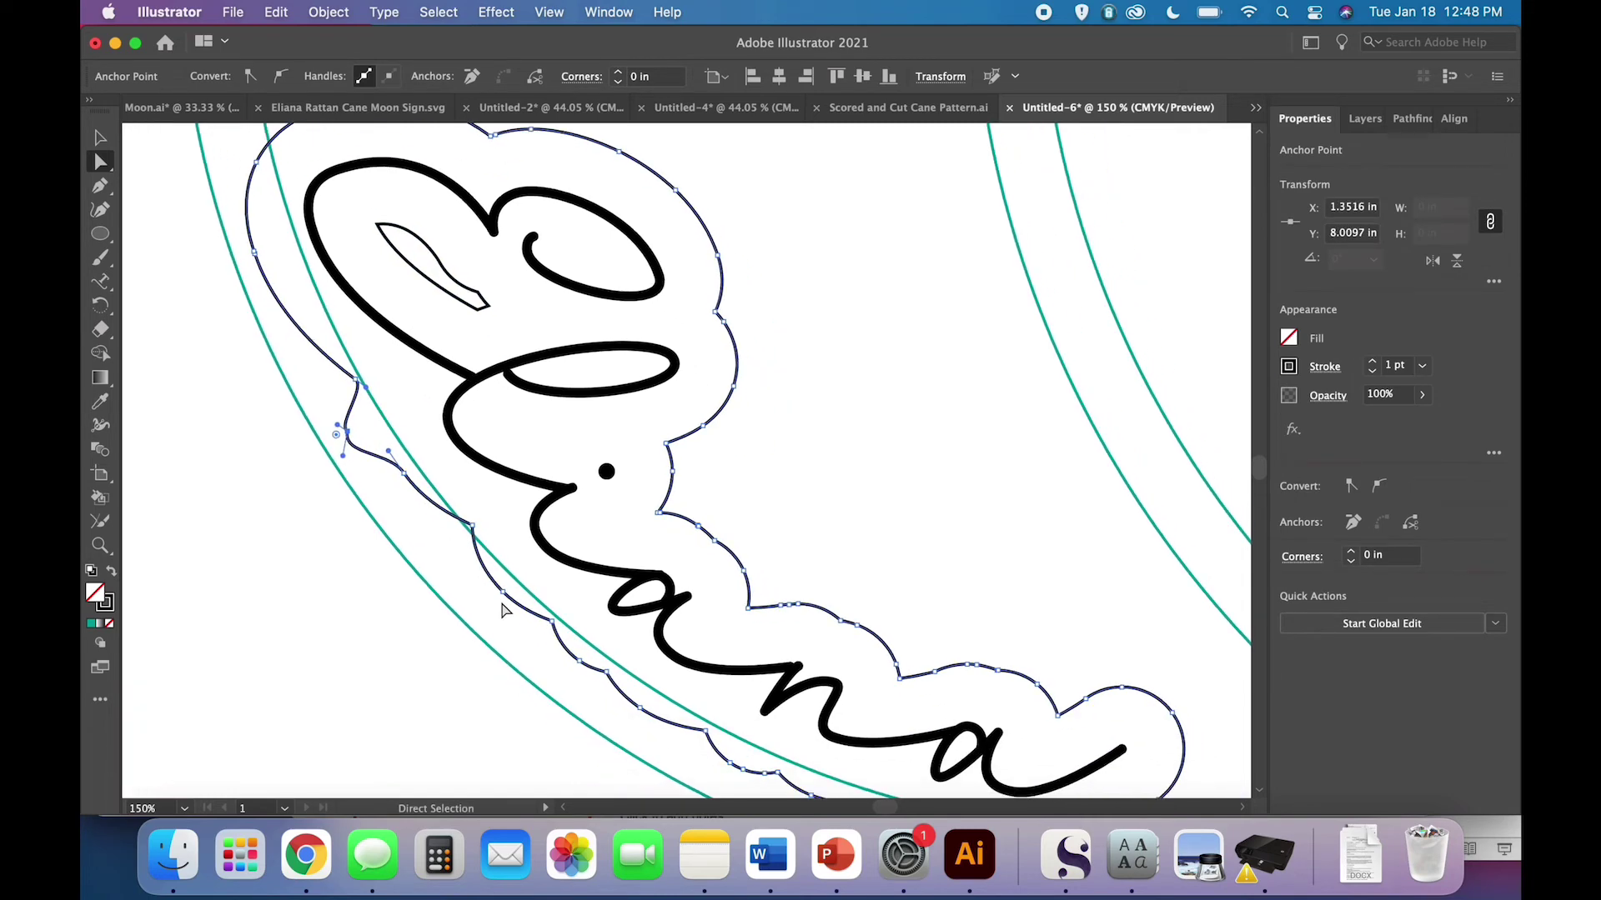
{"action": "left_click", "coordinate": [473, 525]}
{"action": "left_click_drag", "start_coordinate": [472, 531], "coordinate": [437, 558]}
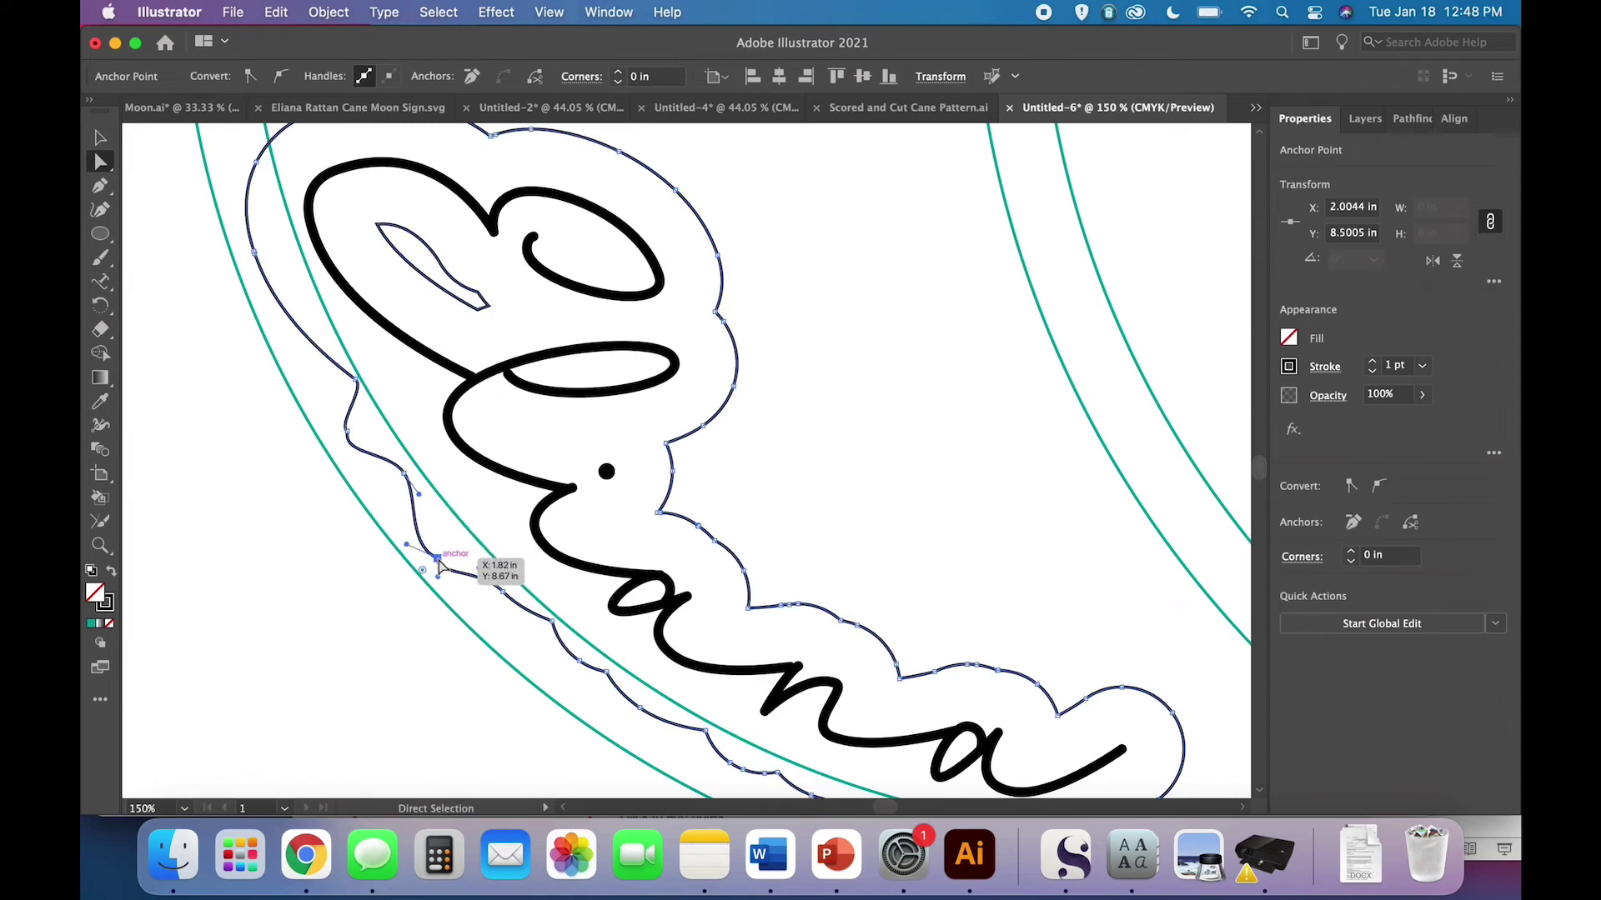
{"action": "scroll", "coordinate": [491, 635], "scroll_direction": "down", "scroll_amount": 3}
{"action": "scroll", "coordinate": [491, 635], "scroll_direction": "right", "scroll_amount": 3}
{"action": "scroll", "coordinate": [491, 635], "scroll_direction": "down", "scroll_amount": 2}
{"action": "scroll", "coordinate": [491, 635], "scroll_direction": "right", "scroll_amount": 3}
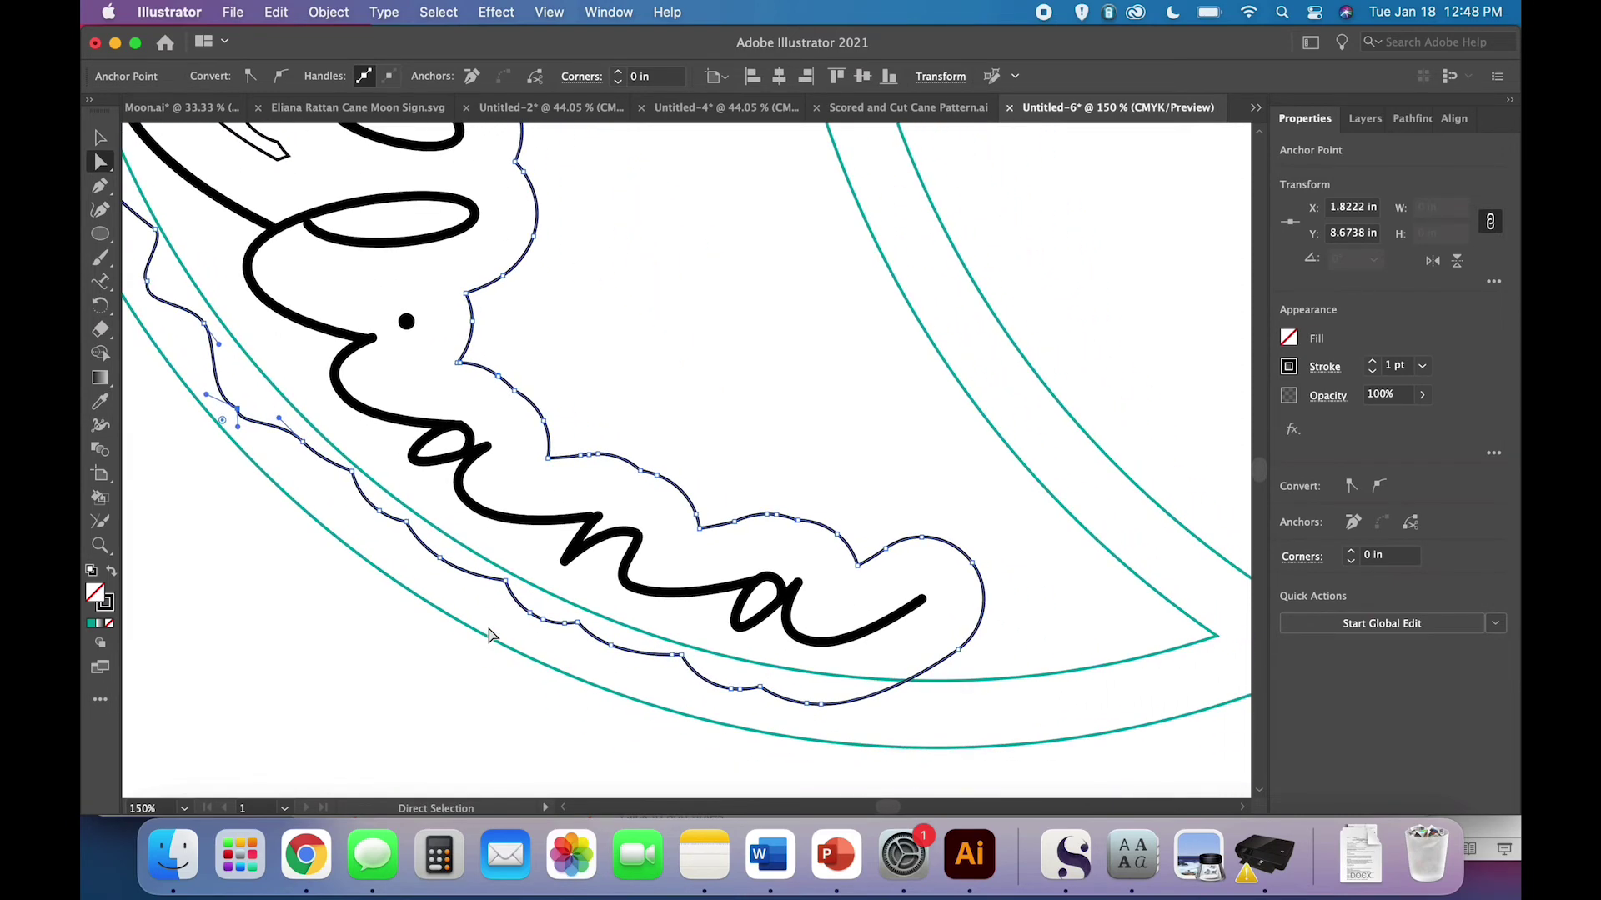
Return to the Selection tool, deselect the outline and zoom out to 100%
{"action": "left_click", "coordinate": [100, 137]}
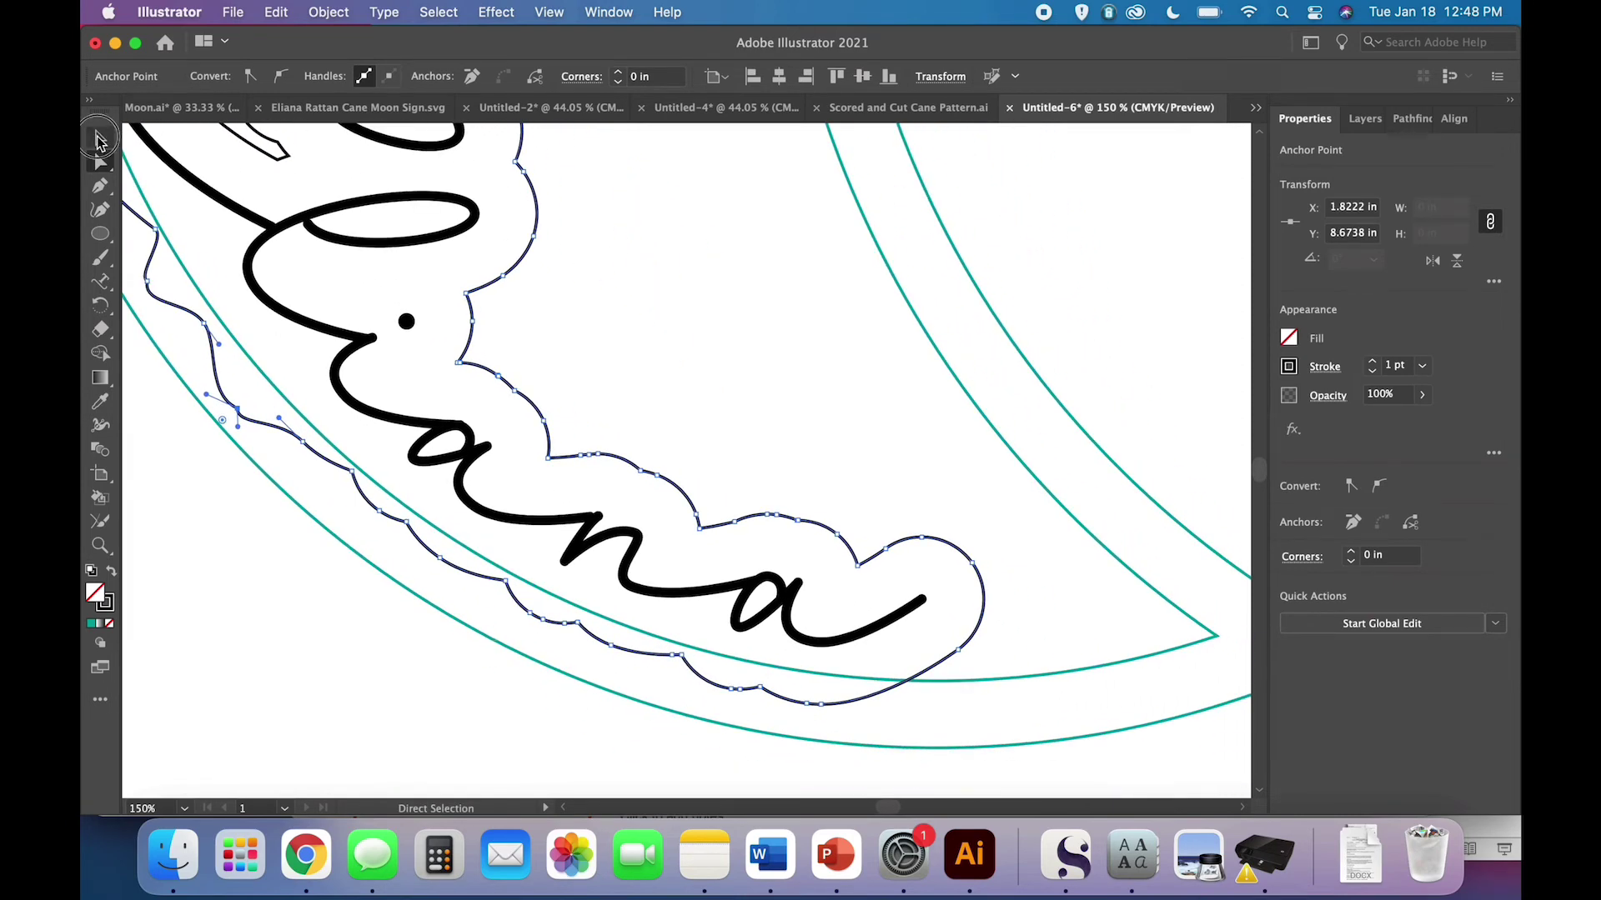
{"action": "left_click", "coordinate": [319, 627]}
{"action": "scroll", "coordinate": [319, 627], "scroll_direction": "up", "scroll_amount": 1}
{"action": "scroll", "coordinate": [318, 627], "scroll_direction": "left", "scroll_amount": 2}
{"action": "key", "text": "super+minus"}
Try selecting the Eliana outline and script, then zoom out to show the whole moon
{"action": "scroll", "coordinate": [325, 608], "scroll_direction": "up", "scroll_amount": 2}
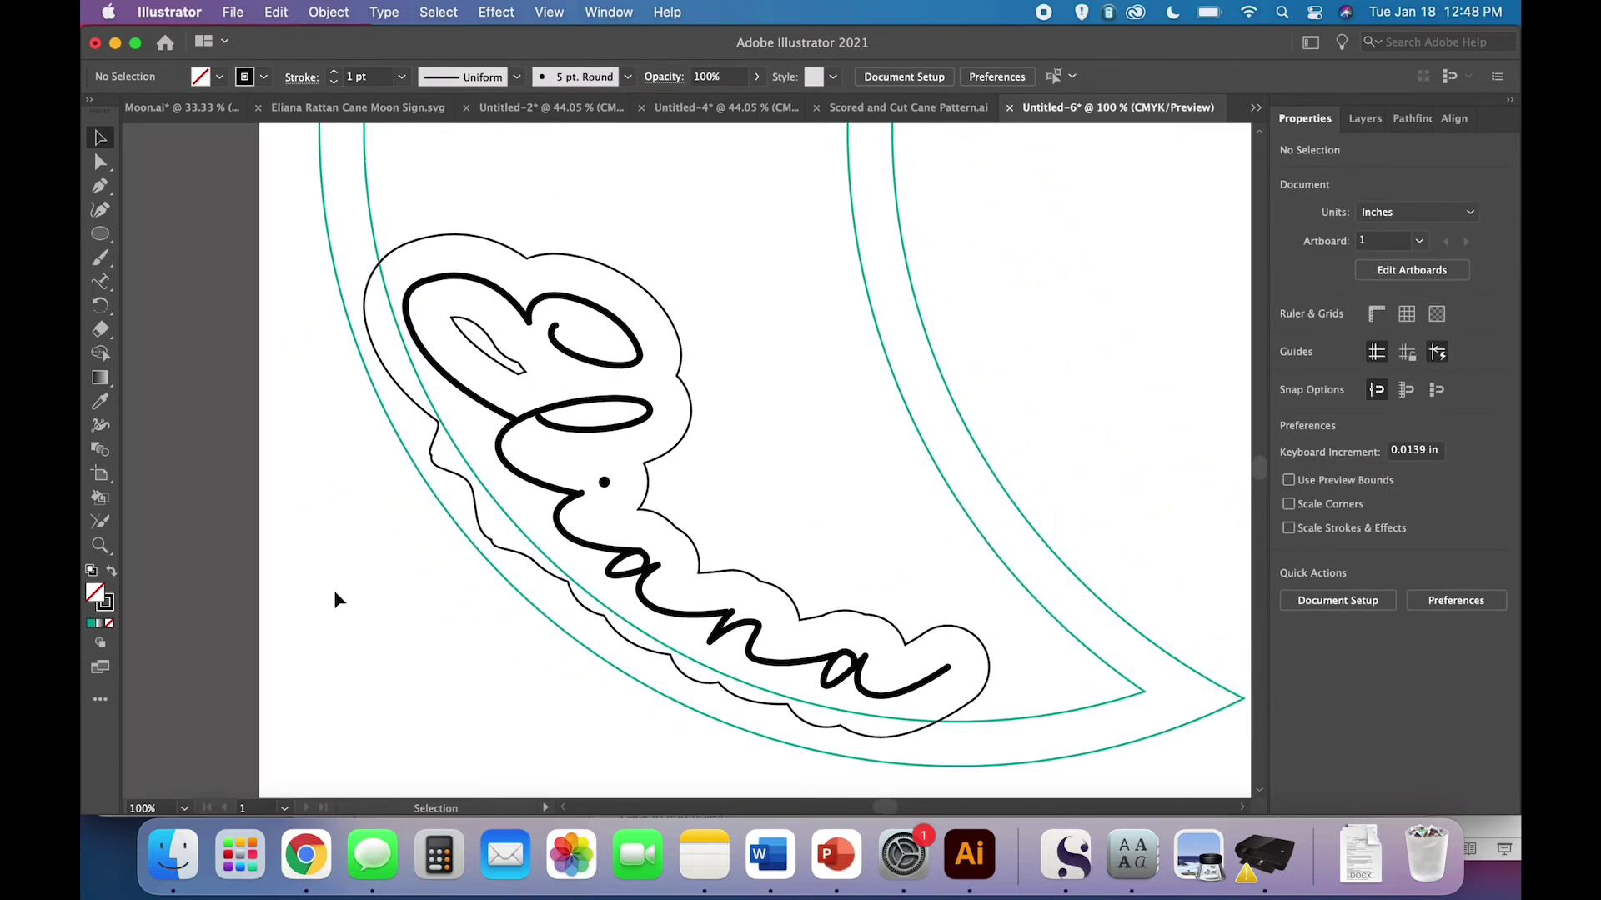
{"action": "left_click", "coordinate": [492, 367]}
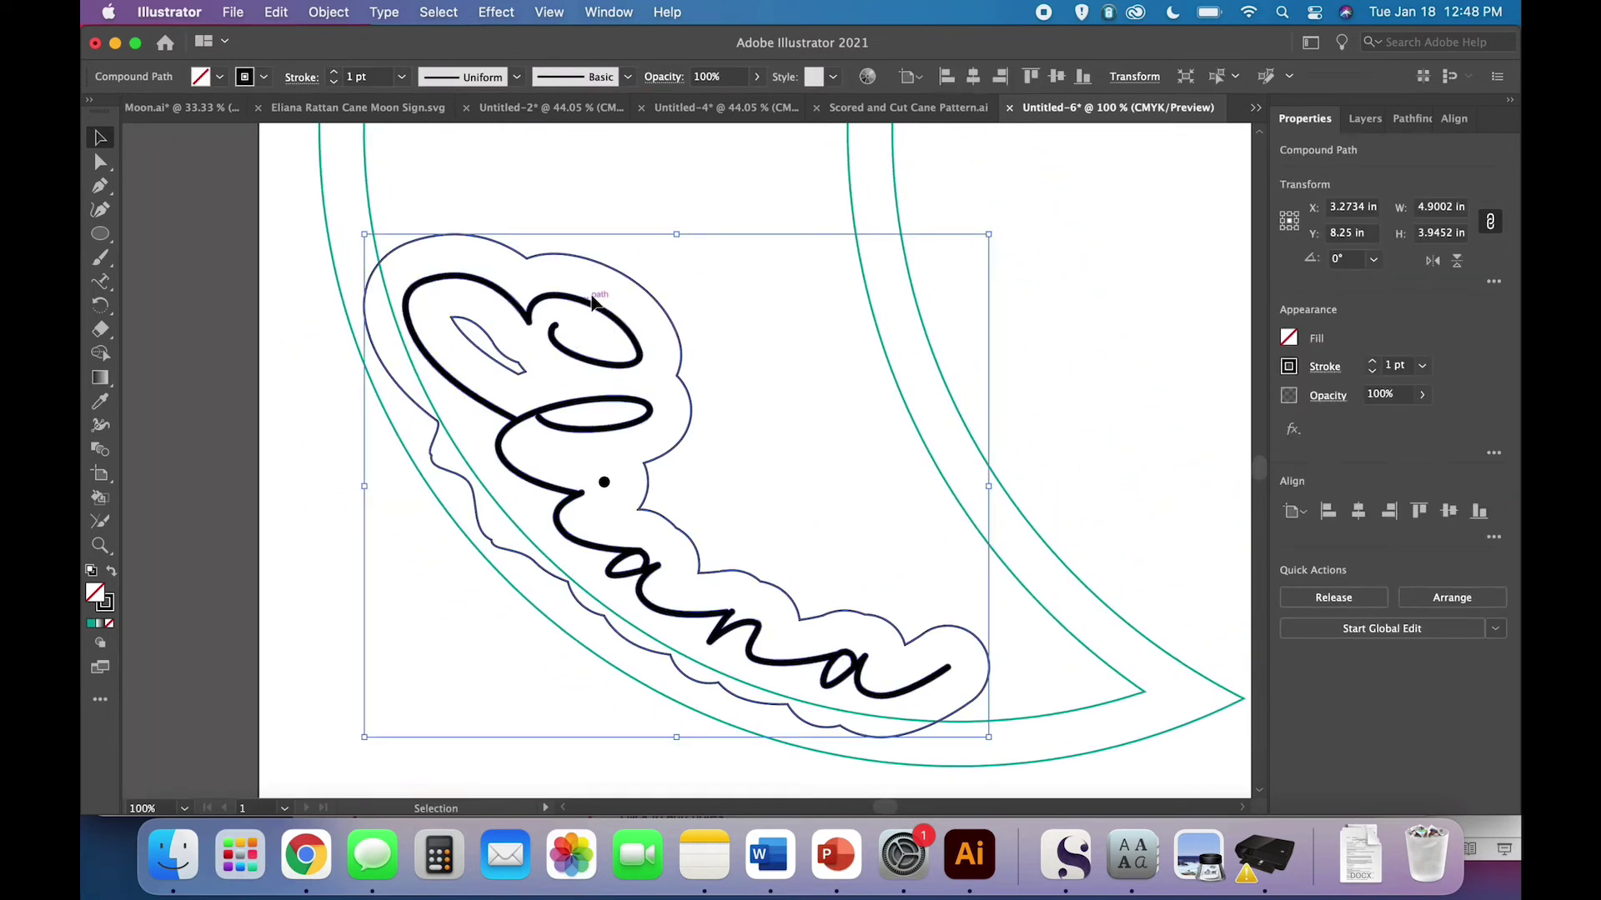
{"action": "left_click", "coordinate": [679, 330]}
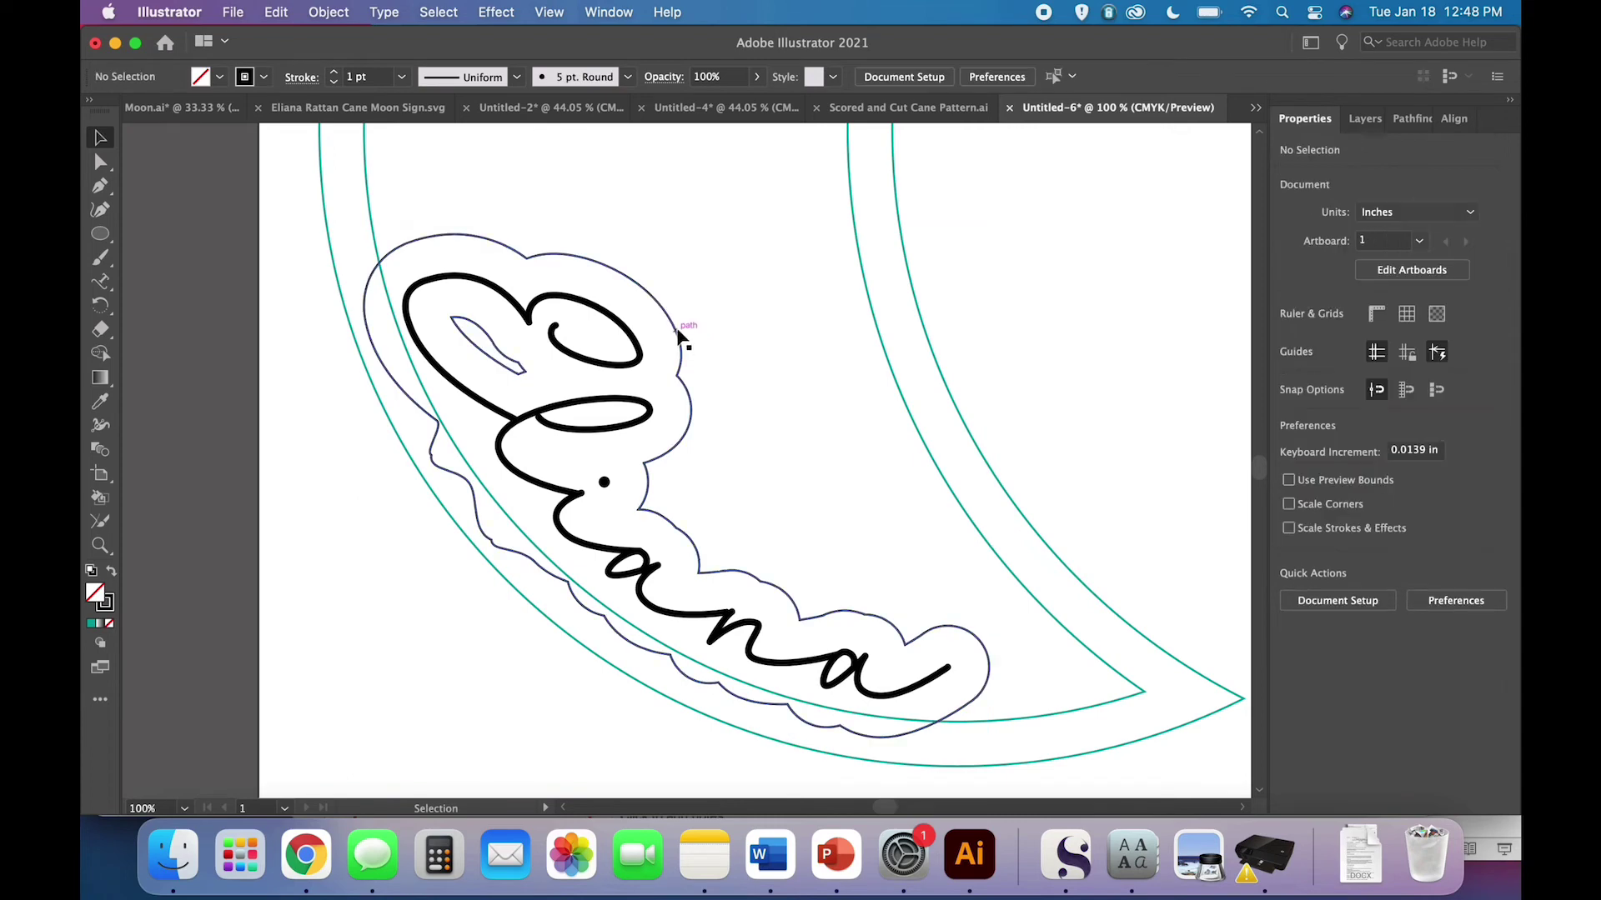
{"action": "left_click", "coordinate": [680, 331]}
{"action": "left_click", "coordinate": [627, 367]}
{"action": "left_click", "coordinate": [752, 371]}
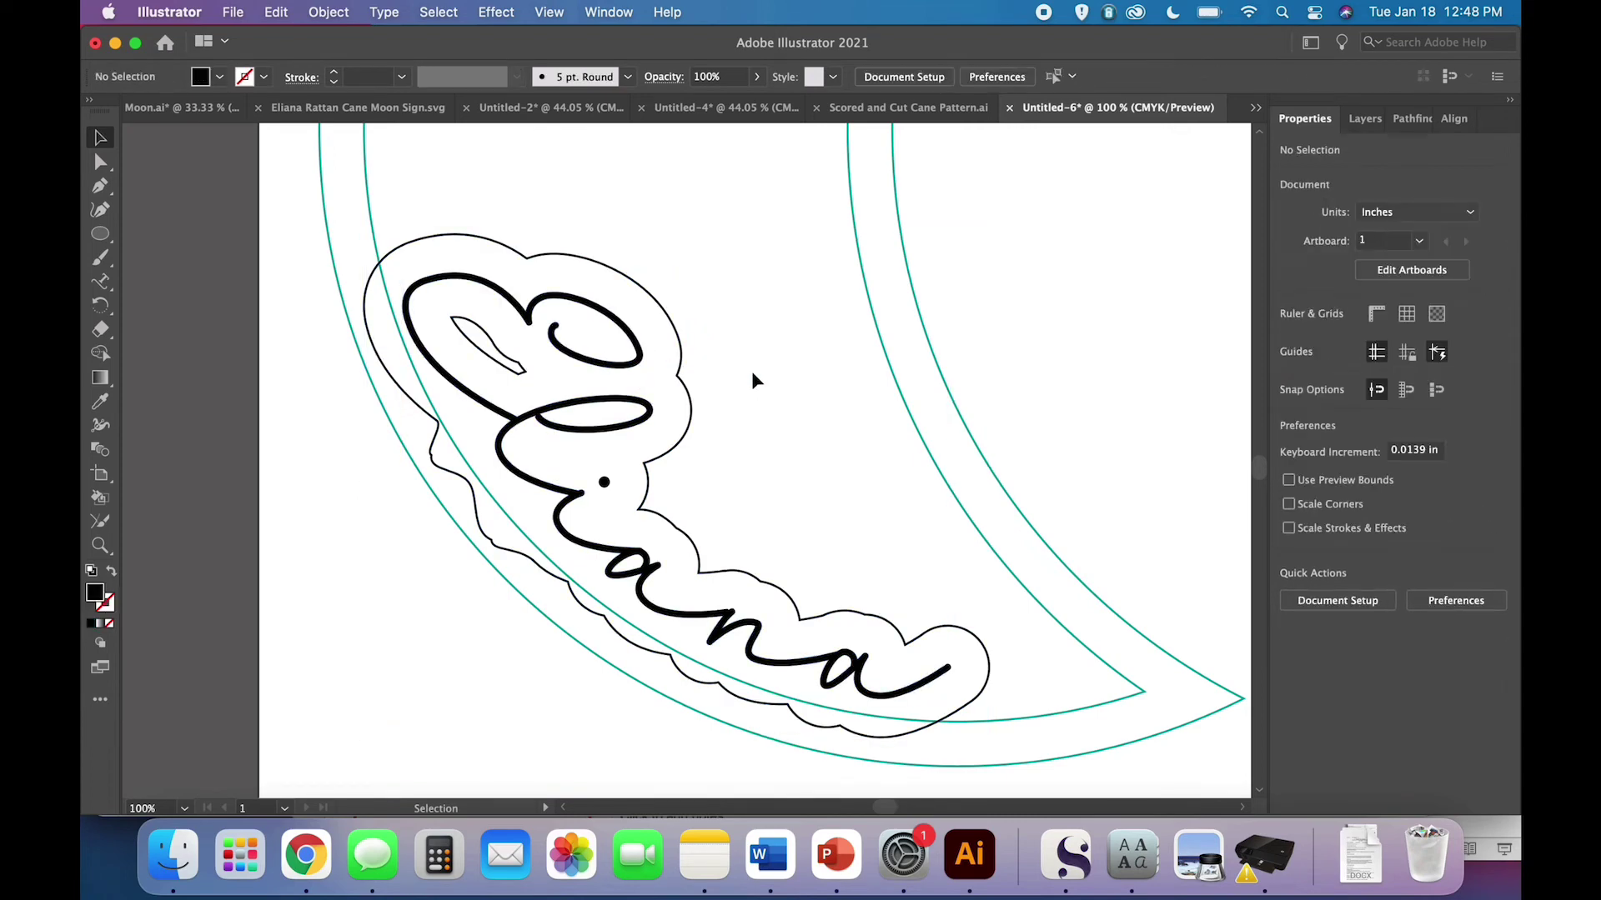
{"action": "scroll", "coordinate": [363, 250], "scroll_direction": "up", "scroll_amount": 2}
{"action": "key", "text": "super+minus"}
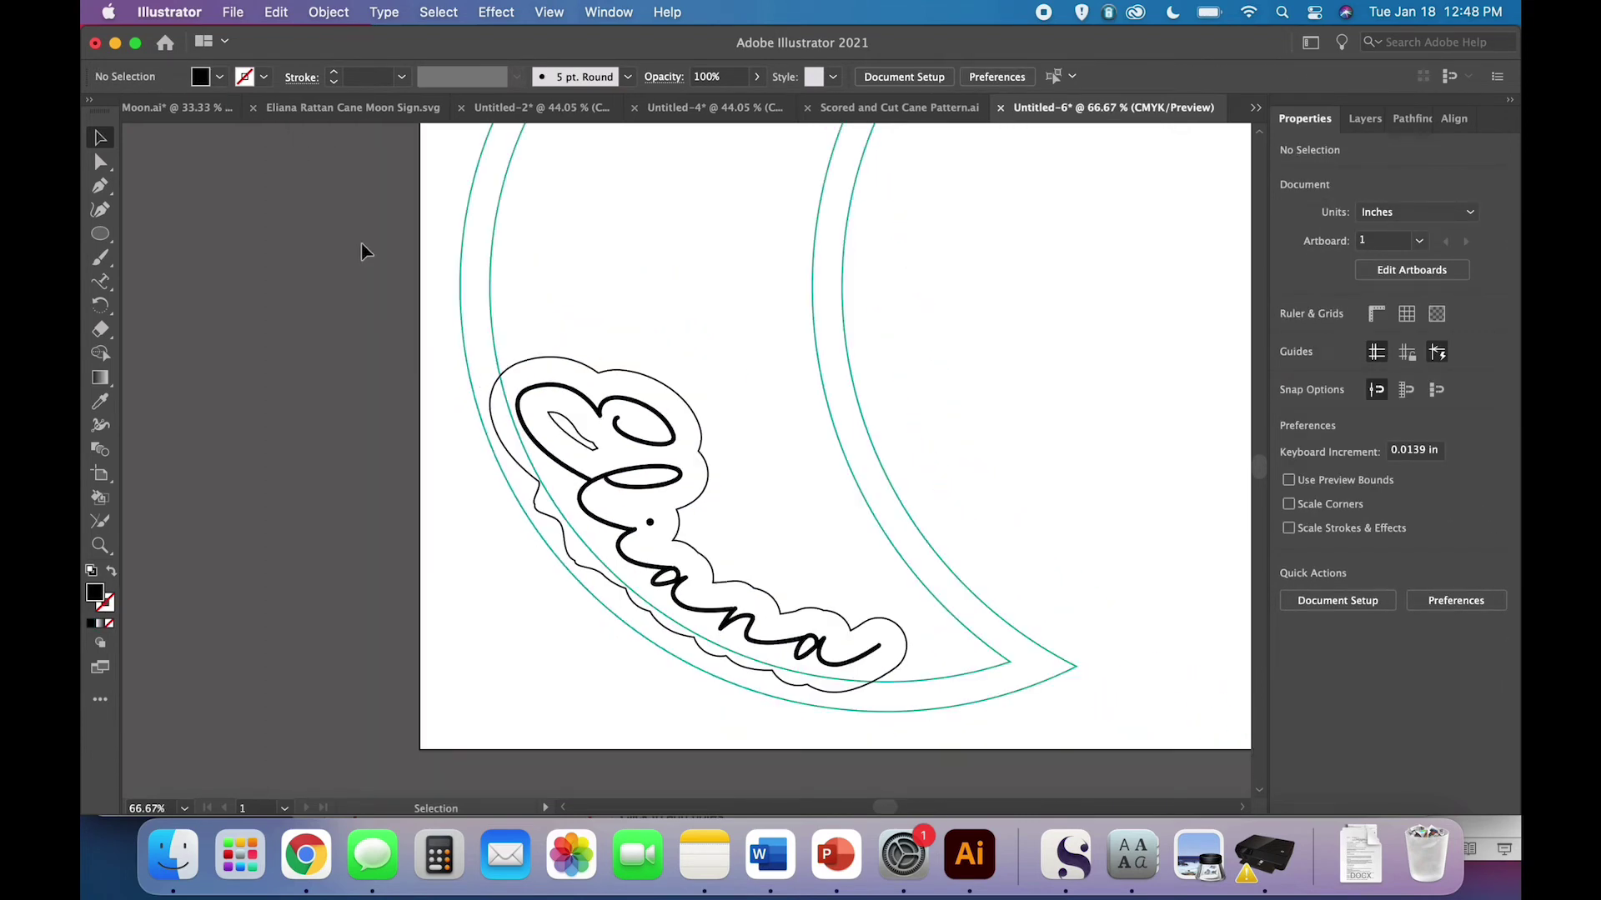
Select the moon plus the Eliana outline, combine them with Pathfinder Unite, then deselect
{"action": "left_click", "coordinate": [458, 325]}
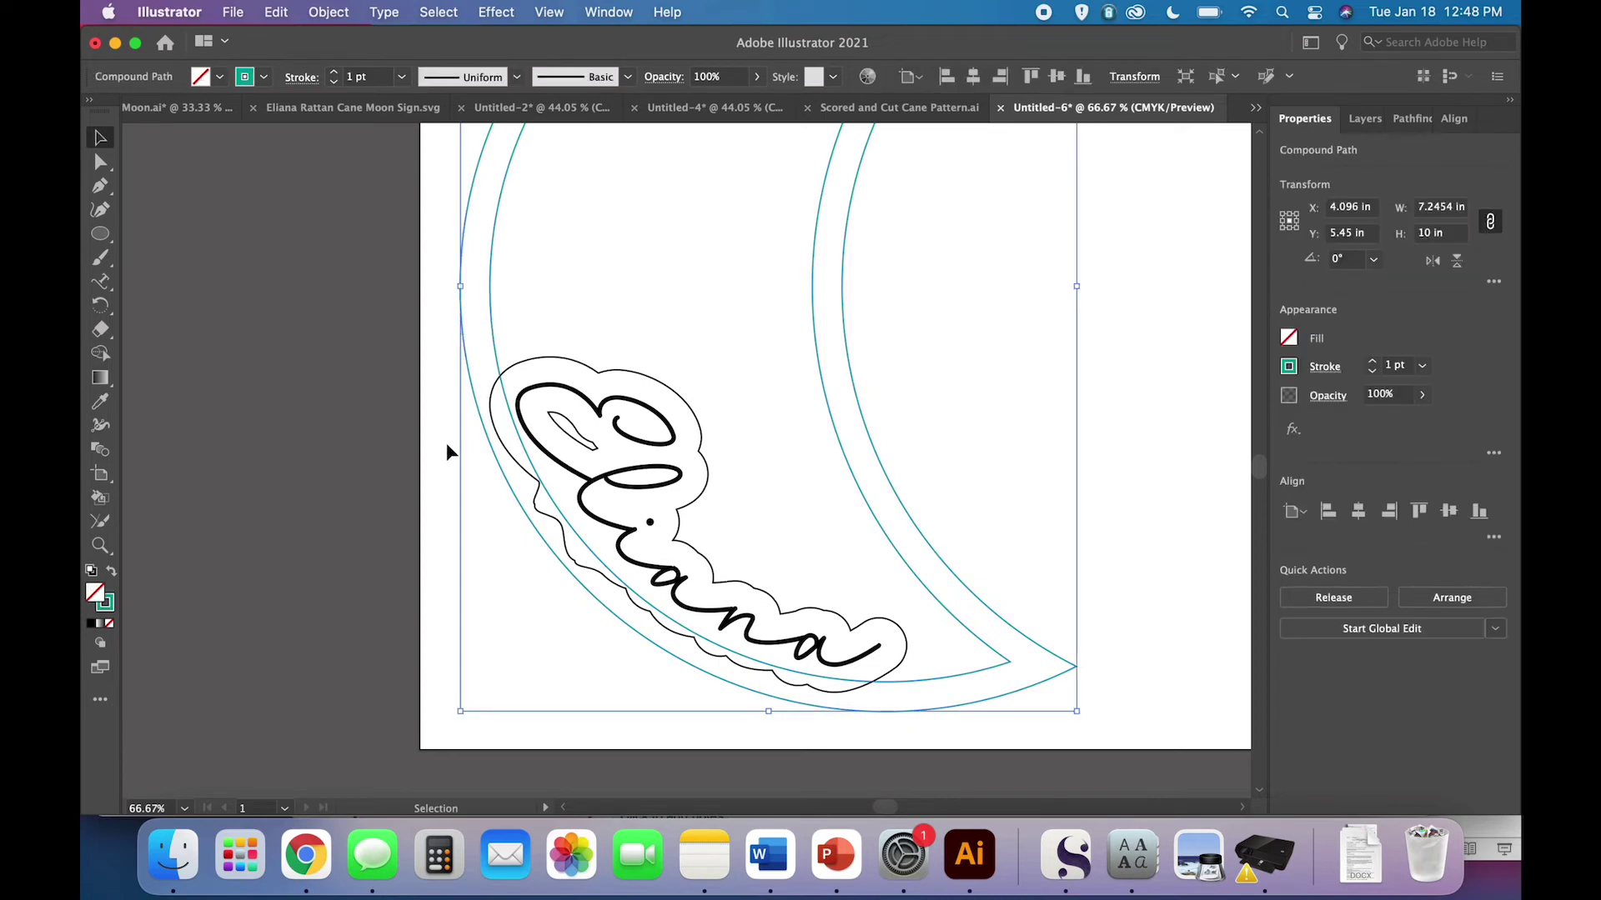
{"action": "scroll", "coordinate": [447, 443], "scroll_direction": "up", "scroll_amount": 1}
{"action": "scroll", "coordinate": [447, 442], "scroll_direction": "right", "scroll_amount": 1}
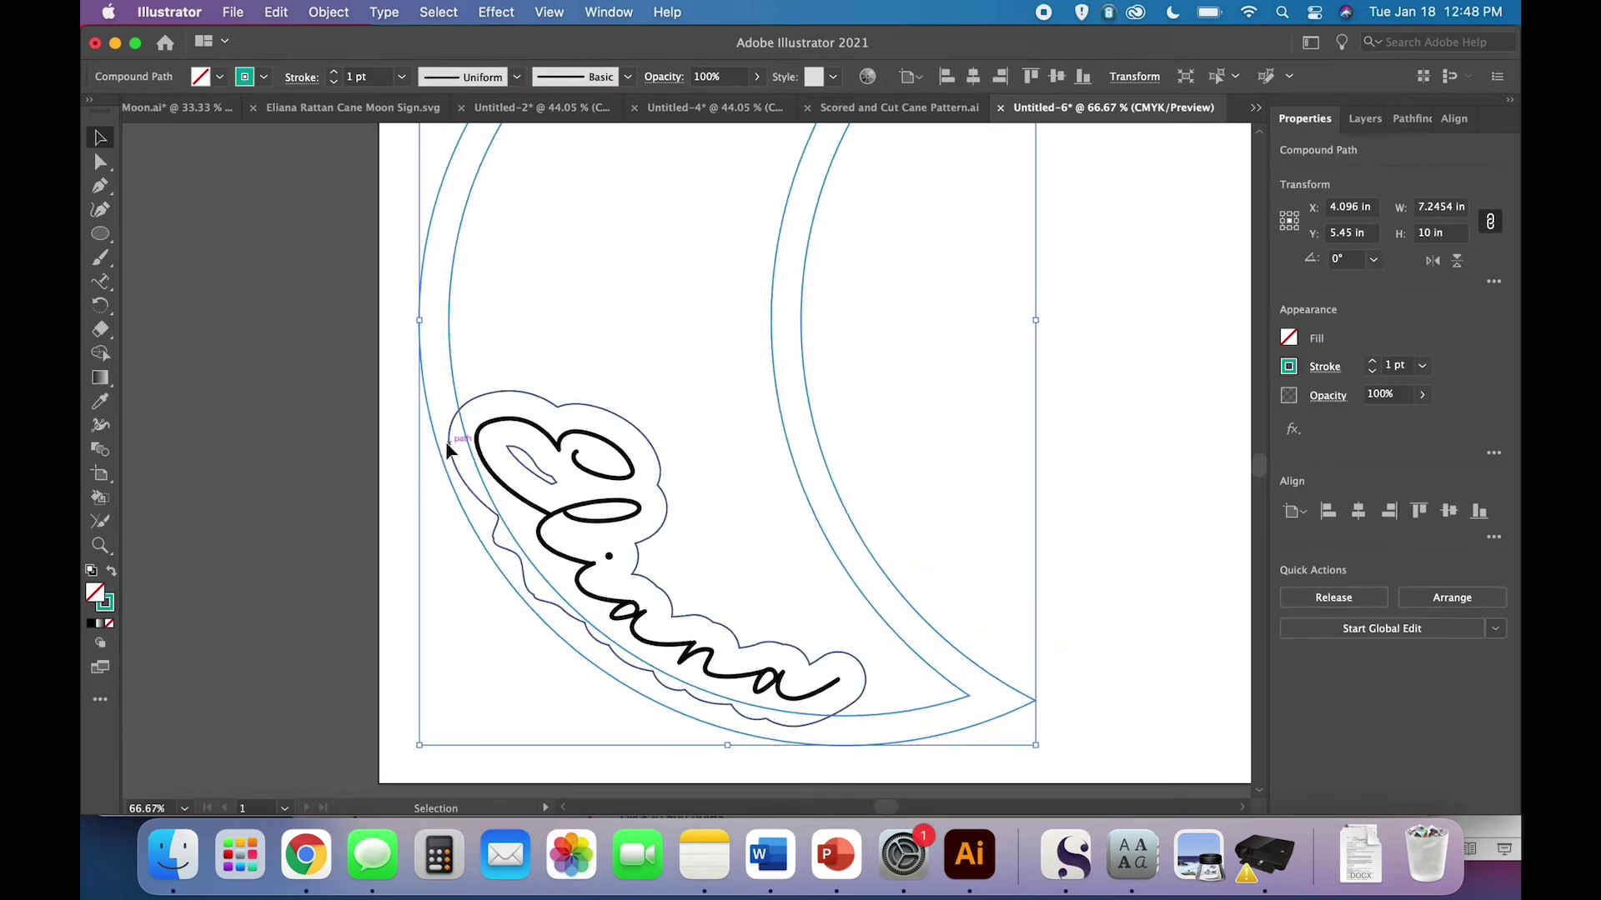
{"action": "left_click", "coordinate": [601, 410], "text": "shift"}
{"action": "scroll", "coordinate": [947, 437], "scroll_direction": "right", "scroll_amount": 2}
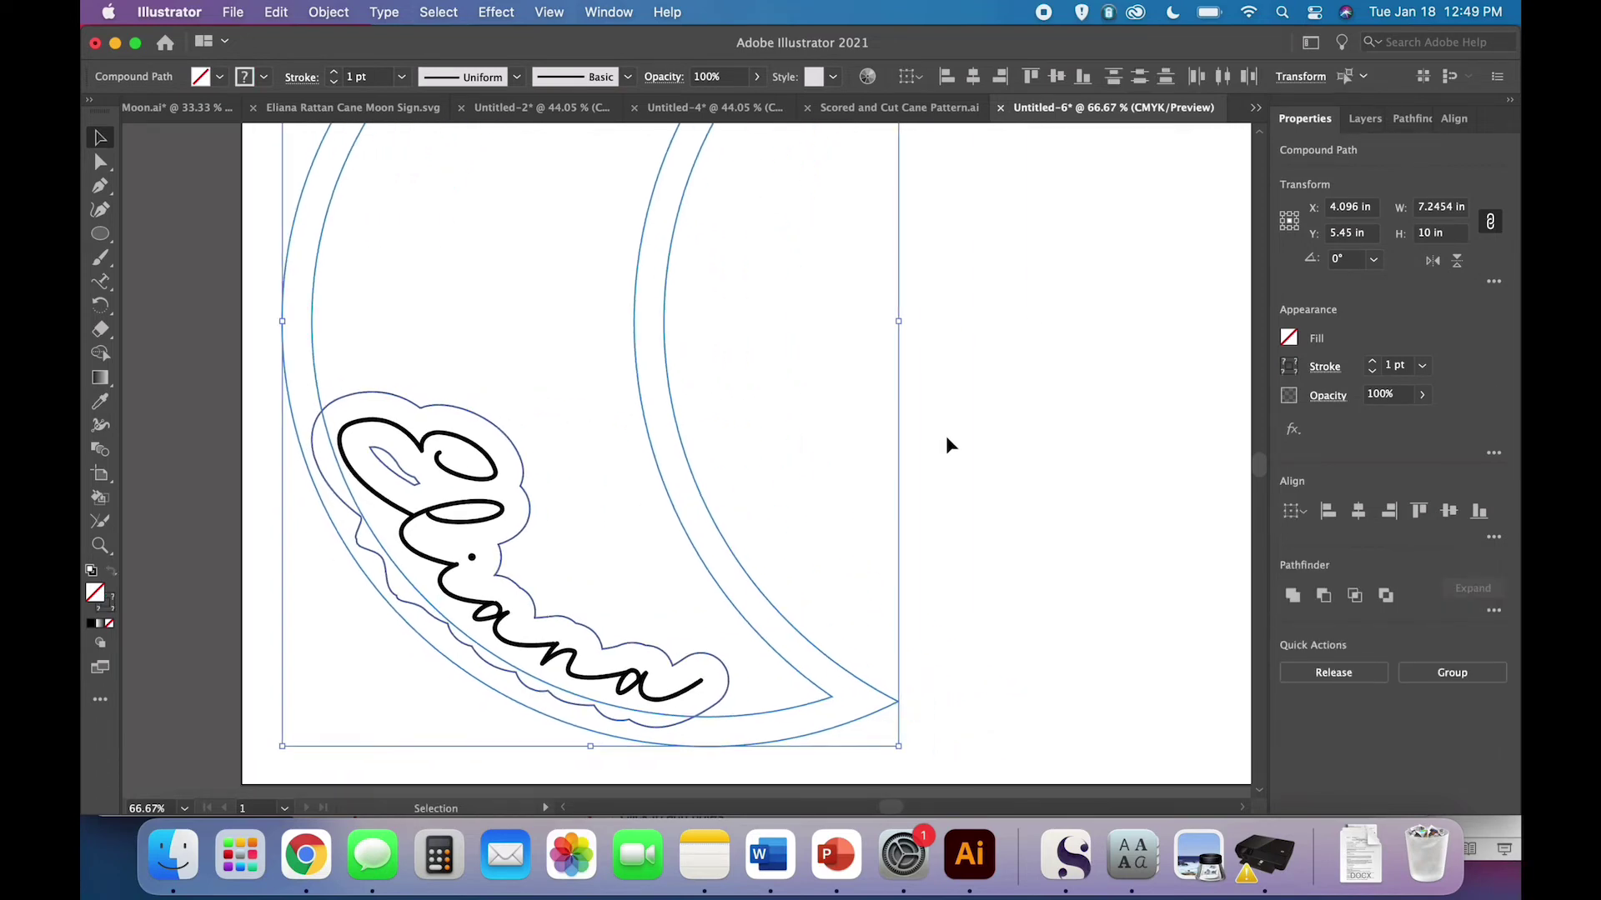
{"action": "scroll", "coordinate": [945, 435], "scroll_direction": "up", "scroll_amount": 2}
{"action": "scroll", "coordinate": [945, 435], "scroll_direction": "right", "scroll_amount": 1}
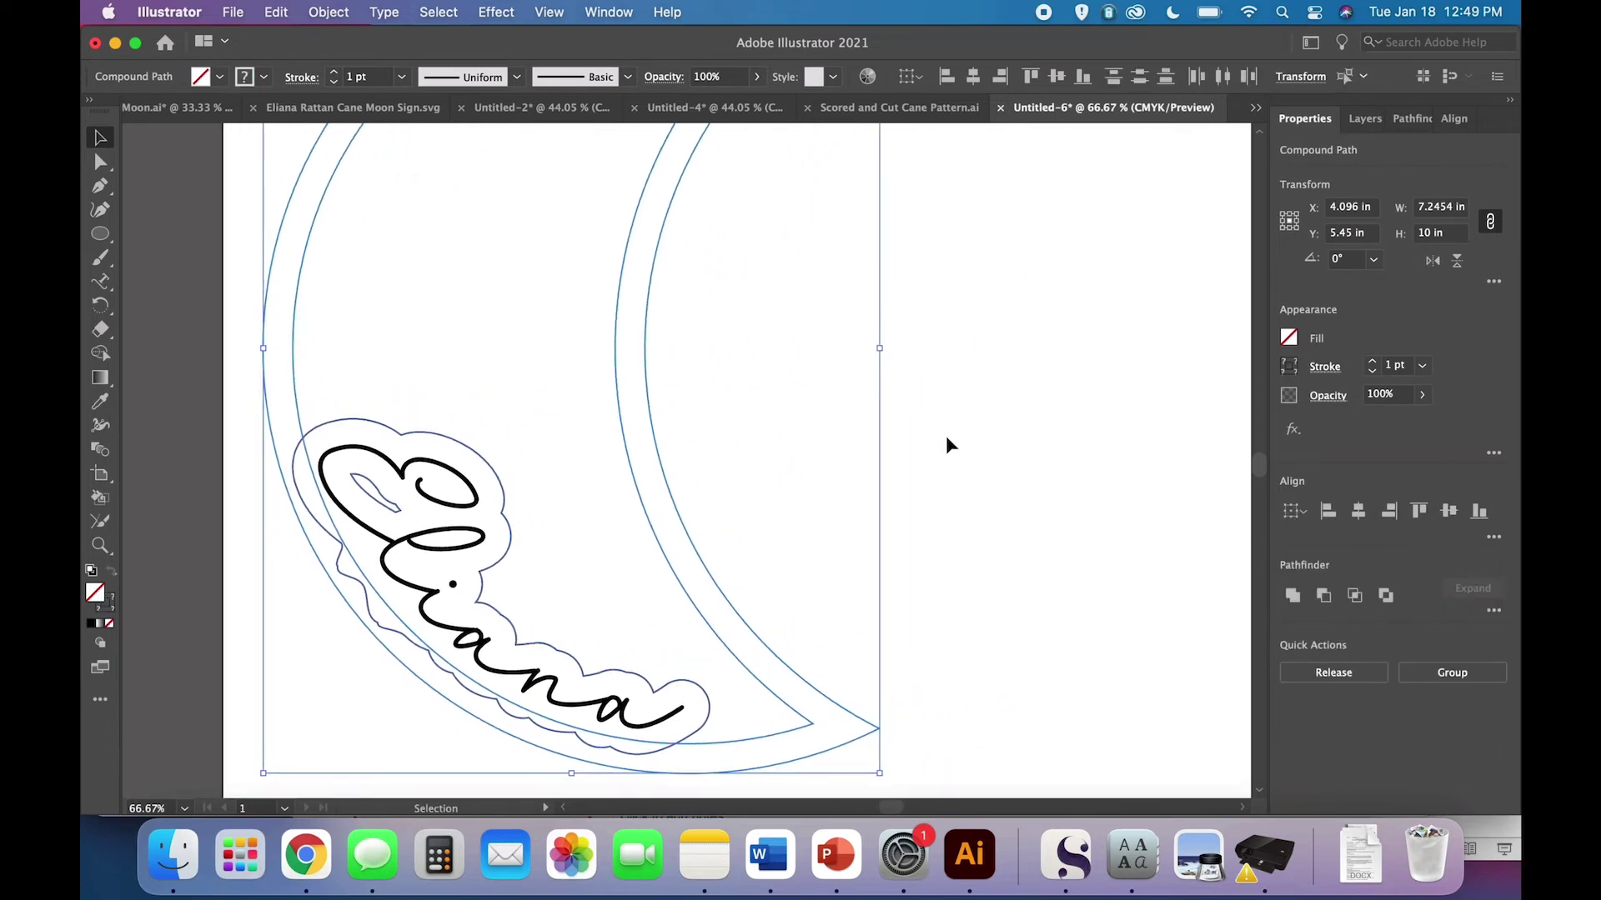
{"action": "left_click", "coordinate": [1293, 597]}
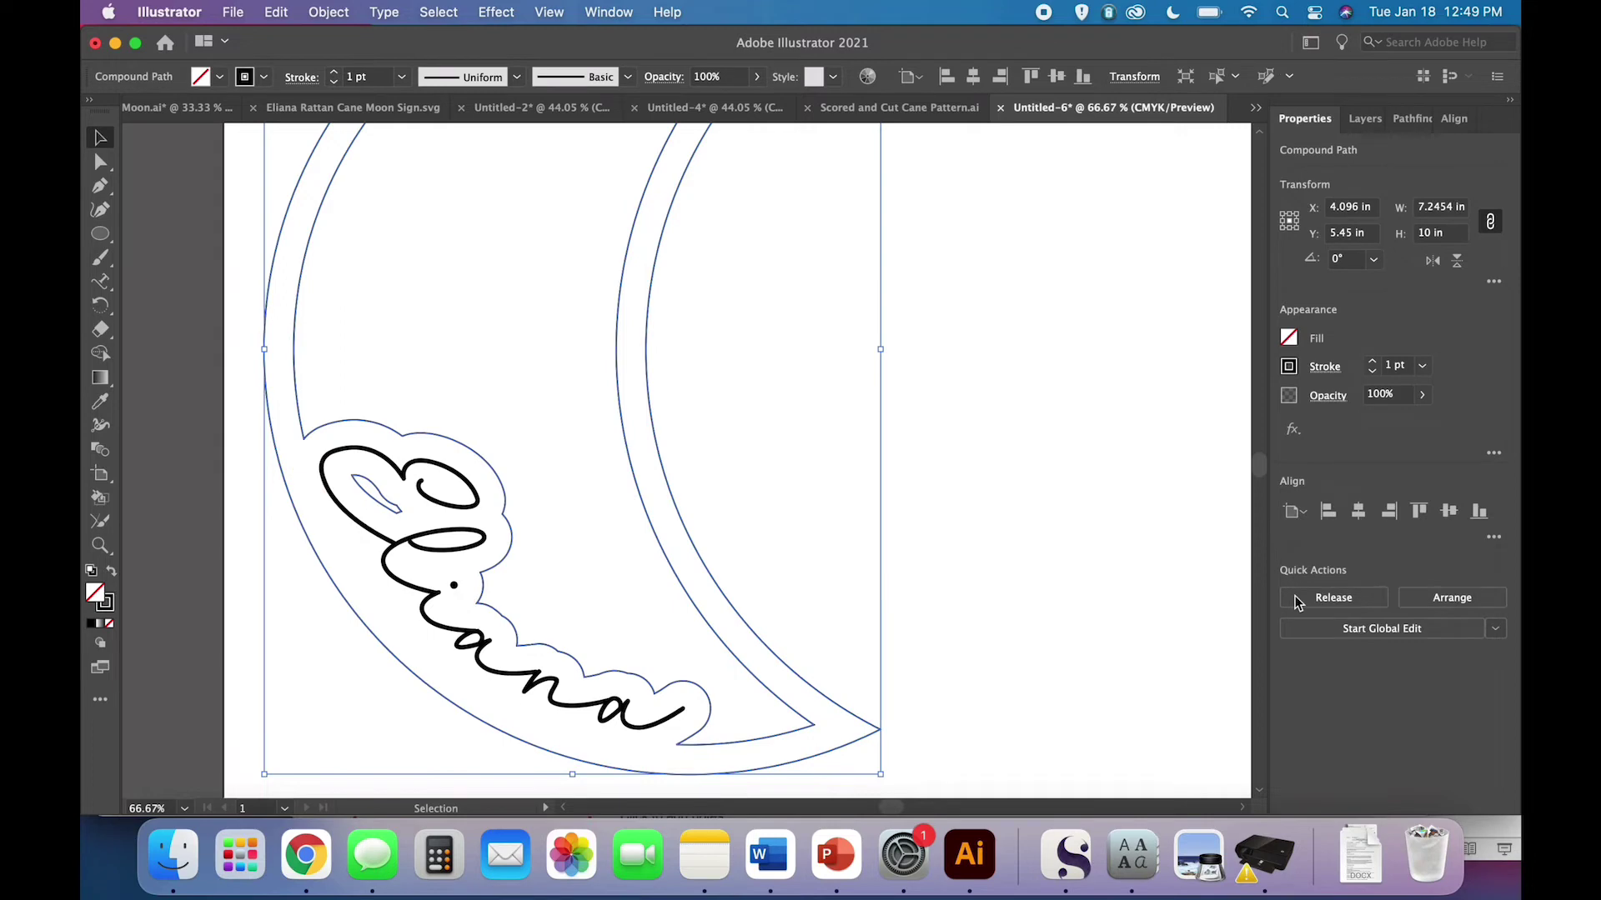
{"action": "left_click", "coordinate": [1012, 609]}
{"action": "scroll", "coordinate": [1012, 608], "scroll_direction": "down", "scroll_amount": 1}
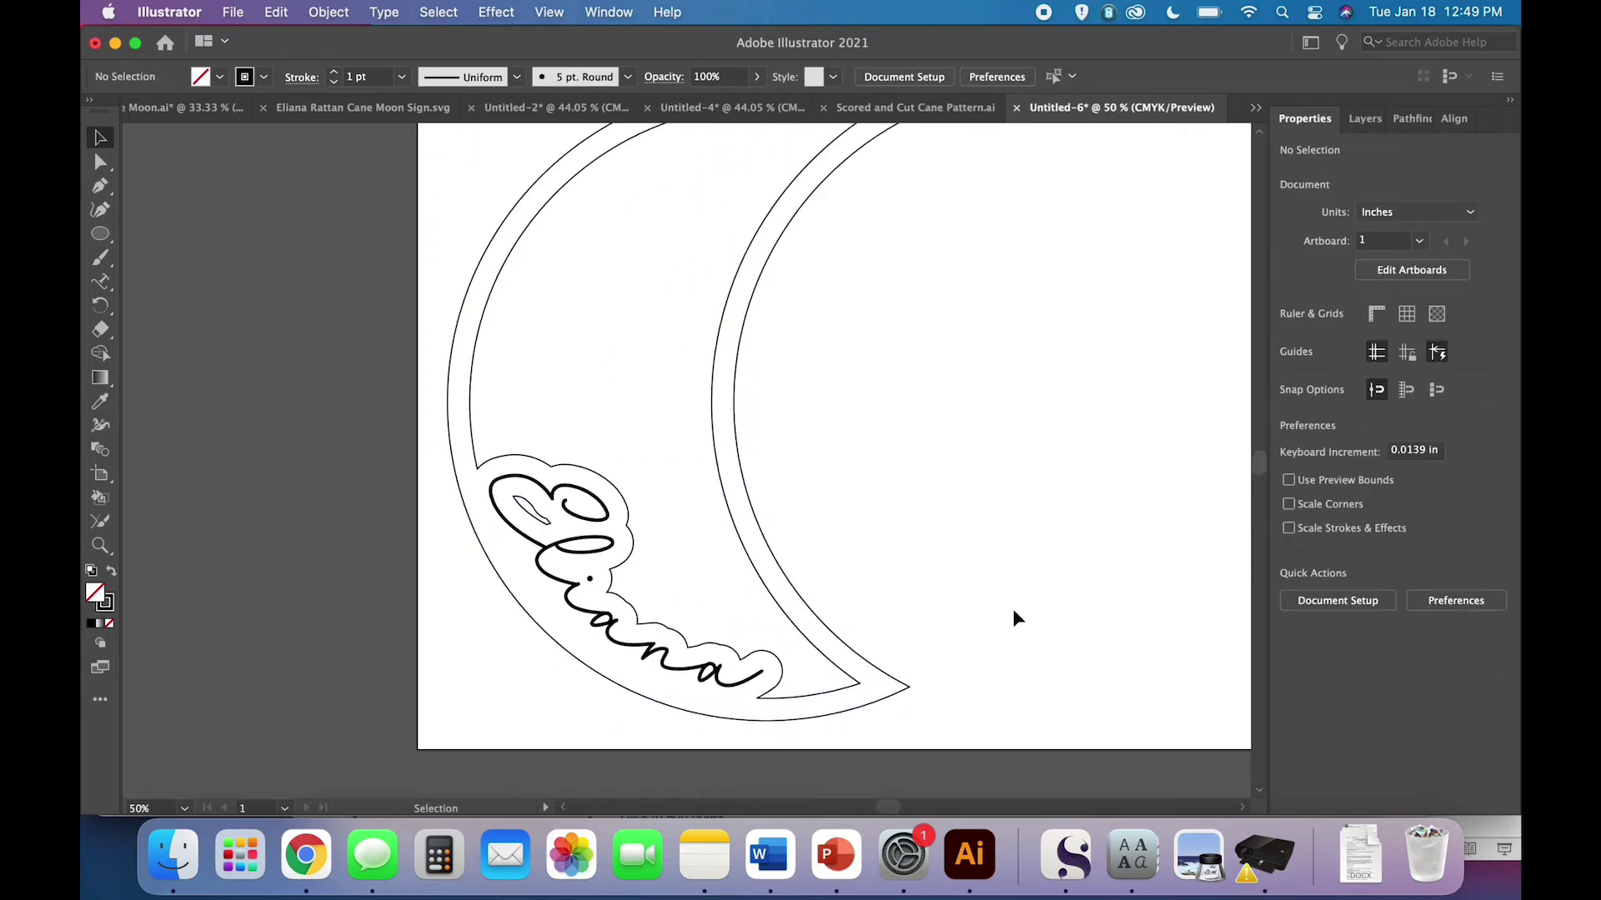
{"action": "scroll", "coordinate": [1012, 609], "scroll_direction": "up", "scroll_amount": 2}
{"action": "scroll", "coordinate": [1012, 609], "scroll_direction": "right", "scroll_amount": 2}
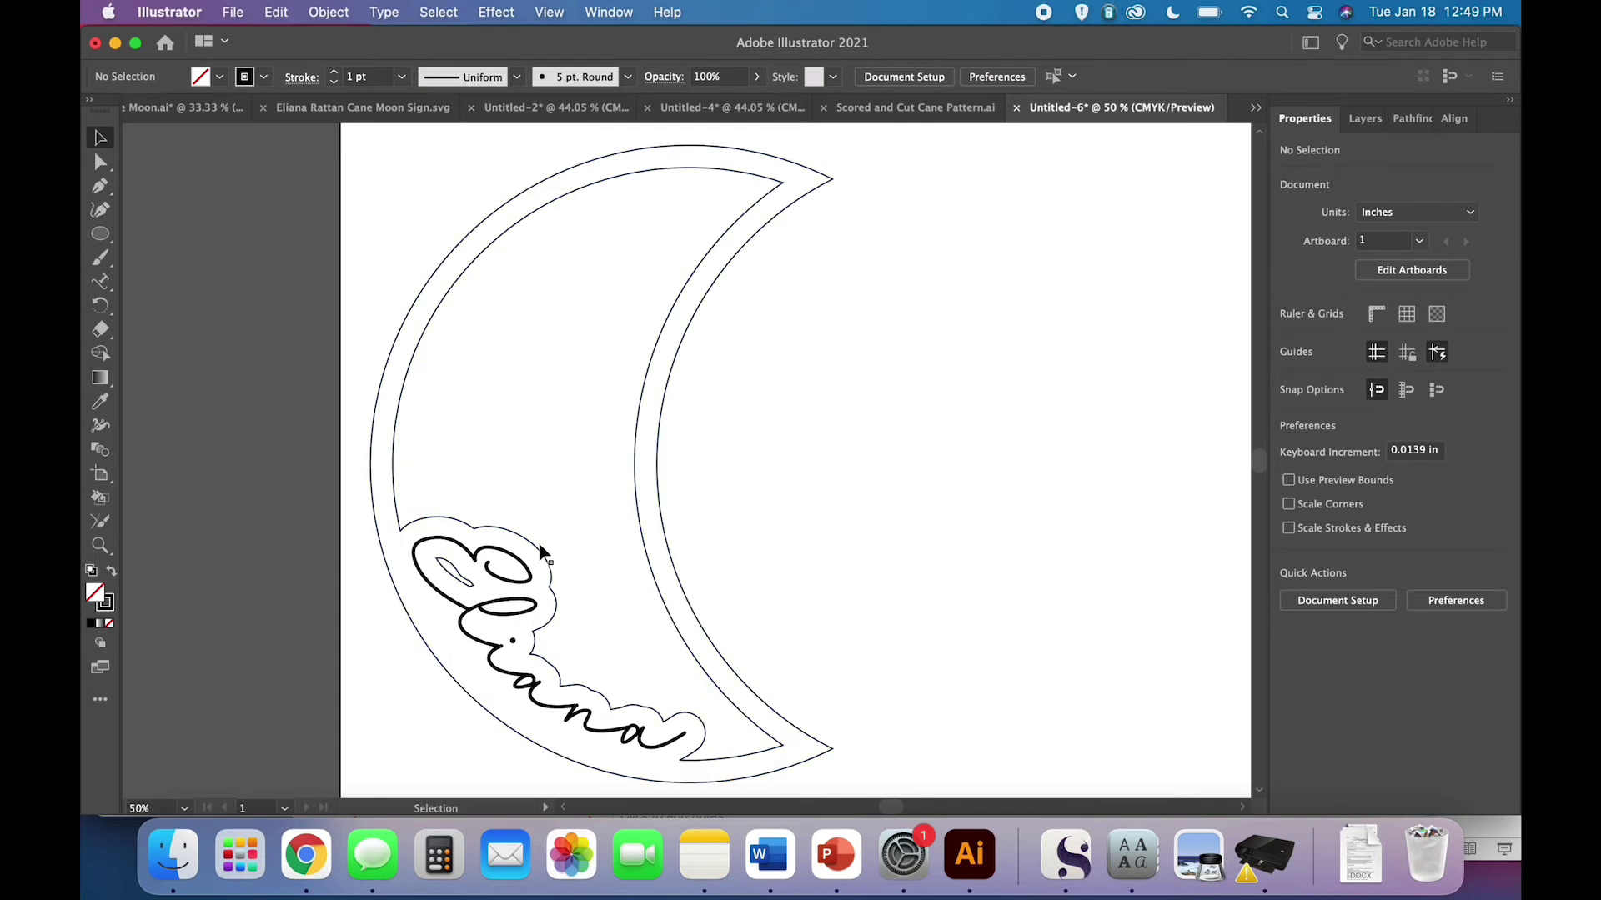
{"action": "left_click", "coordinate": [100, 161]}
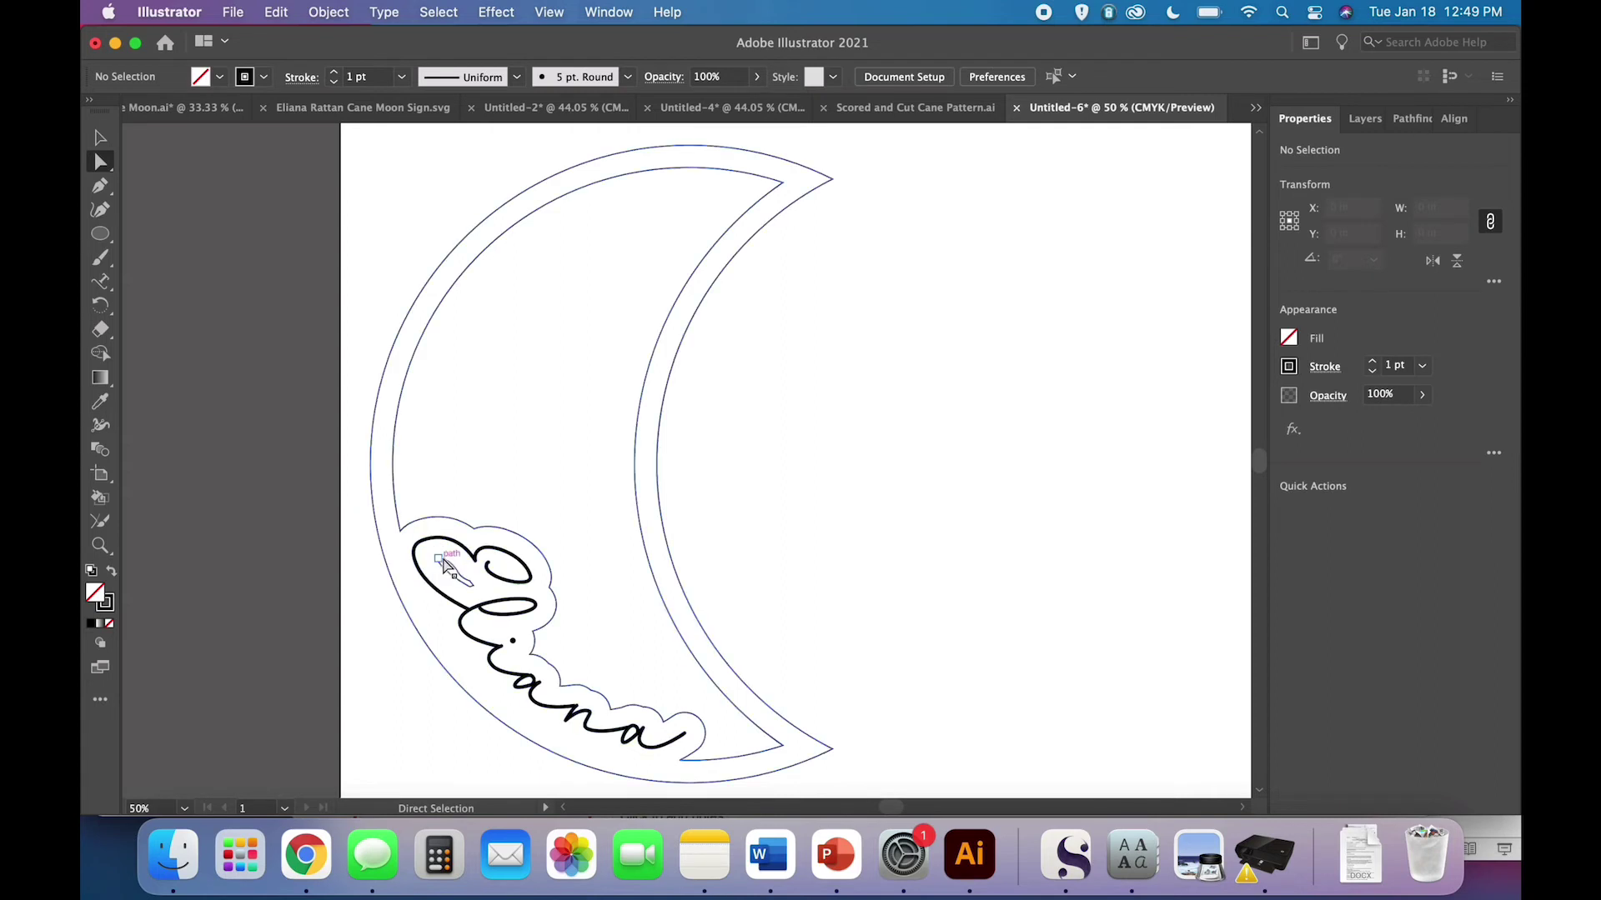
{"action": "left_click", "coordinate": [100, 137]}
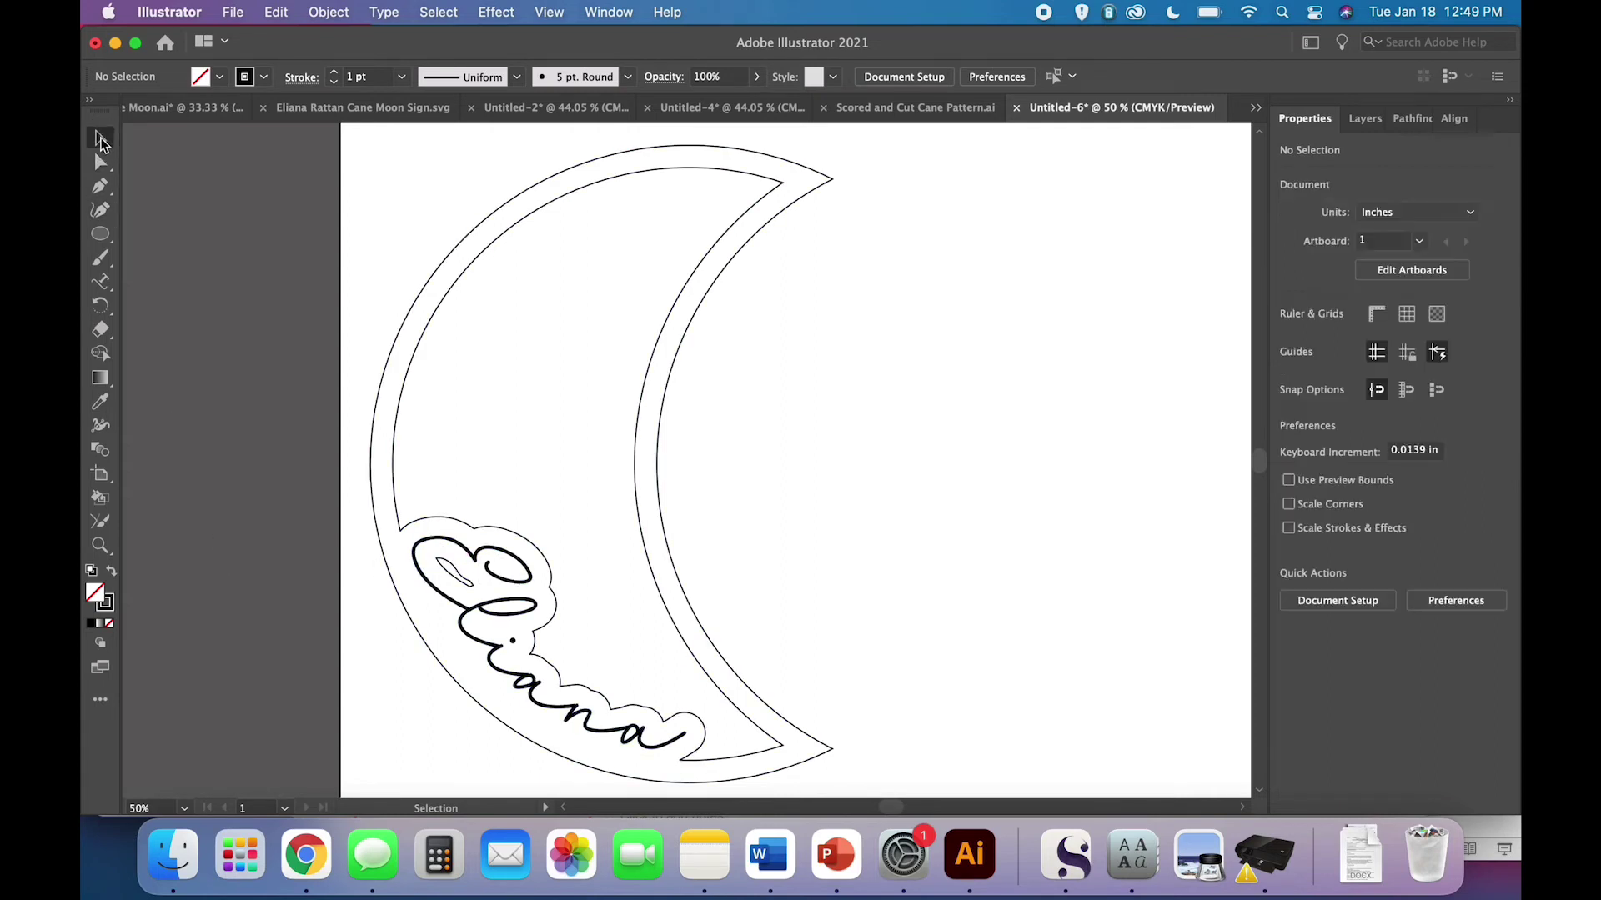
{"action": "scroll", "coordinate": [533, 396], "scroll_direction": "right", "scroll_amount": 3}
{"action": "key", "text": "super+minus"}
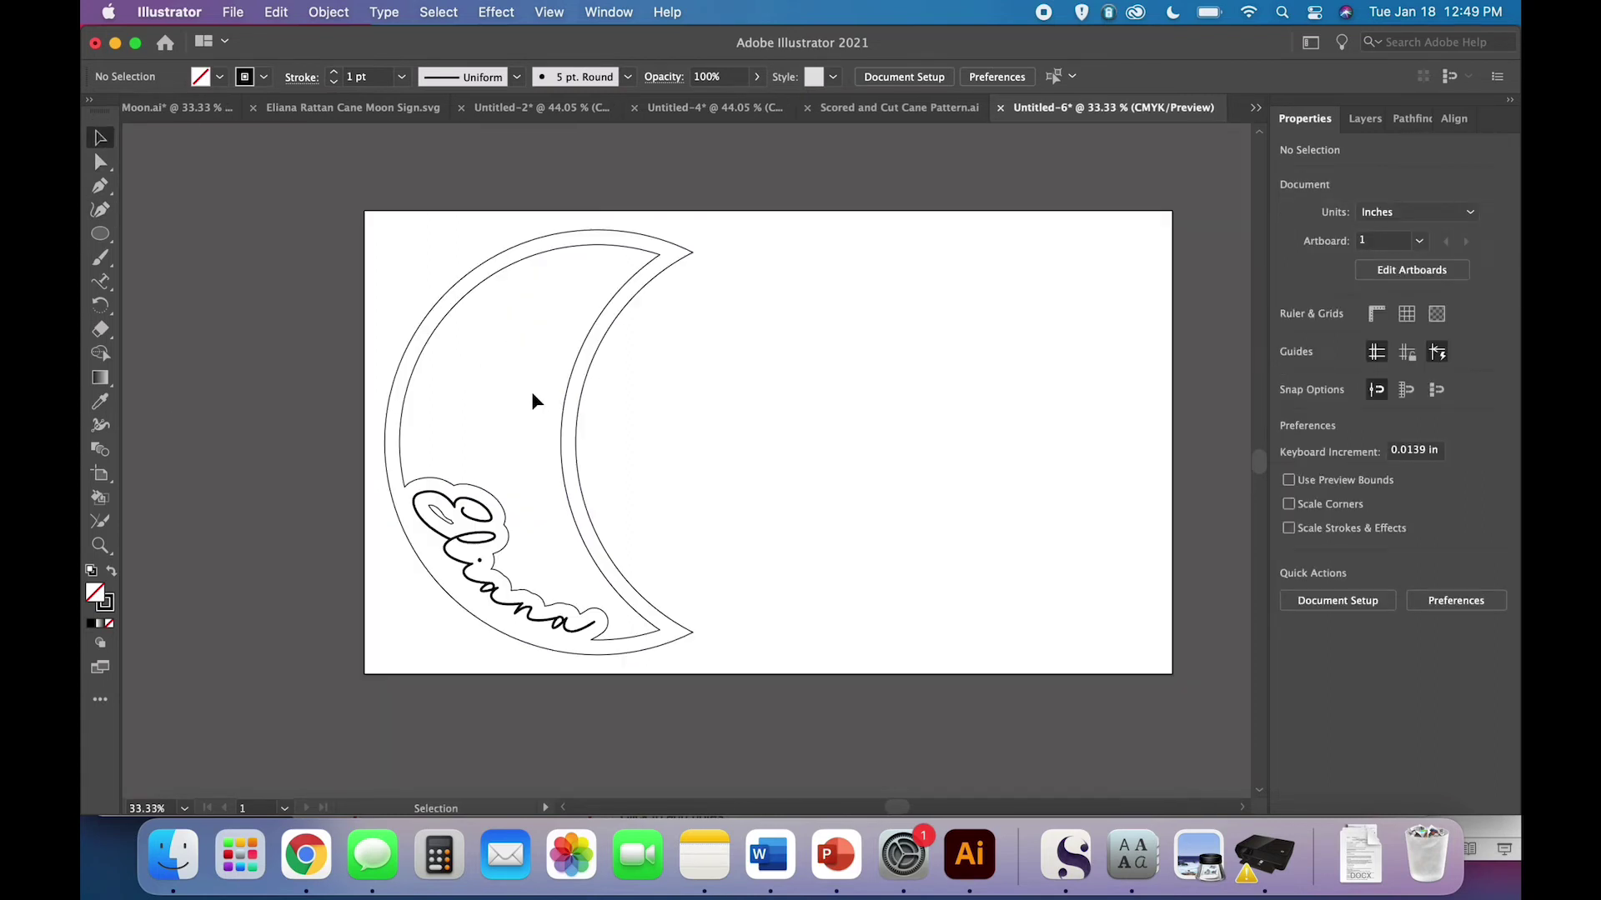
{"action": "scroll", "coordinate": [757, 557], "scroll_direction": "right", "scroll_amount": 1}
{"action": "scroll", "coordinate": [707, 564], "scroll_direction": "up", "scroll_amount": 2}
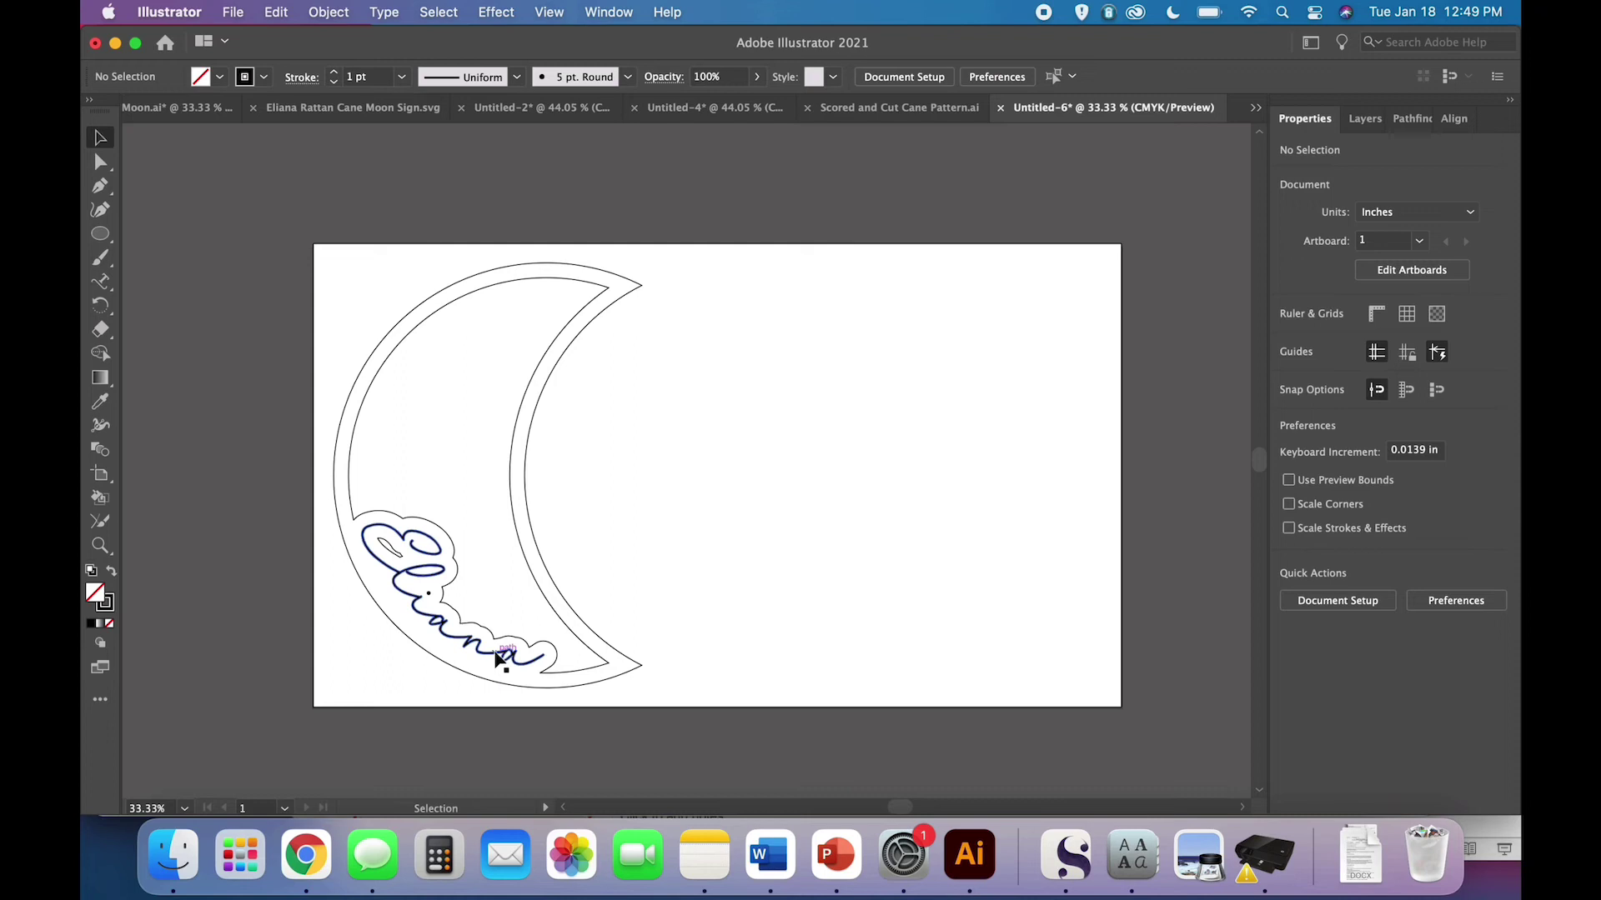
{"action": "key", "text": "super+equal"}
{"action": "scroll", "coordinate": [584, 625], "scroll_direction": "left", "scroll_amount": 2}
{"action": "scroll", "coordinate": [583, 625], "scroll_direction": "down", "scroll_amount": 1}
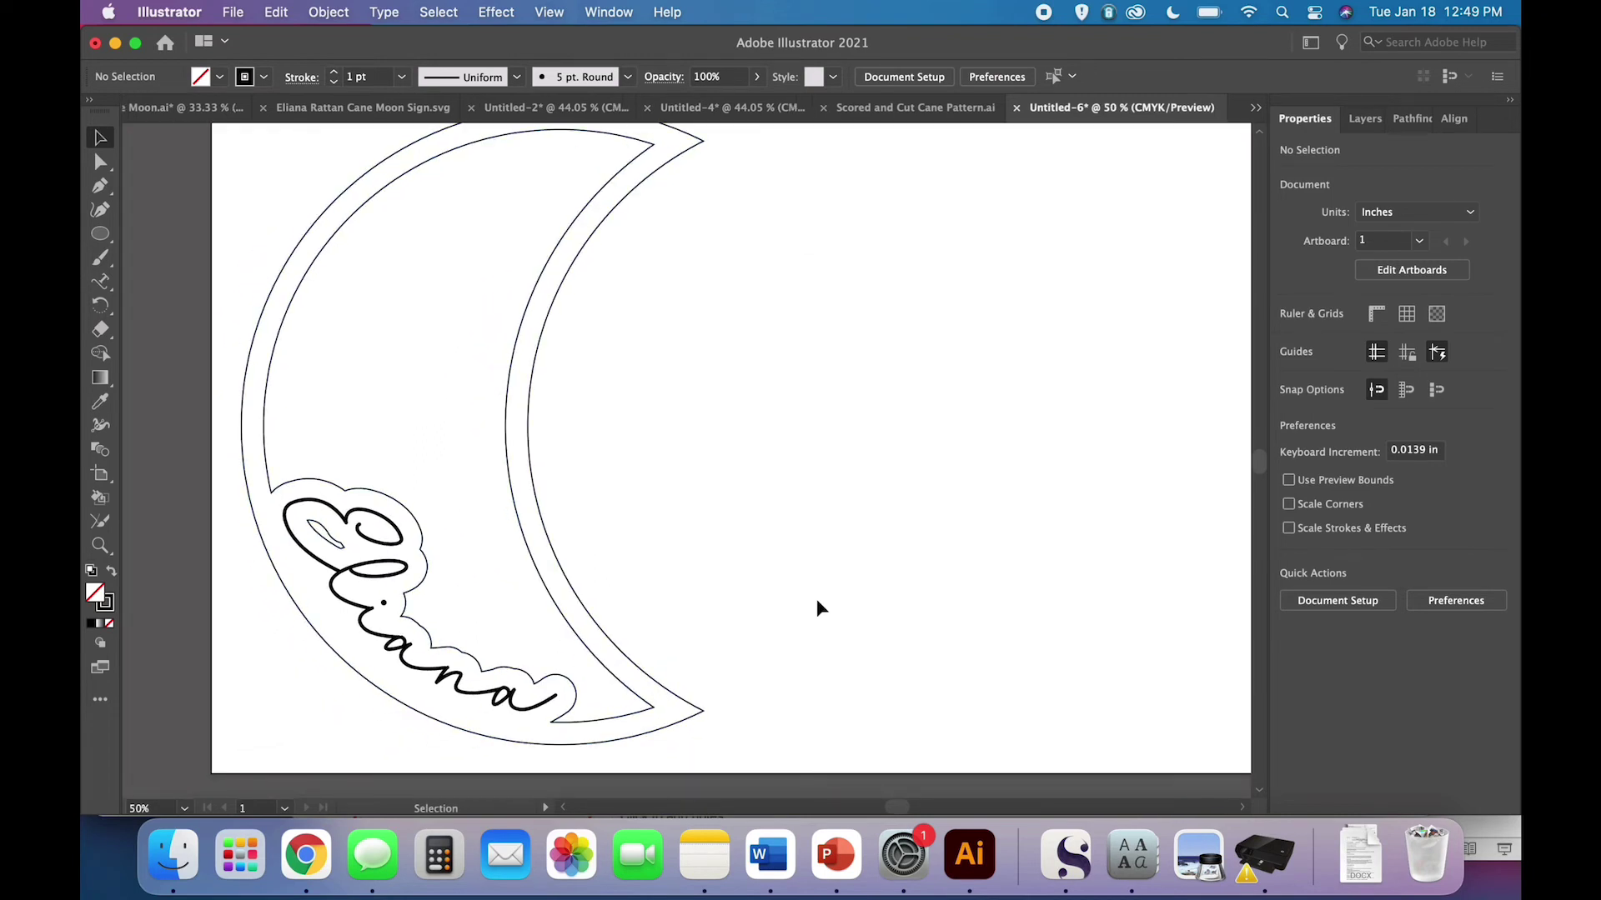
Paste a copy of the Eliana lettering with its i-dot right of the moon, then reselect the original
{"action": "left_click", "coordinate": [398, 586]}
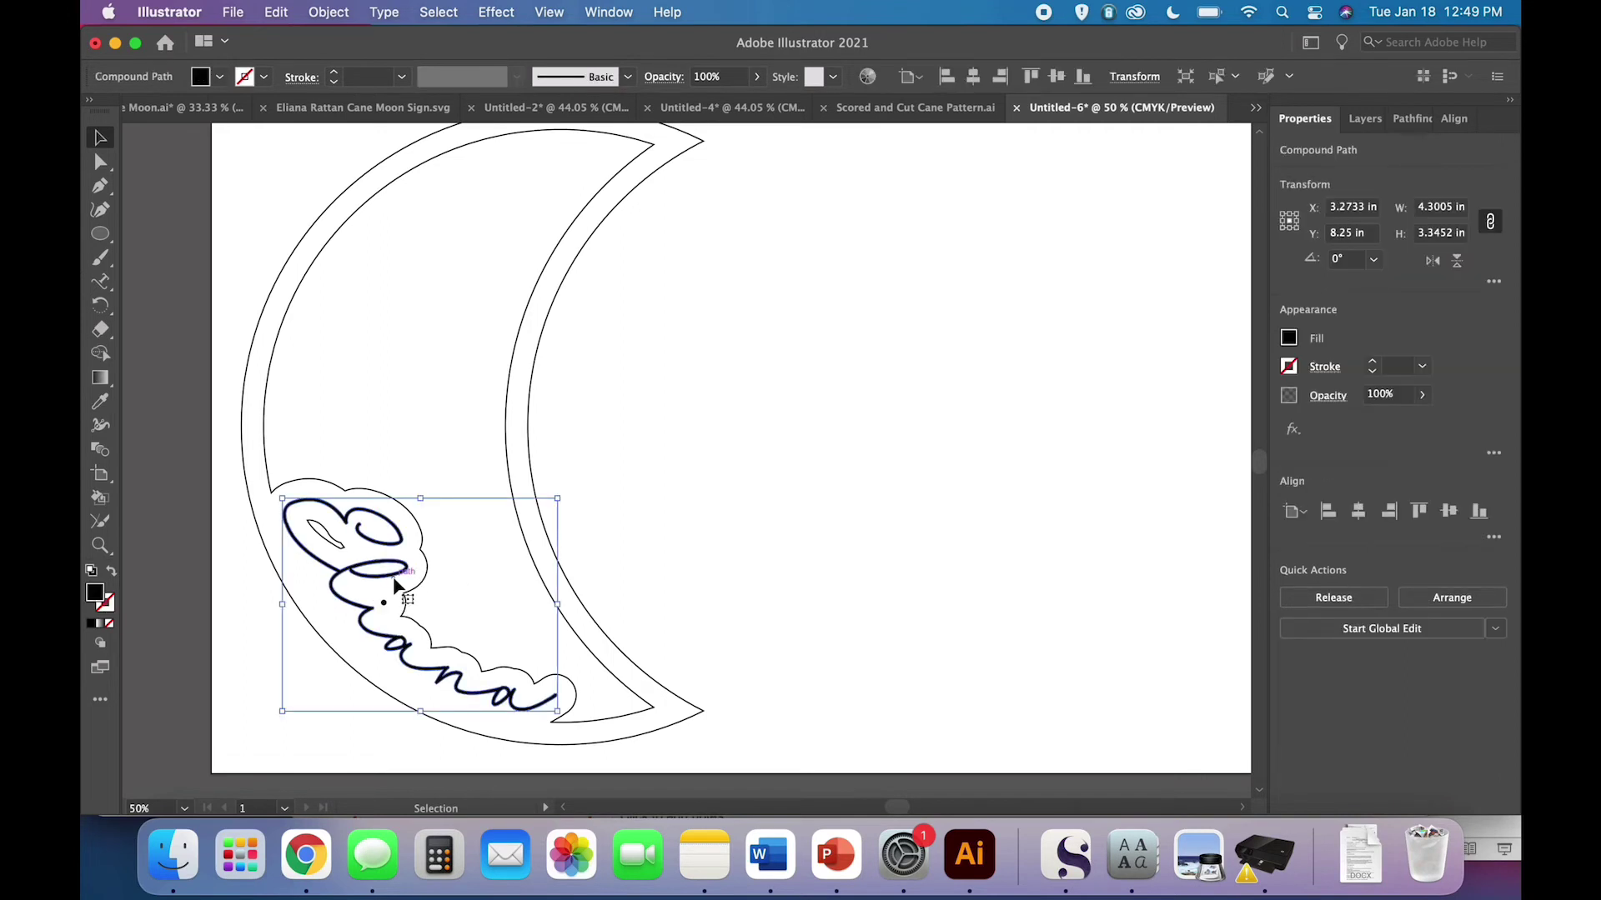
{"action": "key", "text": "super+equal"}
{"action": "scroll", "coordinate": [395, 586], "scroll_direction": "right", "scroll_amount": 3}
{"action": "scroll", "coordinate": [395, 586], "scroll_direction": "up", "scroll_amount": 2}
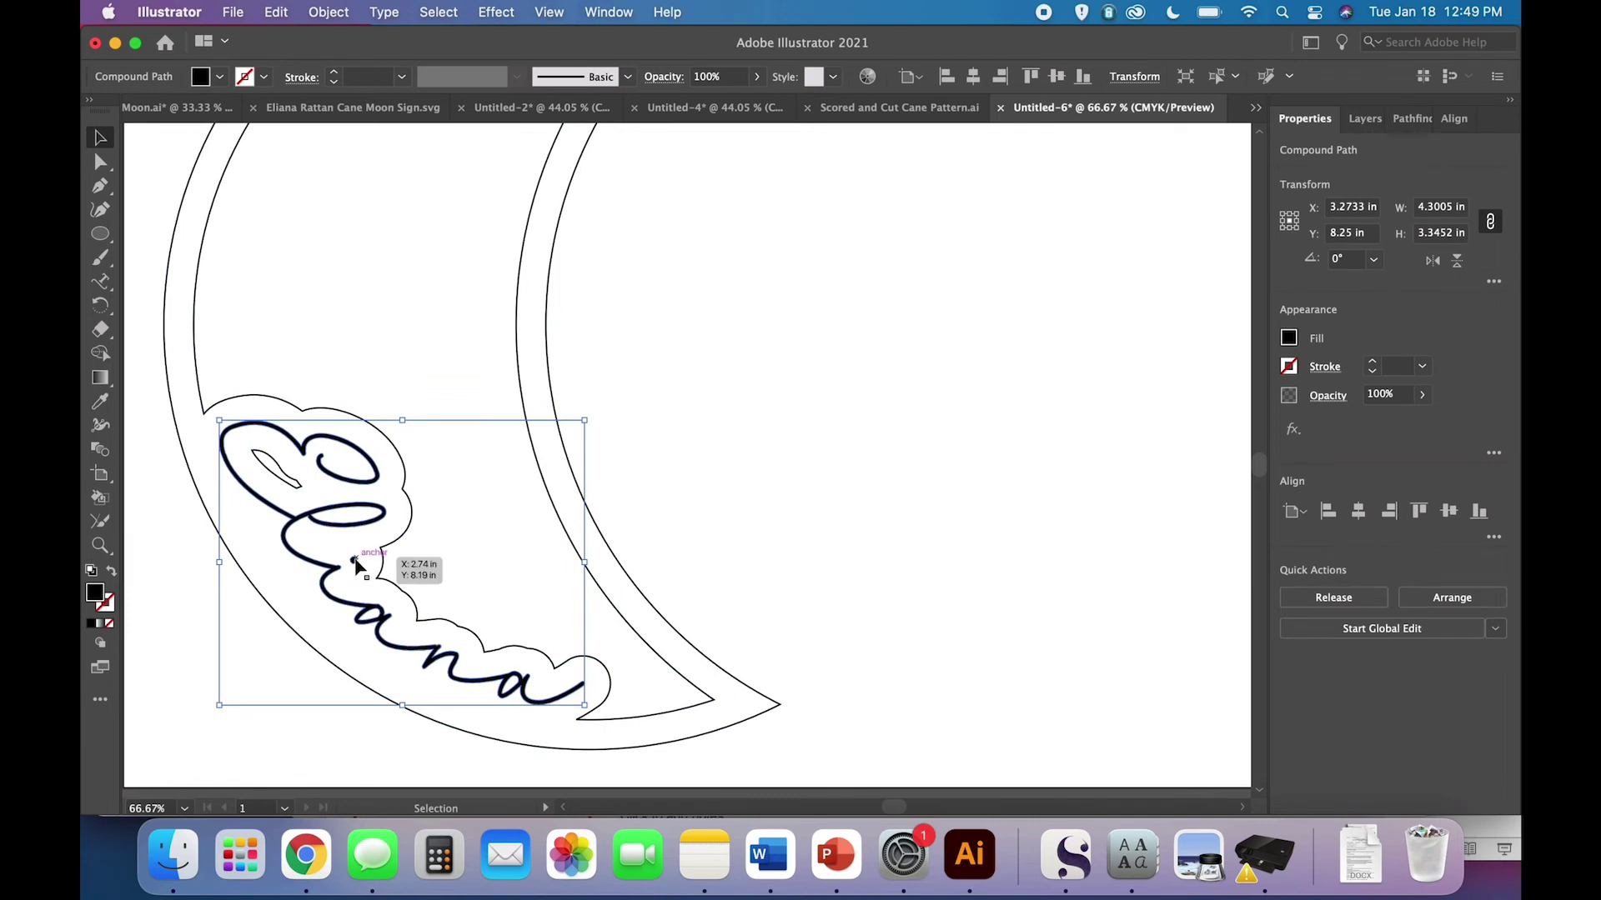
{"action": "left_click", "coordinate": [355, 561], "text": "shift"}
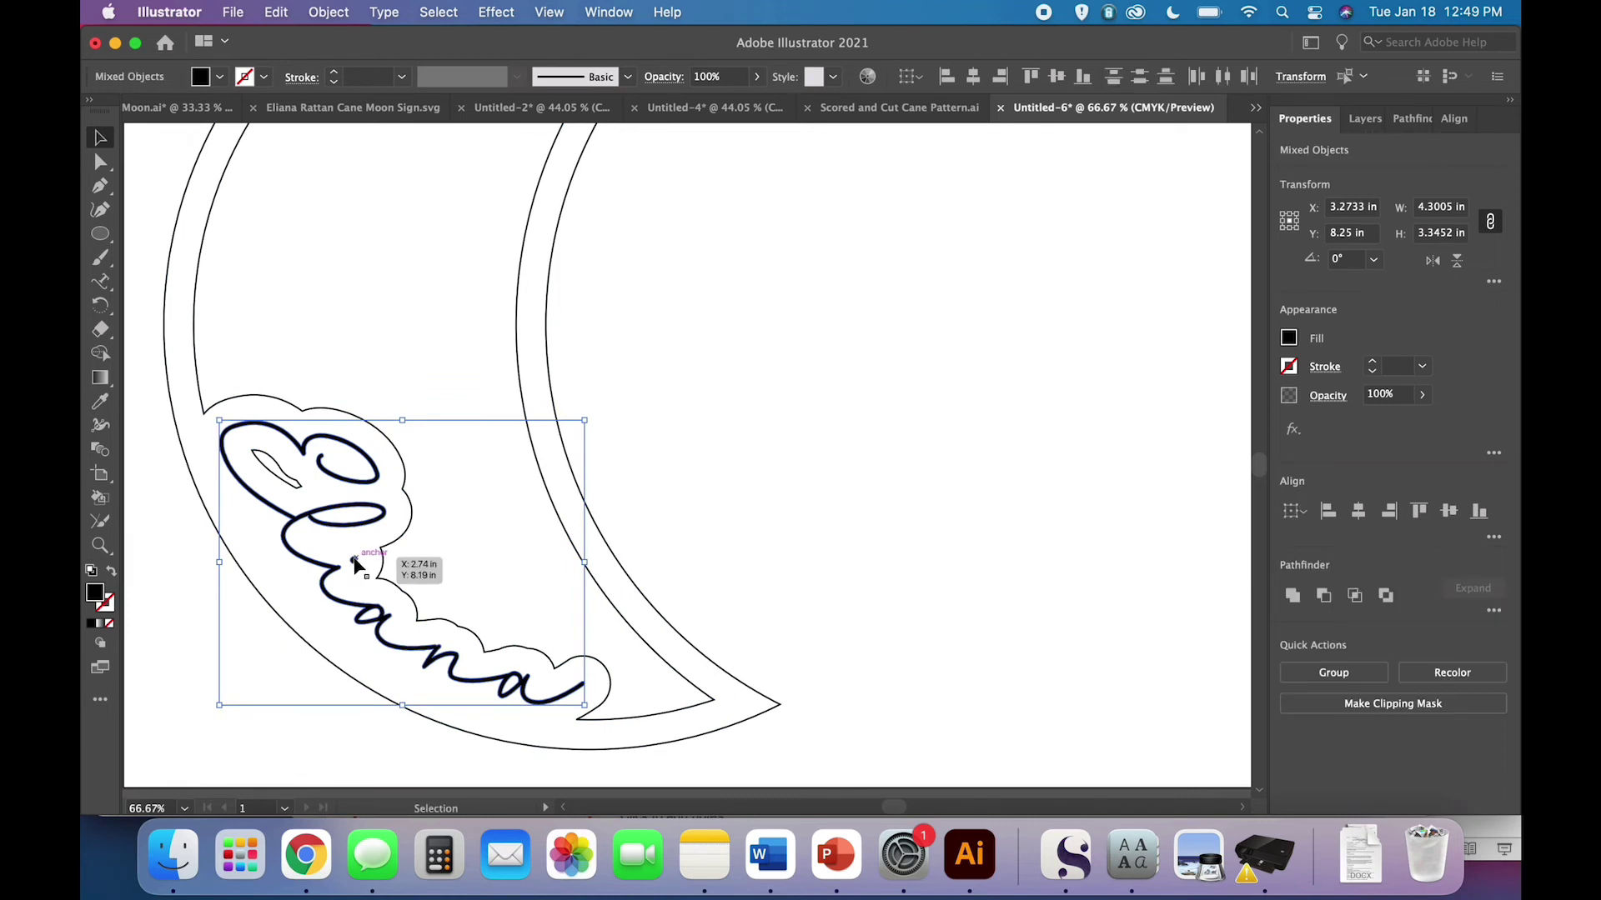
{"action": "key", "text": "super+v"}
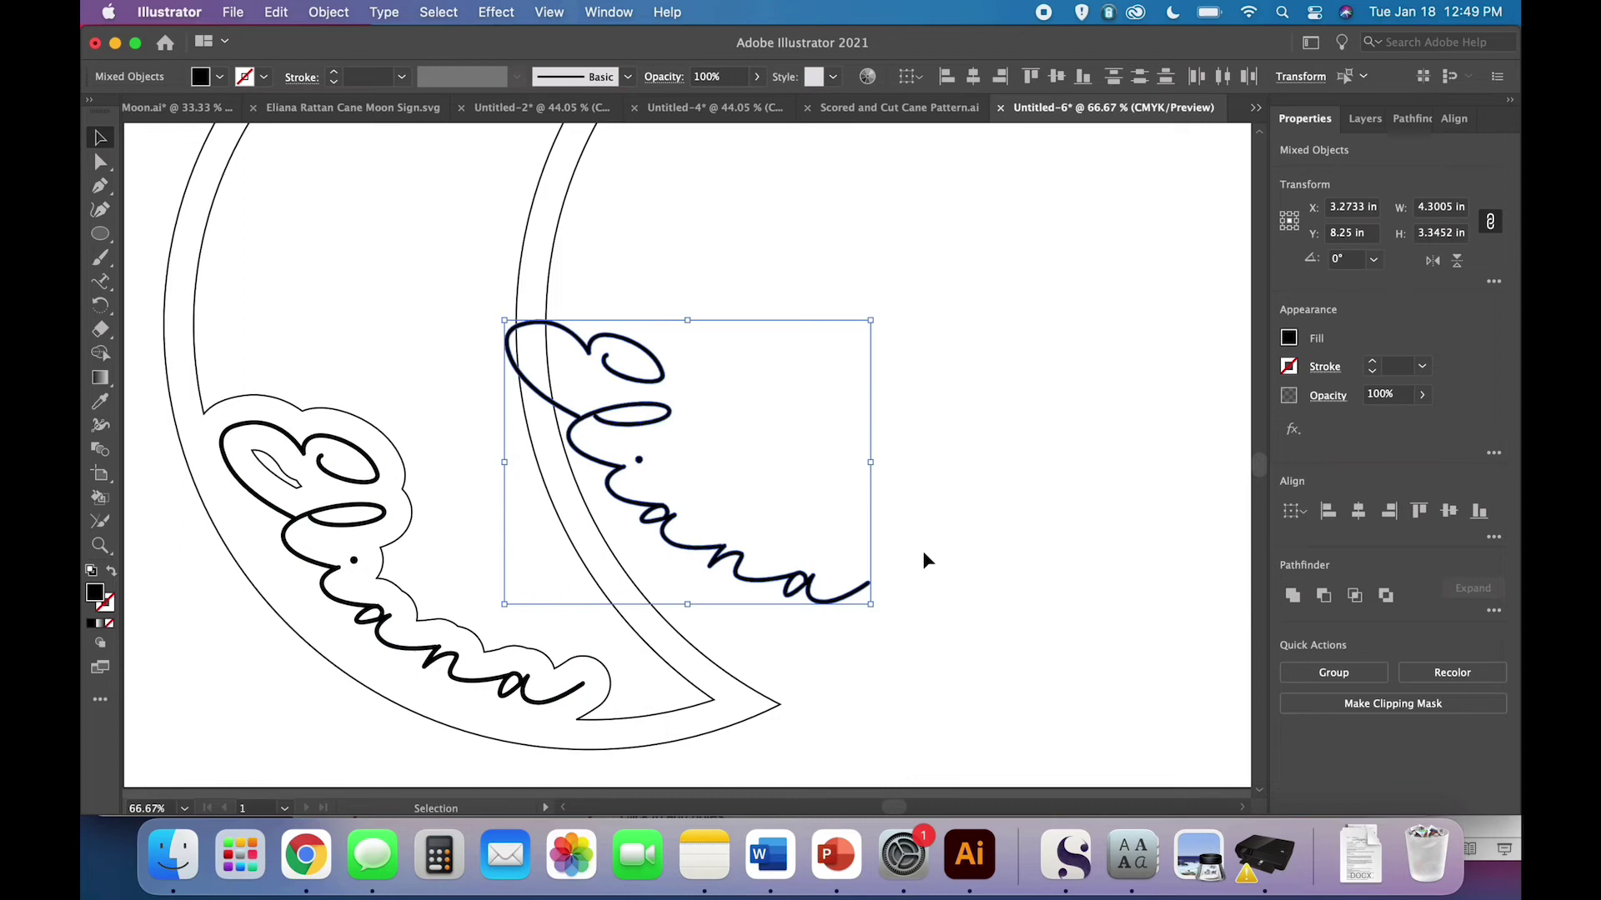
{"action": "left_click_drag", "start_coordinate": [682, 517], "coordinate": [908, 515]}
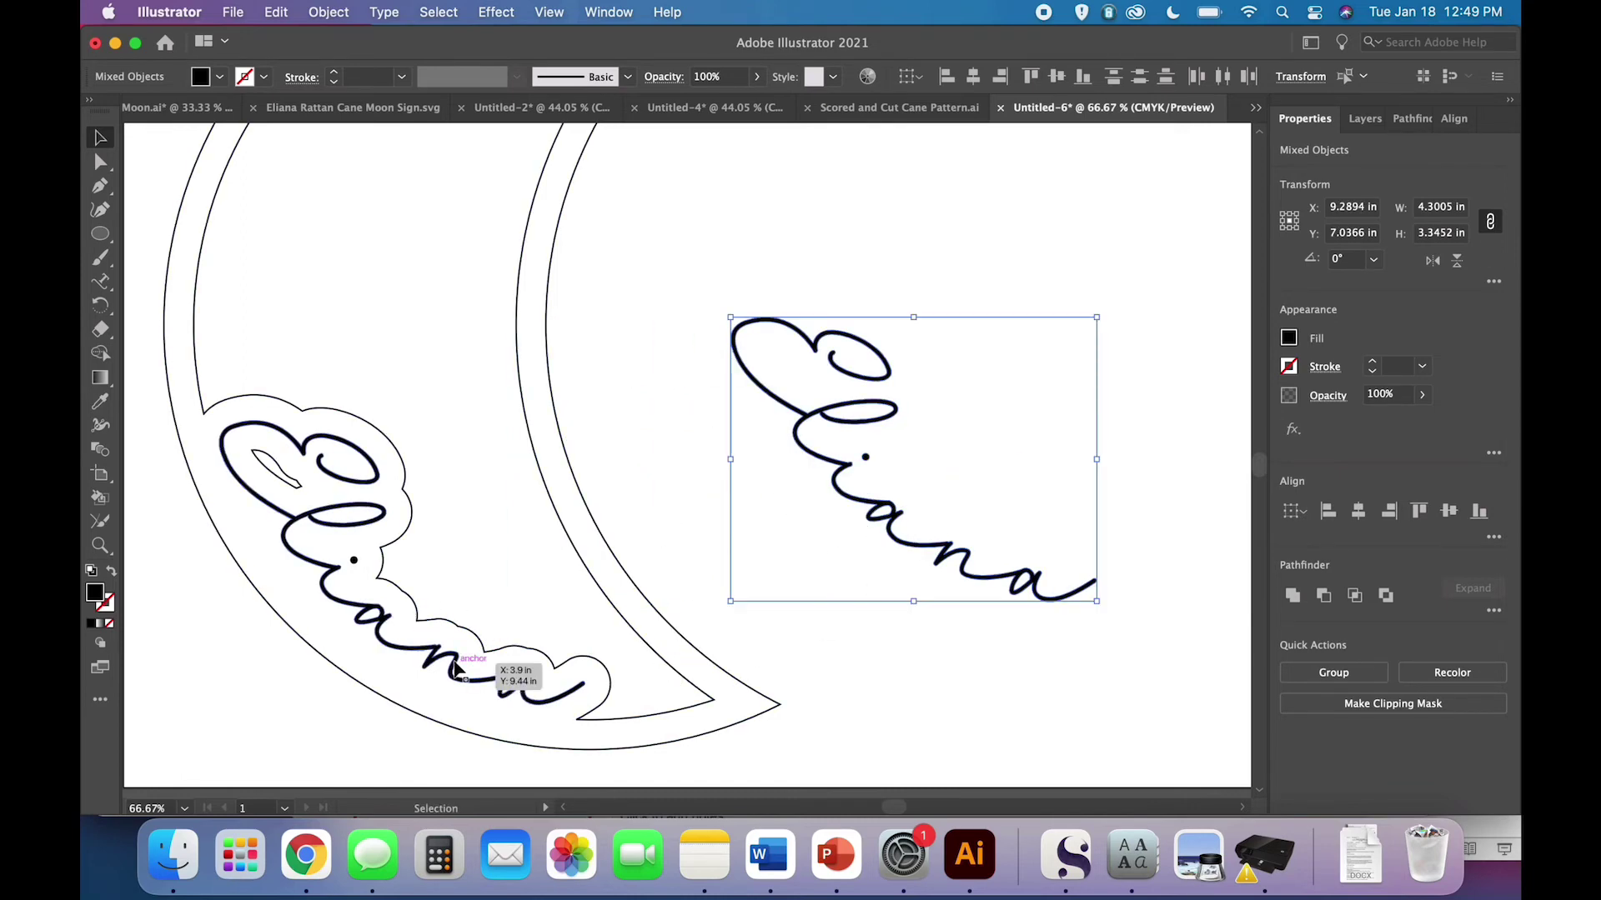
{"action": "left_click", "coordinate": [513, 667]}
{"action": "left_click", "coordinate": [354, 565], "text": "shift"}
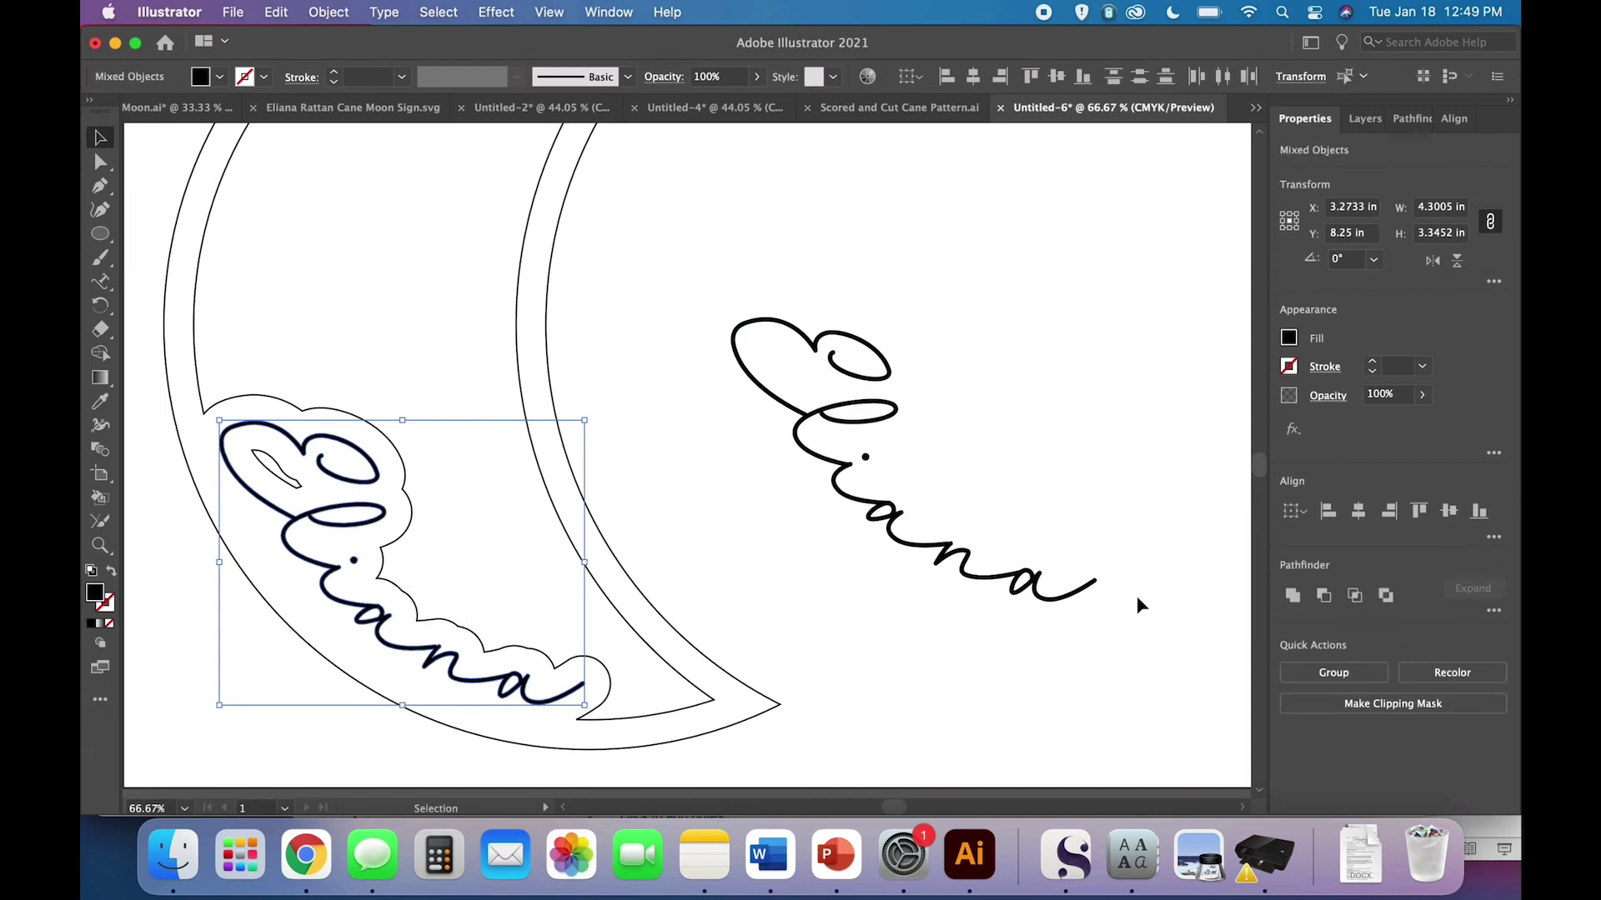
{"action": "key", "text": "super+g"}
{"action": "left_click", "coordinate": [1043, 727]}
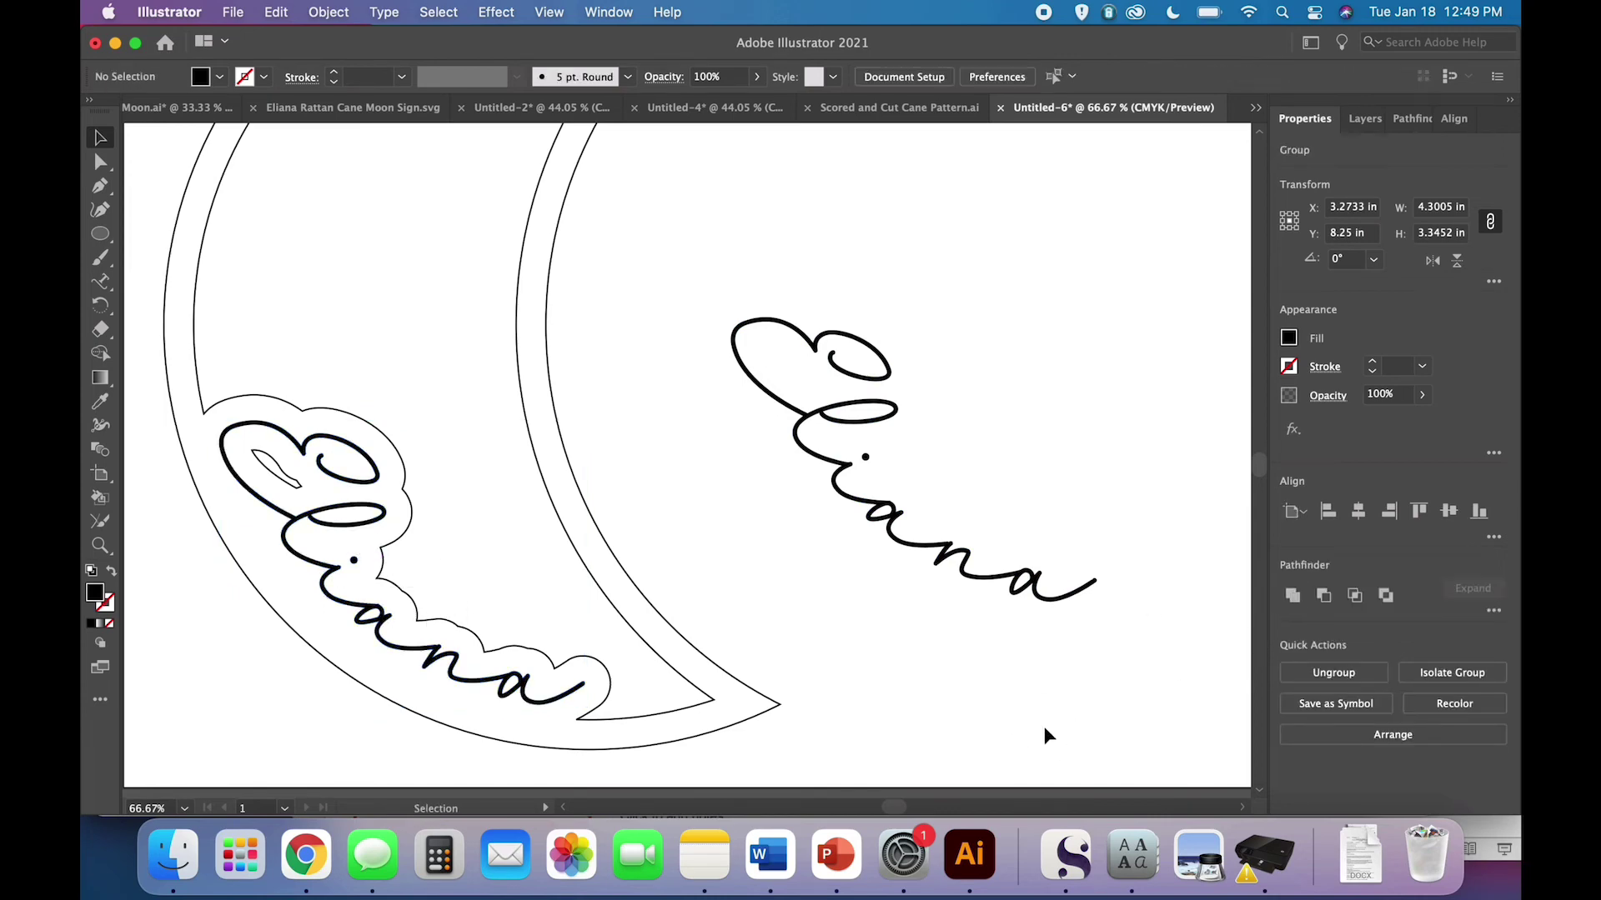
{"action": "left_click", "coordinate": [358, 572]}
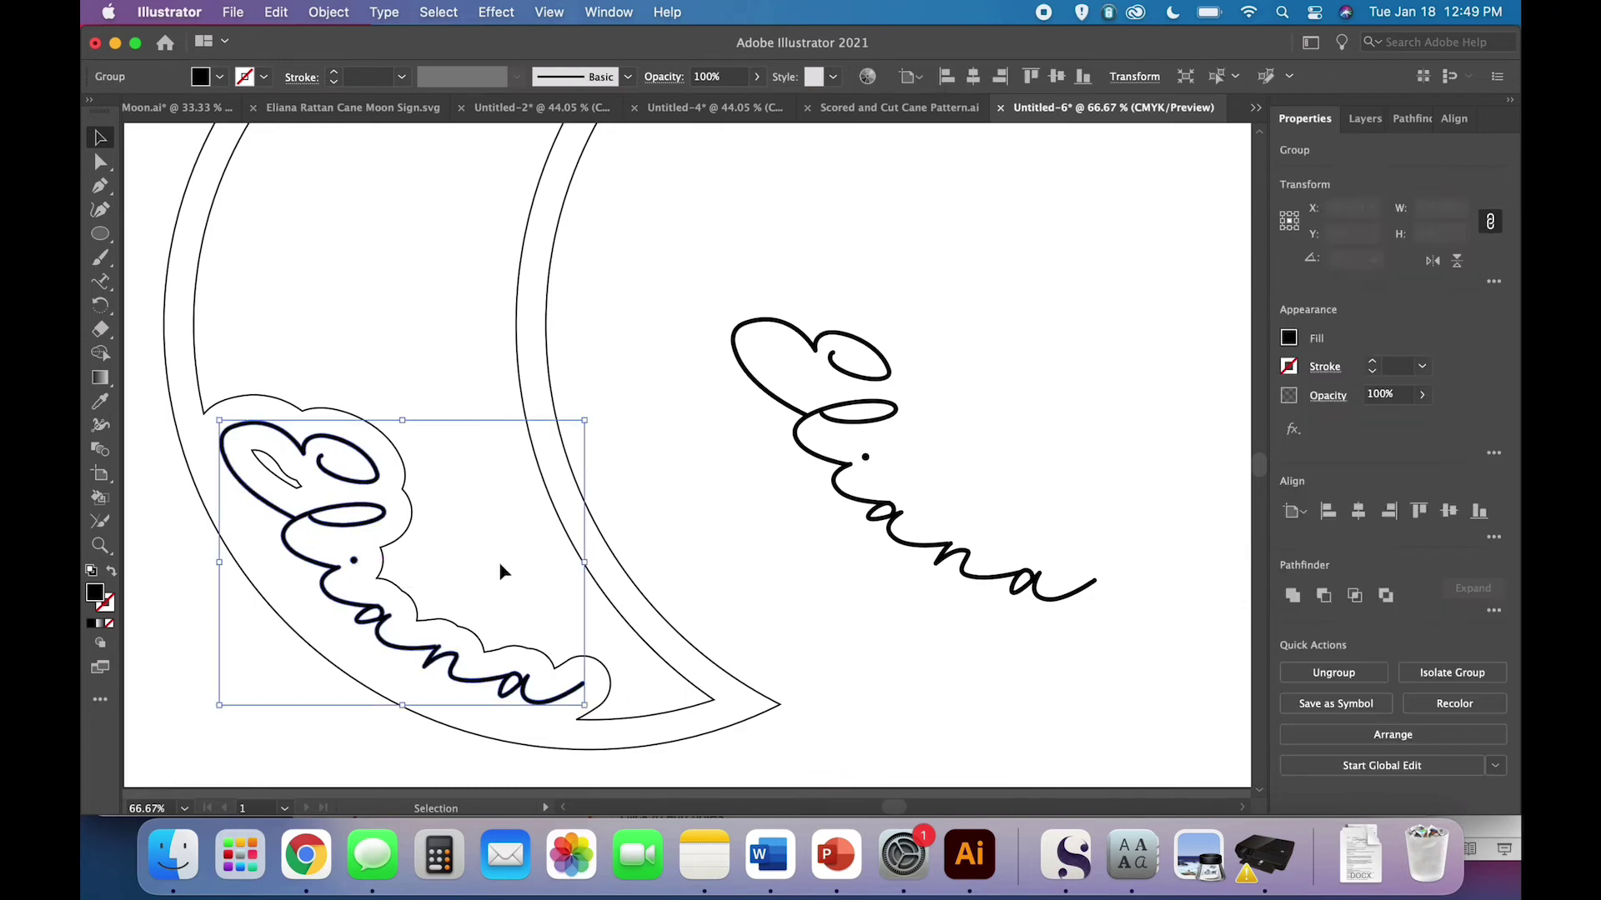
{"action": "left_click", "coordinate": [874, 658]}
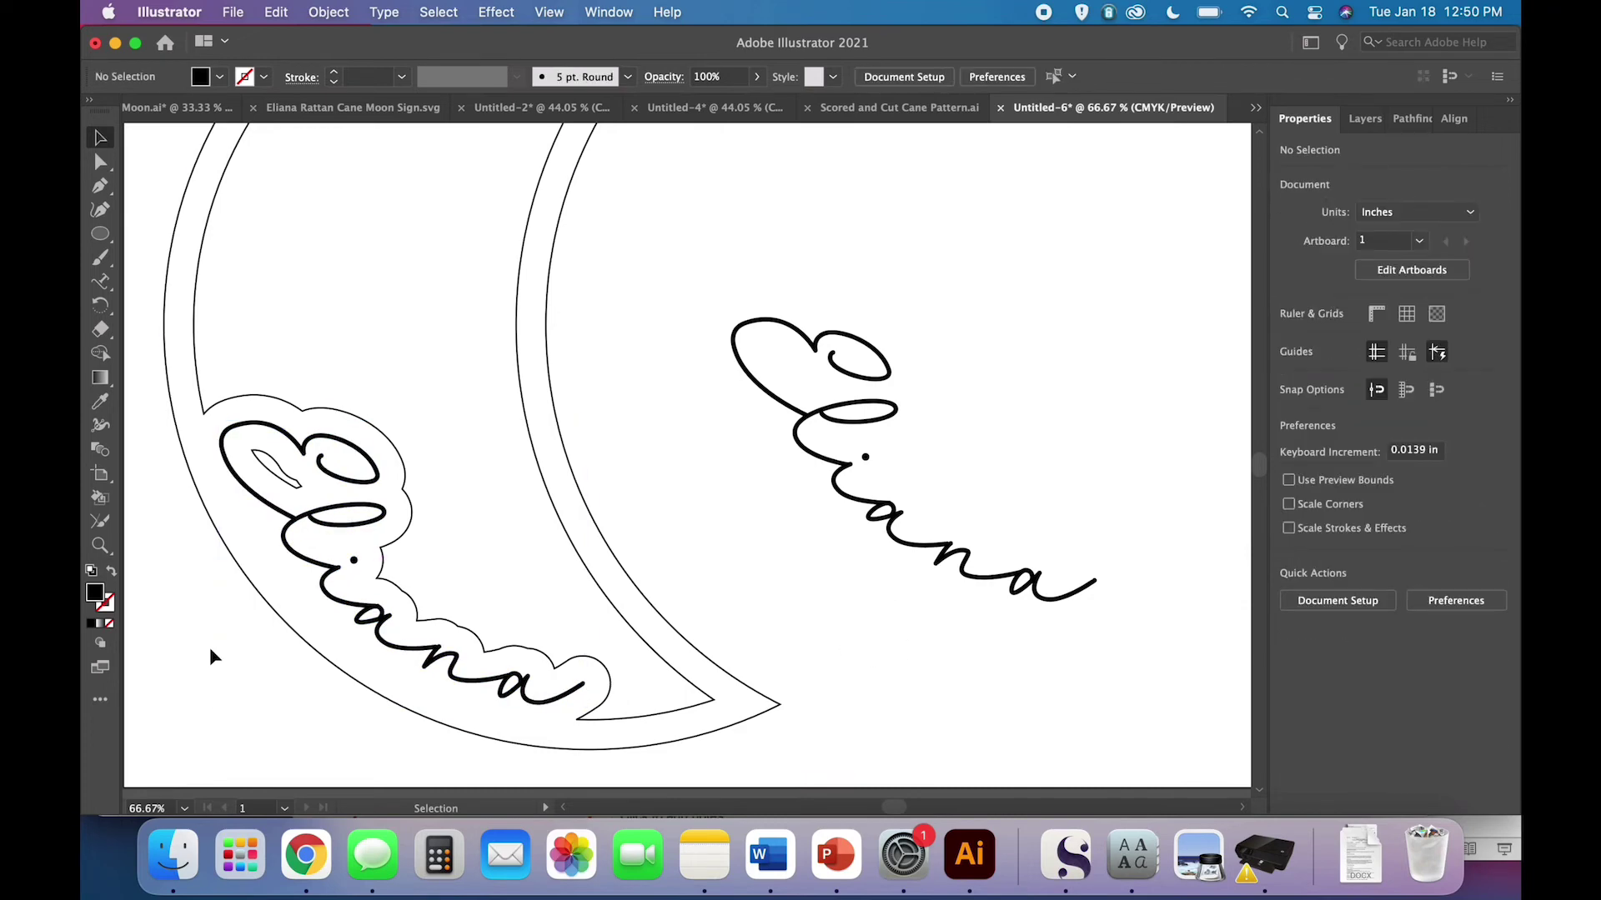
{"action": "left_click", "coordinate": [325, 594]}
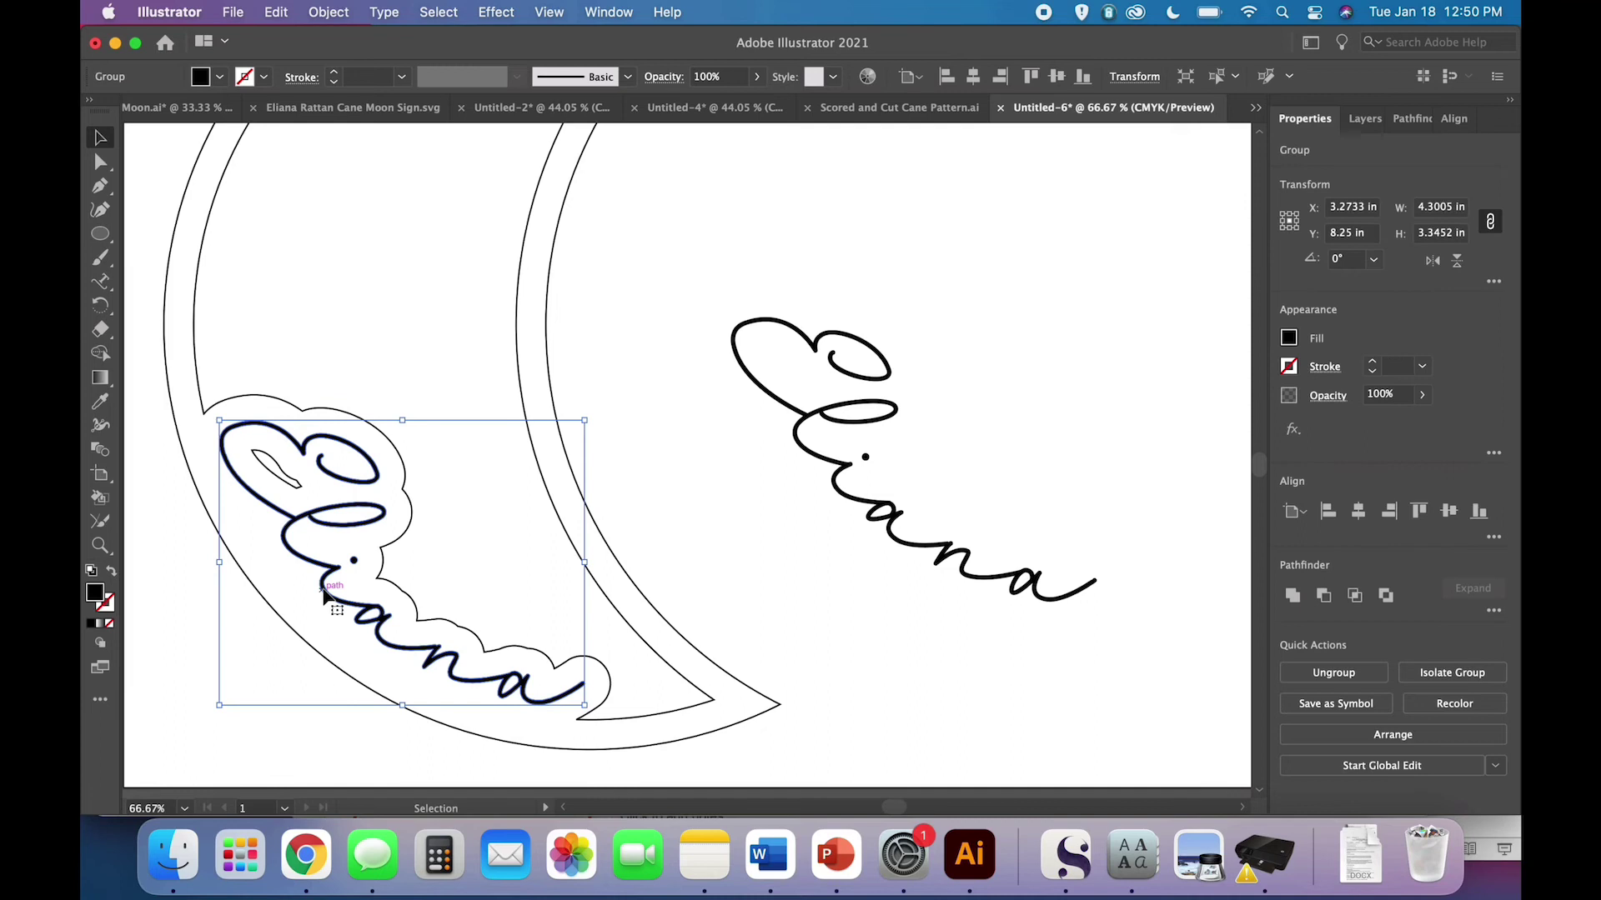
{"action": "scroll", "coordinate": [360, 592], "scroll_direction": "up", "scroll_amount": 2}
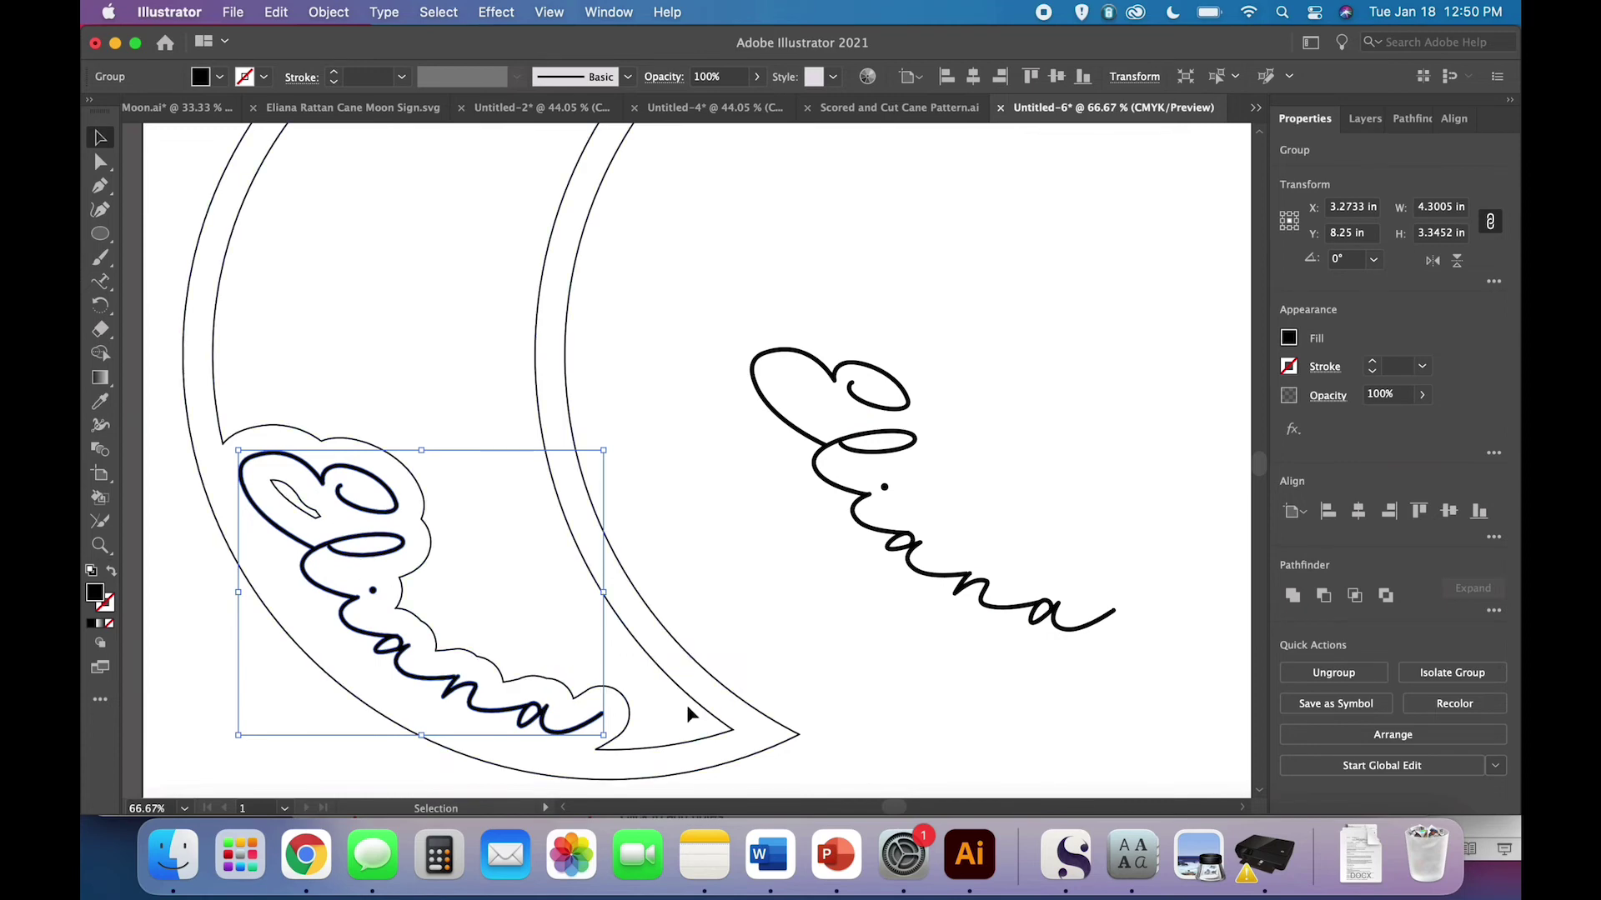
Start an Offset Path on the inner lettering and set the offset to -0.02 in
{"action": "left_click", "coordinate": [327, 13]}
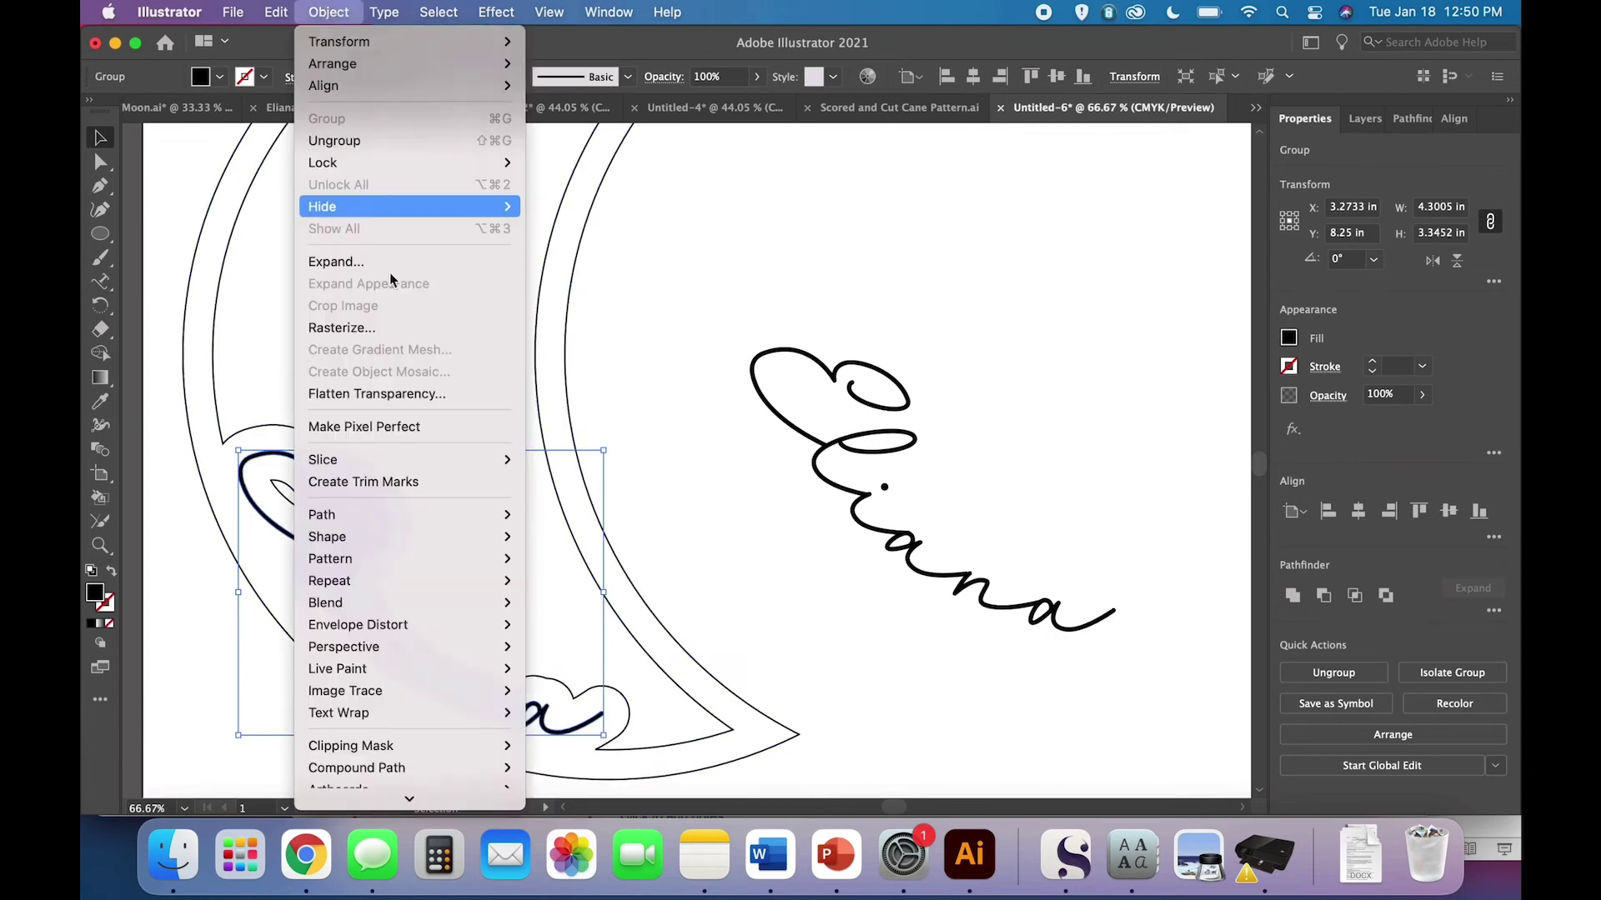
{"action": "mouse_move", "coordinate": [411, 515]}
{"action": "left_click", "coordinate": [573, 592]}
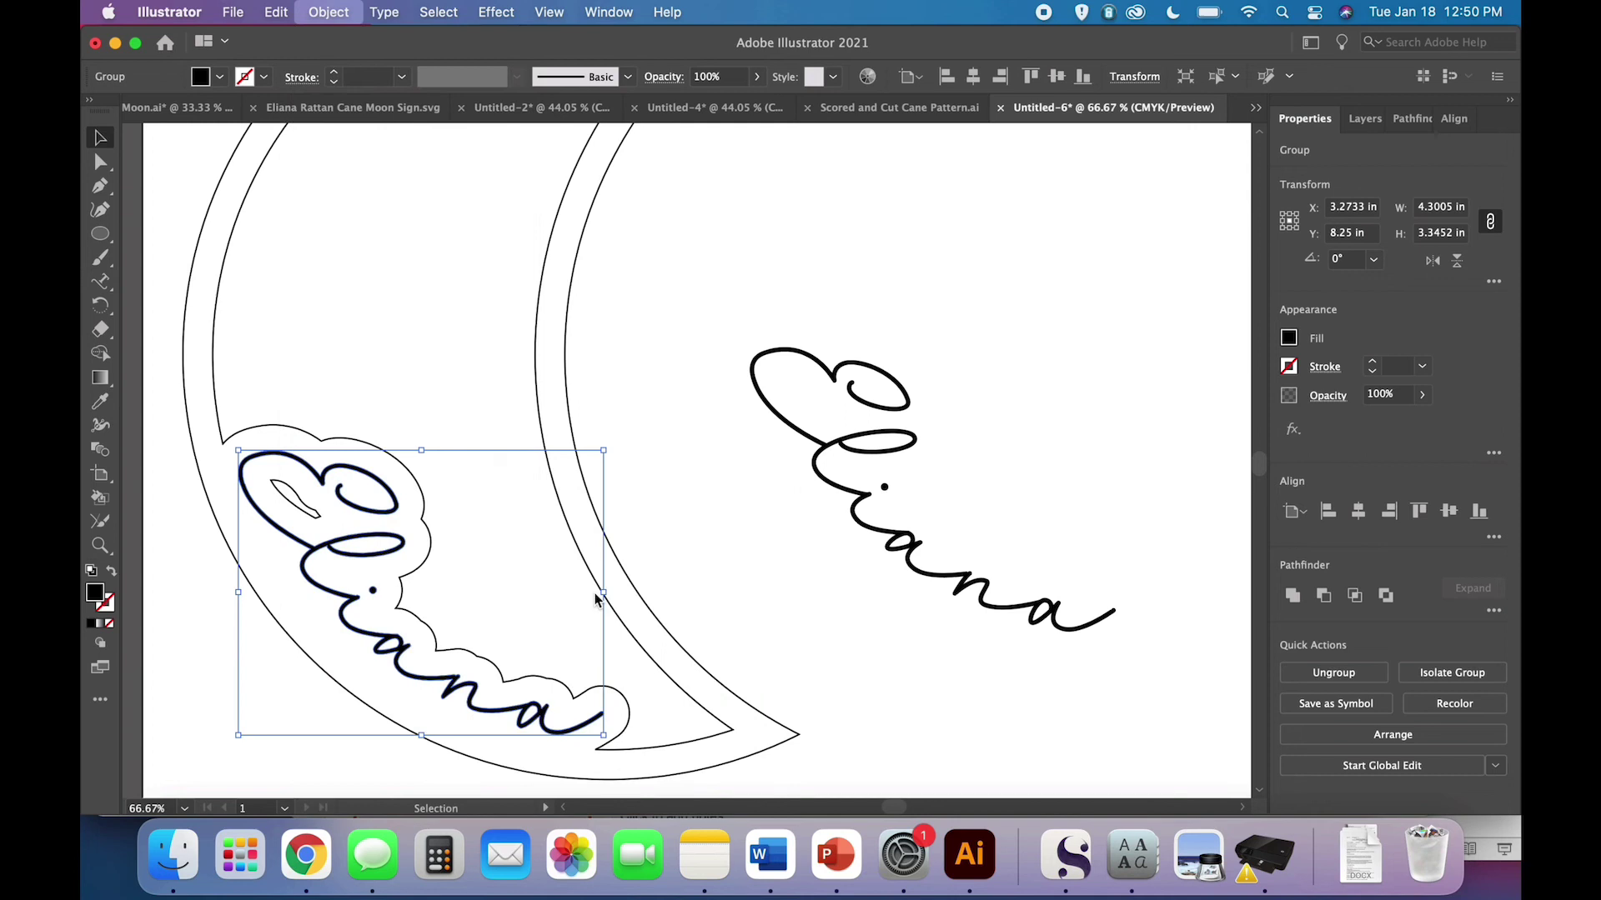
{"action": "type", "text": "-0"}
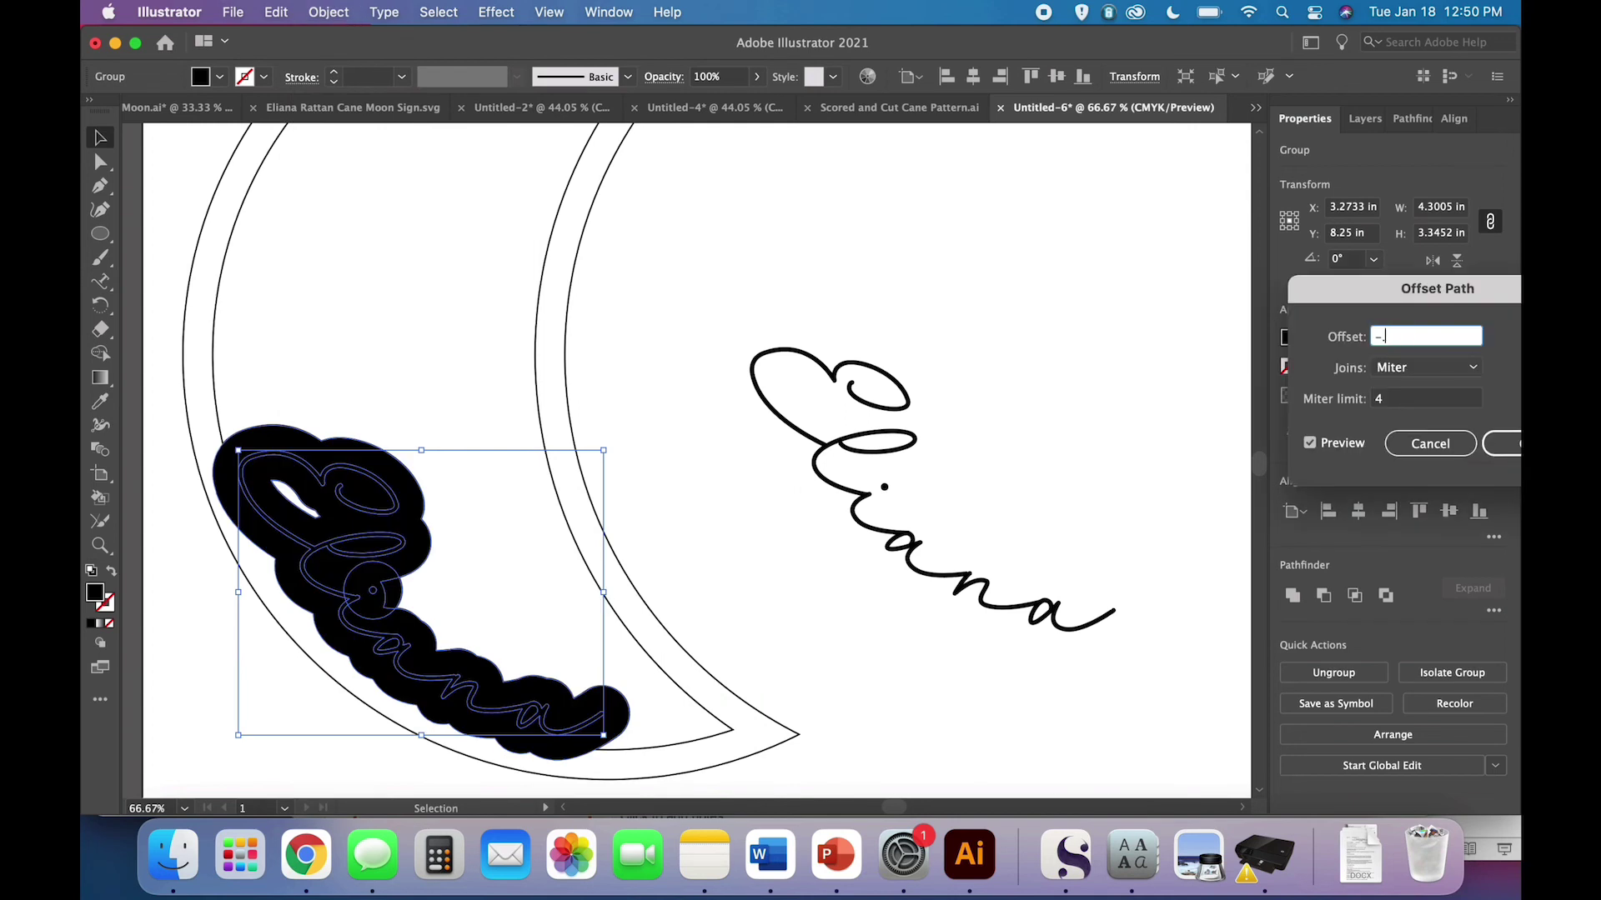
{"action": "type", "text": ".04"}
{"action": "key", "text": "Tab"}
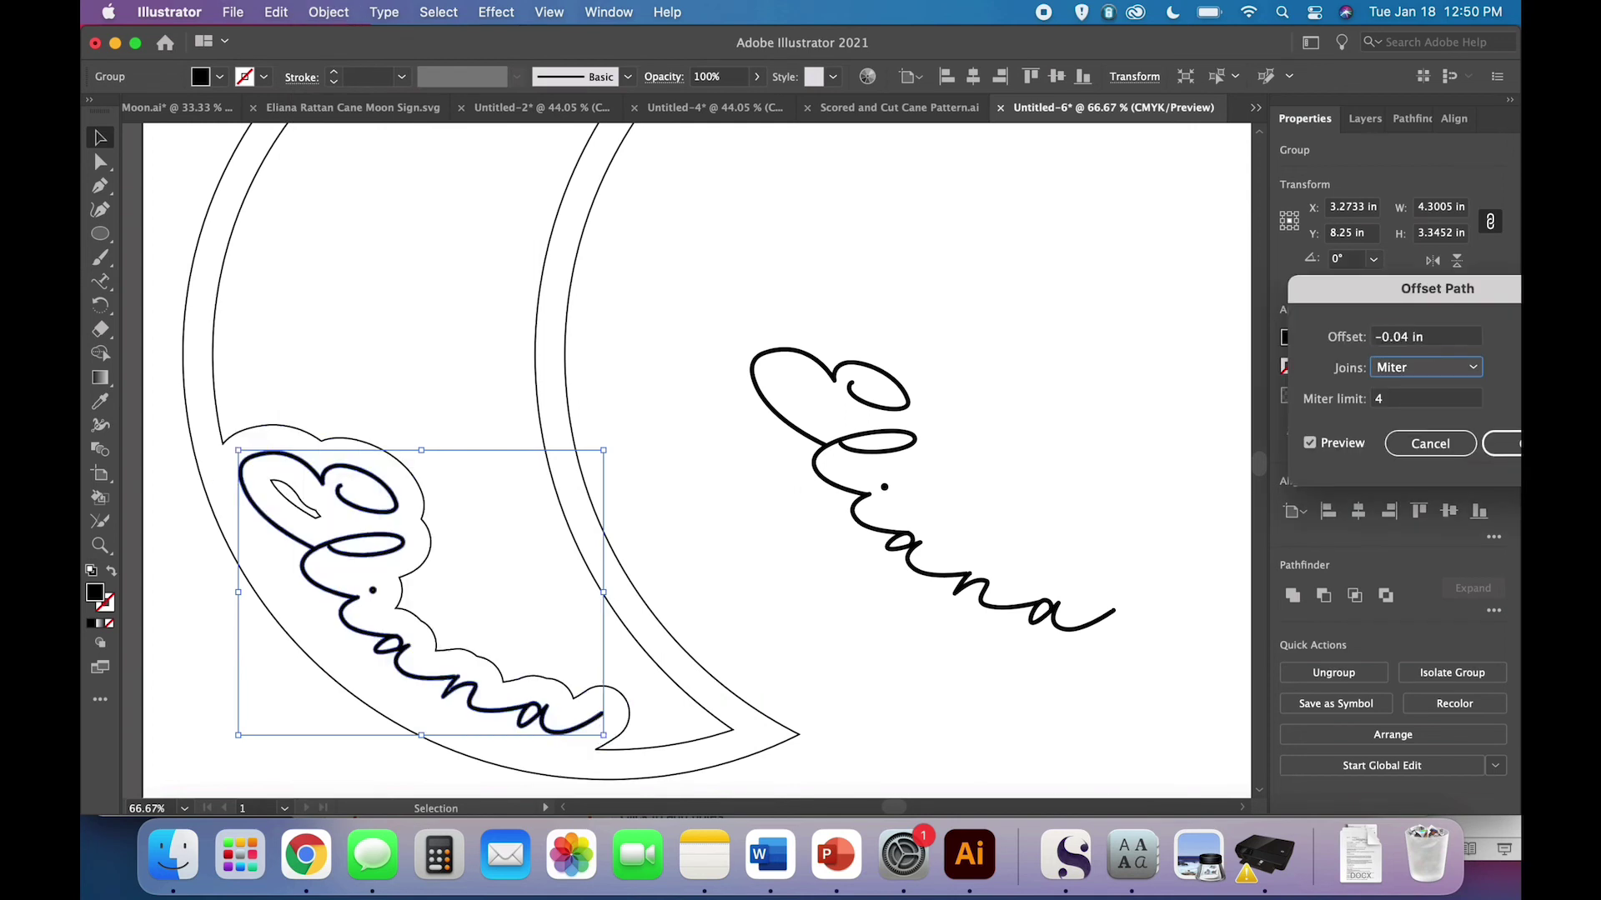
{"action": "left_click", "coordinate": [1406, 338]}
{"action": "type", "text": "2"}
{"action": "key", "text": "Tab"}
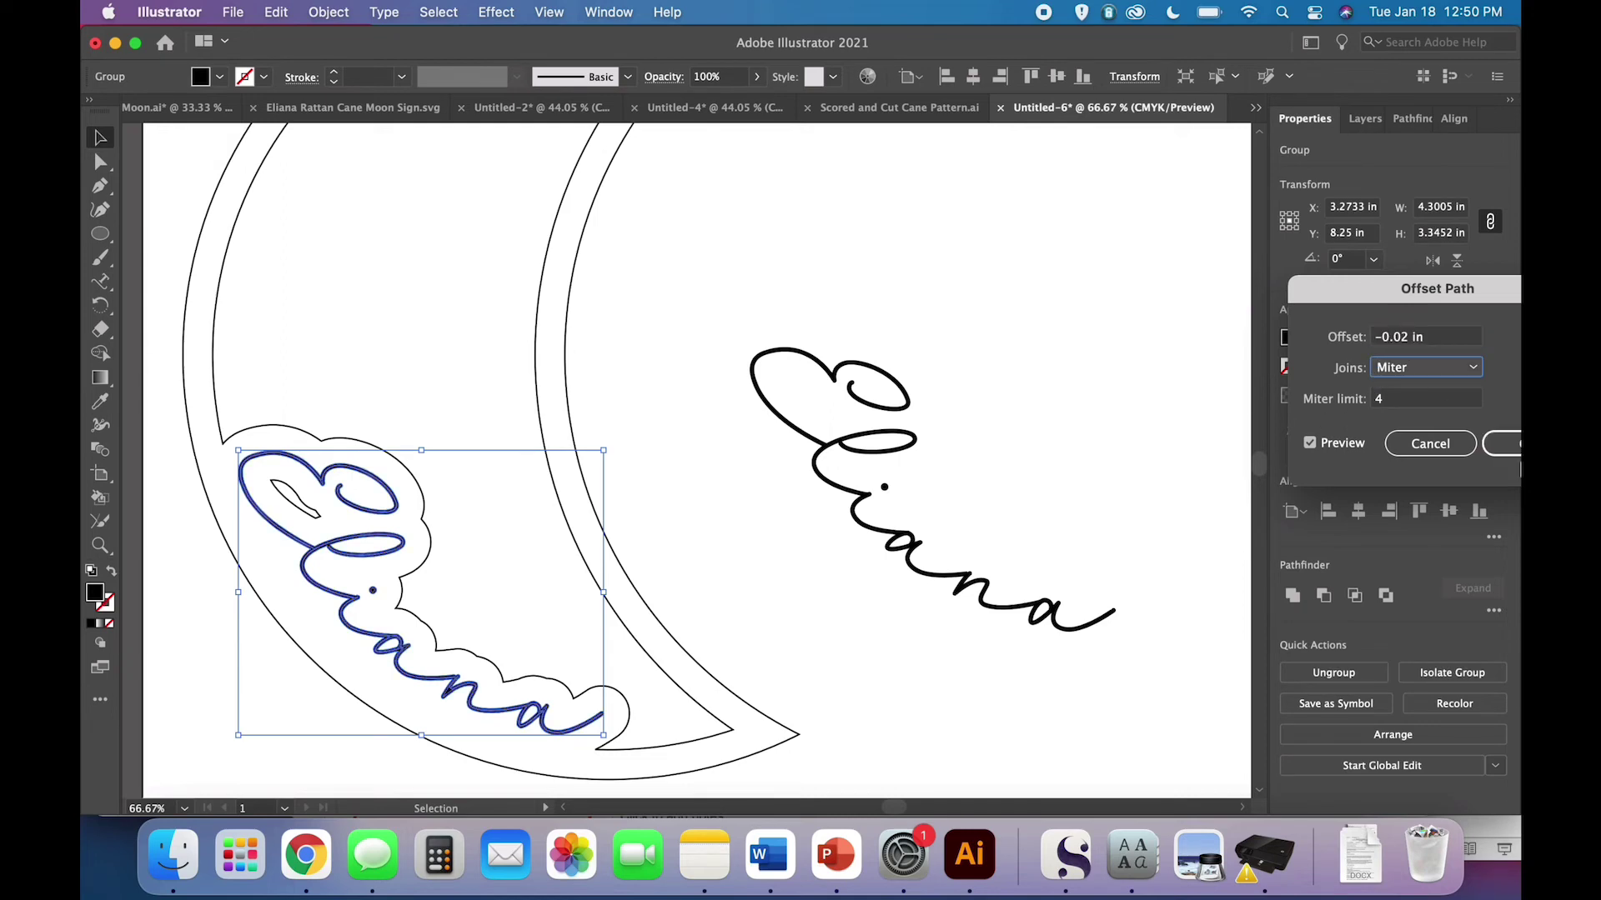
Apply the -0.02 in offset and give the outline a green stroke with no fill
{"action": "left_click", "coordinate": [1509, 444]}
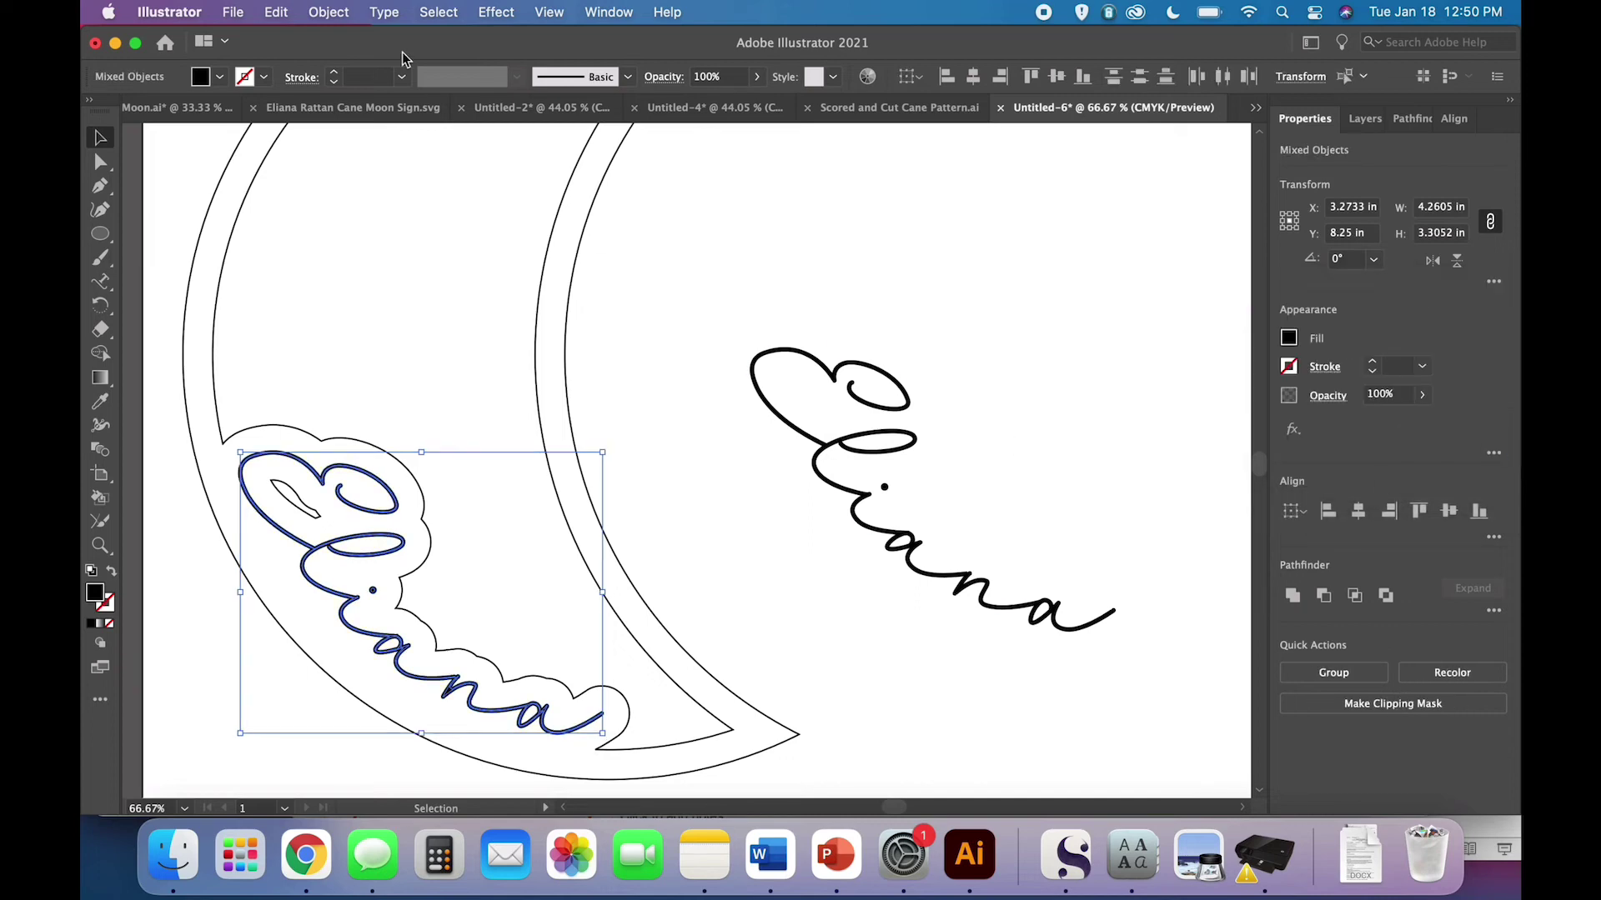
{"action": "left_click", "coordinate": [265, 80]}
{"action": "left_click", "coordinate": [182, 132]}
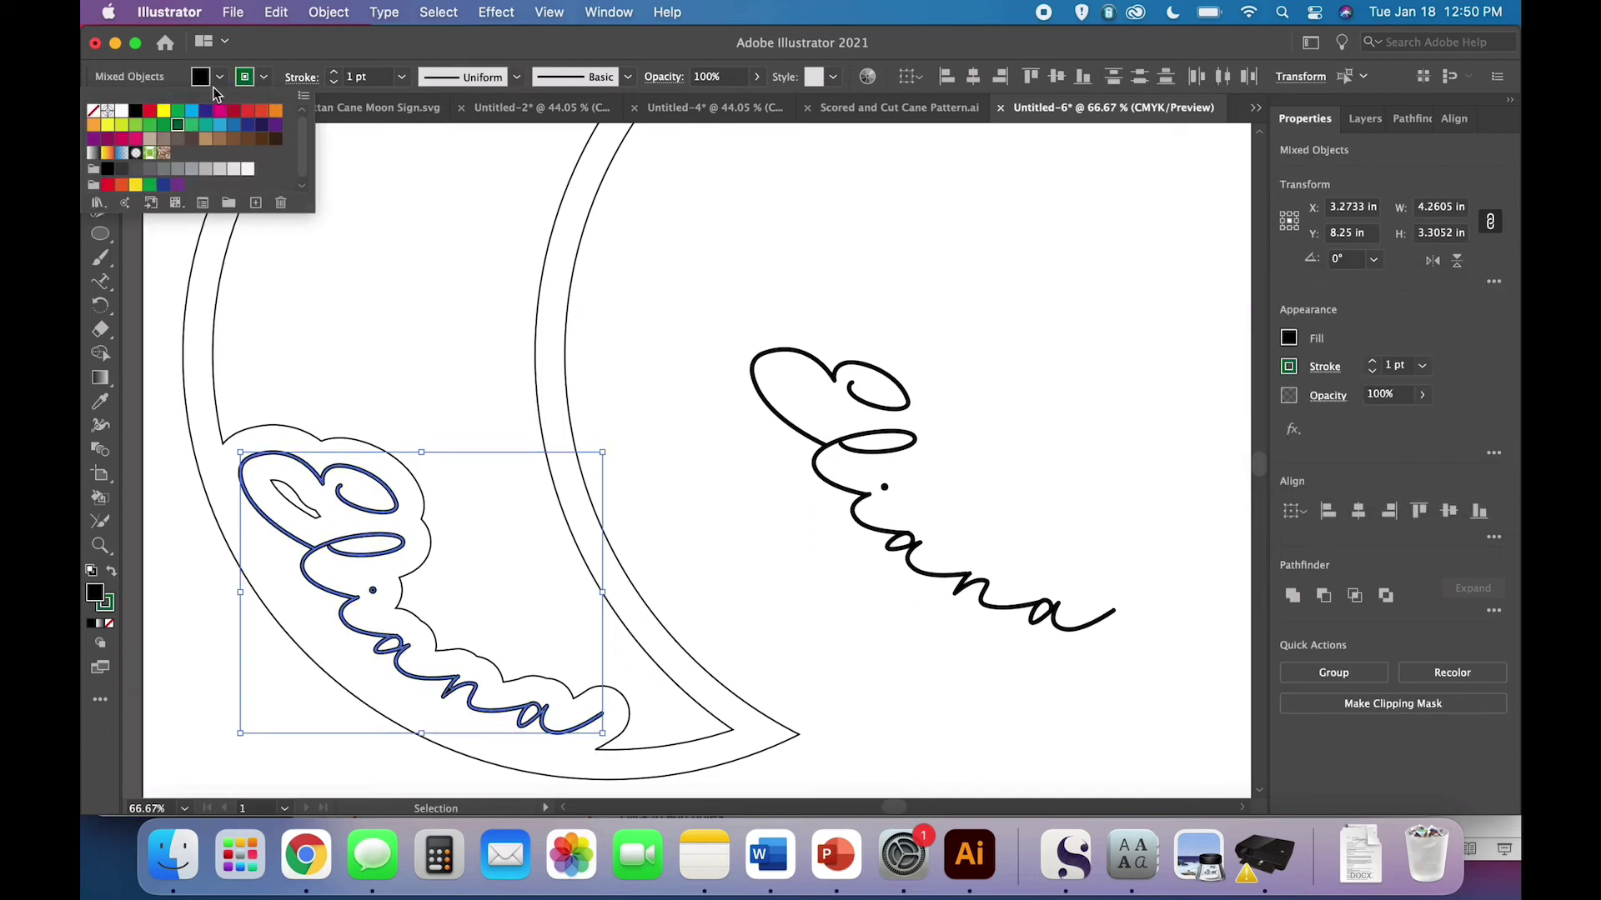
{"action": "left_click", "coordinate": [219, 90]}
{"action": "left_click", "coordinate": [221, 78]}
{"action": "left_click", "coordinate": [95, 116]}
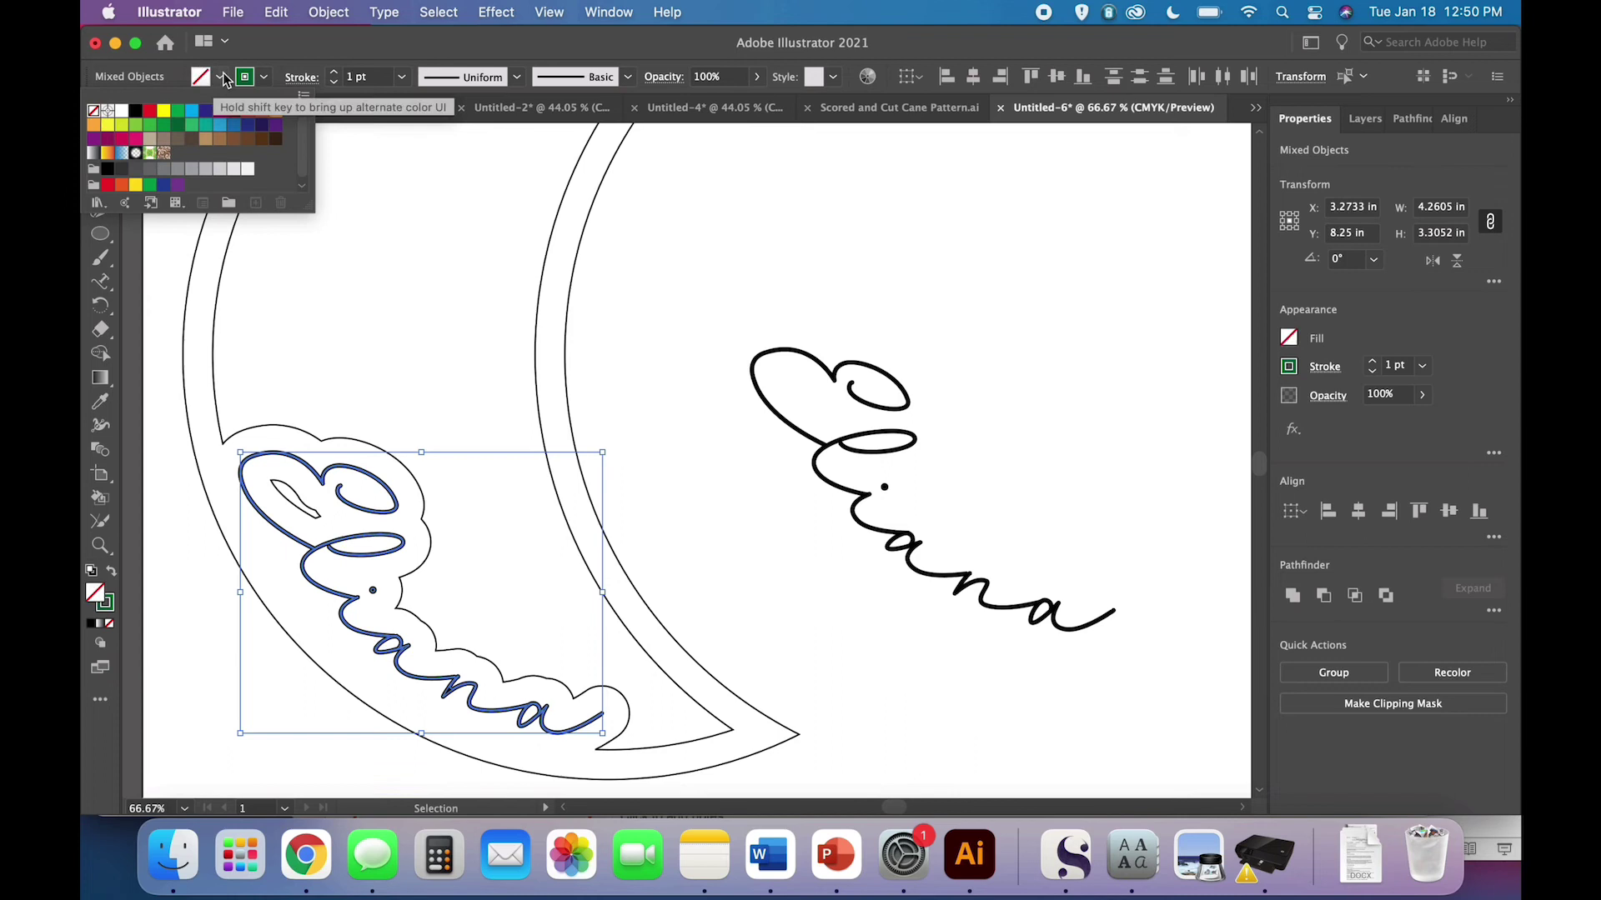
{"action": "left_click", "coordinate": [223, 76]}
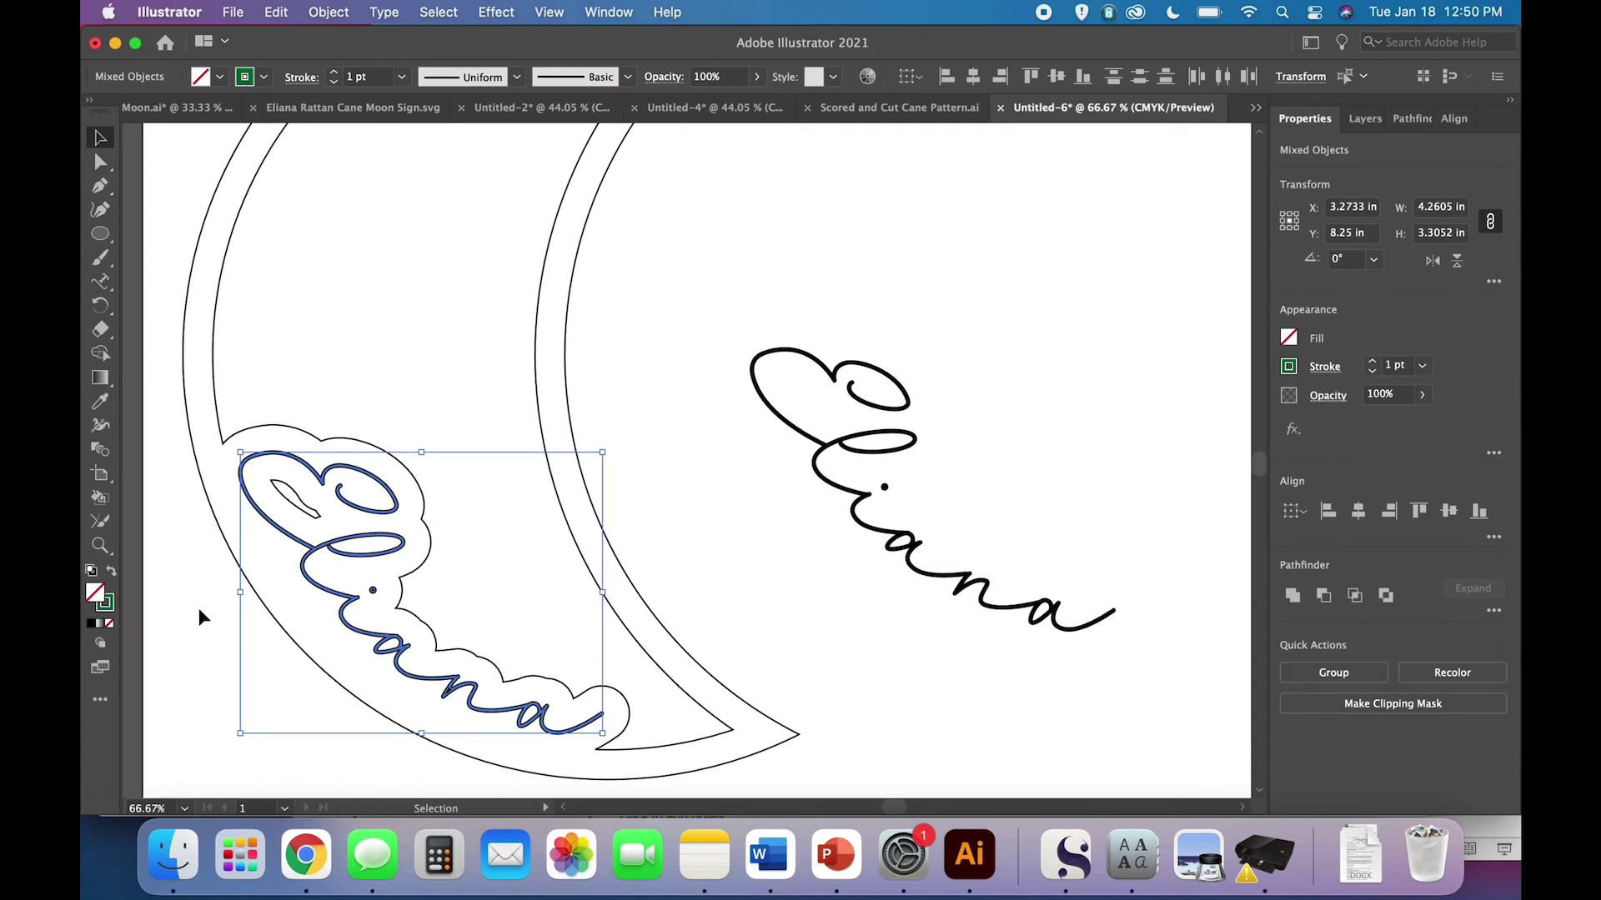
Delete the black Eliana group inside the moon and paste the outlines back in place
{"action": "key", "text": "super+g"}
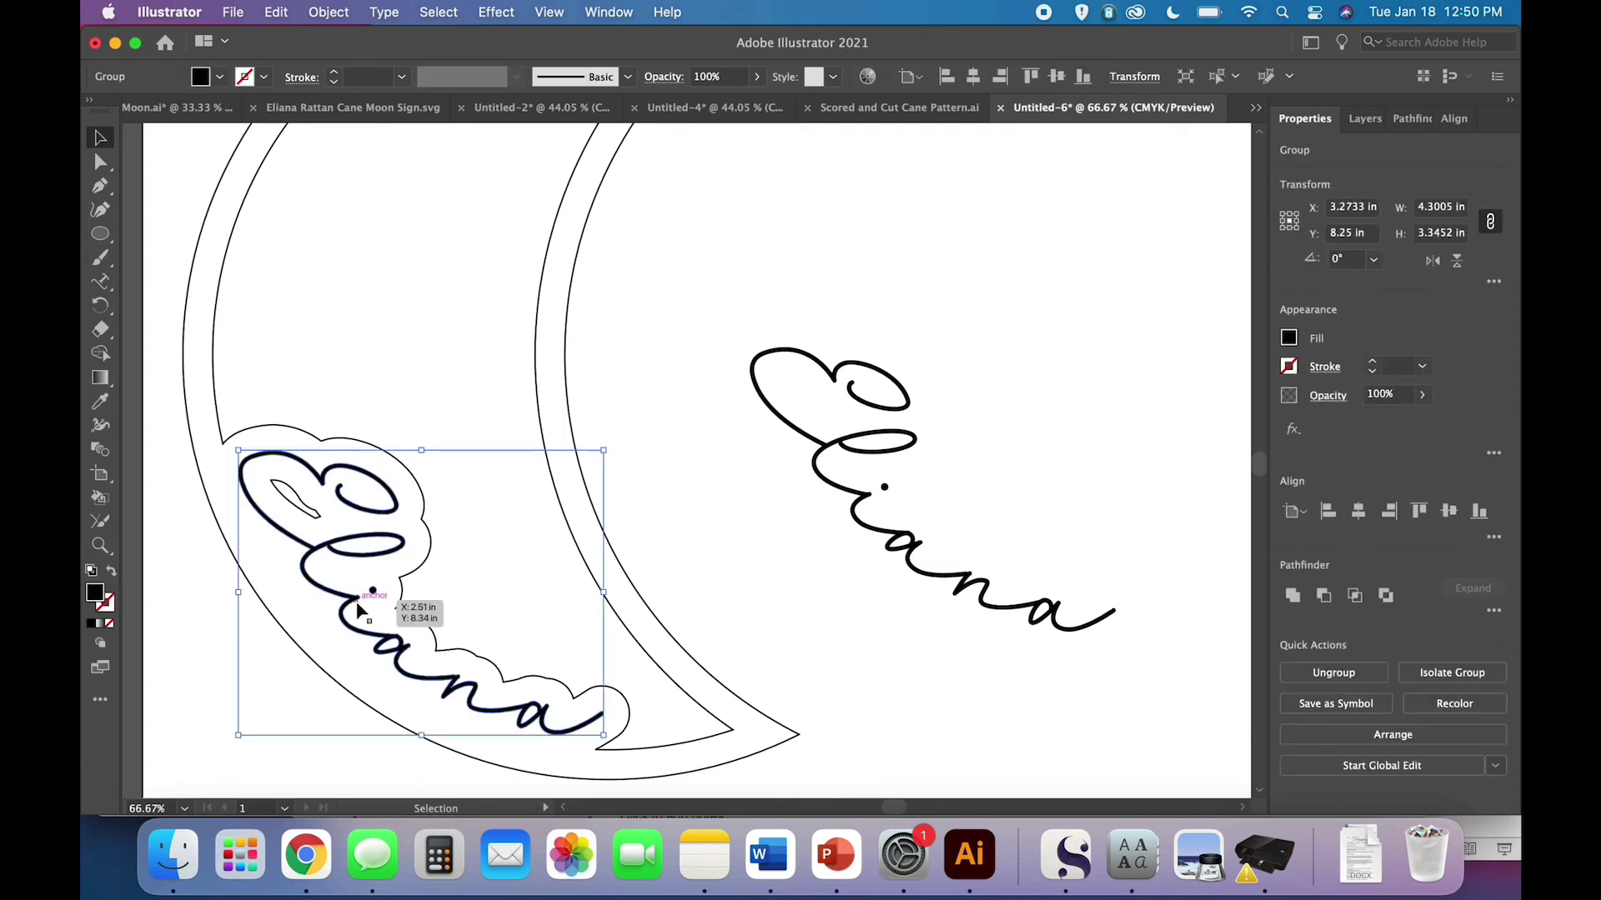
{"action": "key", "text": "Delete"}
{"action": "left_click", "coordinate": [276, 12]}
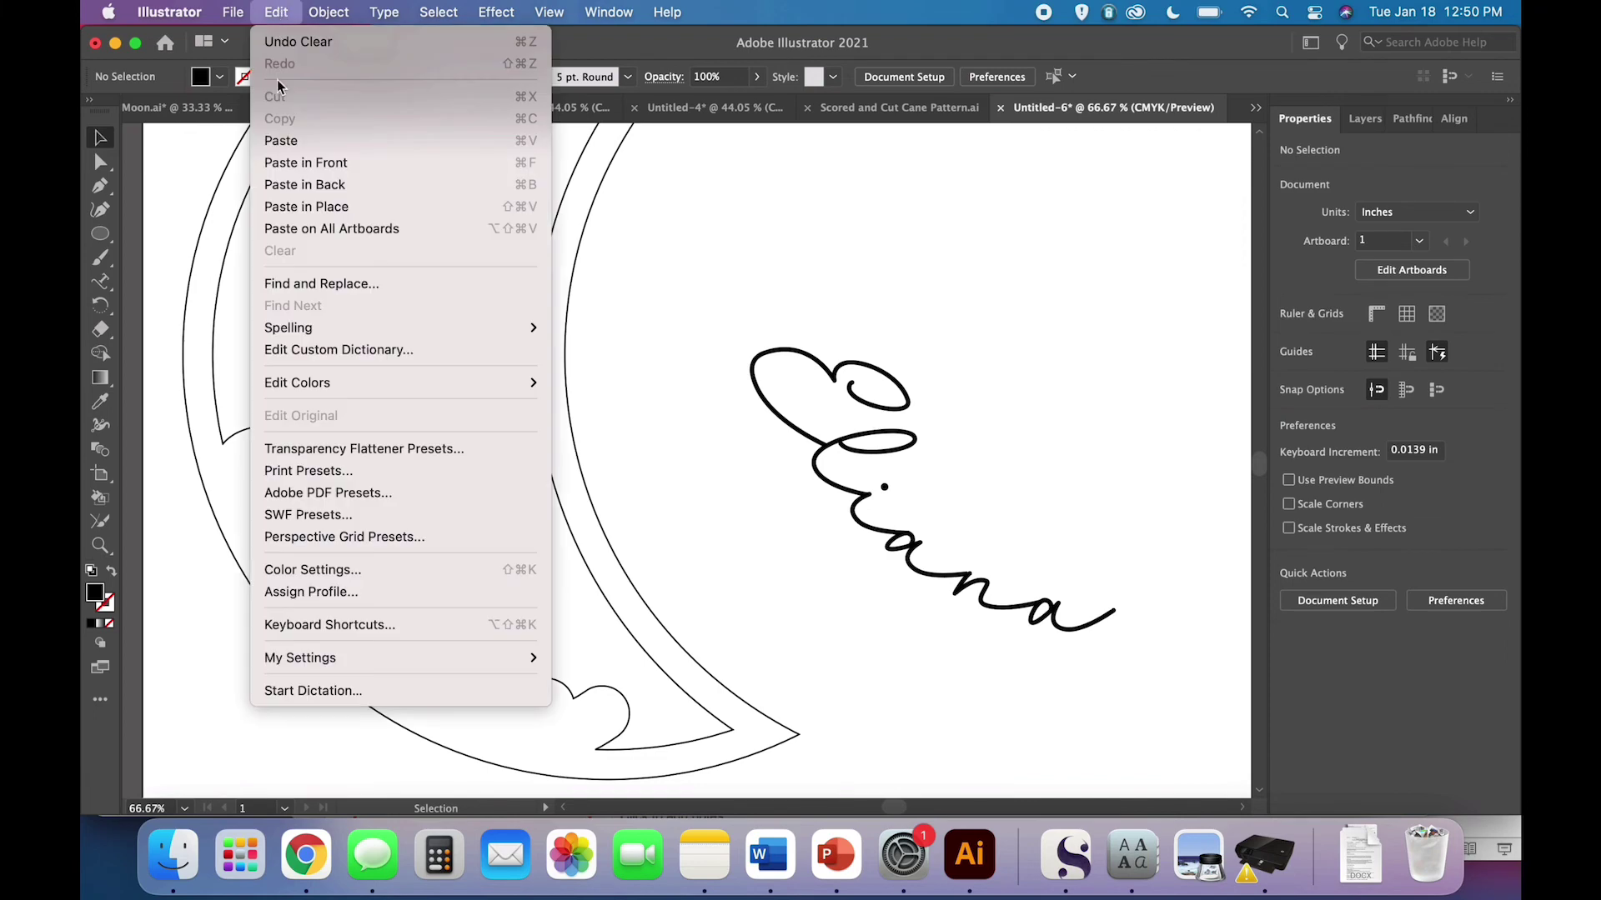
{"action": "left_click", "coordinate": [293, 207]}
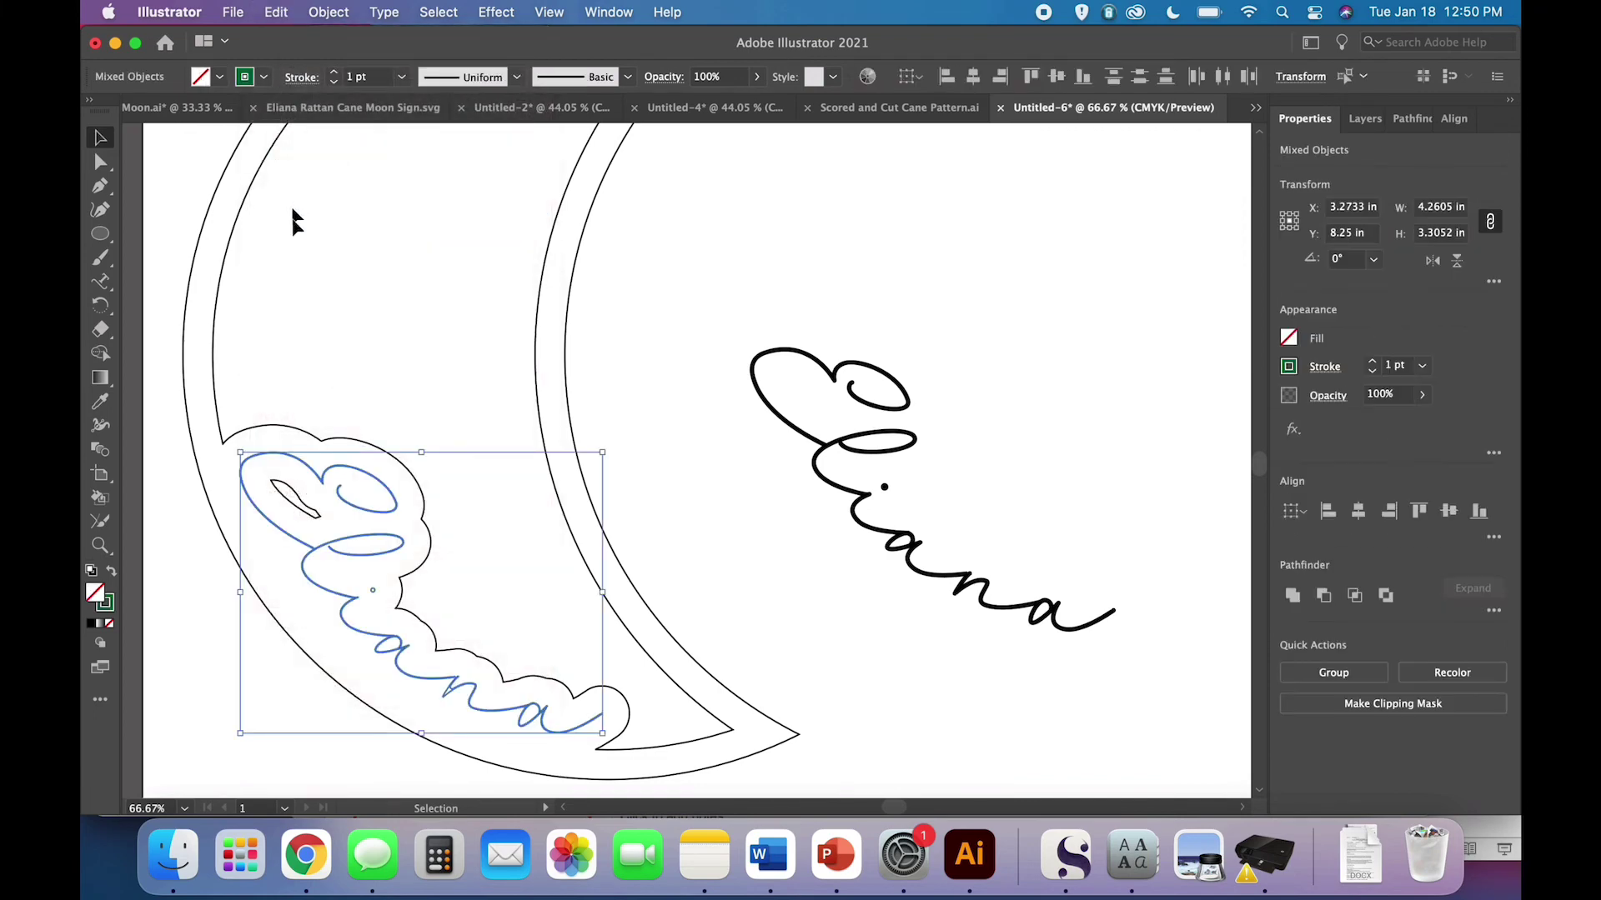
{"action": "left_click", "coordinate": [737, 549]}
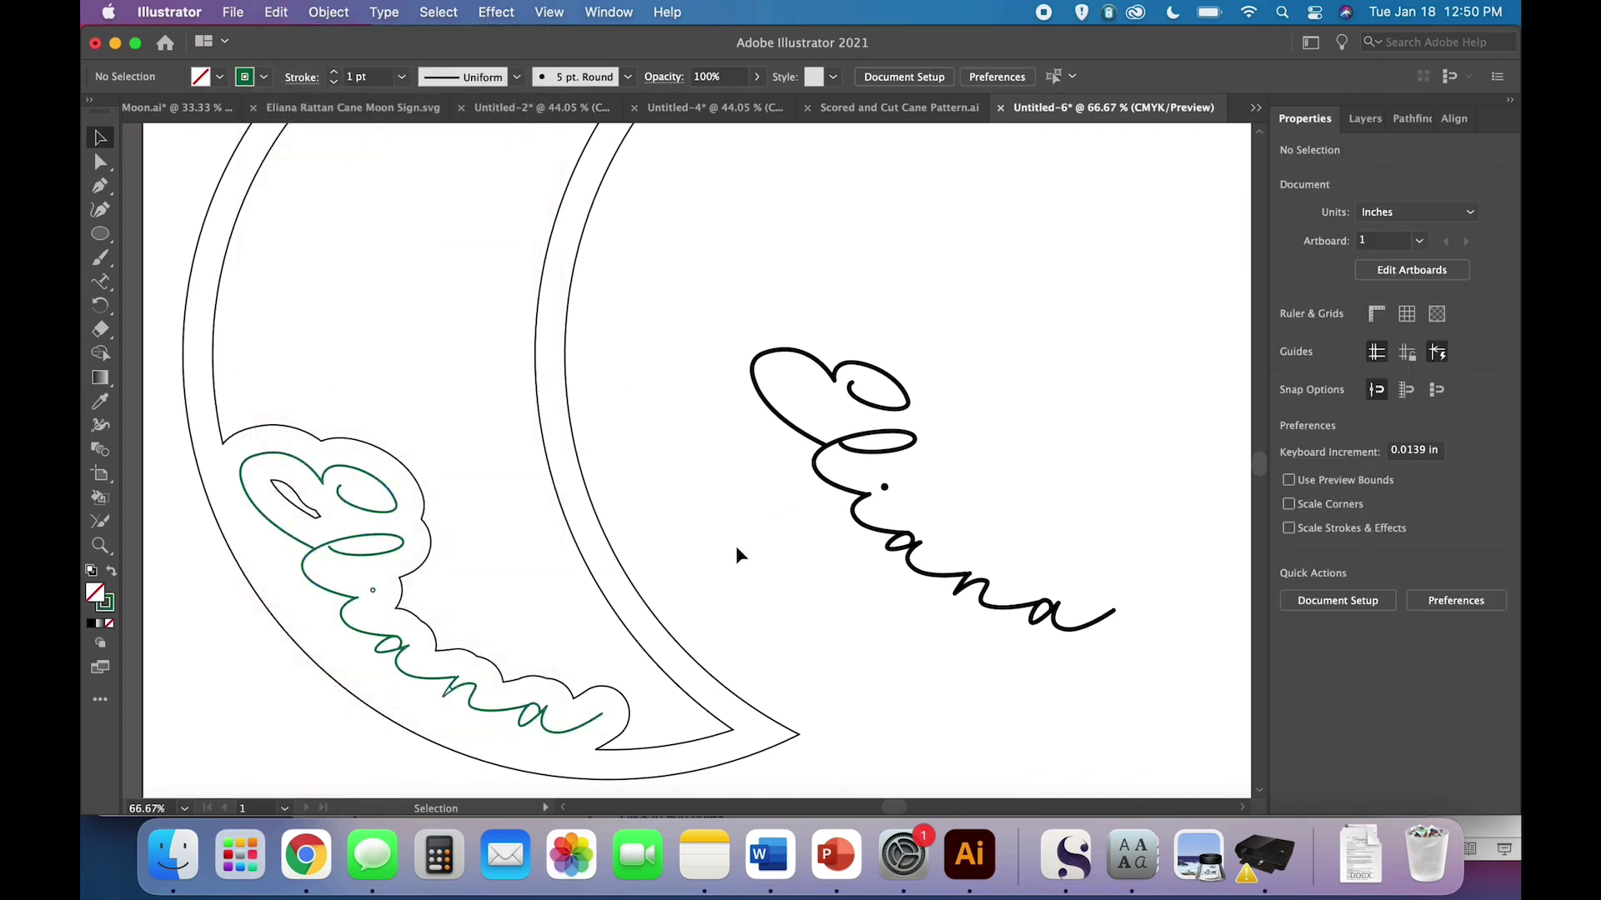
{"action": "scroll", "coordinate": [315, 459], "scroll_direction": "up", "scroll_amount": 2}
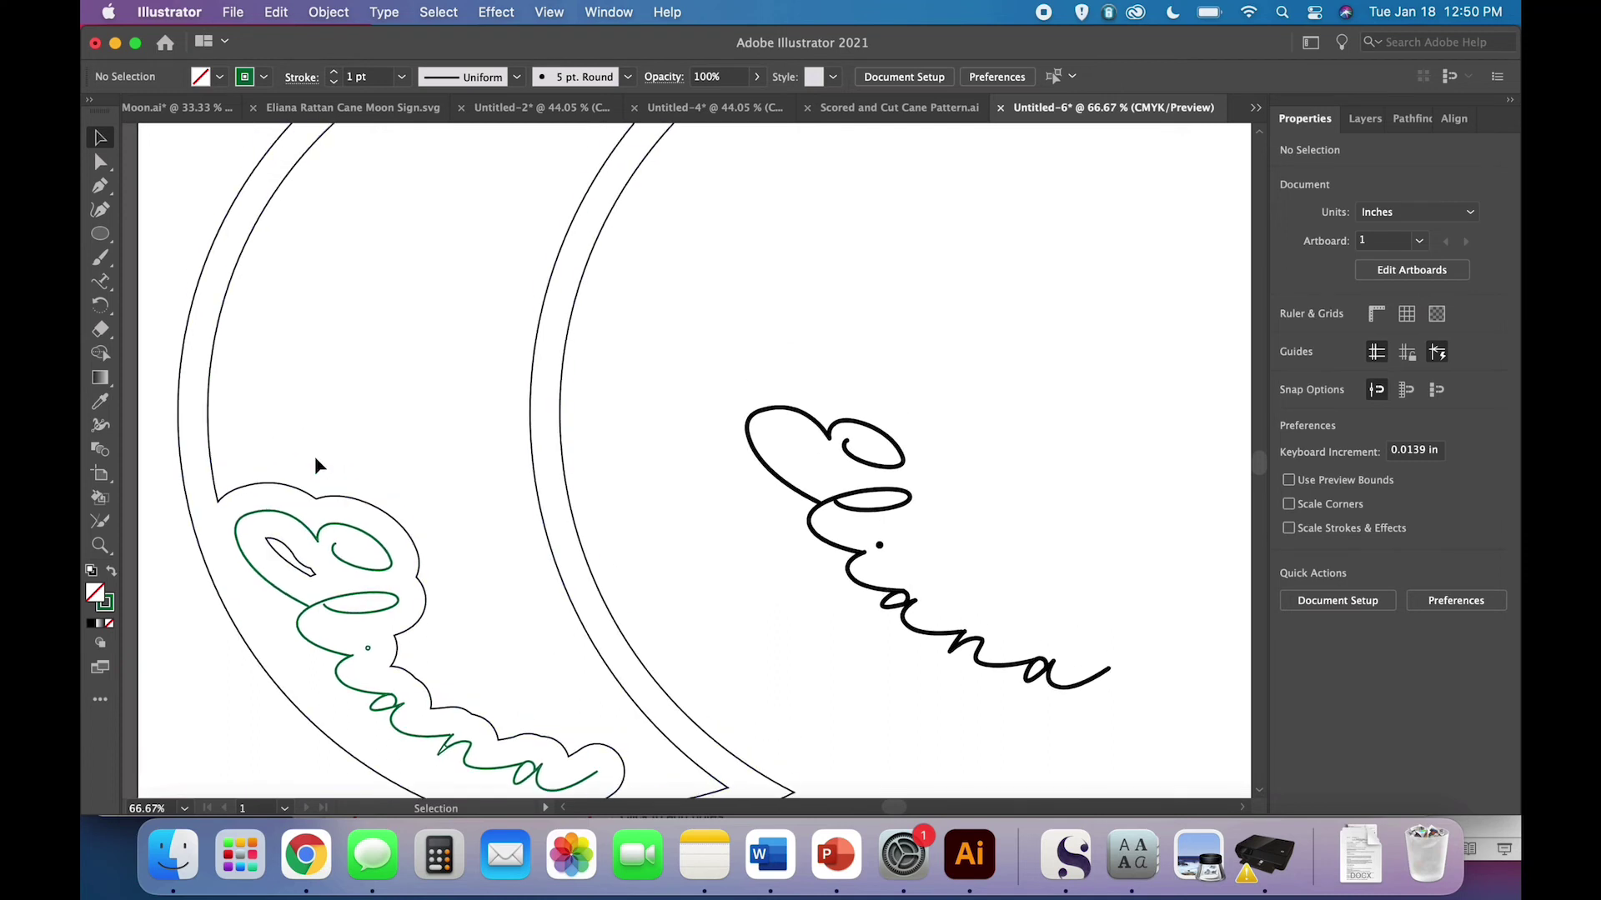
{"action": "key", "text": "super+minus"}
{"action": "scroll", "coordinate": [423, 345], "scroll_direction": "up", "scroll_amount": 2}
{"action": "scroll", "coordinate": [423, 346], "scroll_direction": "right", "scroll_amount": 2}
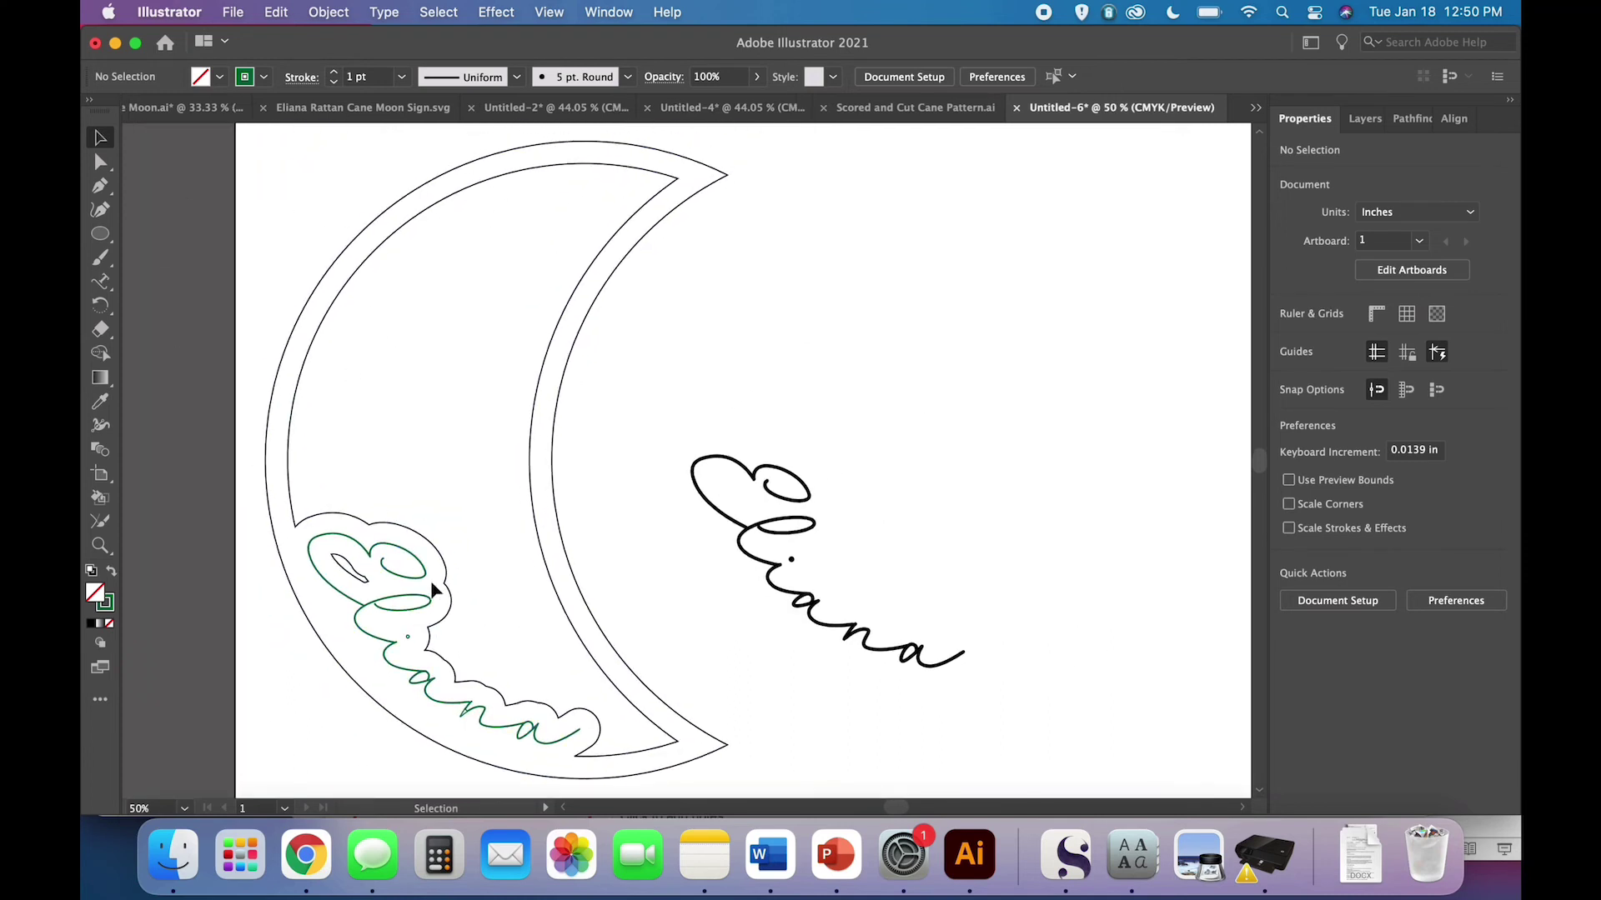
{"action": "scroll", "coordinate": [793, 692], "scroll_direction": "right", "scroll_amount": 5}
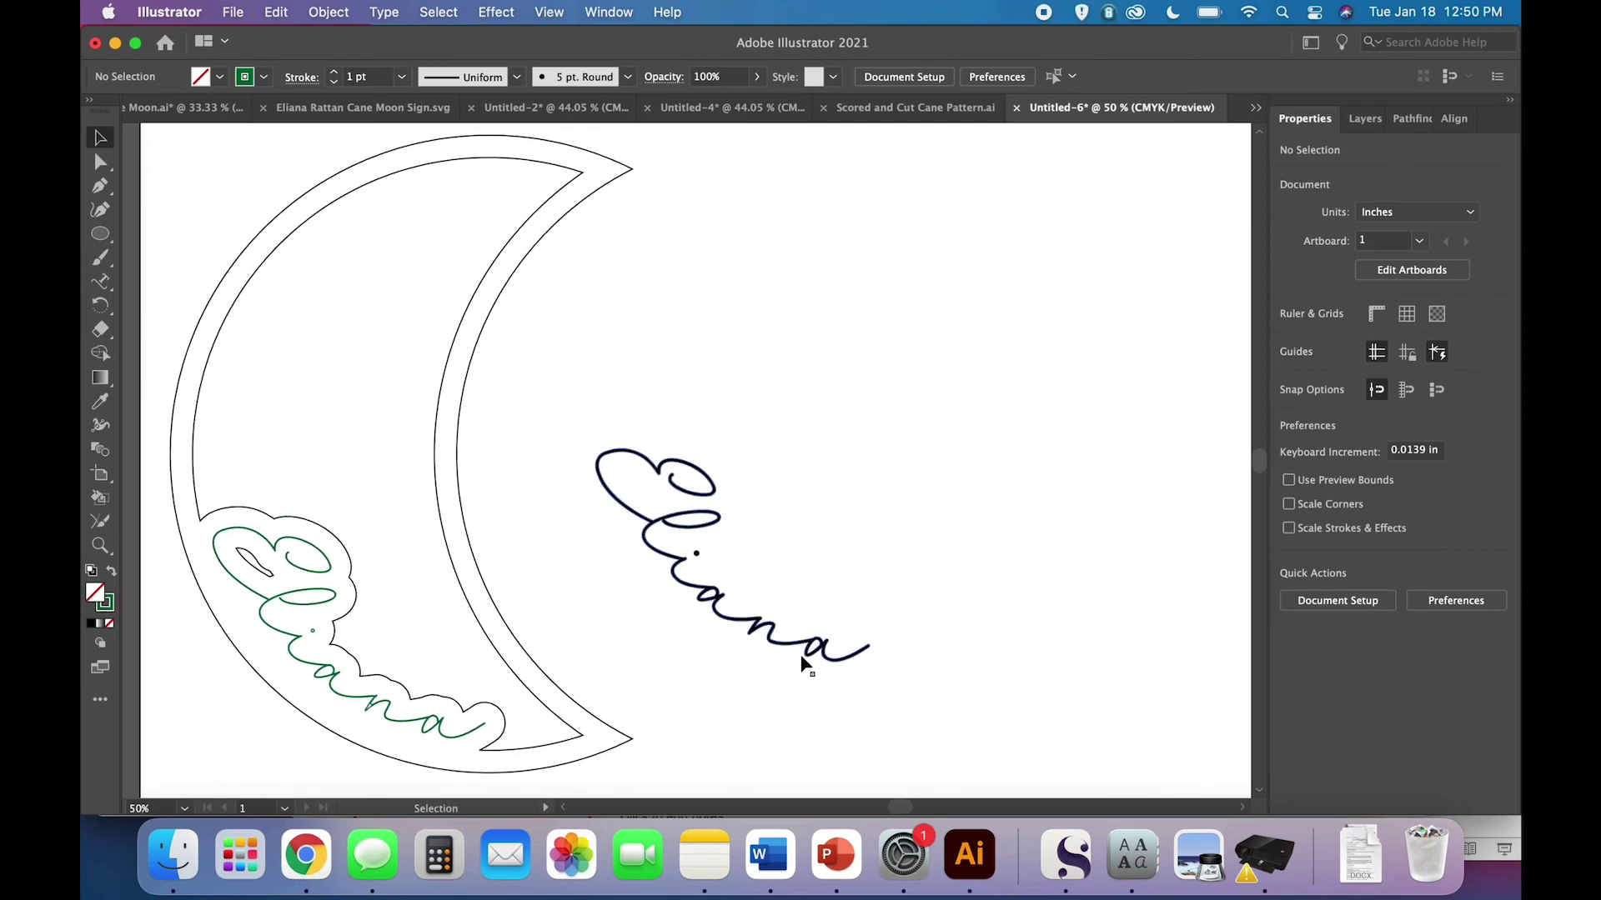
Marquee-select all parts of the black Eliana copy and group them
{"action": "left_click", "coordinate": [801, 657]}
{"action": "left_click", "coordinate": [818, 732]}
{"action": "left_click_drag", "start_coordinate": [875, 744], "coordinate": [732, 500]}
{"action": "left_click", "coordinate": [904, 703]}
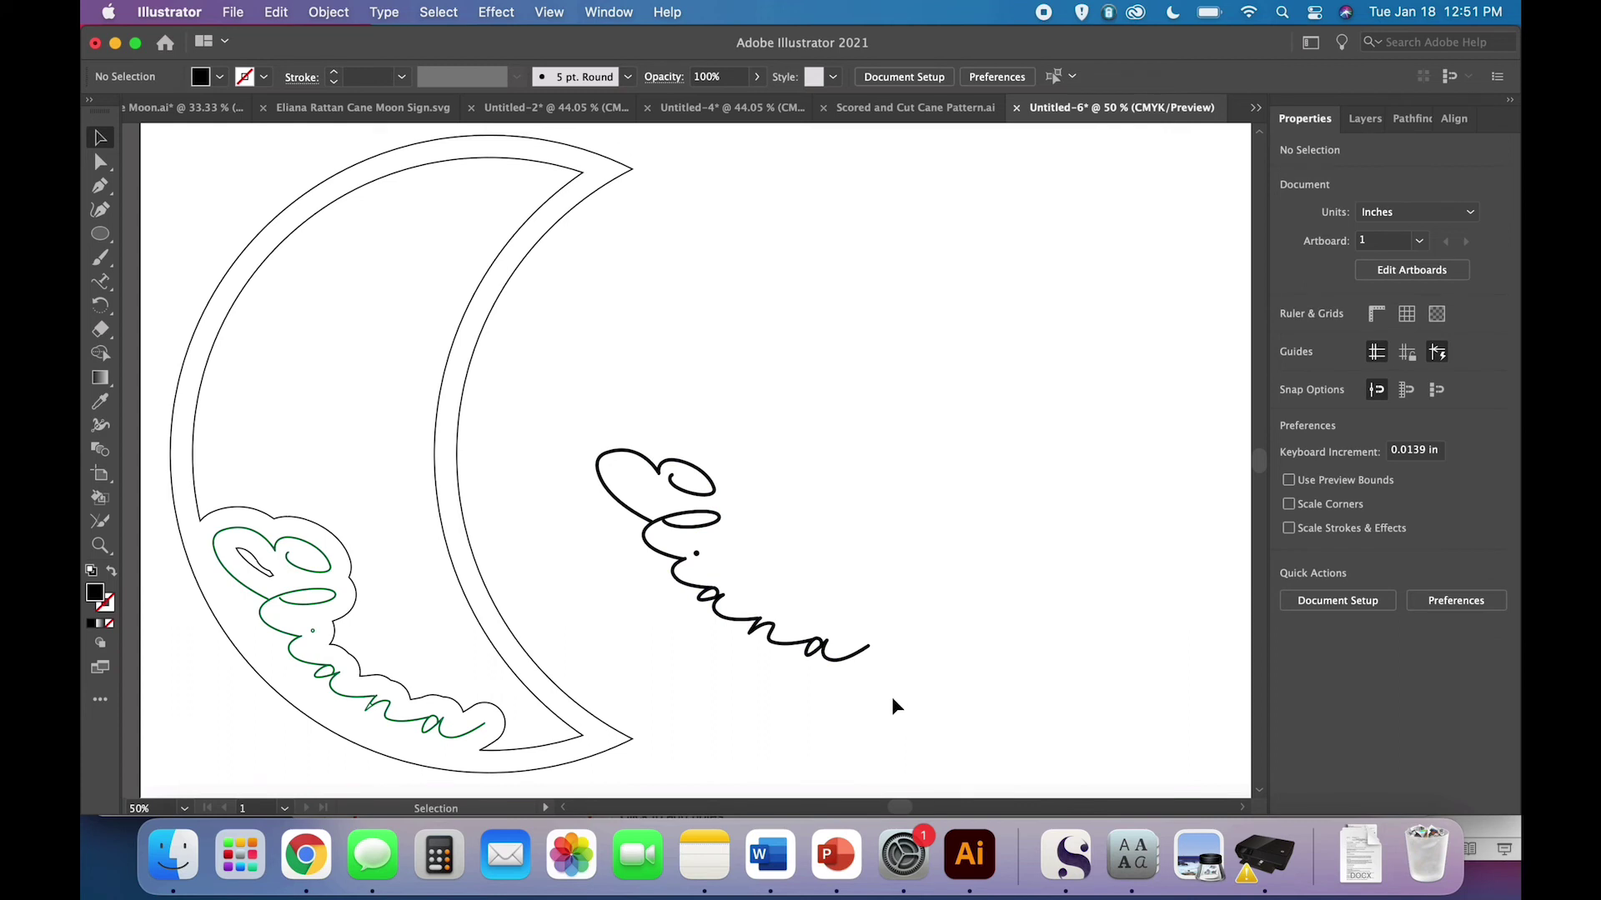
{"action": "left_click_drag", "start_coordinate": [872, 678], "coordinate": [613, 446]}
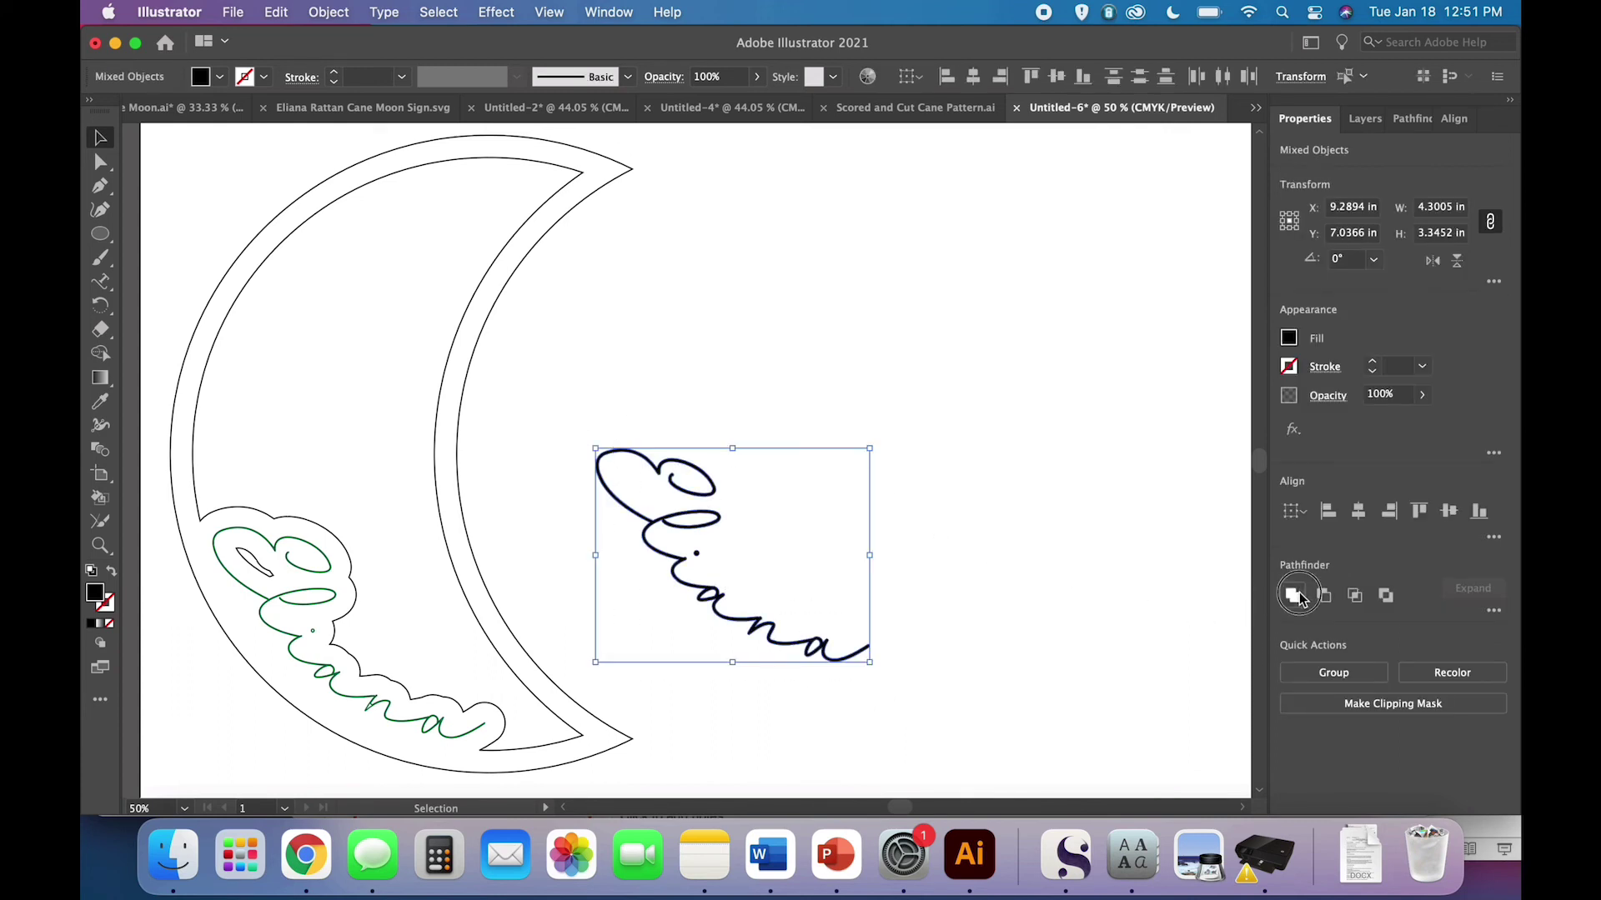
{"action": "key", "text": "super+g"}
Apply a 0.02 in outward Offset Path to the Eliana group to thicken it
{"action": "left_click", "coordinate": [1084, 618]}
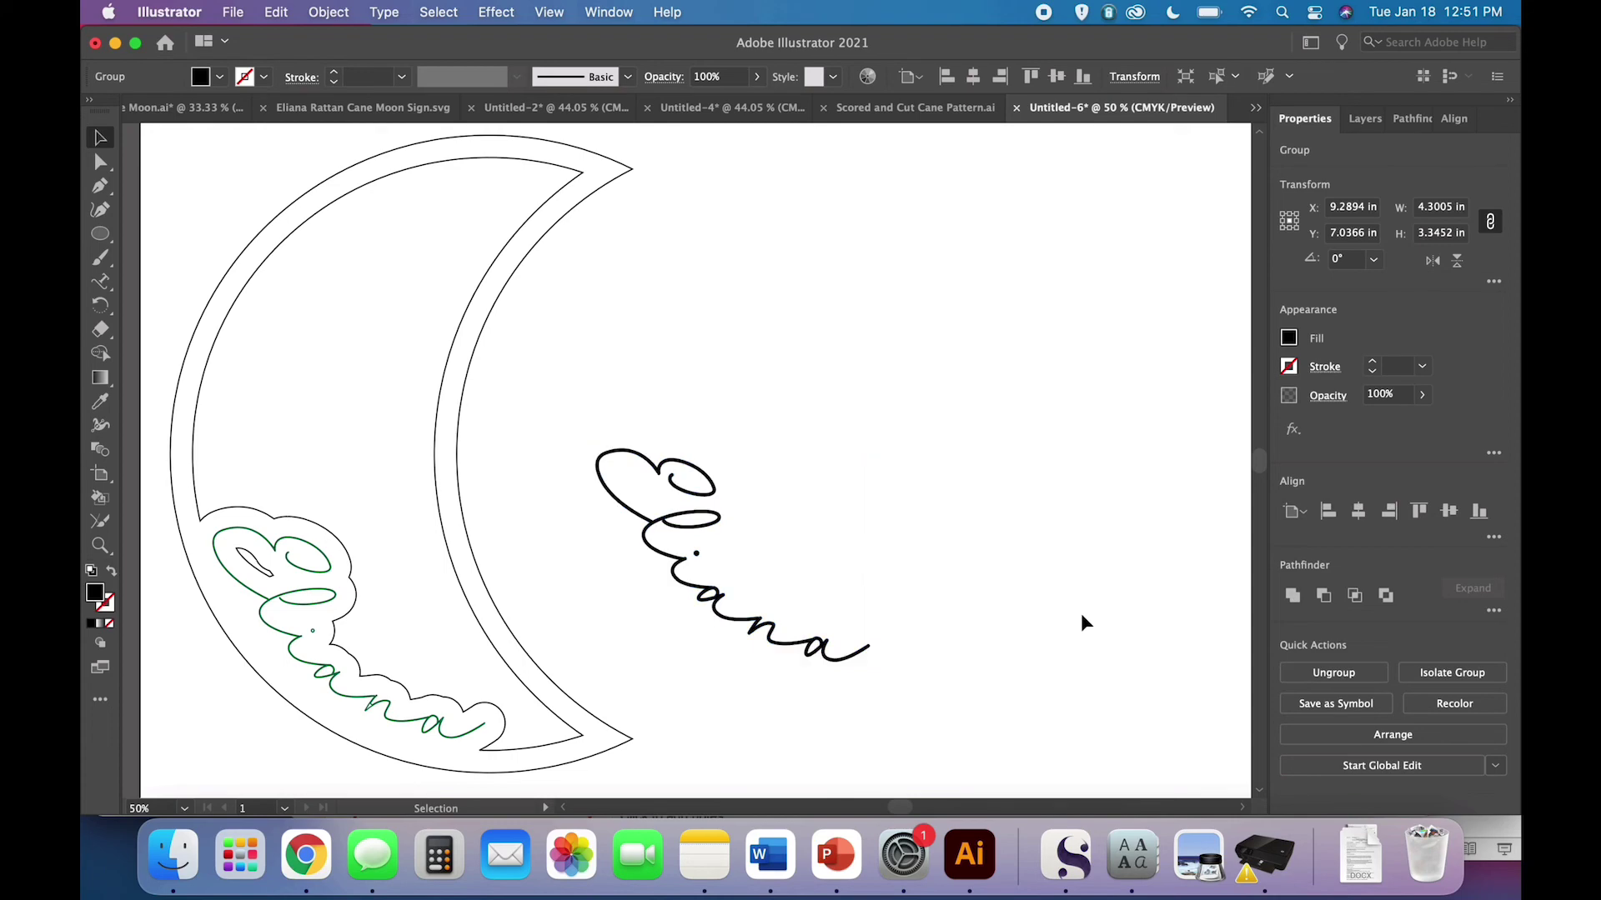
{"action": "left_click", "coordinate": [707, 551]}
{"action": "left_click", "coordinate": [847, 566]}
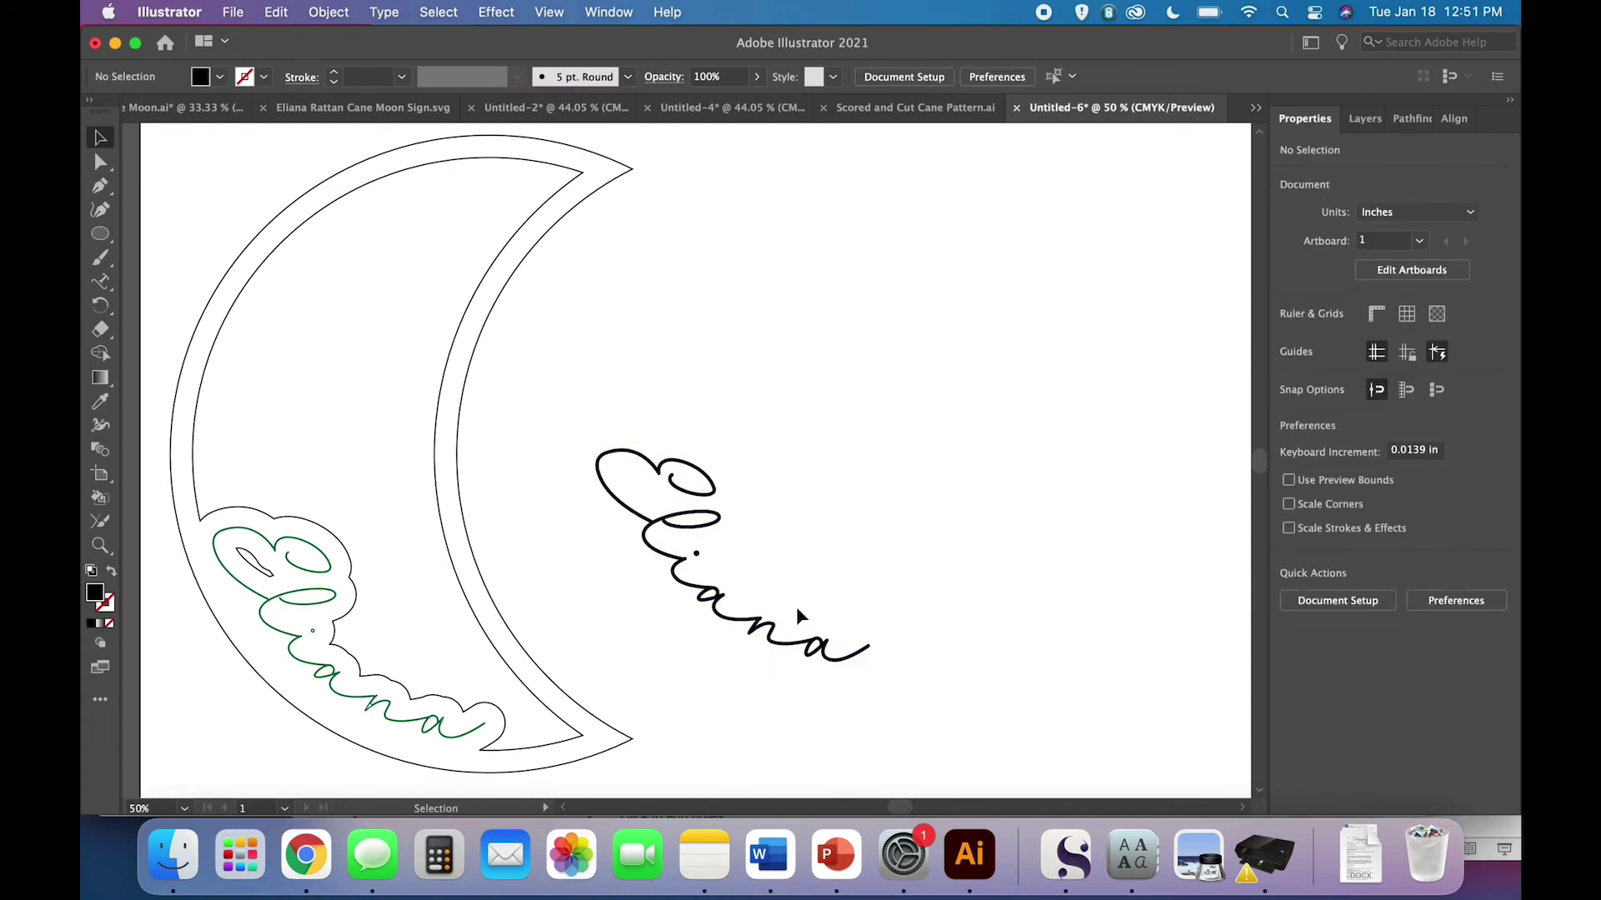
{"action": "left_click", "coordinate": [746, 627]}
{"action": "left_click", "coordinate": [329, 12]}
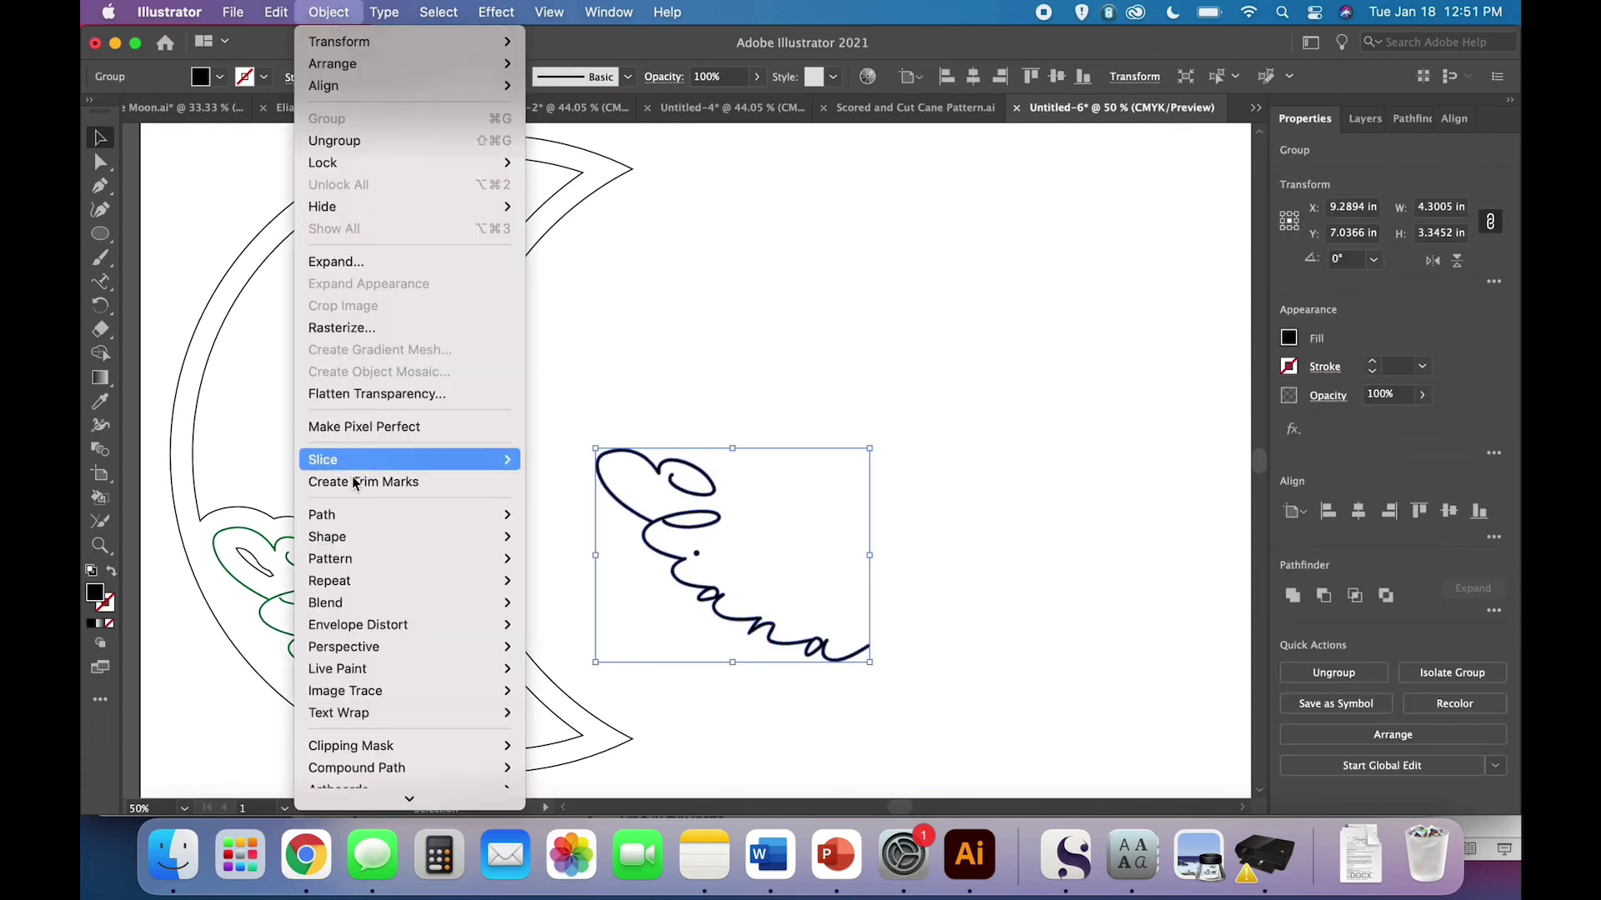
{"action": "mouse_move", "coordinate": [358, 516]}
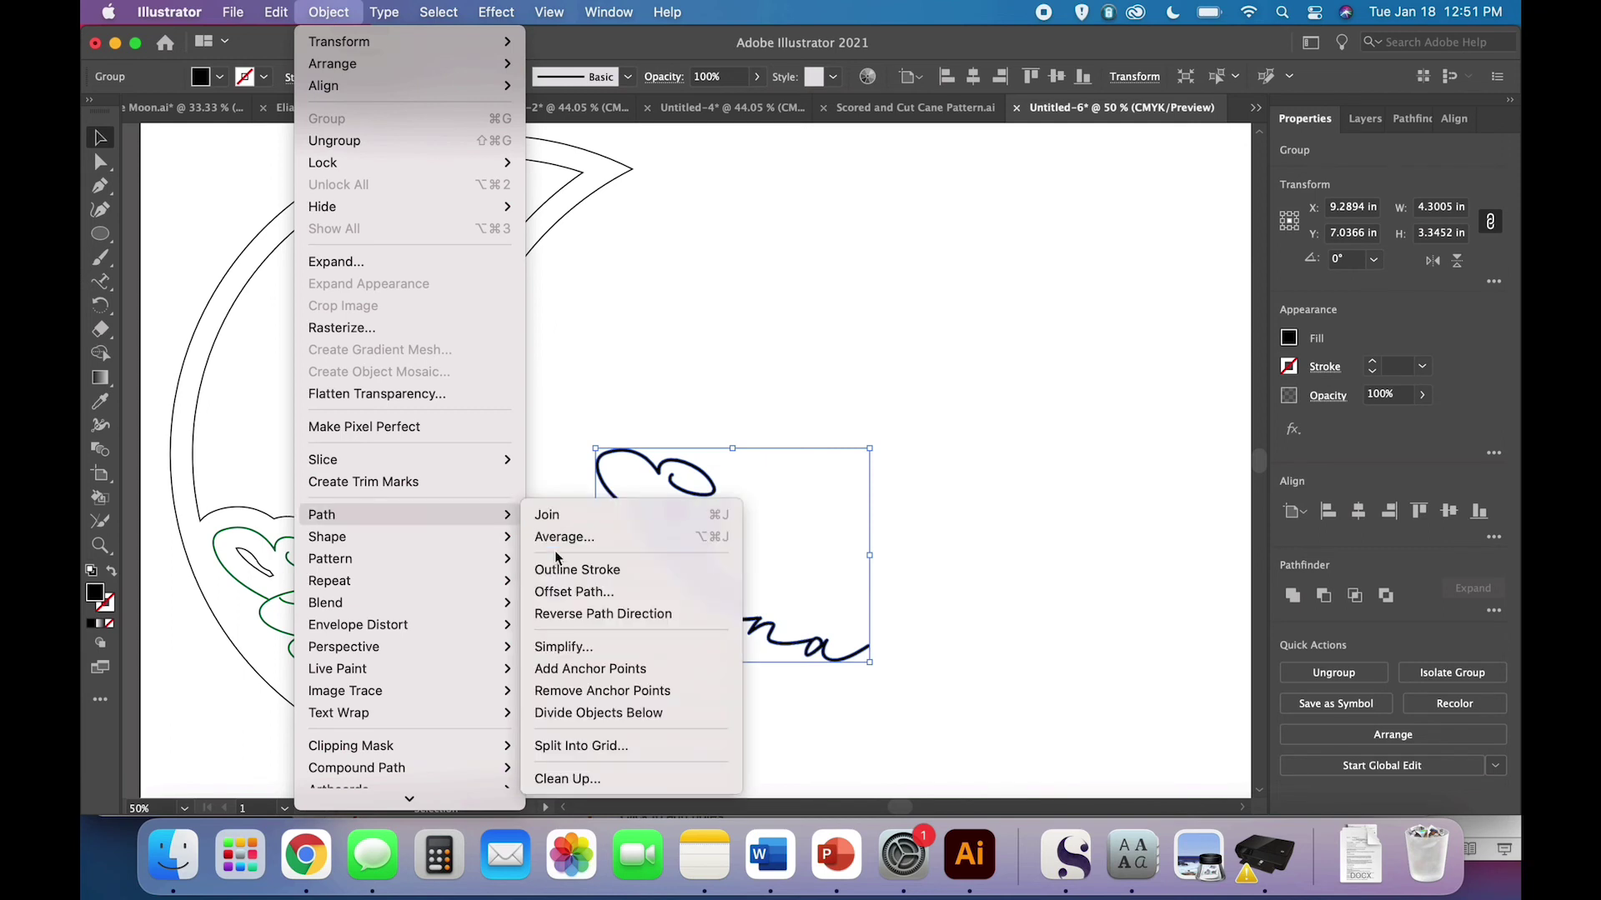
{"action": "left_click", "coordinate": [563, 594]}
{"action": "type", "text": ".02"}
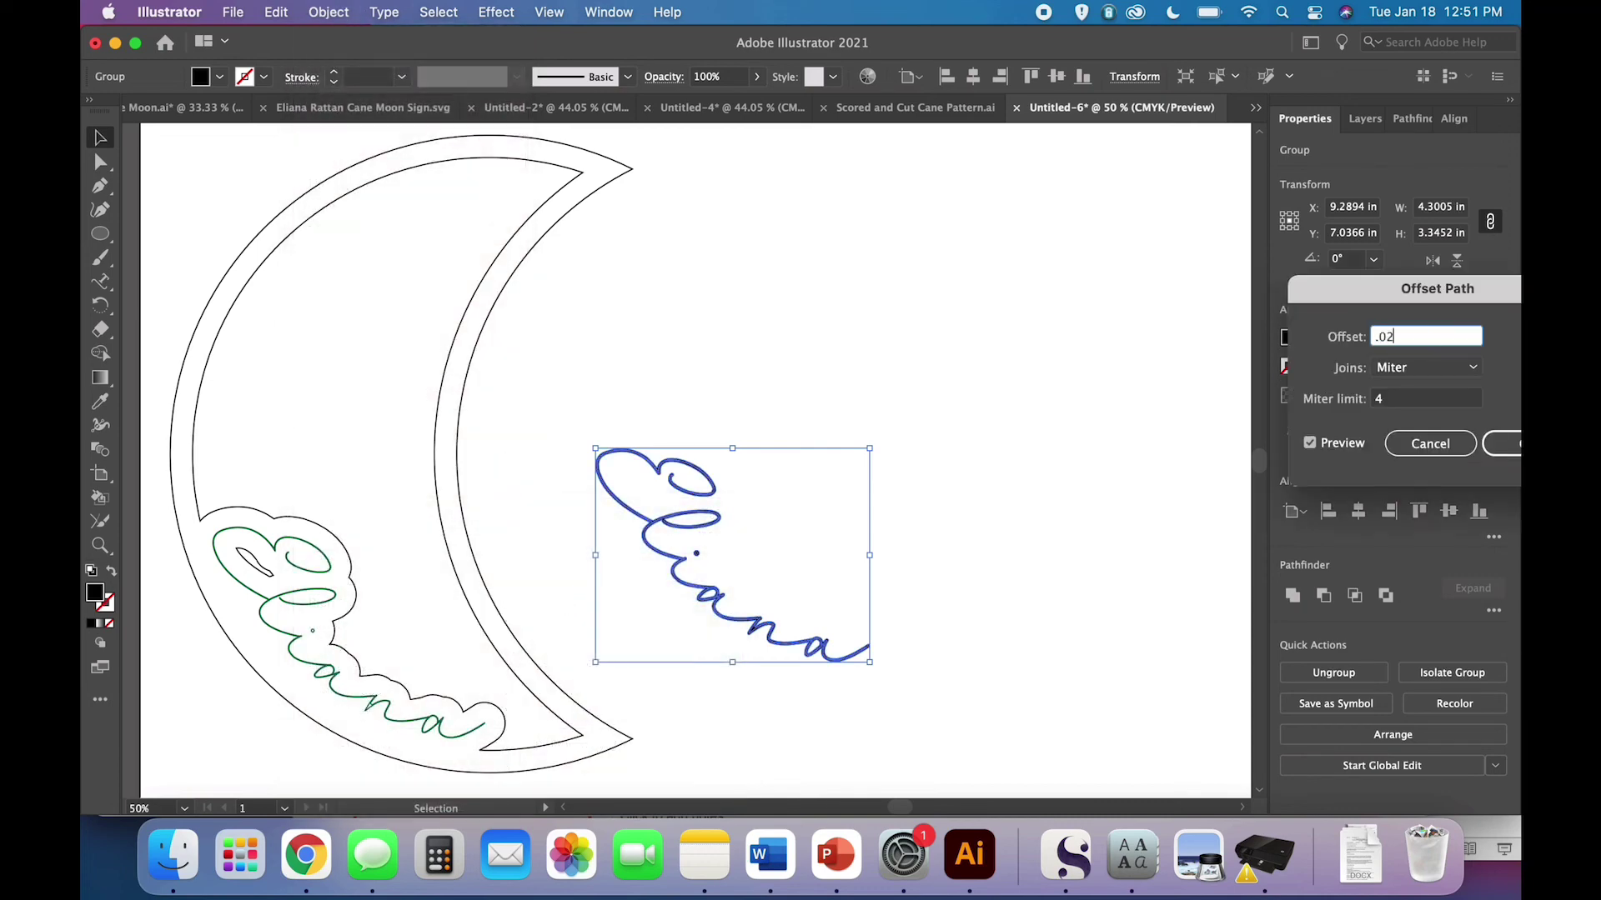
{"action": "key", "text": "Tab"}
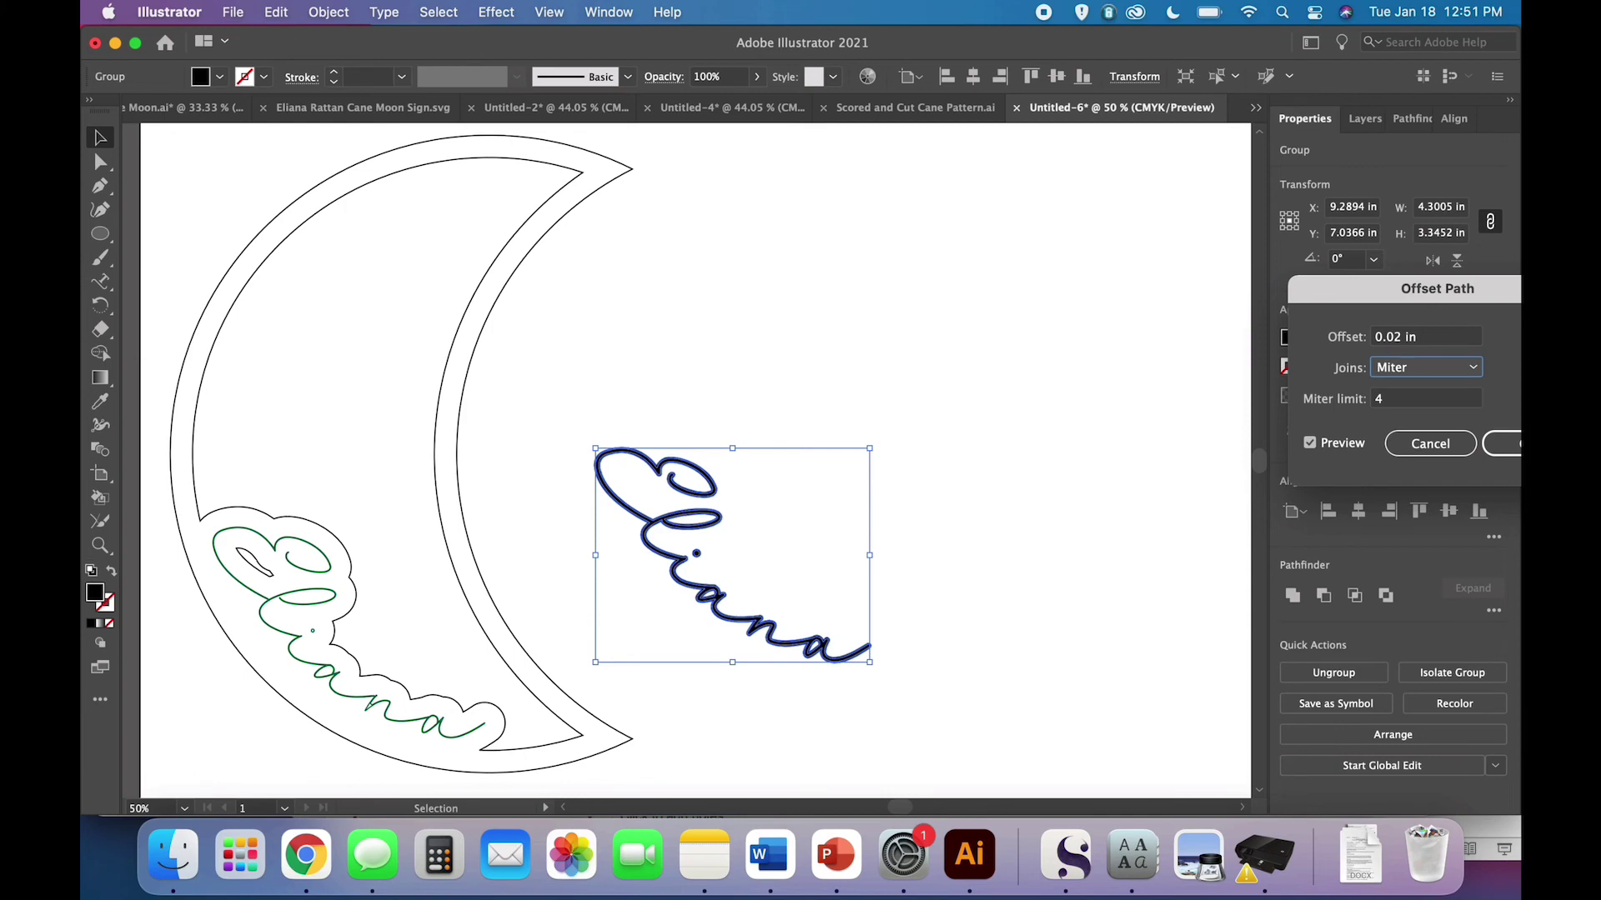
{"action": "key", "text": "Return"}
Swap fill and stroke on the thickened Eliana group, leaving an unfilled 1 pt outline
{"action": "left_click", "coordinate": [917, 678]}
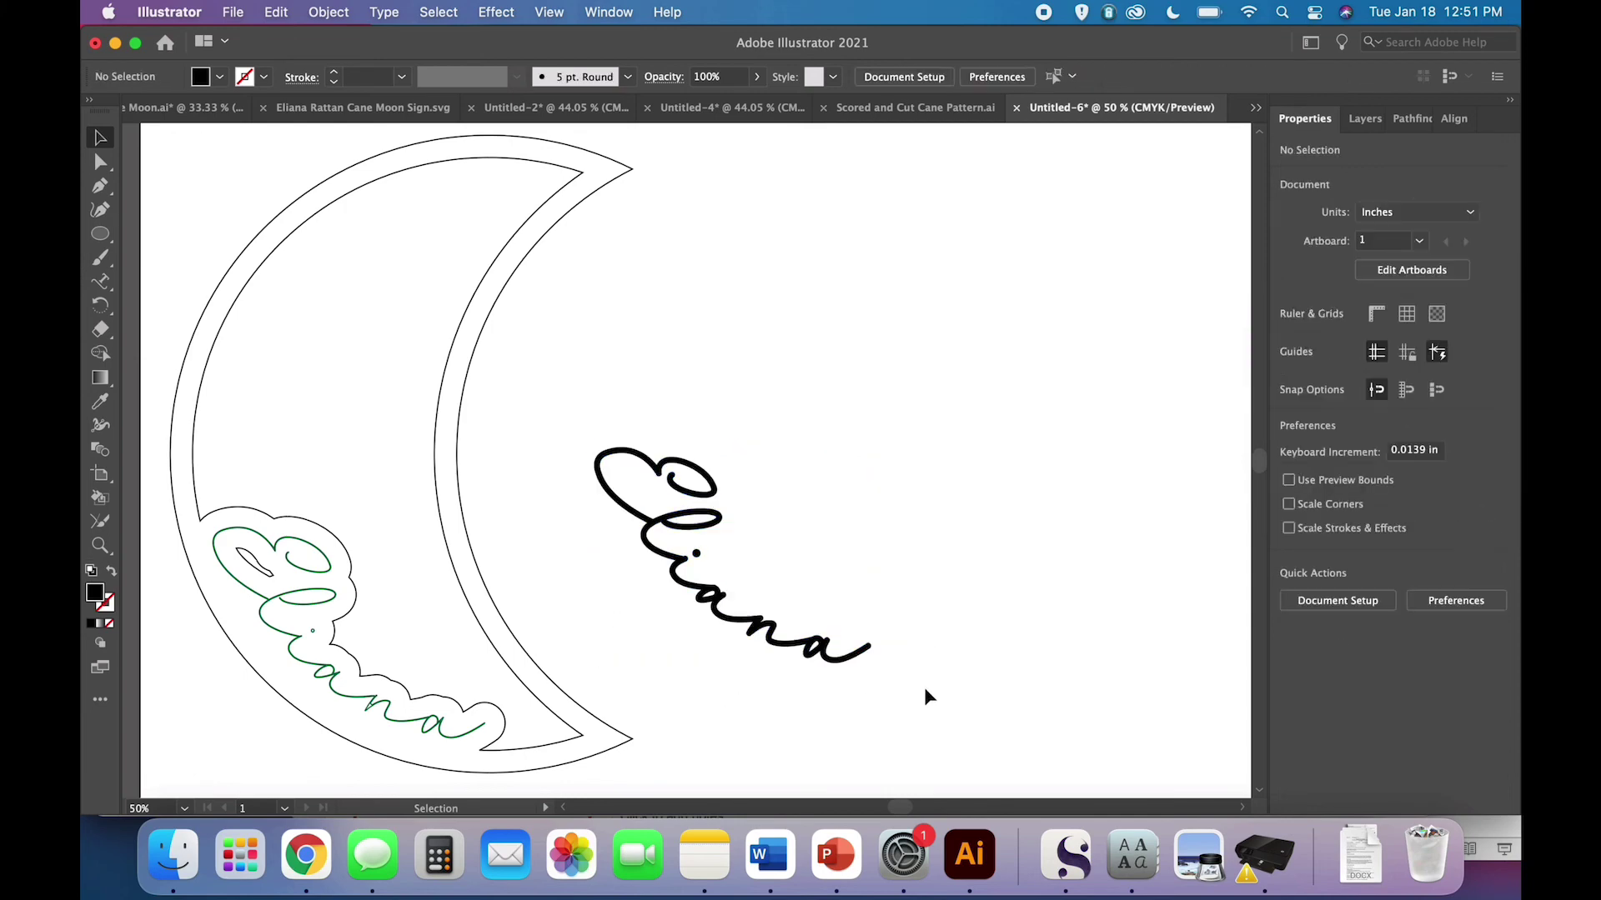
{"action": "left_click", "coordinate": [863, 667]}
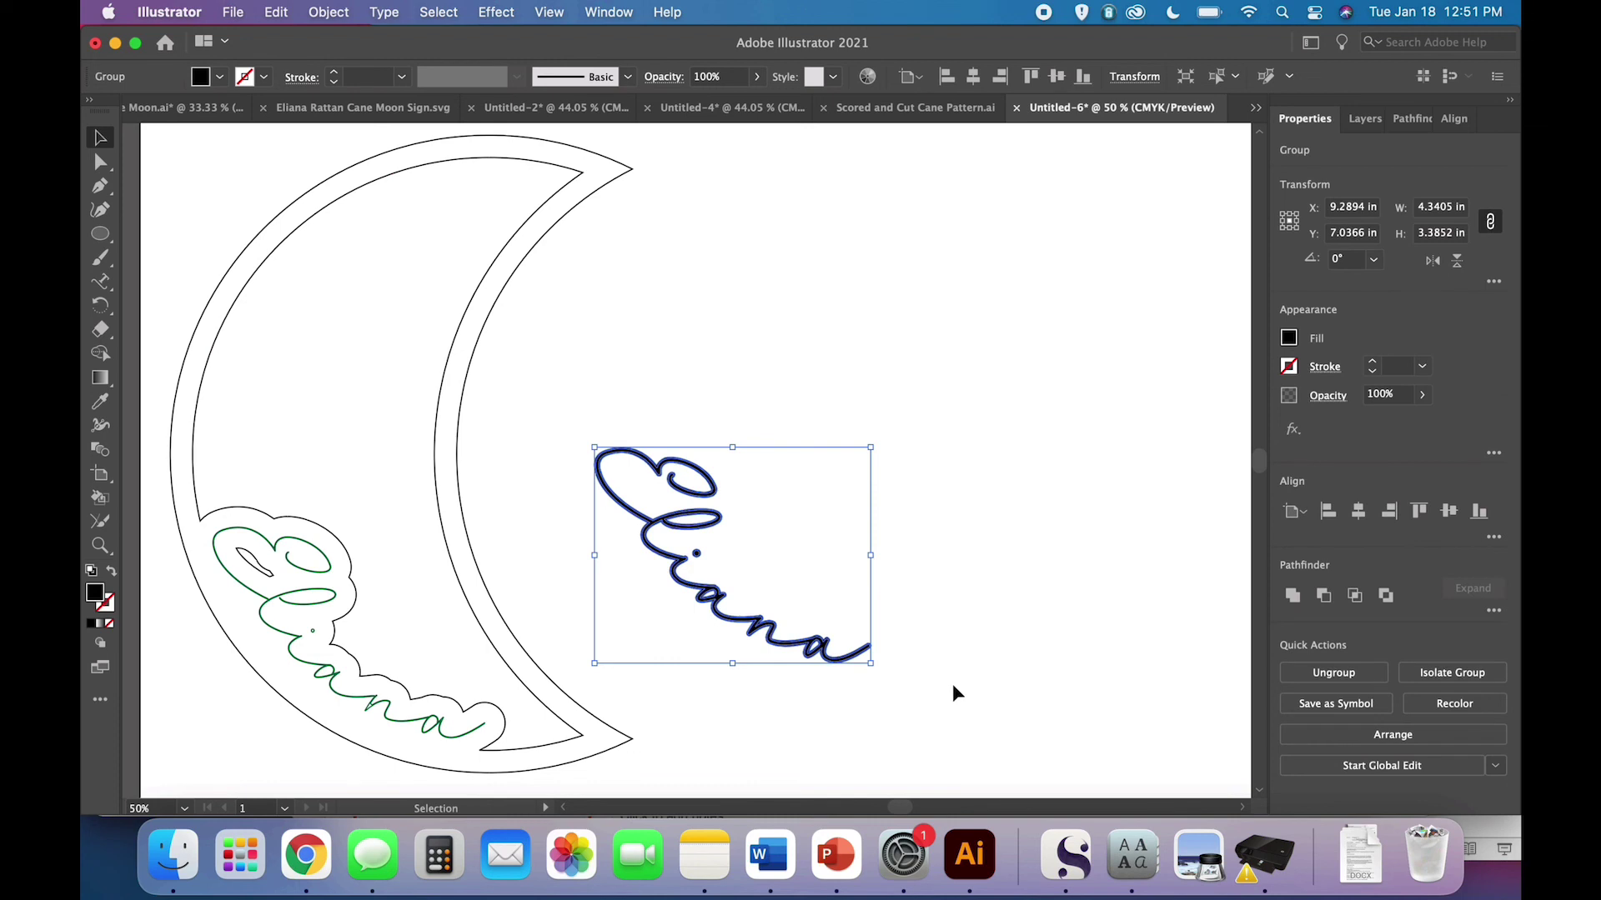
{"action": "left_click_drag", "start_coordinate": [953, 685], "coordinate": [600, 425]}
{"action": "left_click", "coordinate": [1012, 590]}
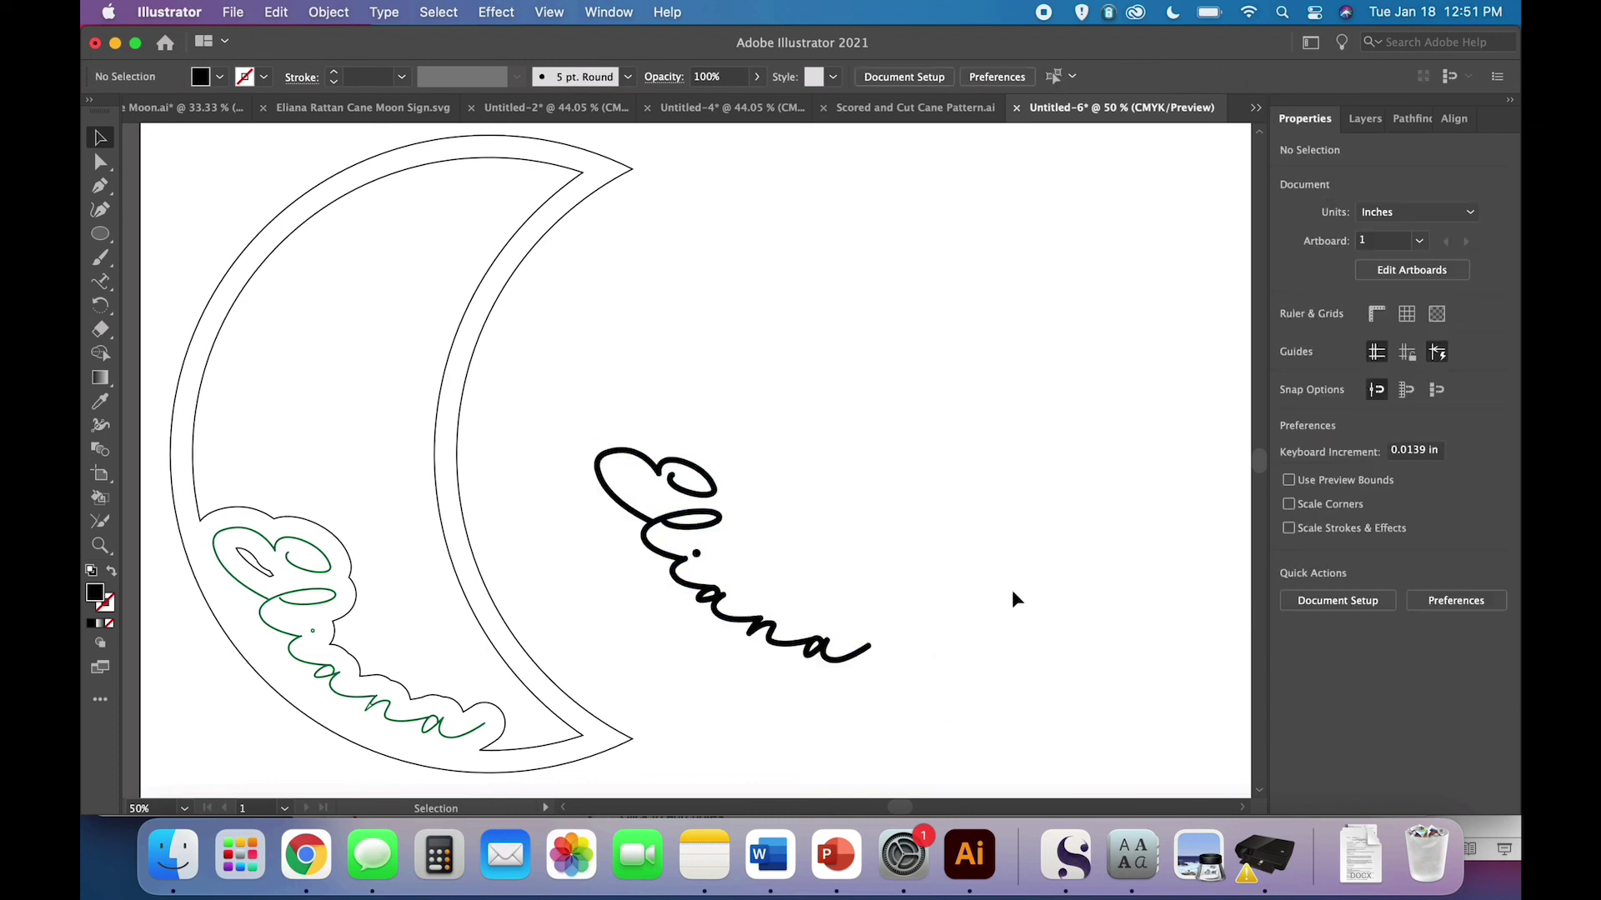
{"action": "left_click", "coordinate": [864, 662]}
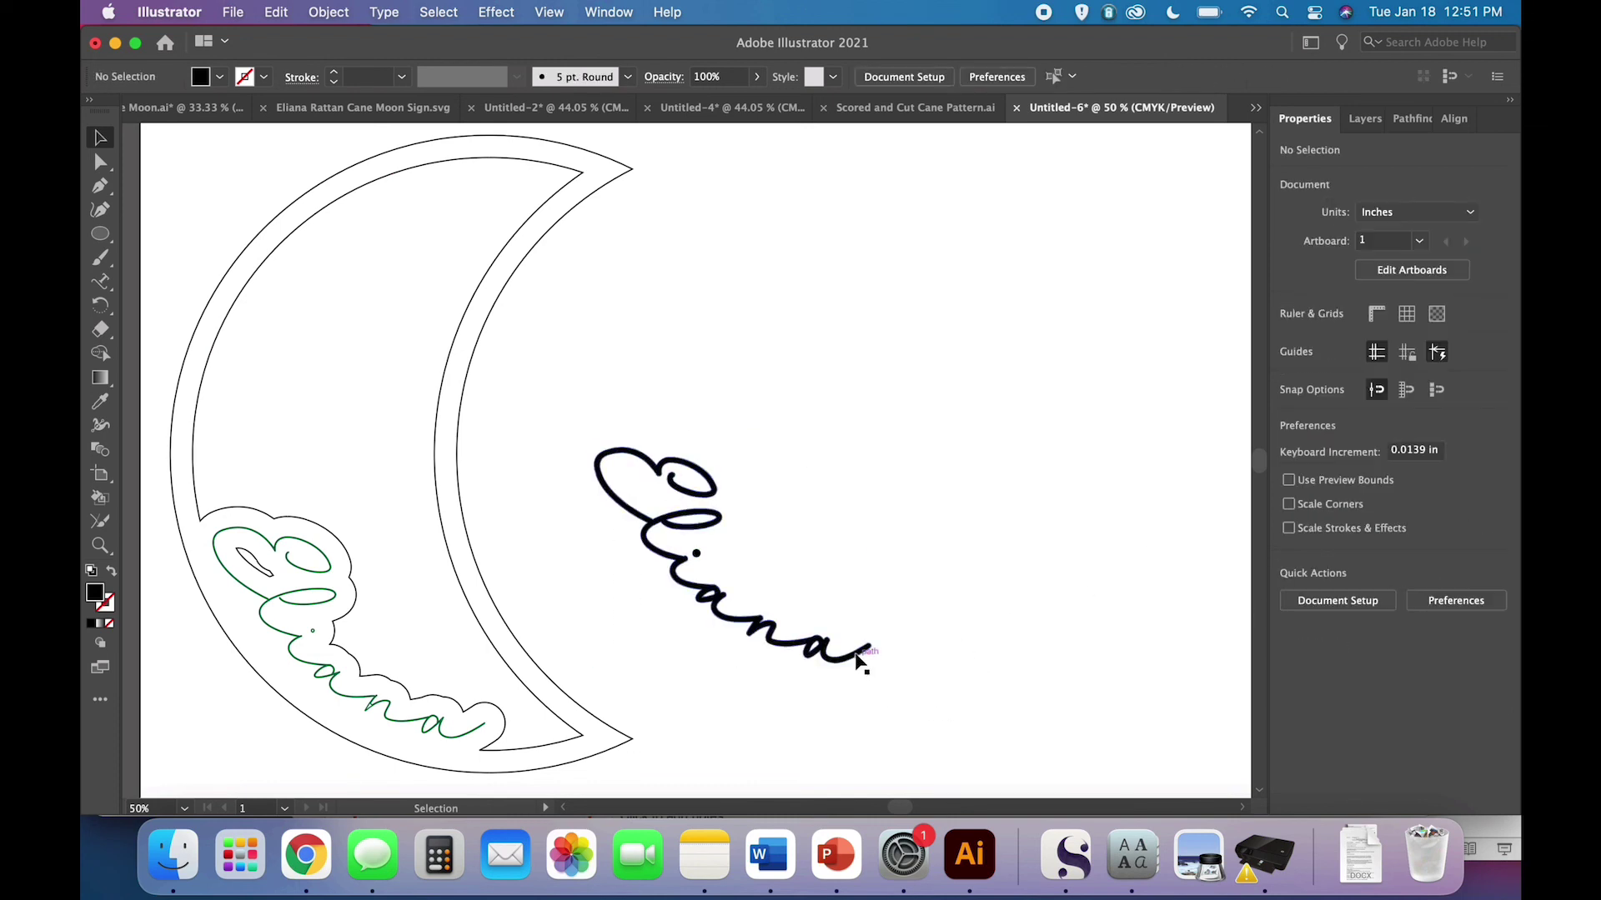
{"action": "left_click", "coordinate": [112, 571]}
{"action": "left_click", "coordinate": [840, 702]}
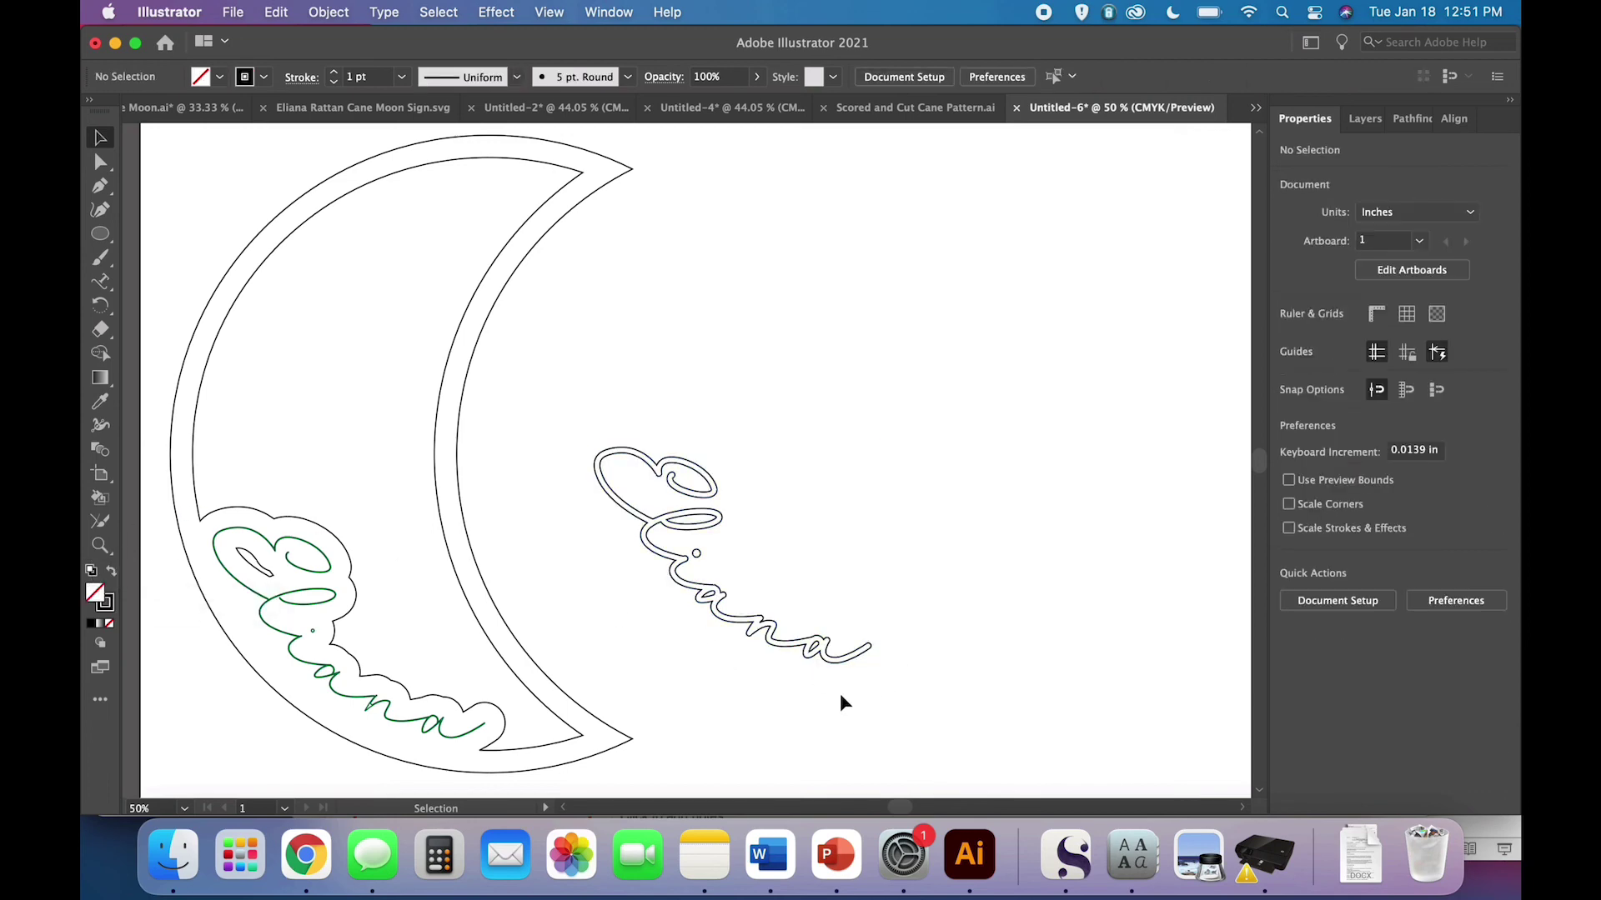
{"action": "key", "text": "super+minus"}
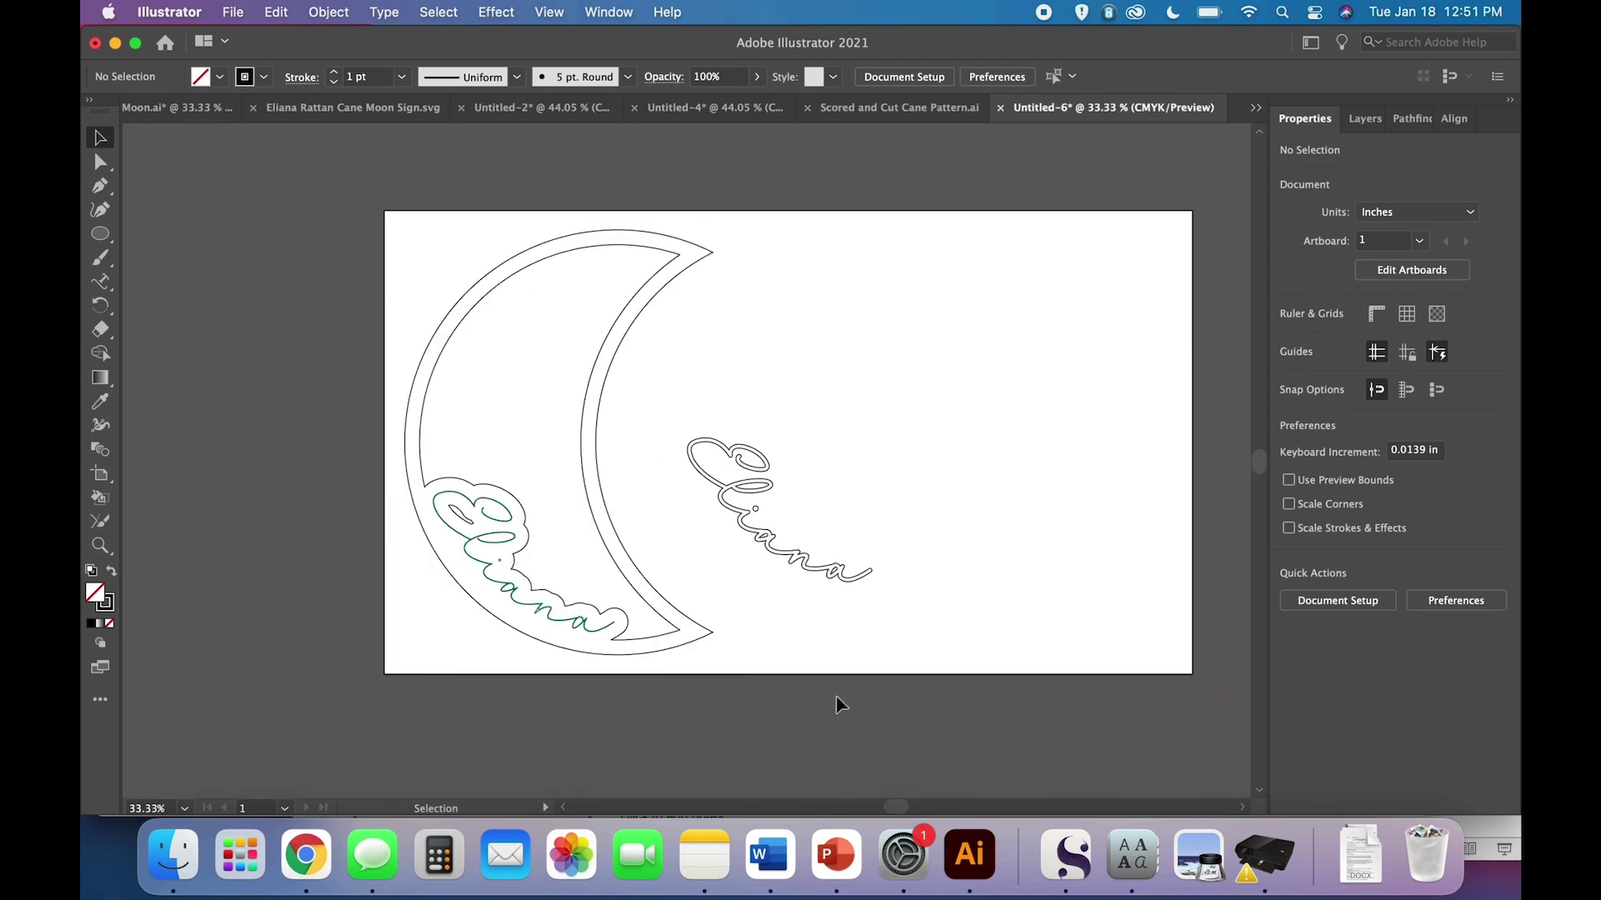
{"action": "left_click", "coordinate": [687, 637]}
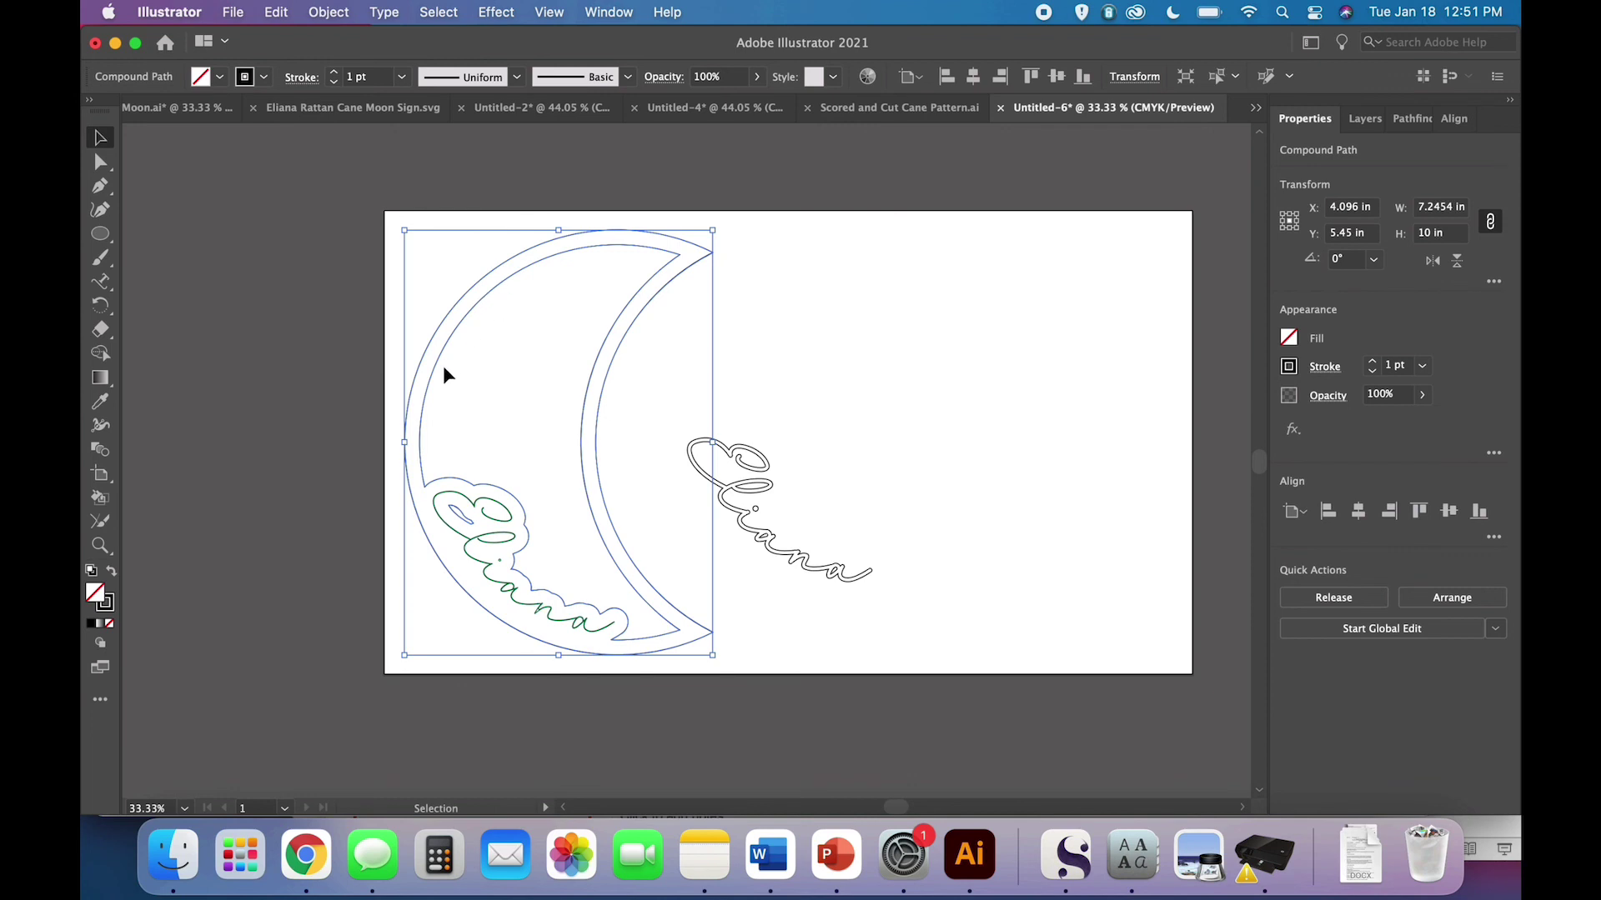
{"action": "left_click", "coordinate": [836, 640]}
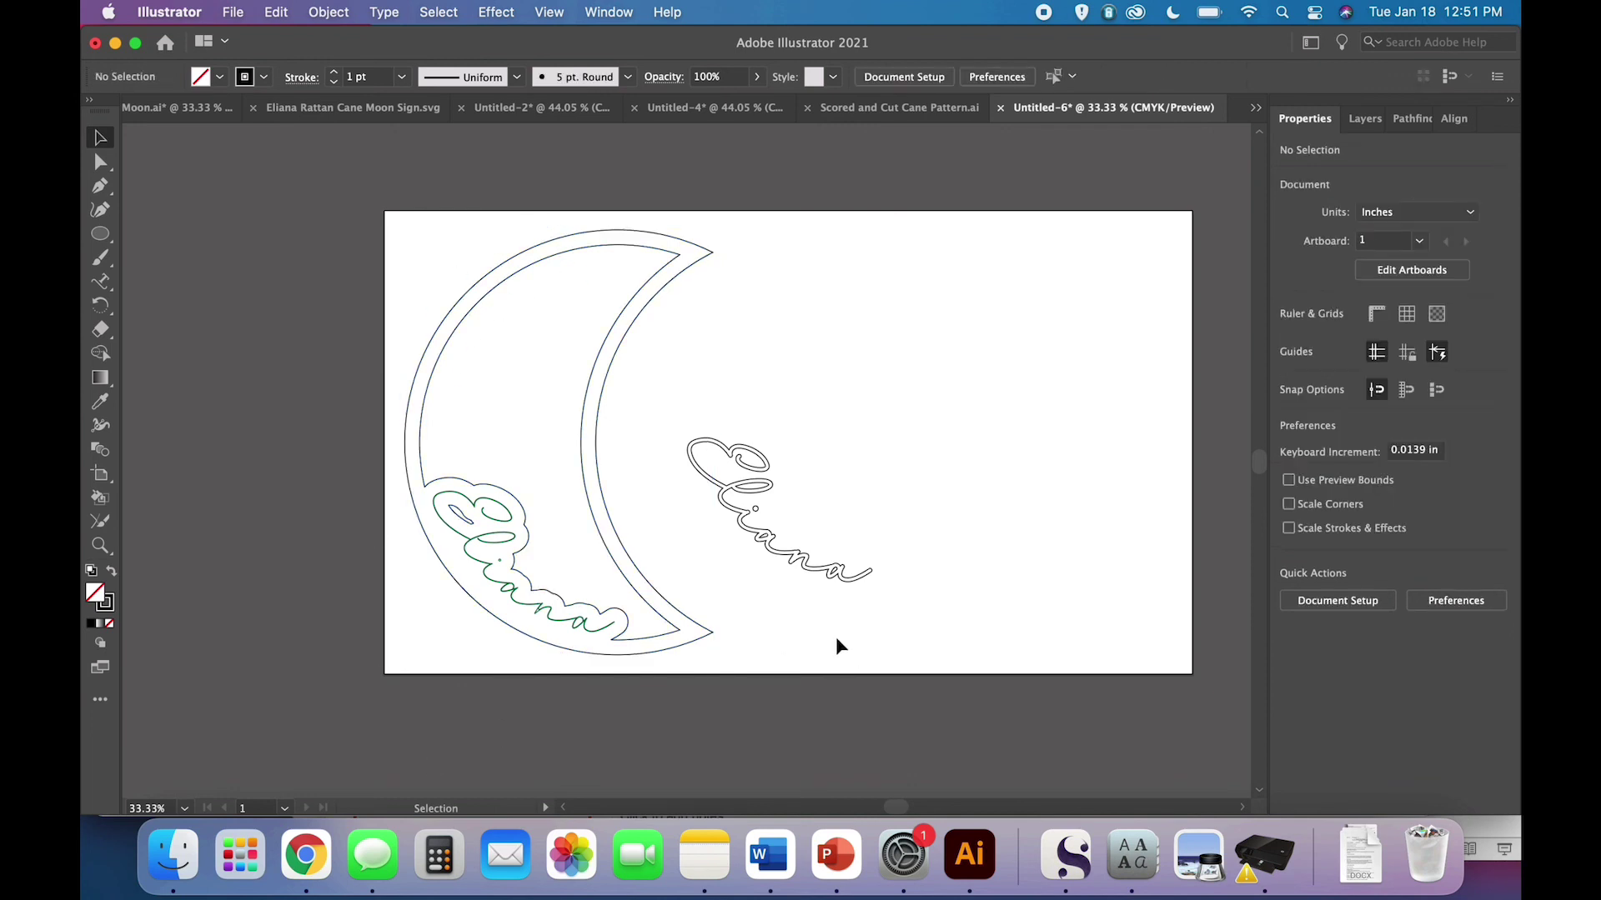
{"action": "left_click", "coordinate": [833, 570]}
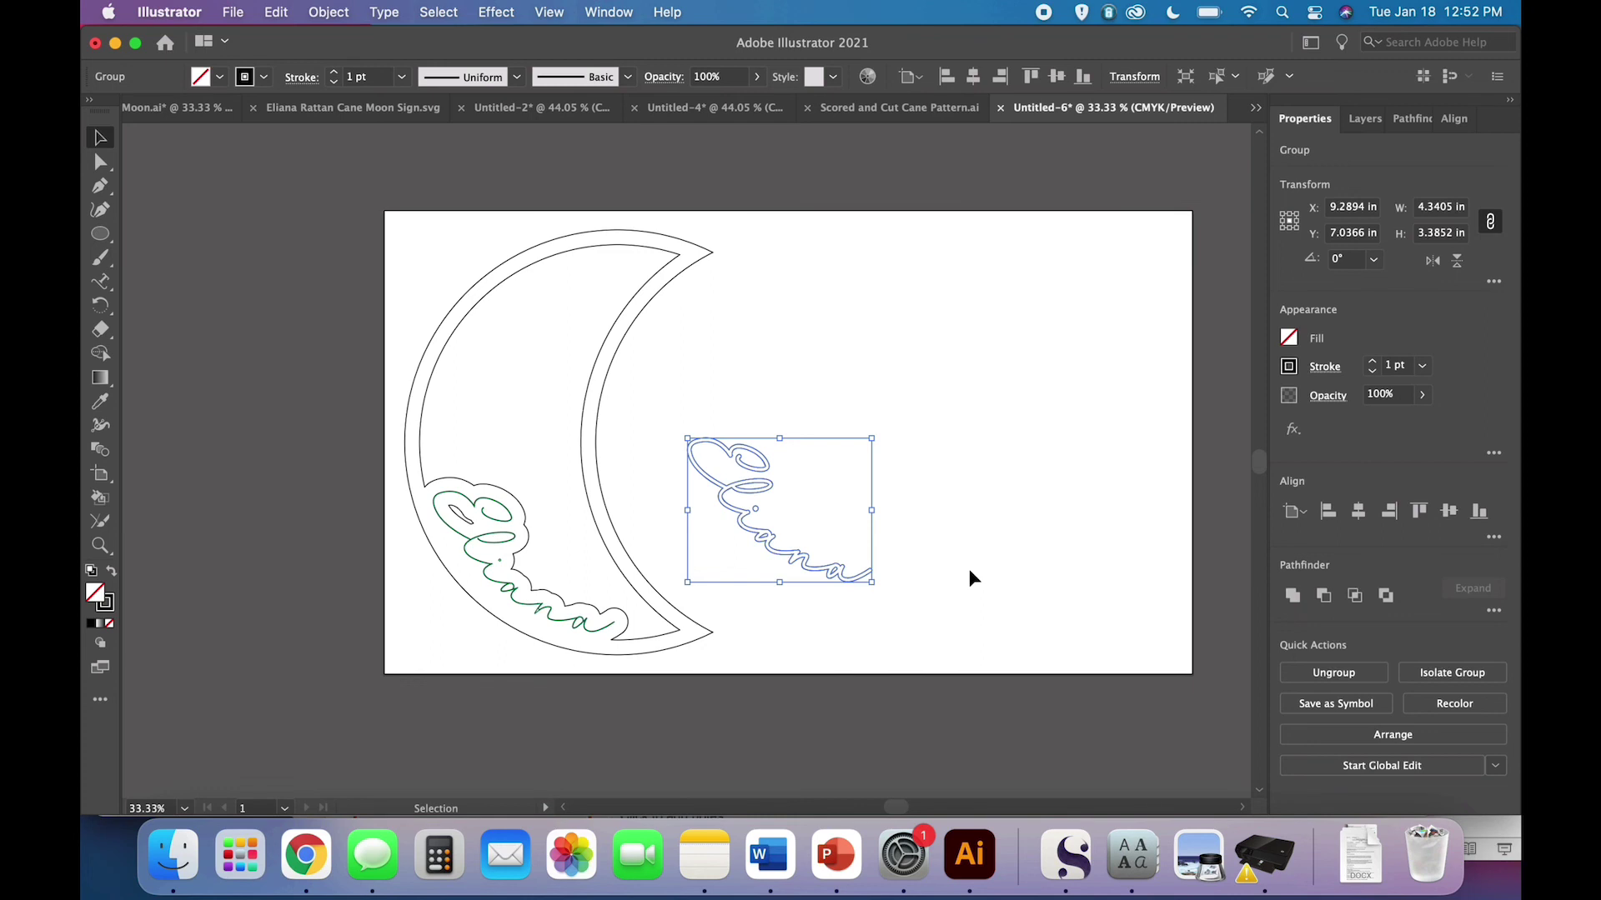
{"action": "left_click", "coordinate": [970, 572]}
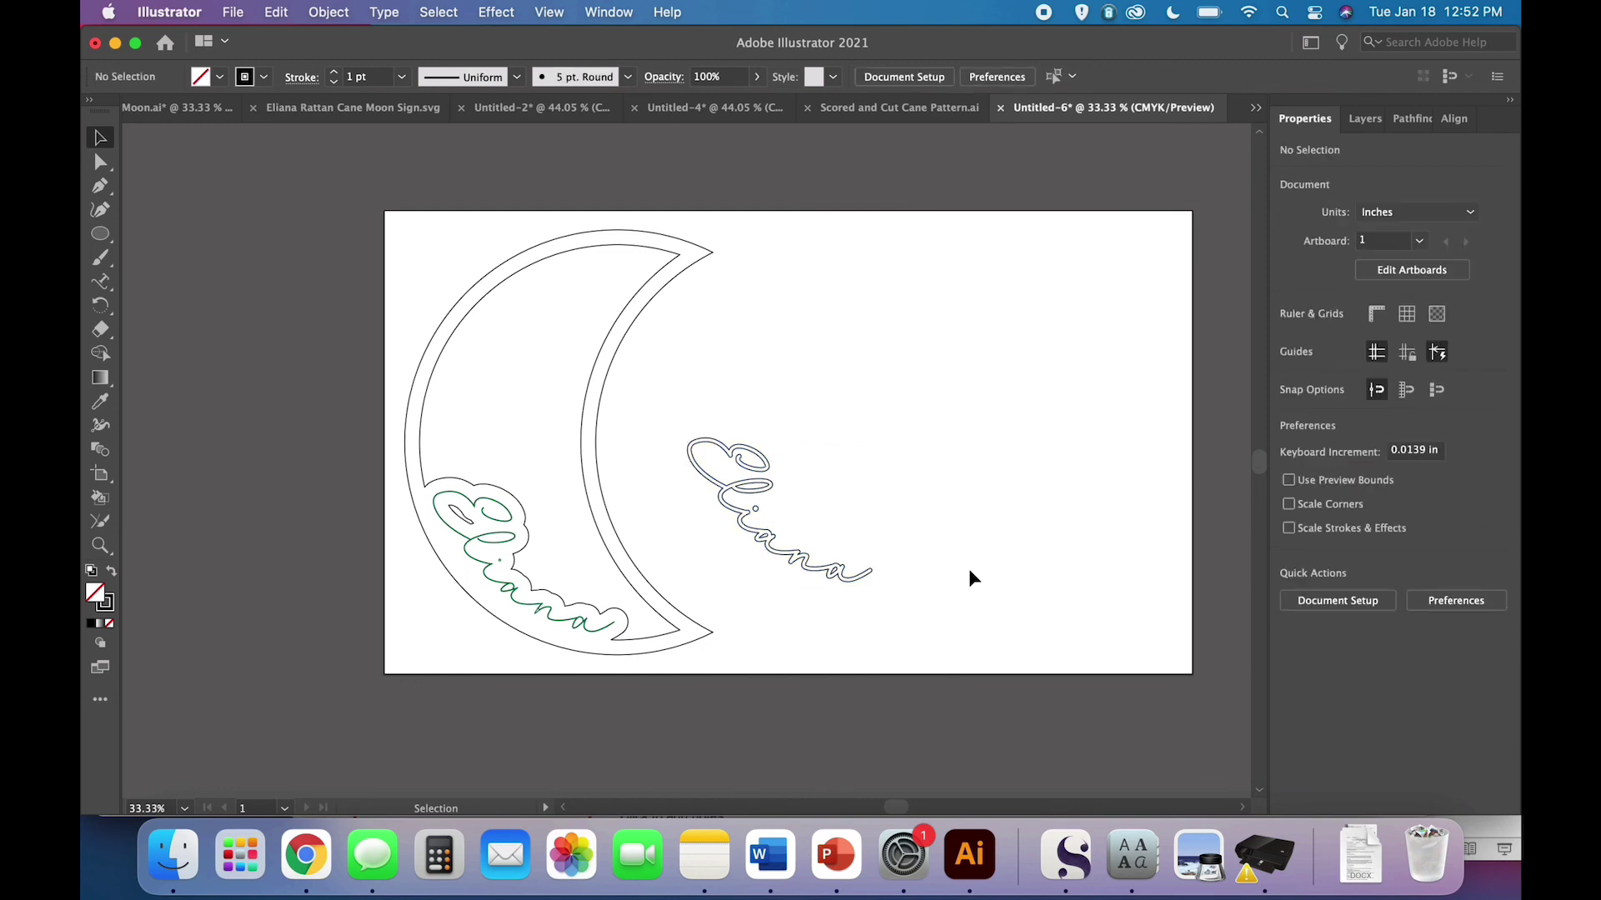